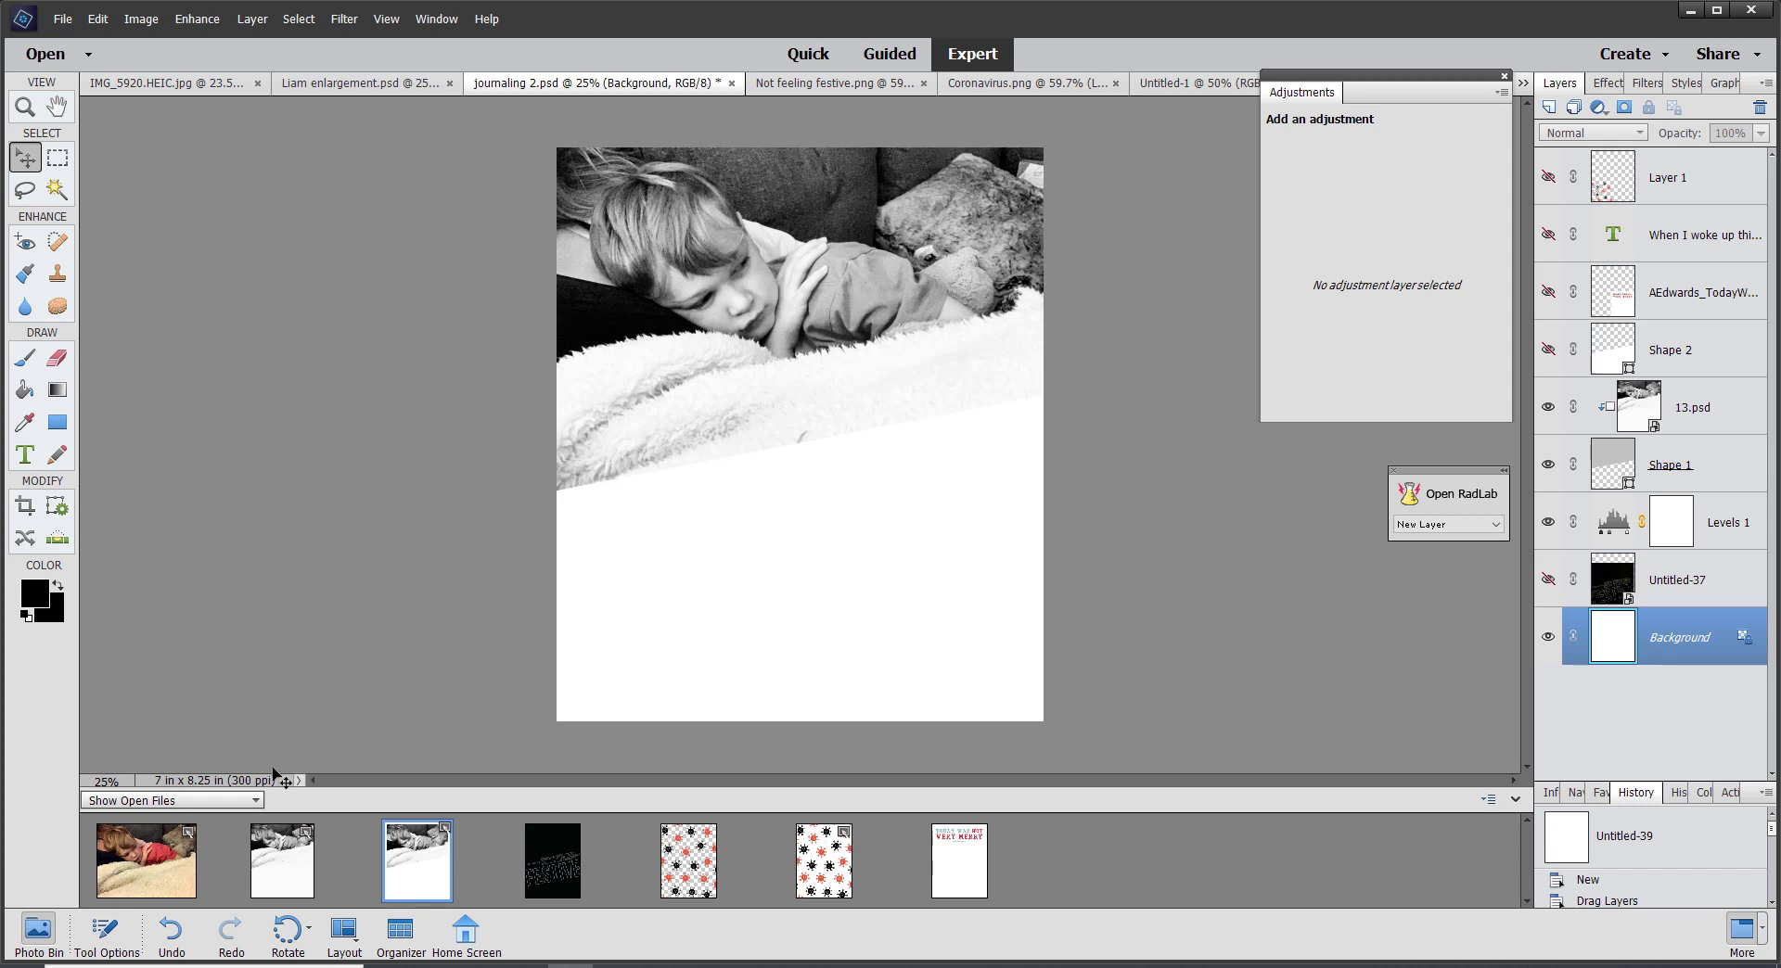
Create a new document 7 inches wide and 8.25 inches high with white background contents
click(155, 870)
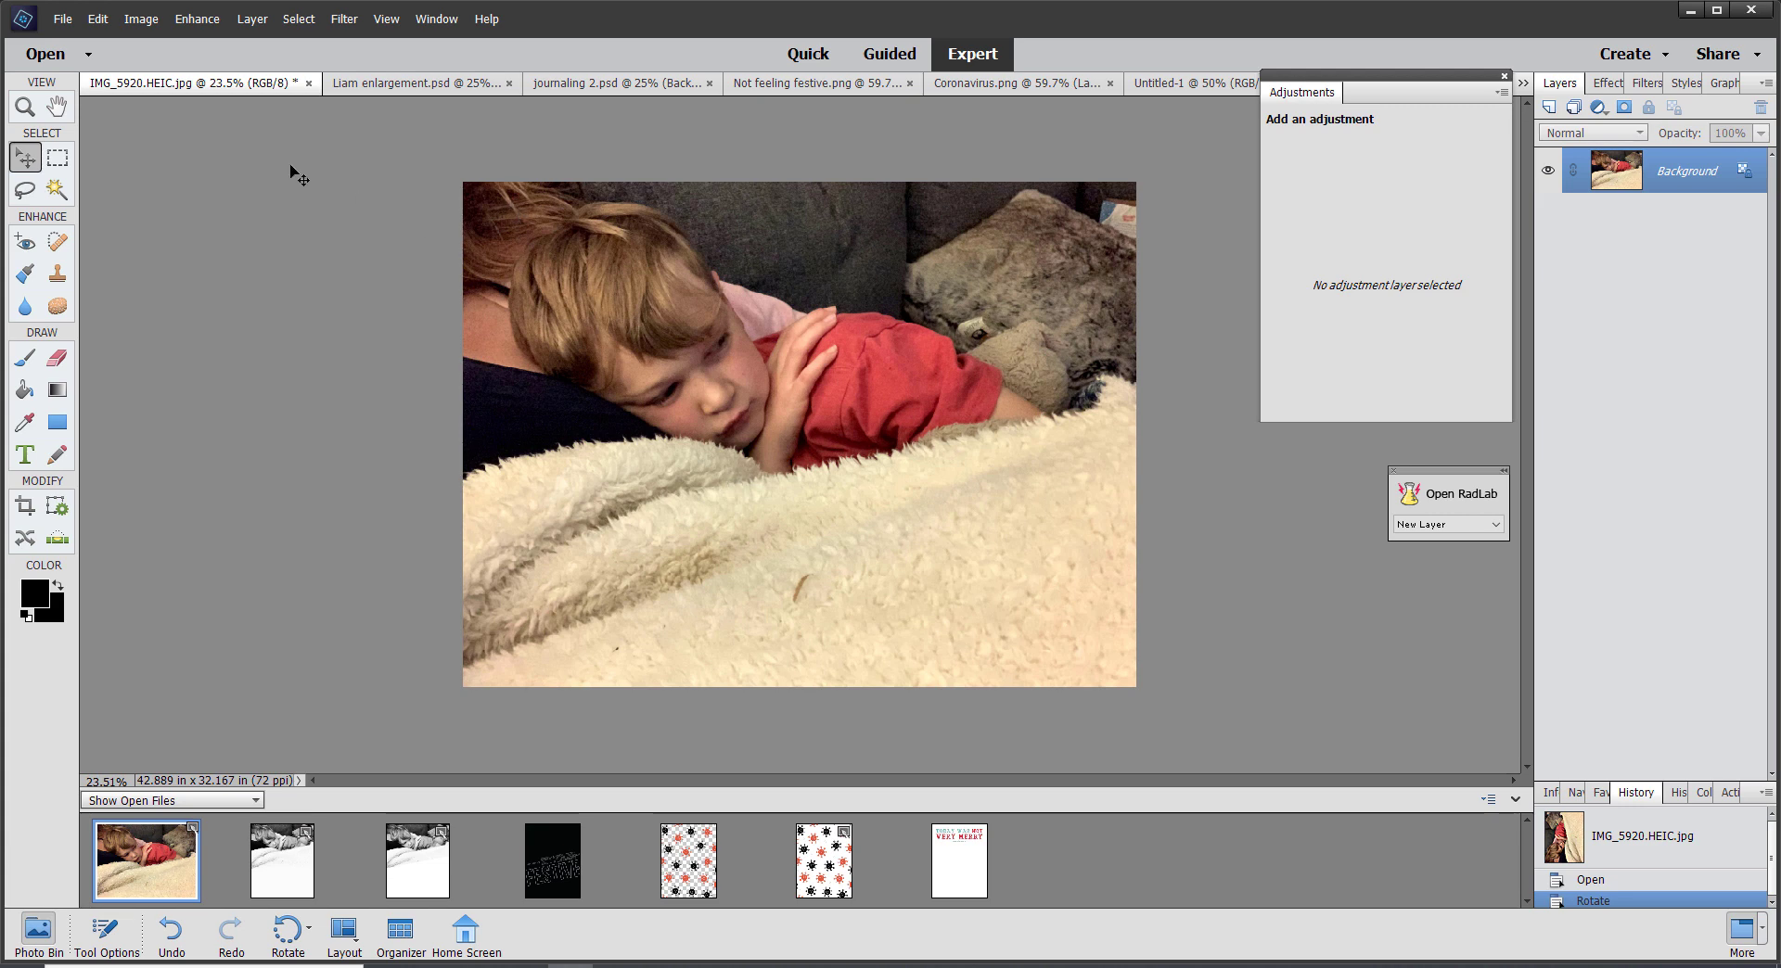
click(63, 19)
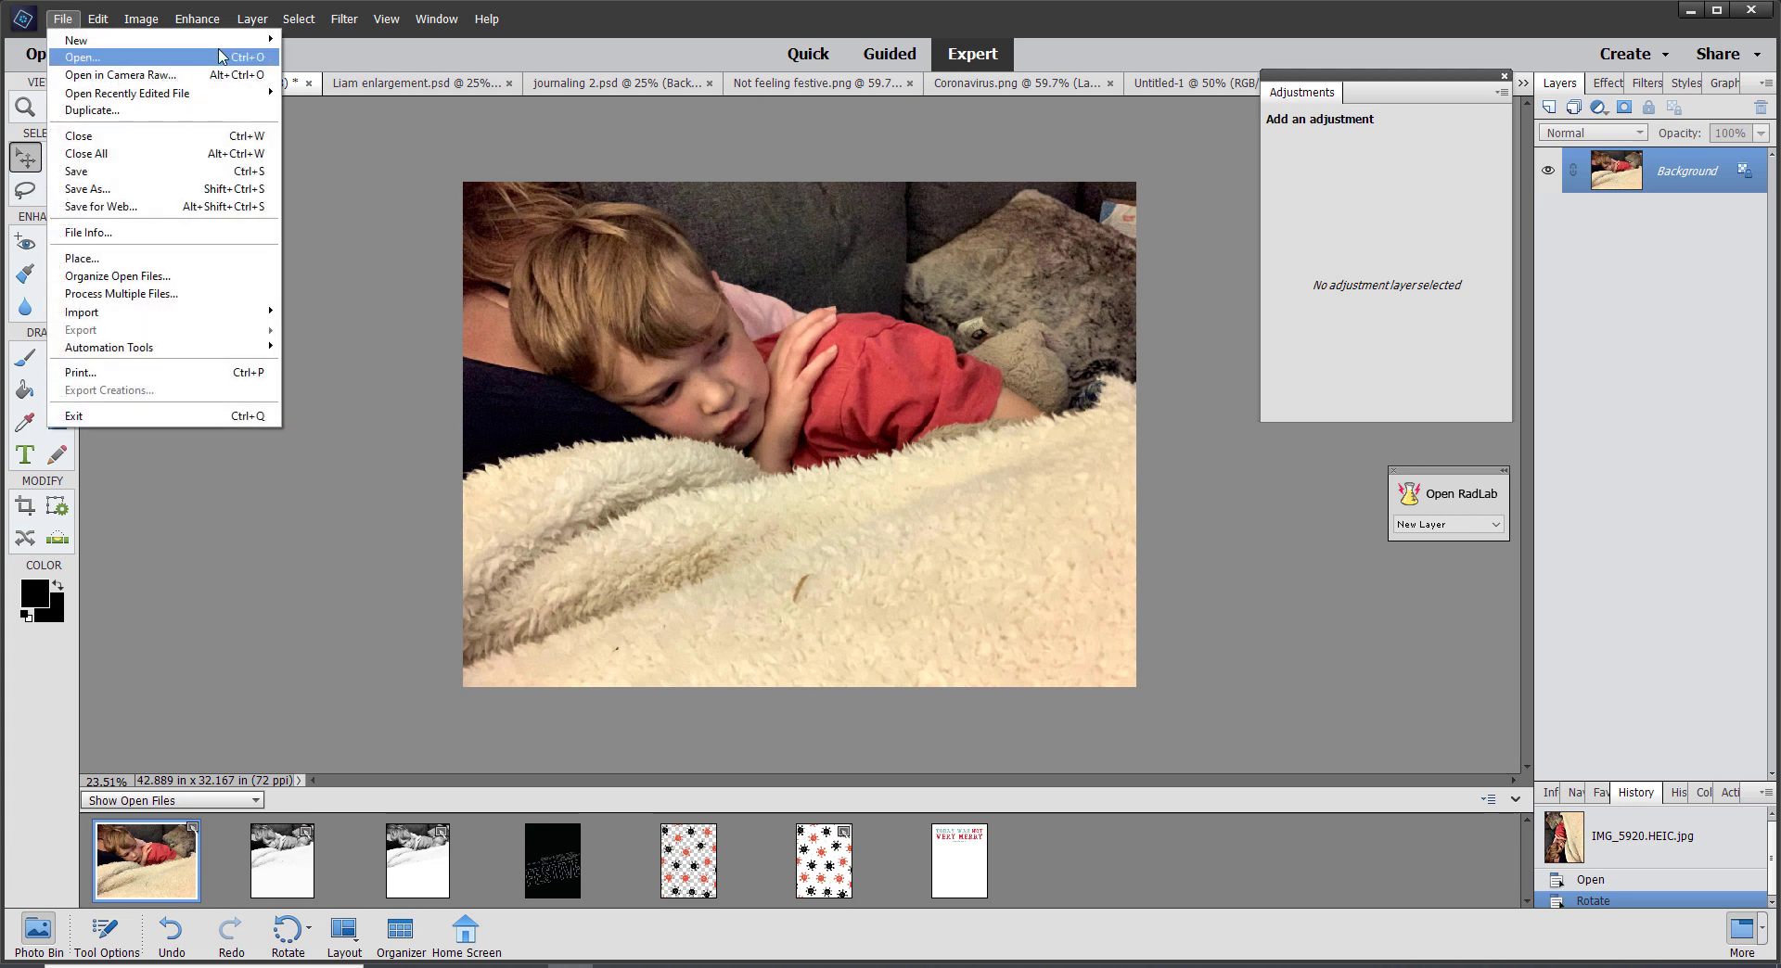
mouse_move(232, 41)
click(315, 40)
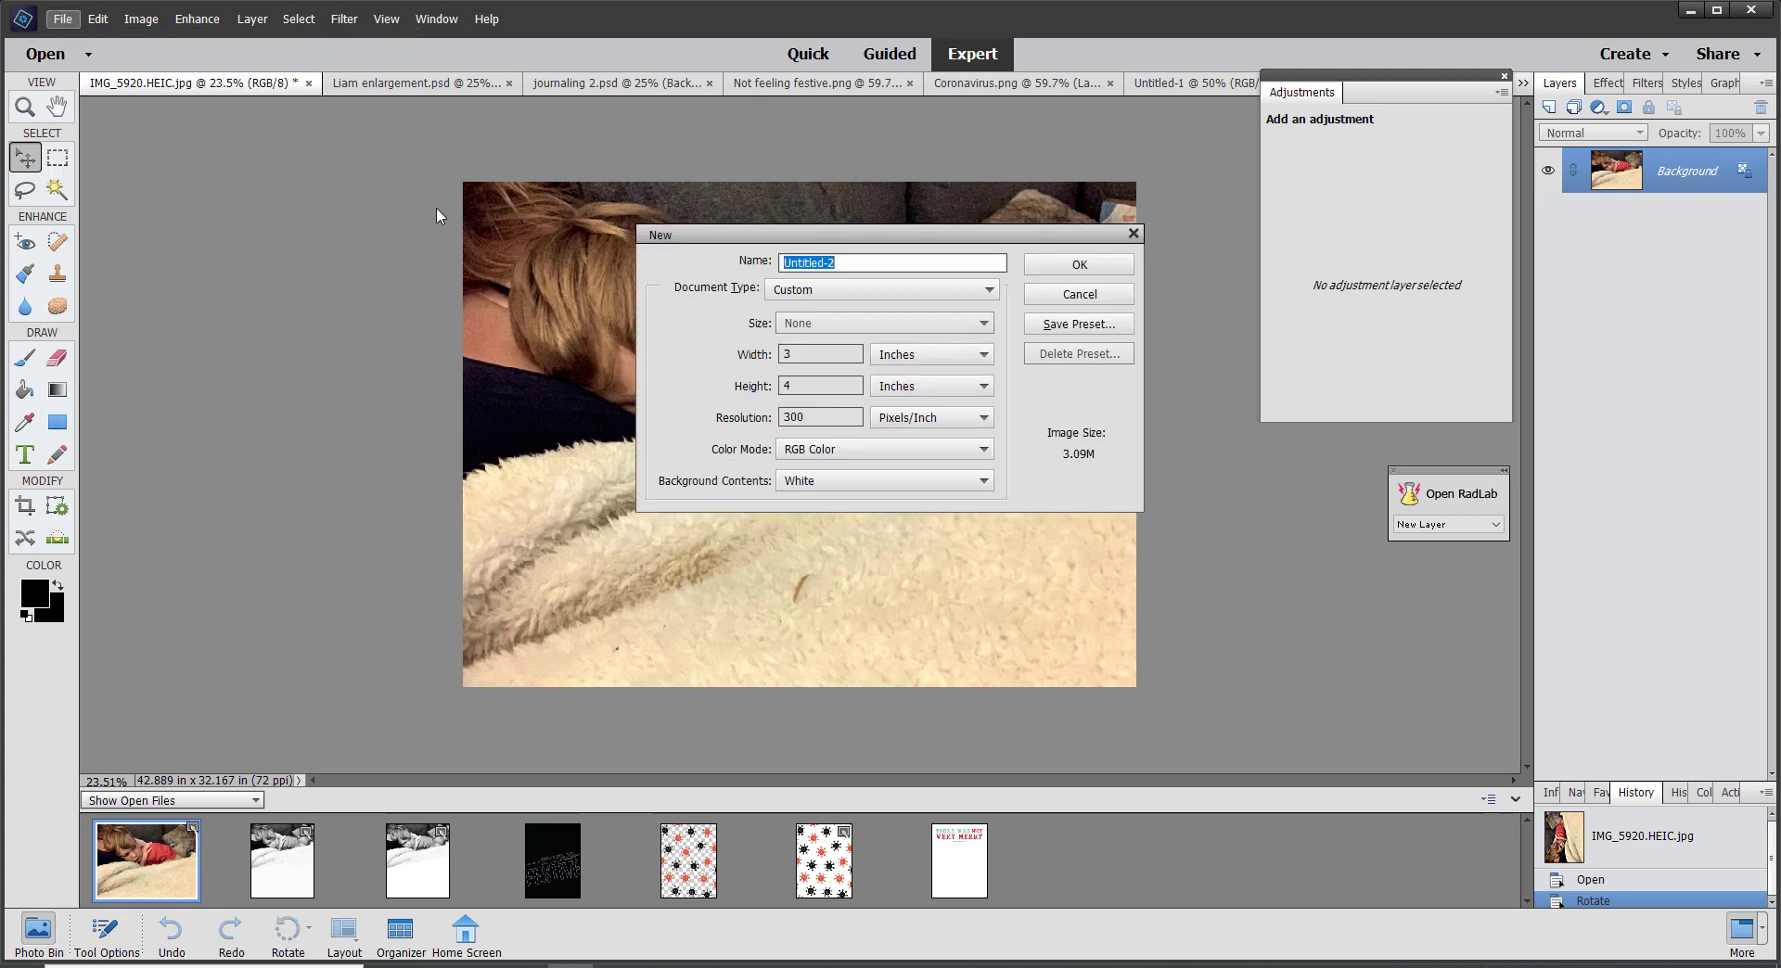
click(819, 356)
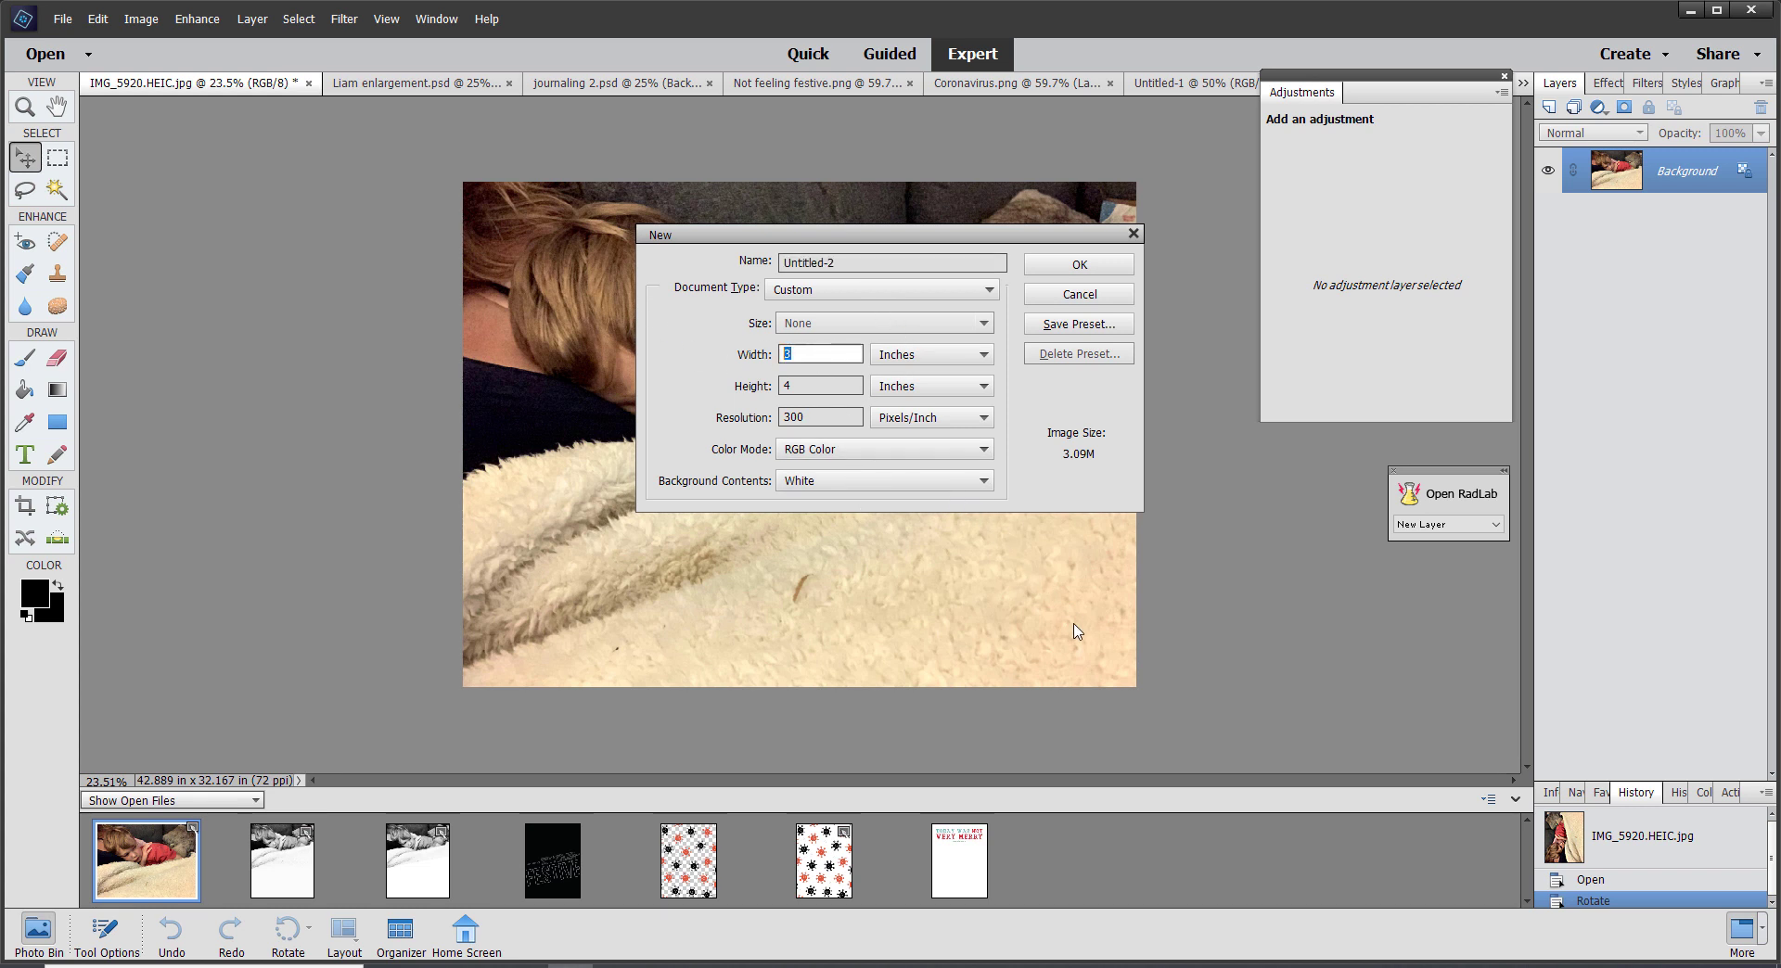
text(7)
key(Tab)
text(8.25)
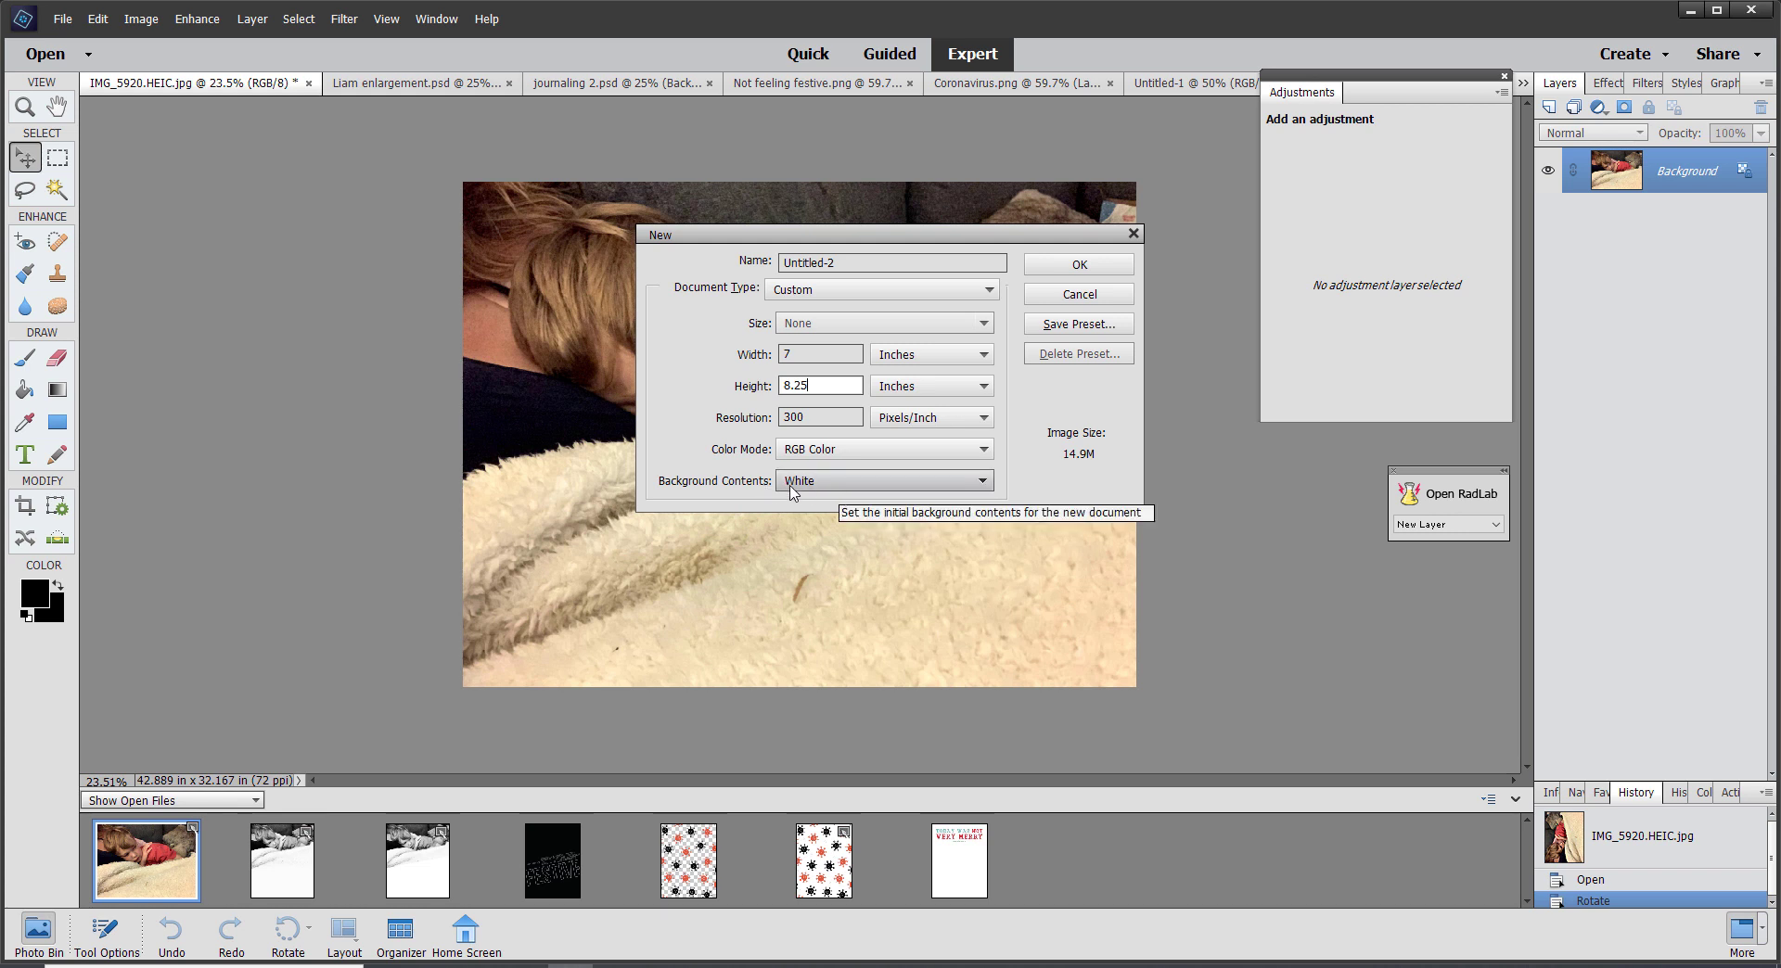
click(833, 492)
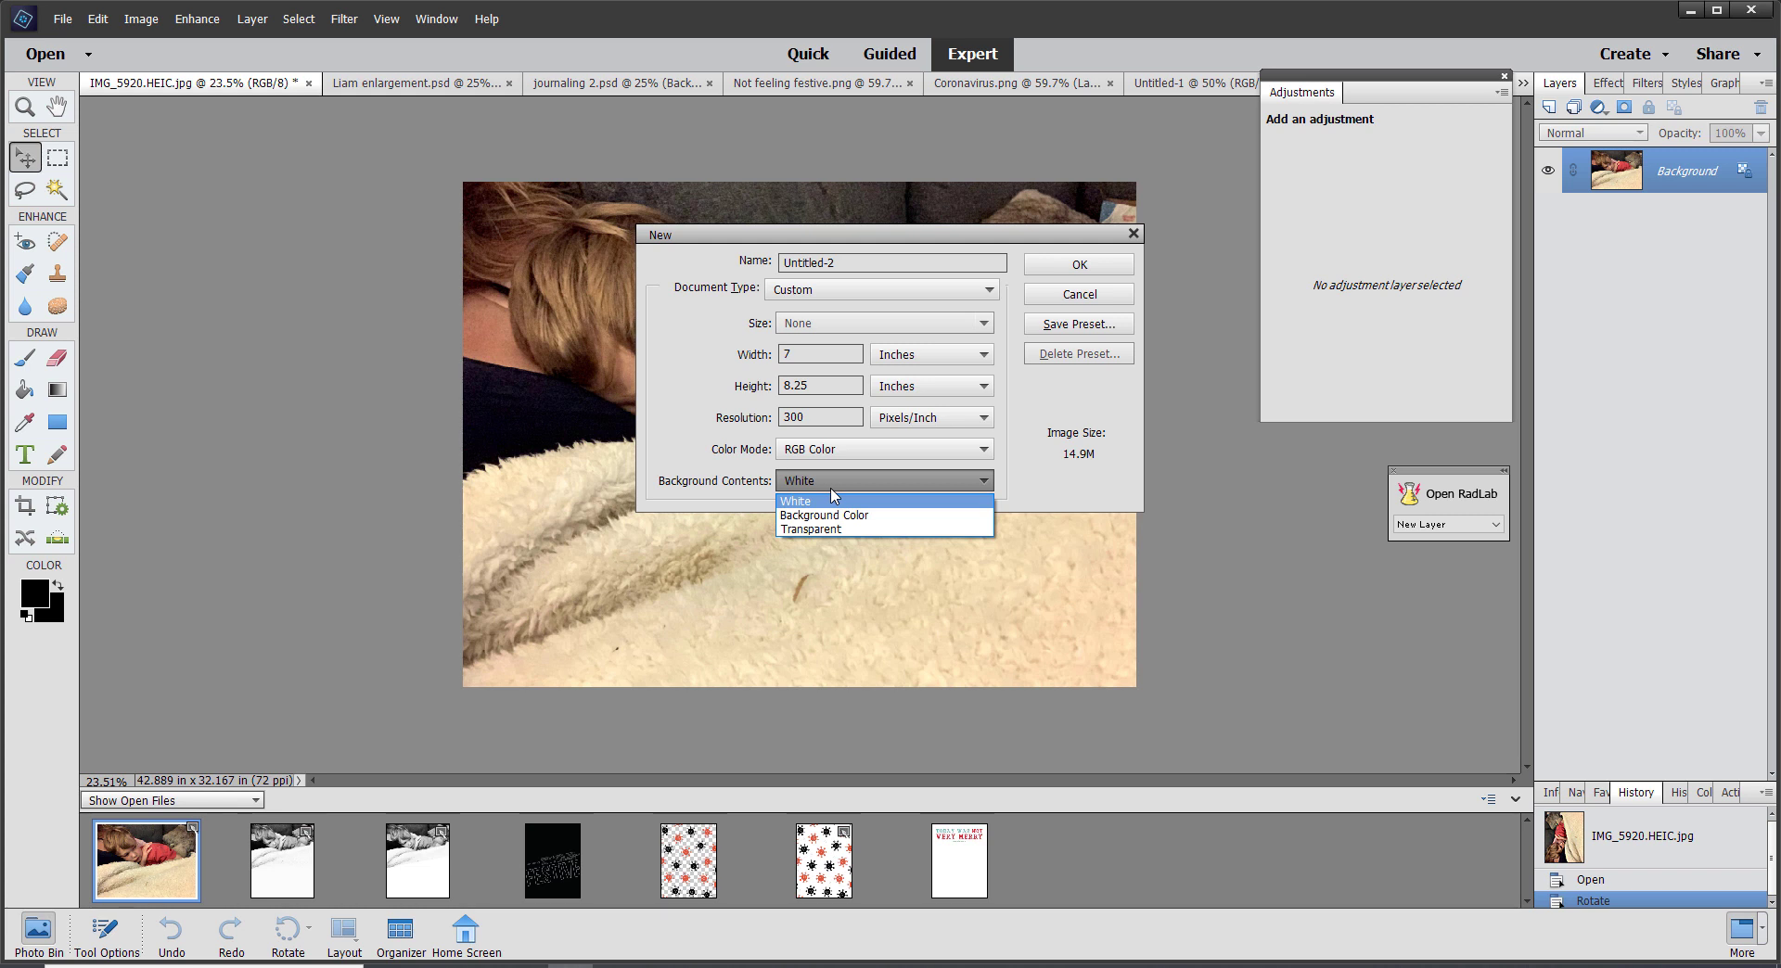
click(830, 483)
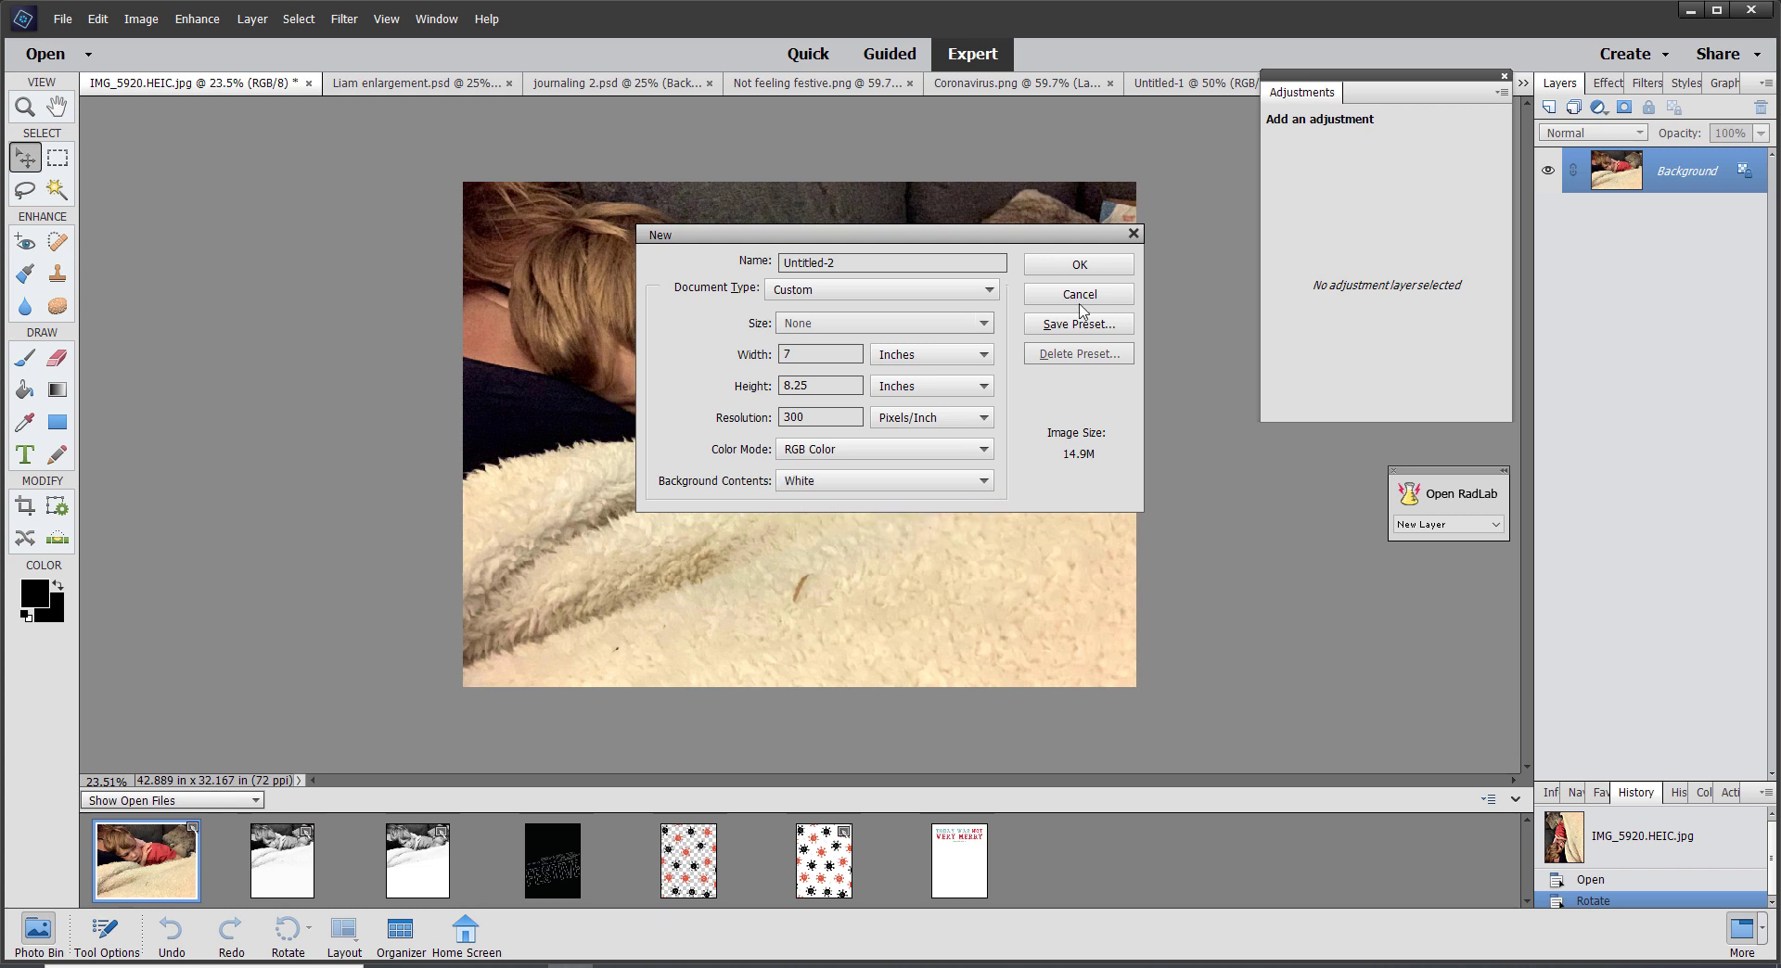
click(1088, 266)
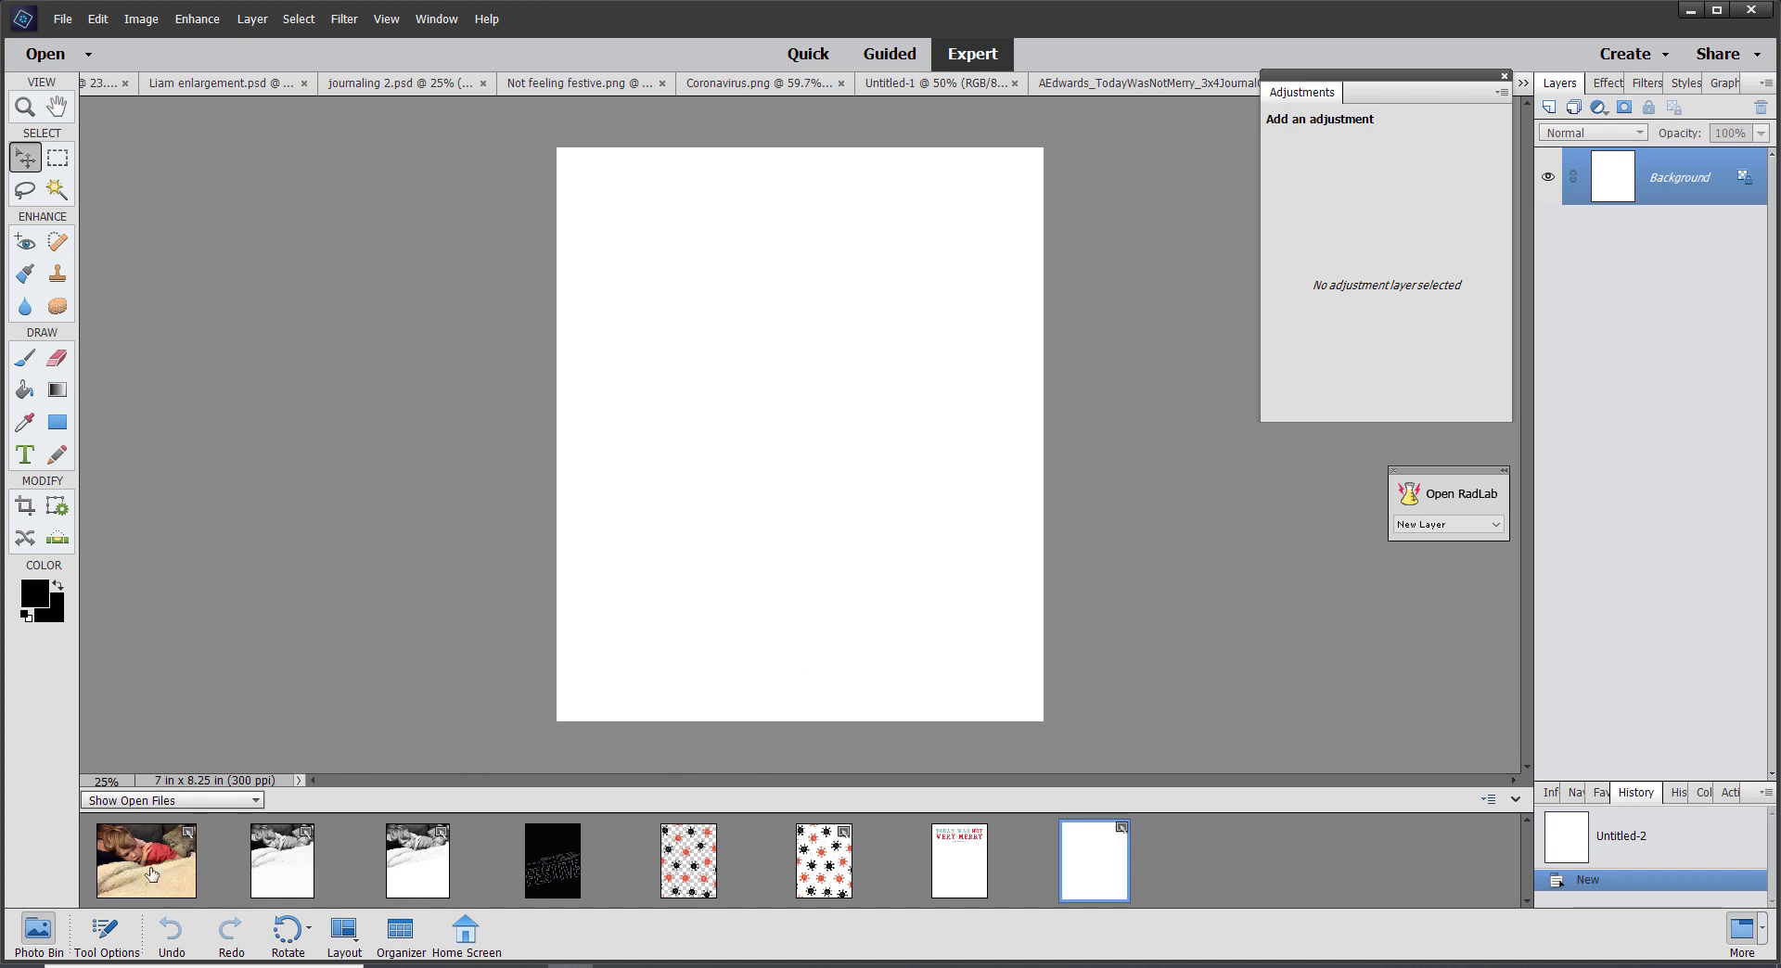
Place the IMG_5920.HEIC.jpg photo in the new document and move it up flush with the page's upper edge
drag(152, 873, 762, 604)
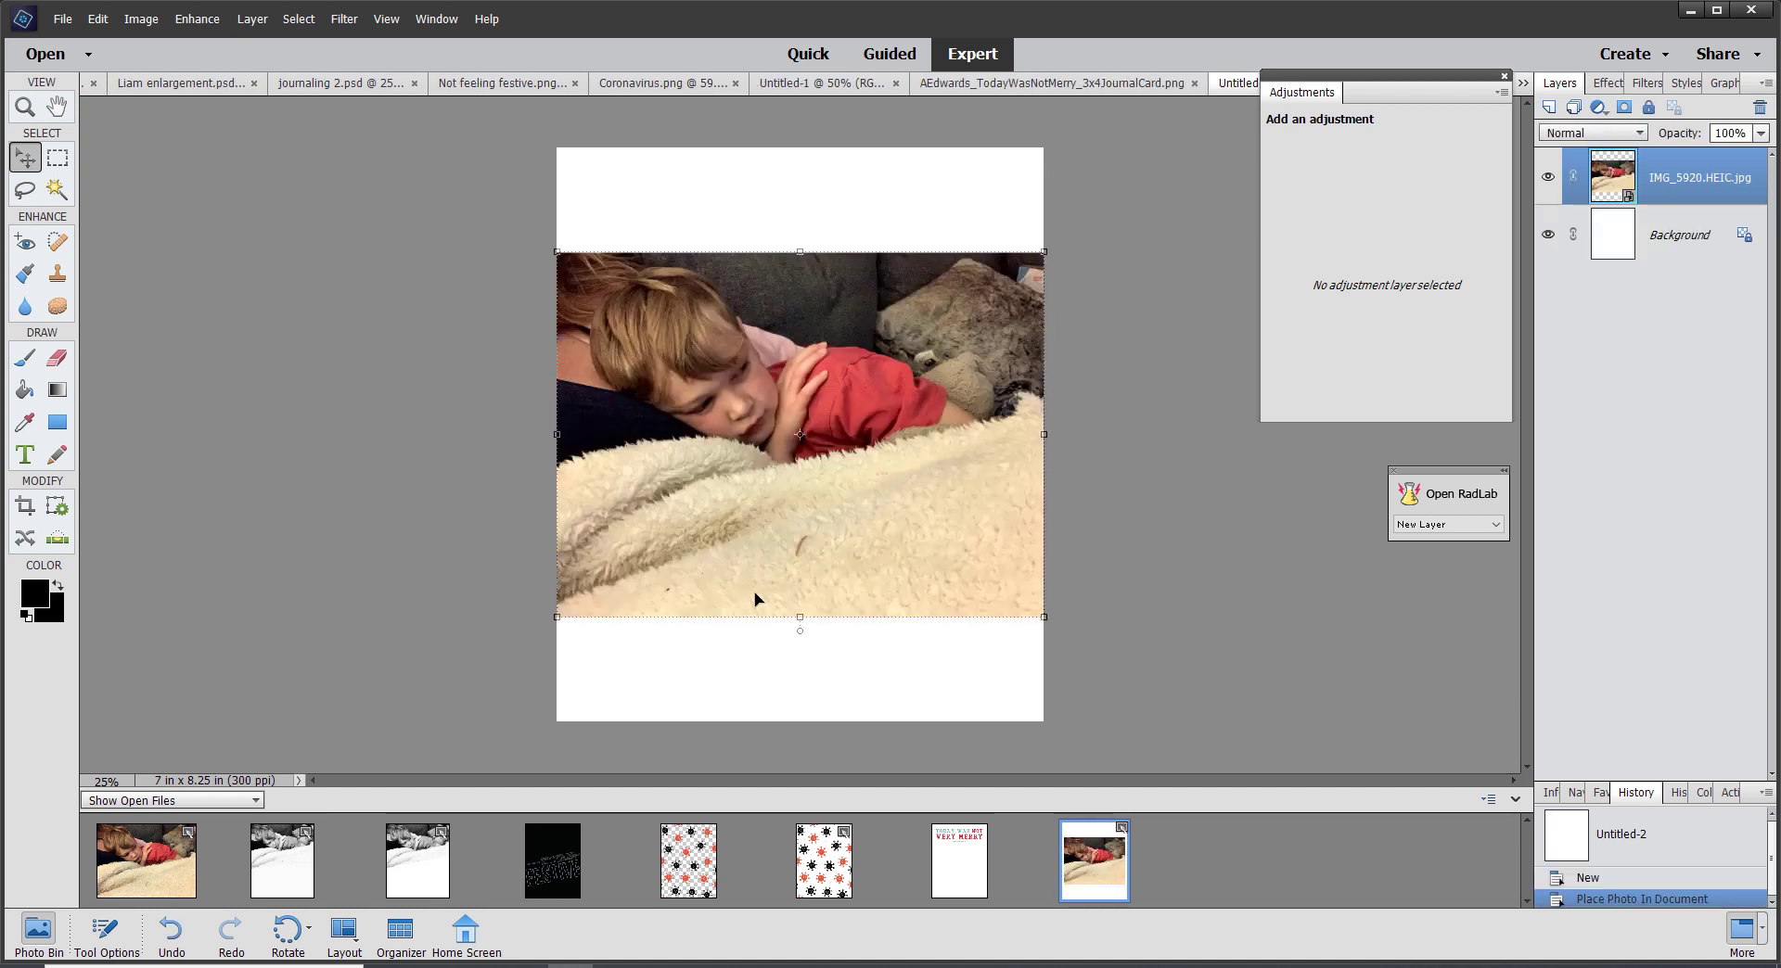
drag(754, 599, 757, 499)
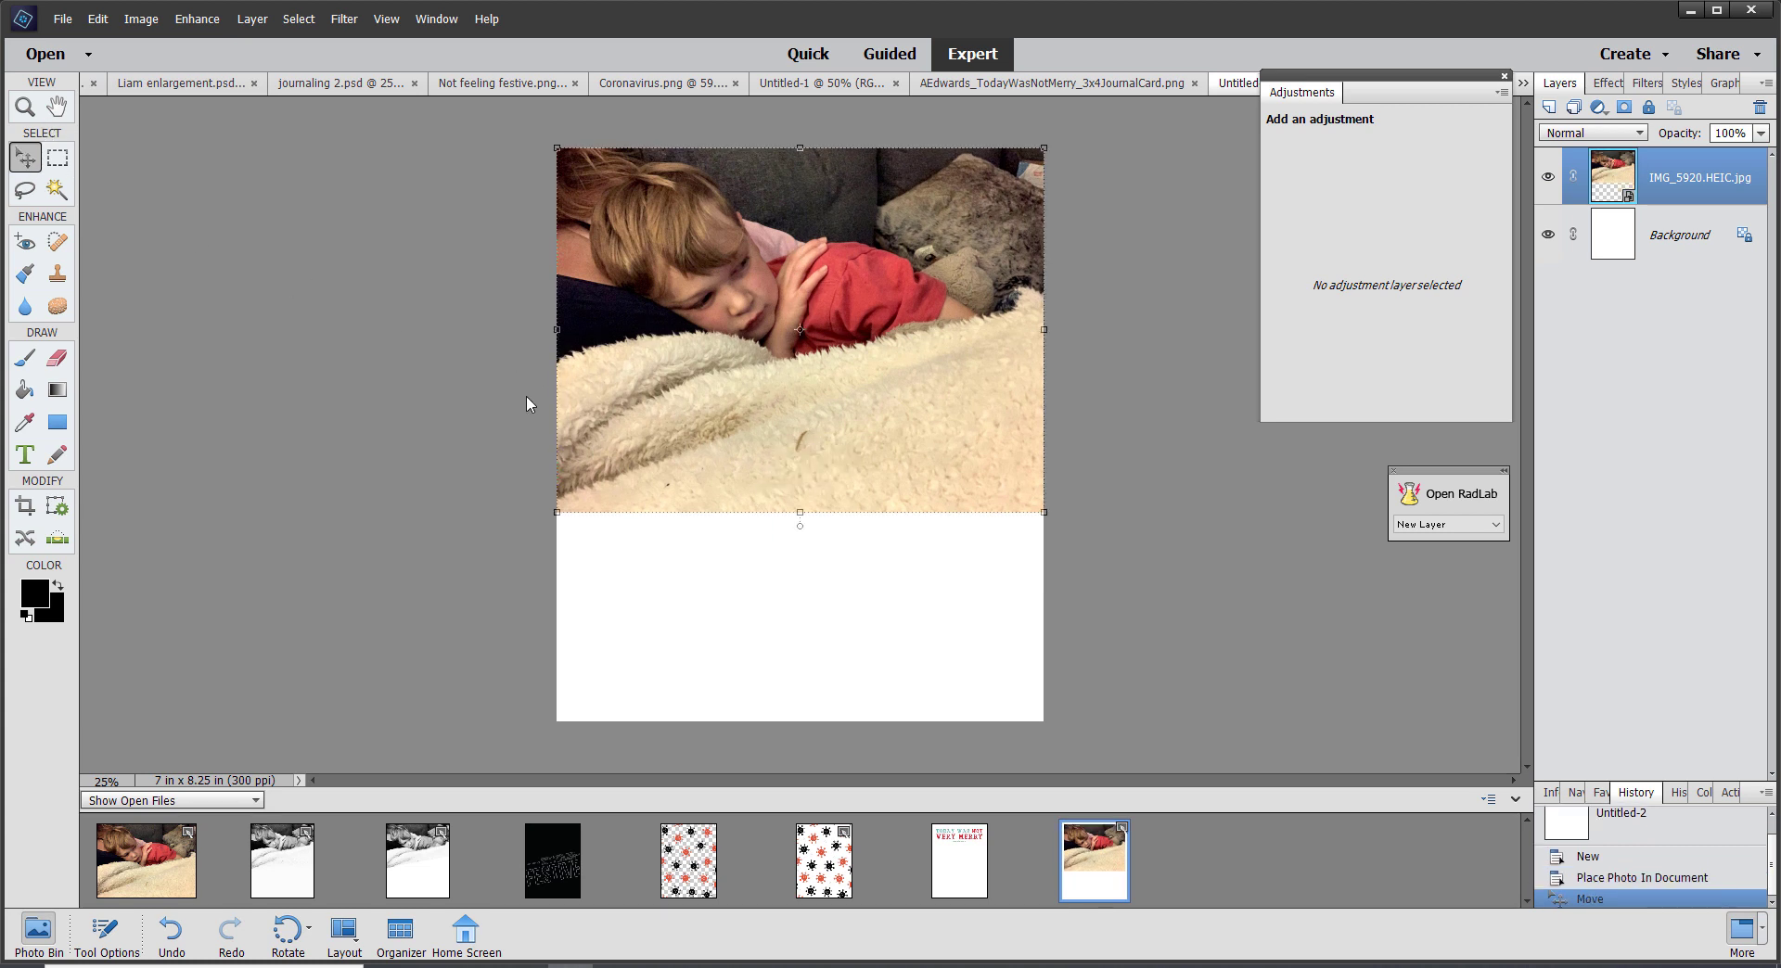
mouse_move(751, 430)
mouse_down()
mouse_move(704, 543)
mouse_move(800, 466)
mouse_move(774, 510)
mouse_move(749, 398)
mouse_up()
Sample the cream colour from the blanket's lower edge and fill the Background layer with it using the Paint Bucket
click(25, 424)
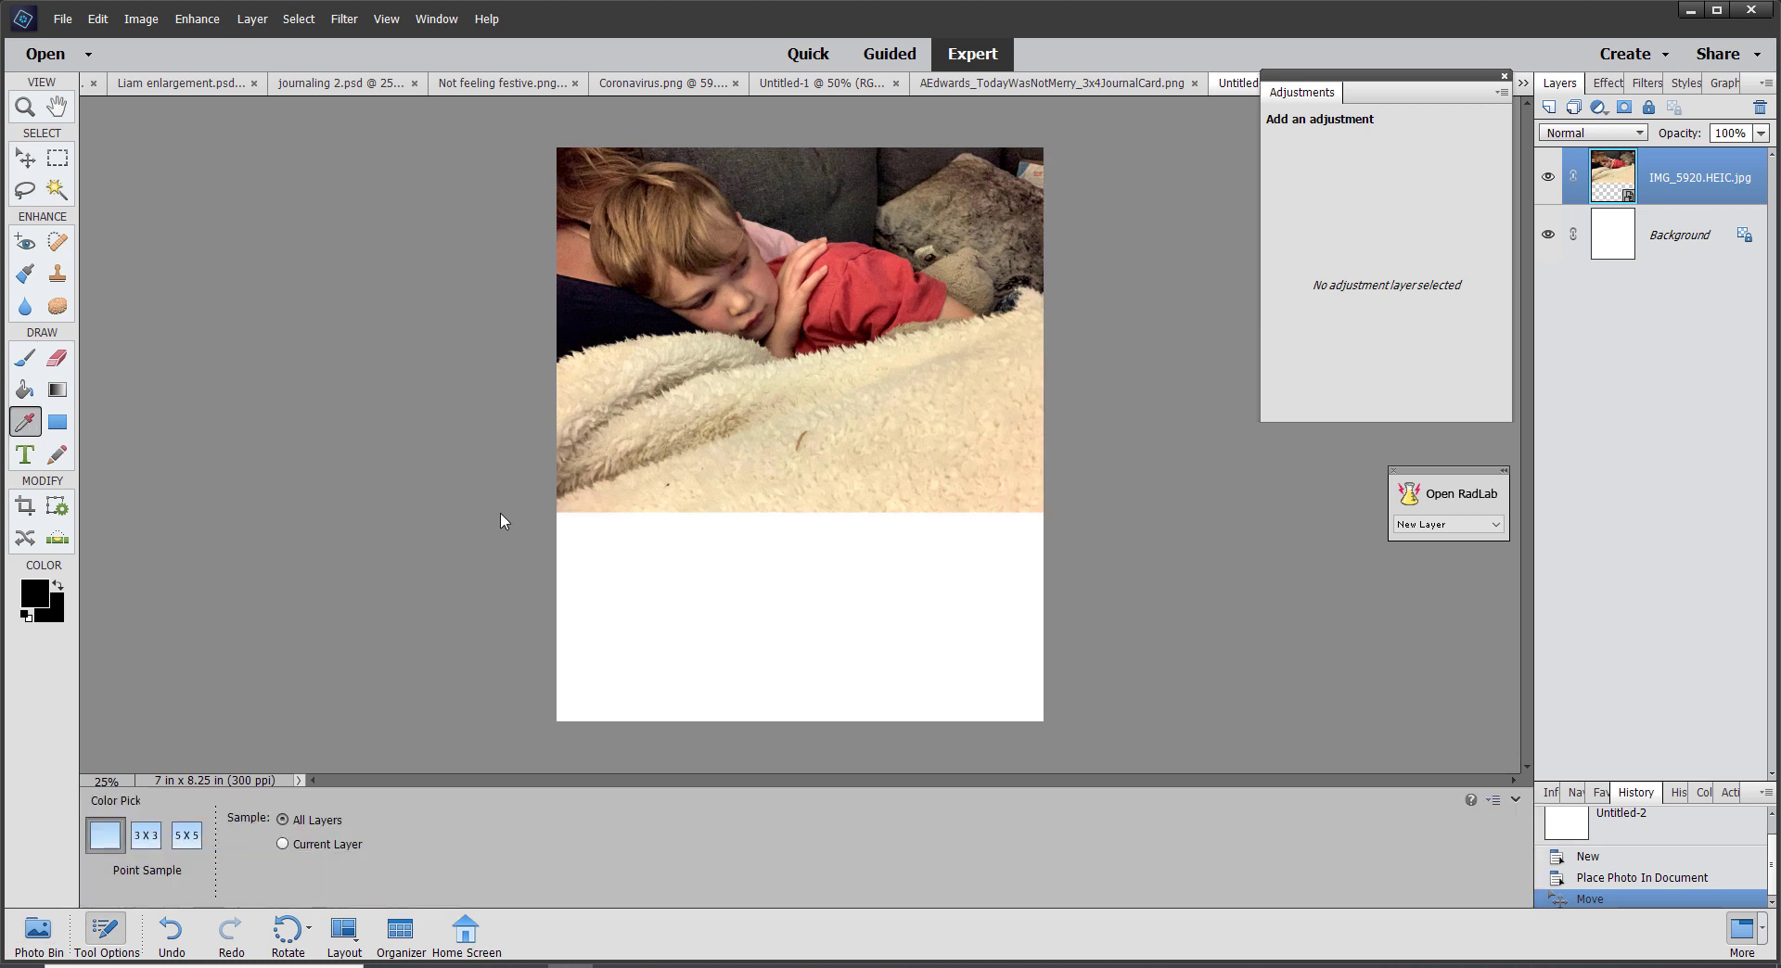
click(813, 504)
click(23, 392)
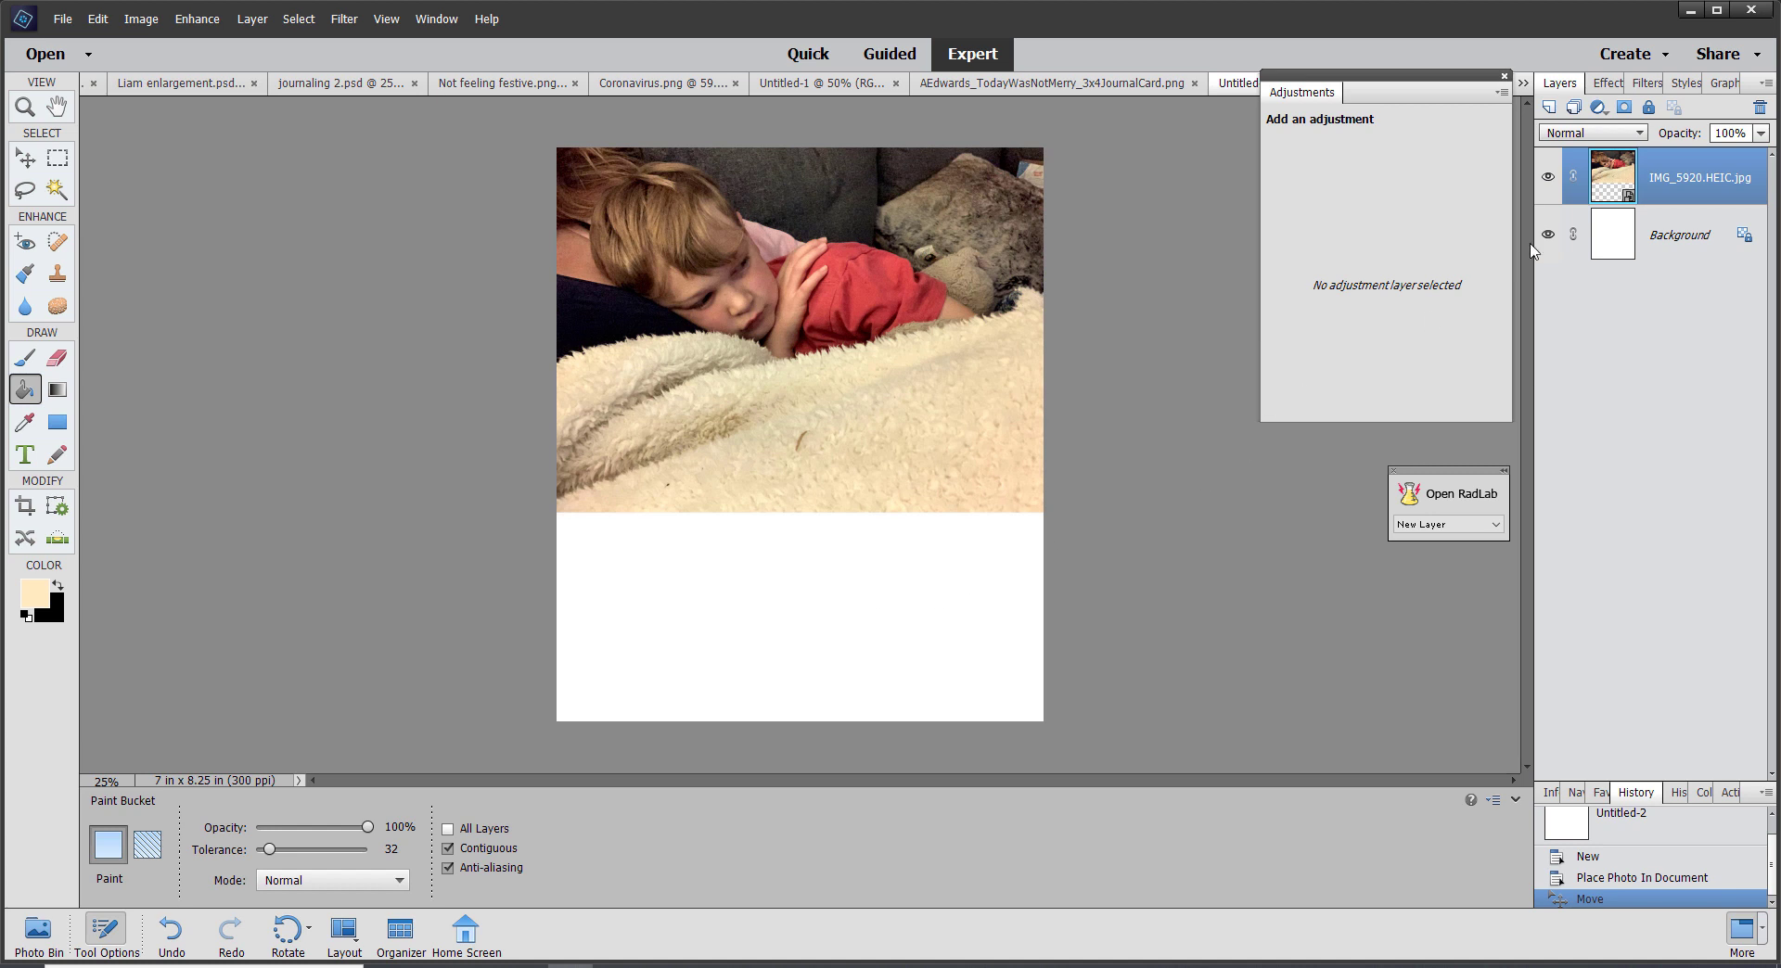
click(1672, 238)
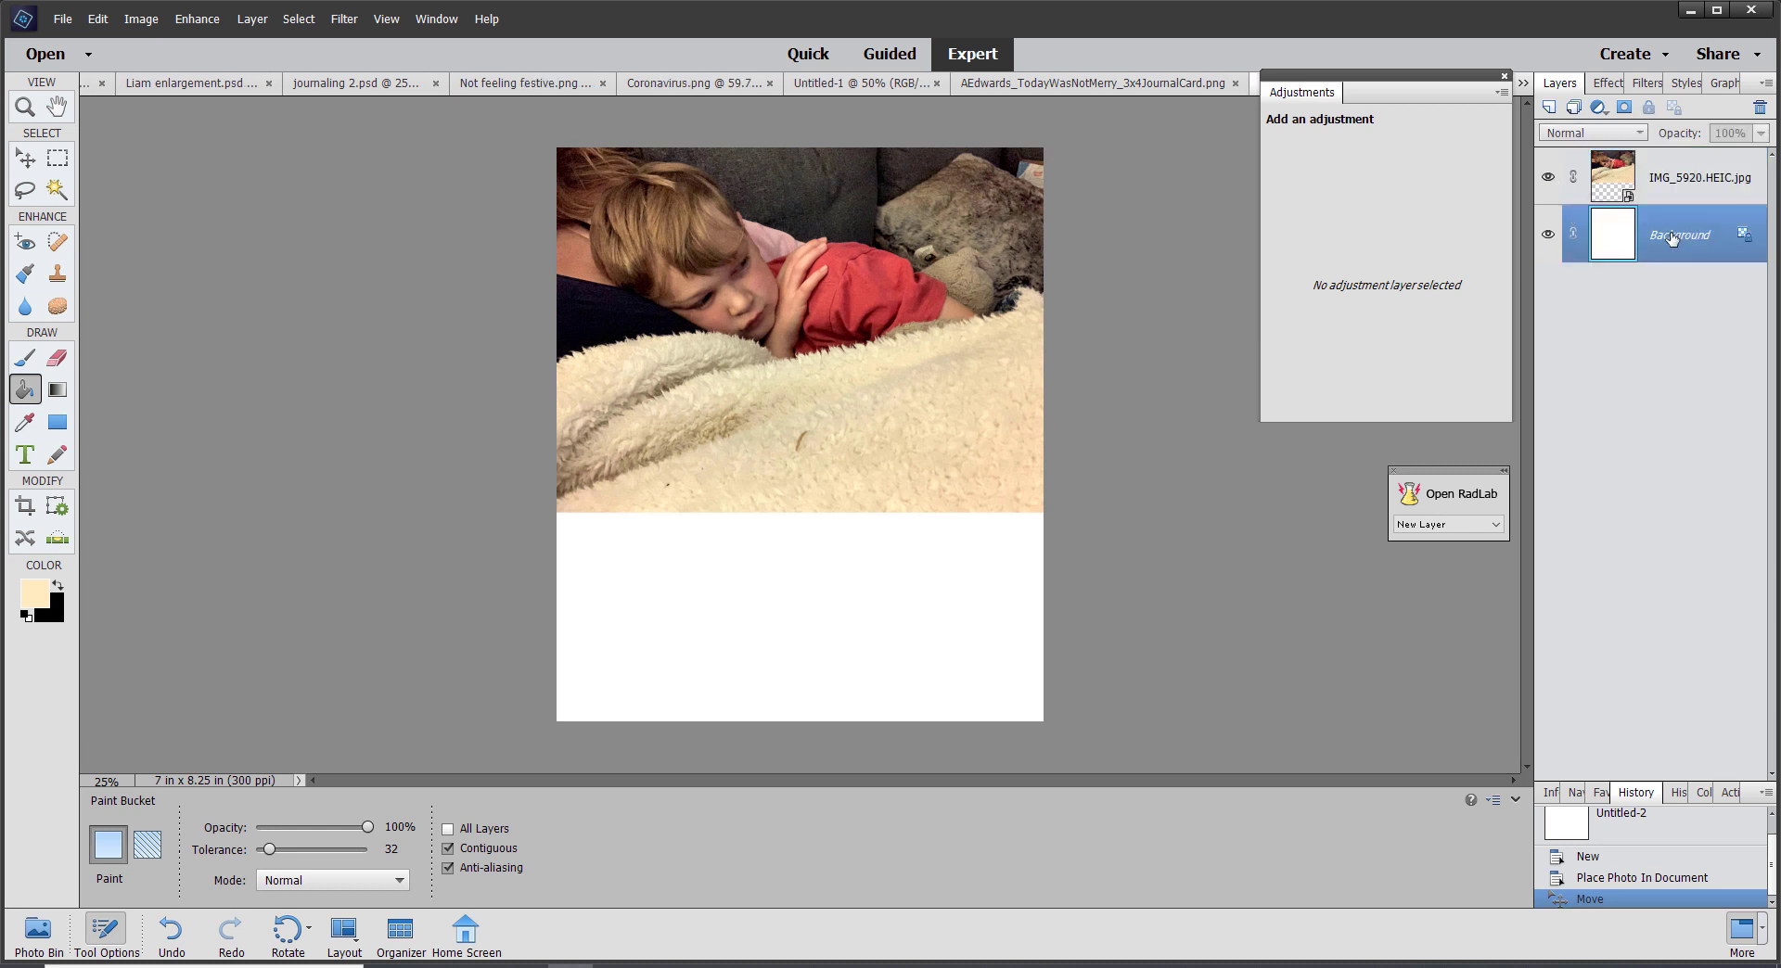
click(806, 603)
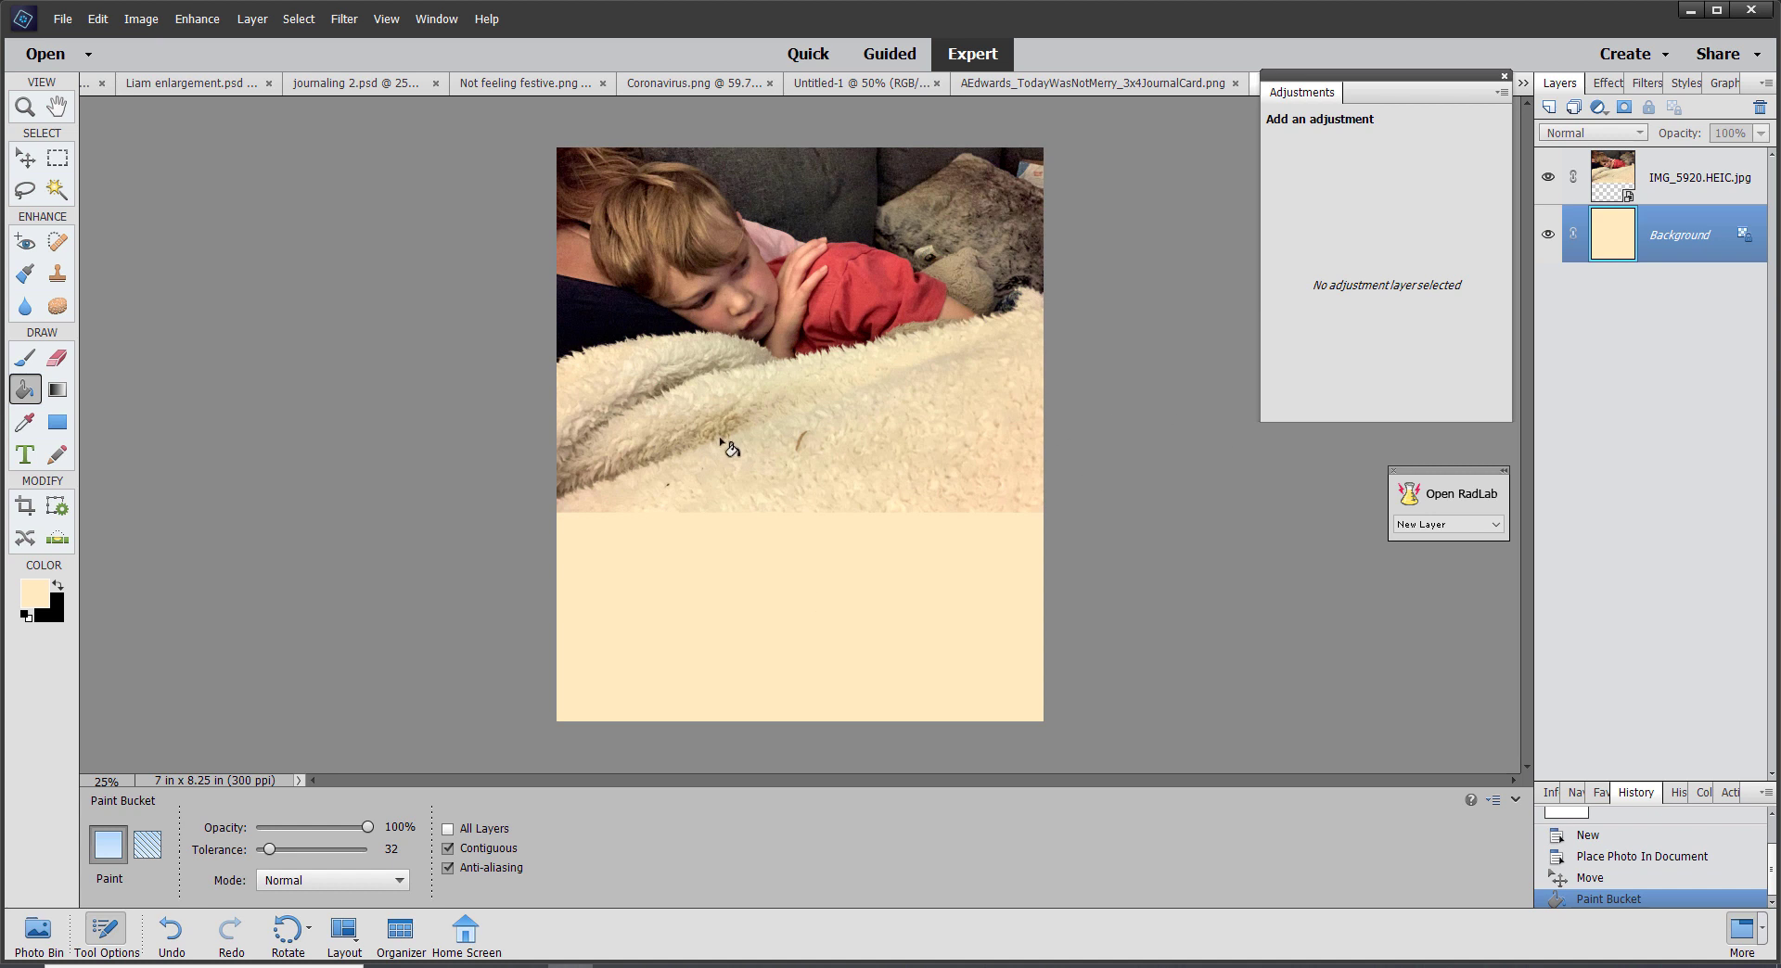
Set the Clone Stamp brush size to 205 px and try it on the cream area below the photo
click(57, 277)
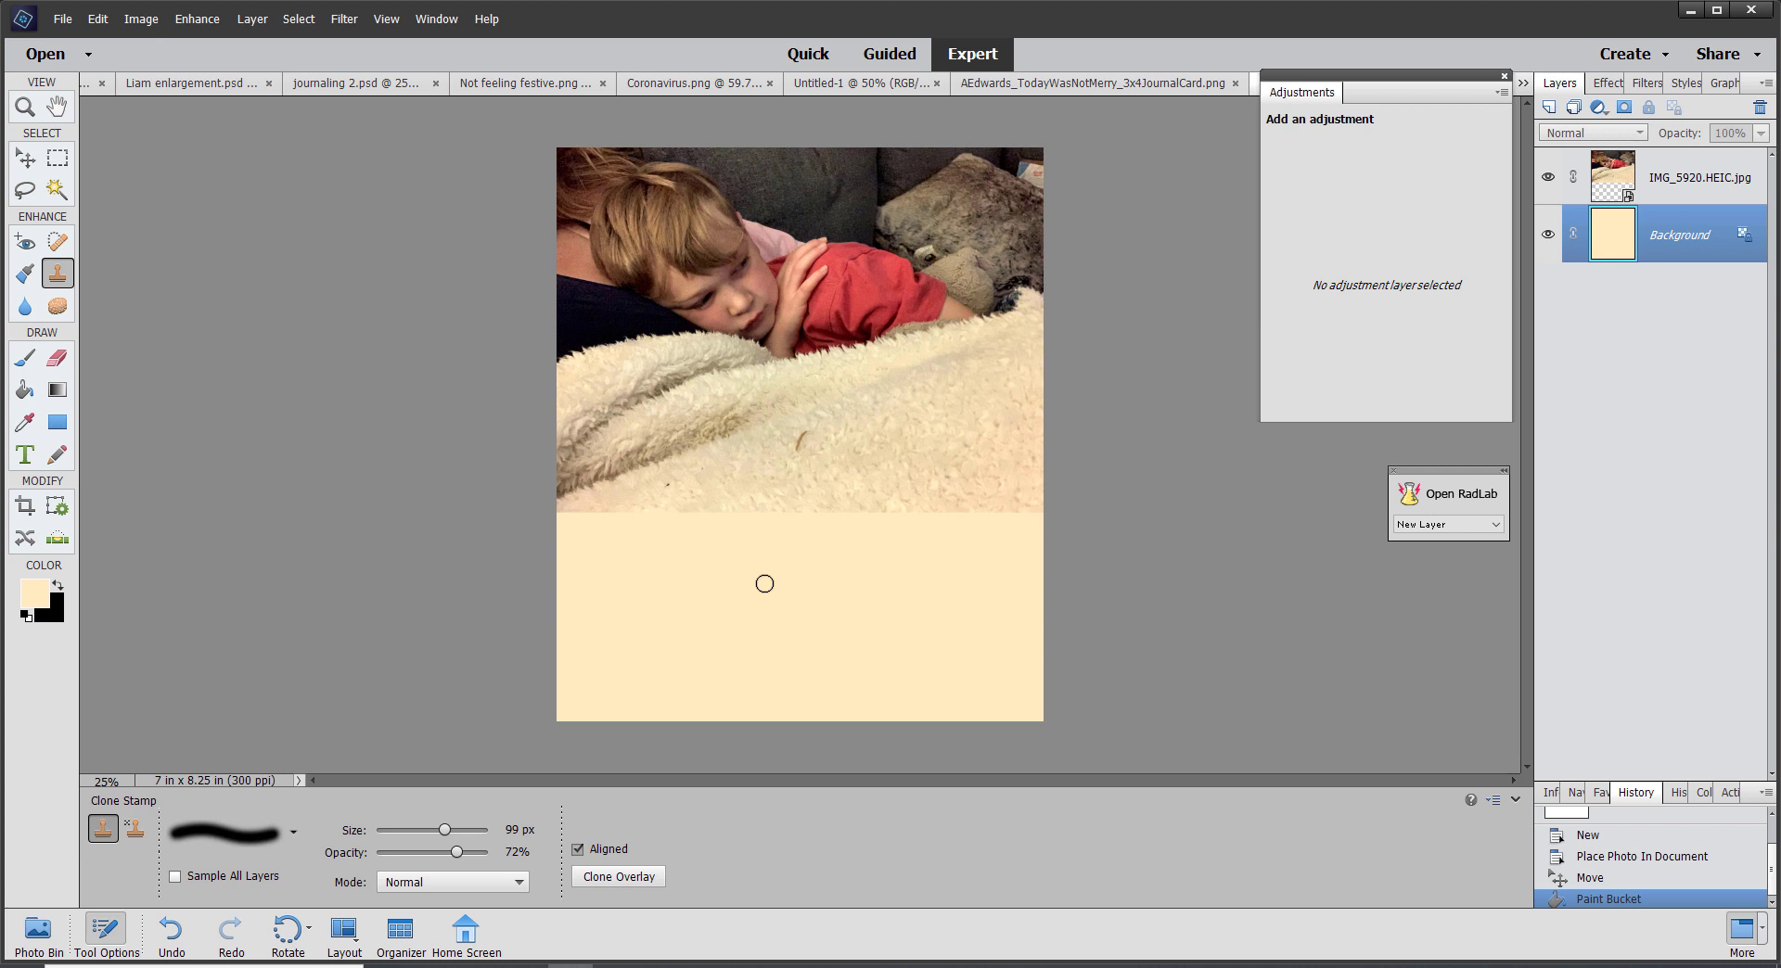
mouse_move(445, 831)
mouse_down()
mouse_move(464, 835)
mouse_move(428, 831)
mouse_up()
drag(429, 831, 438, 834)
drag(442, 833, 448, 835)
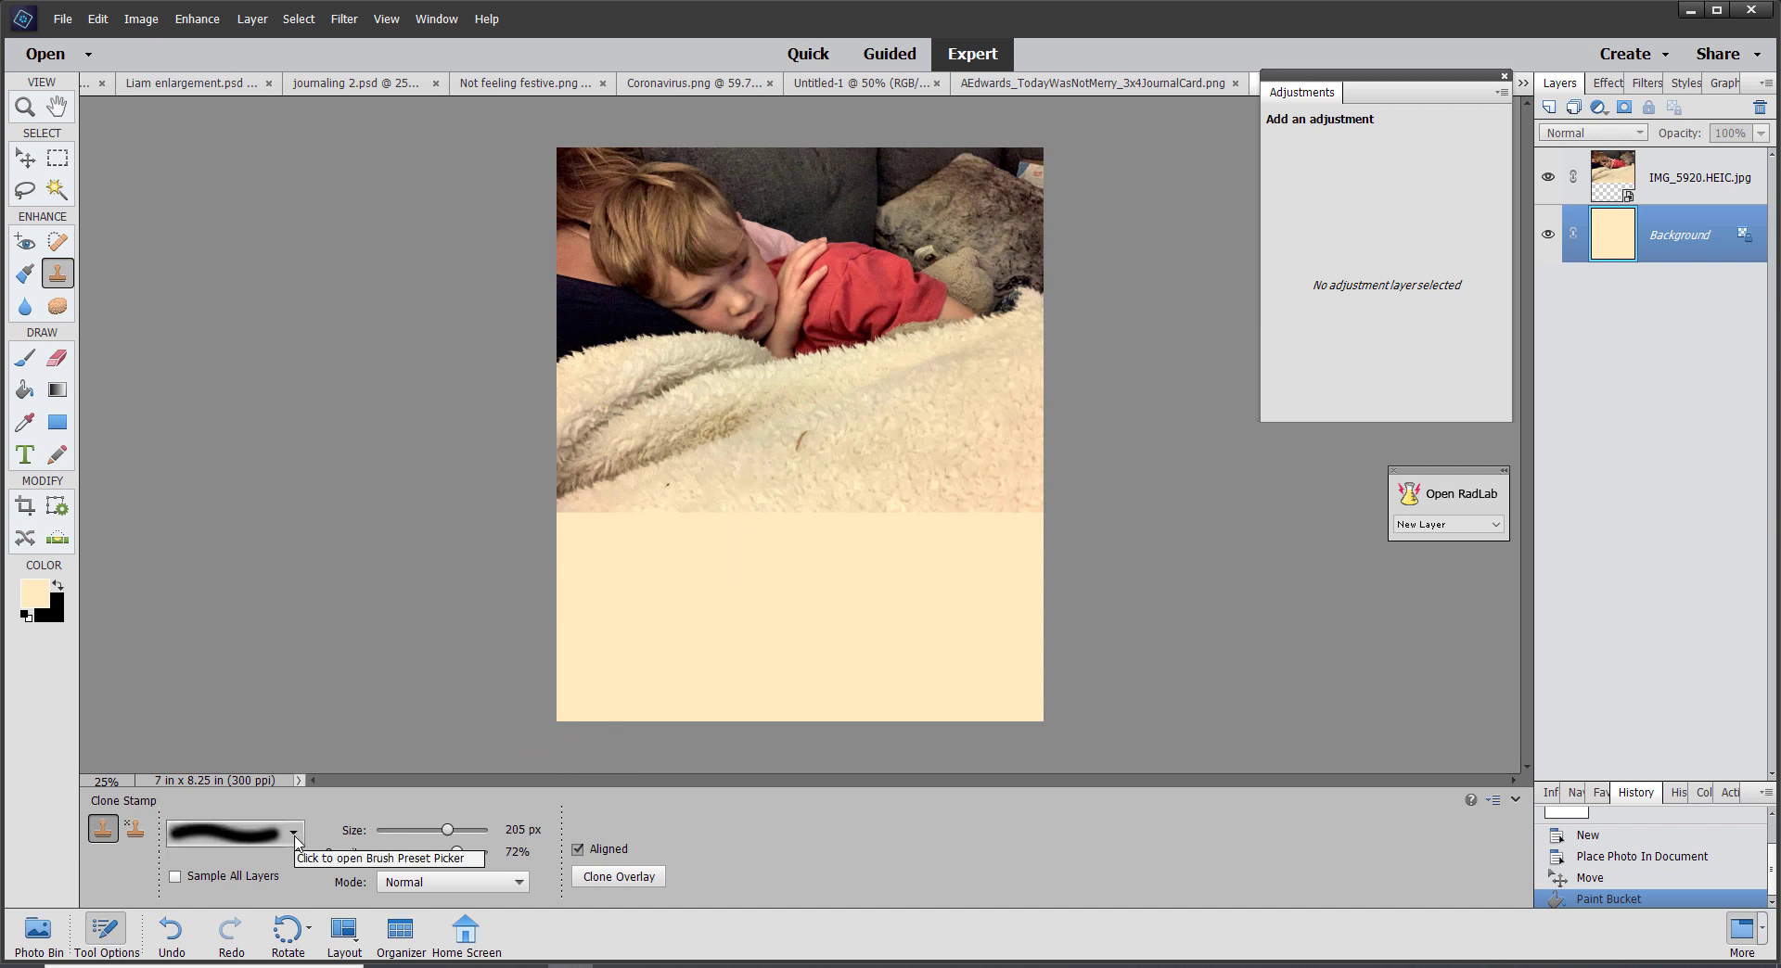
click(293, 835)
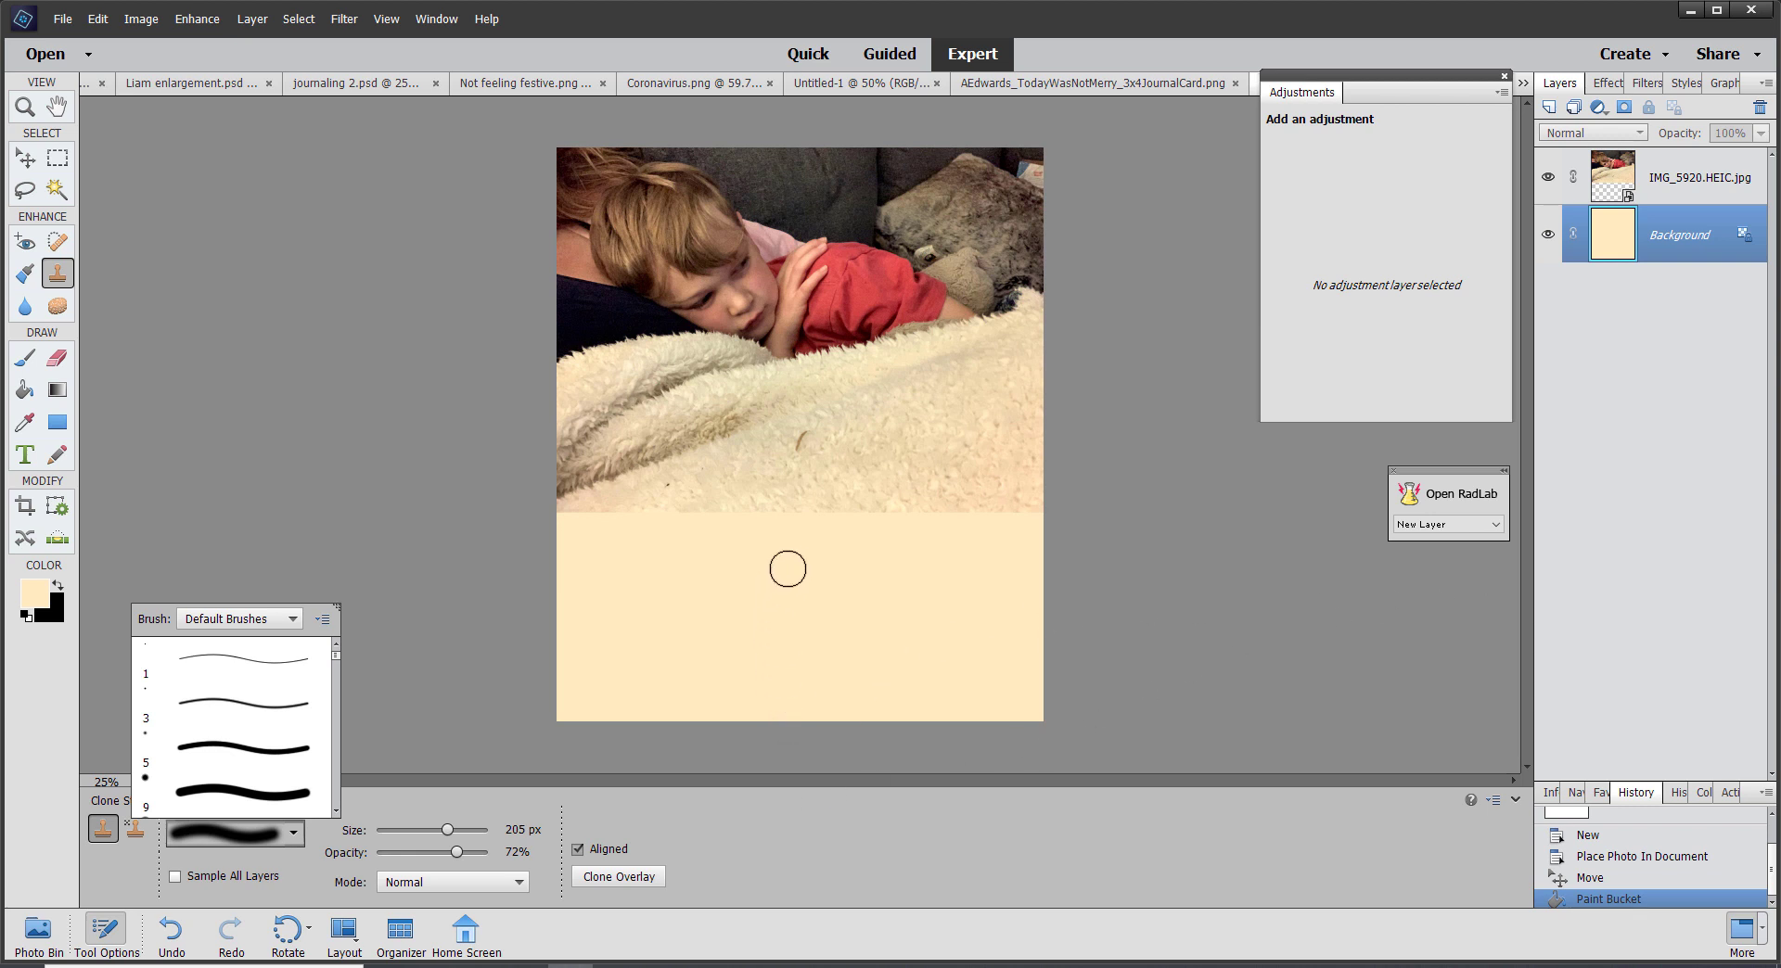
click(901, 635)
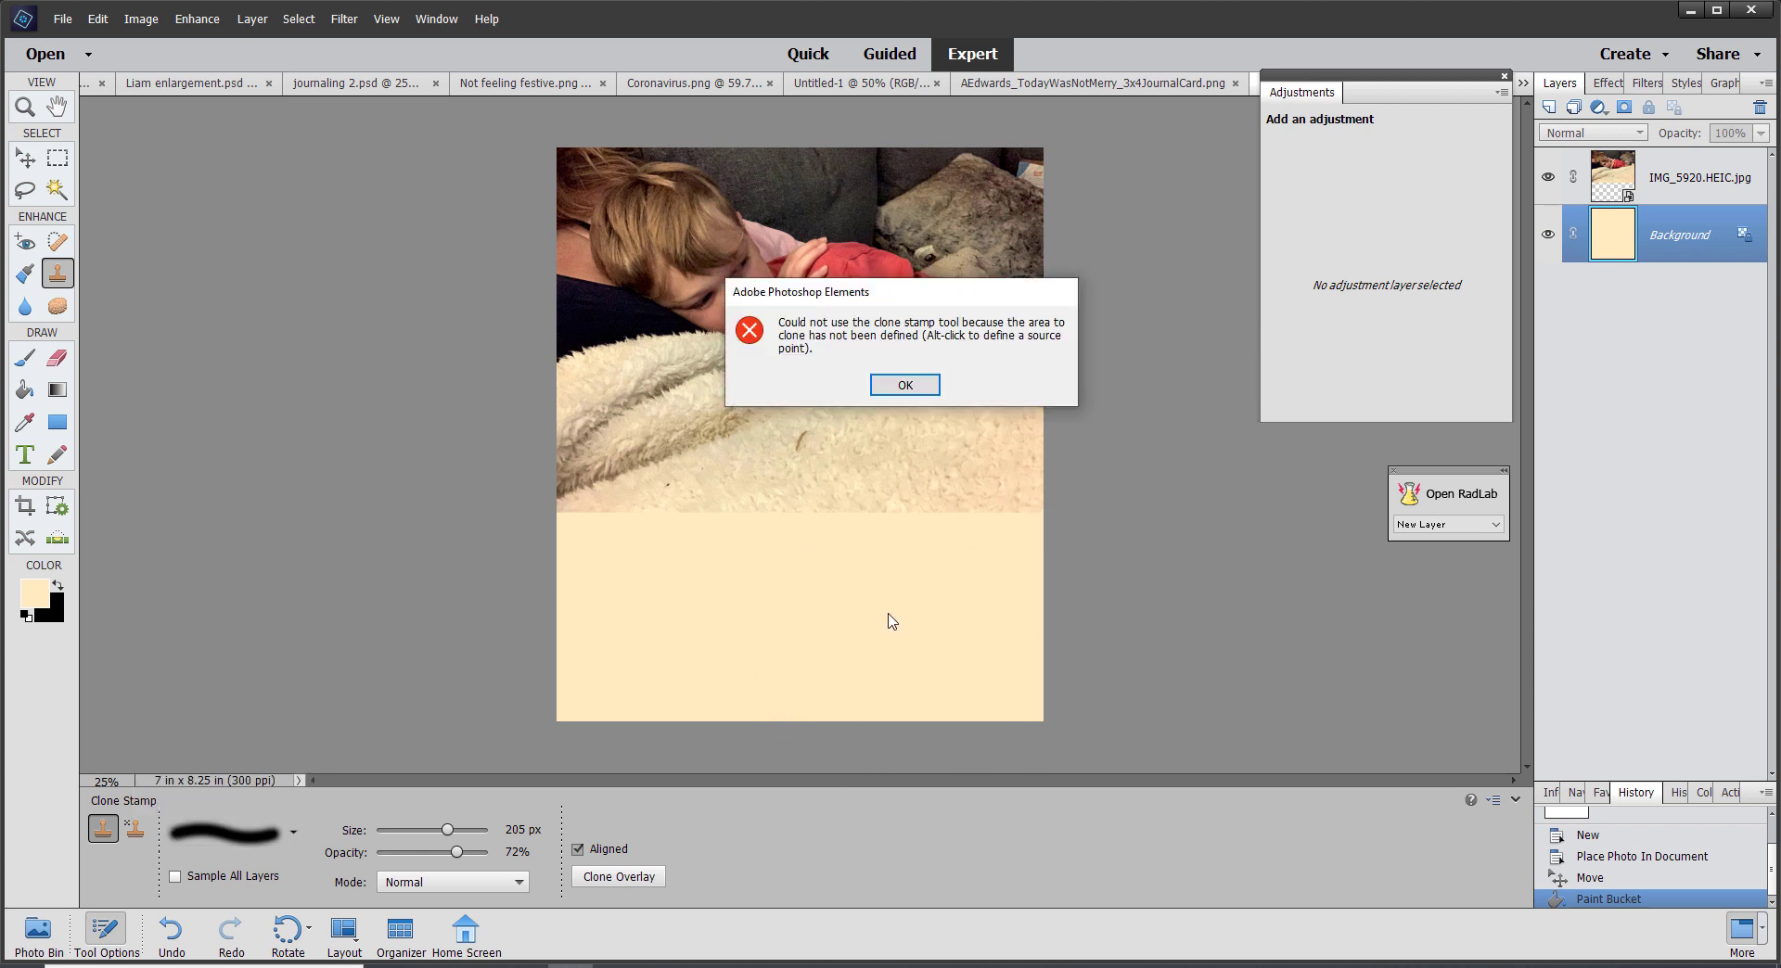
click(904, 385)
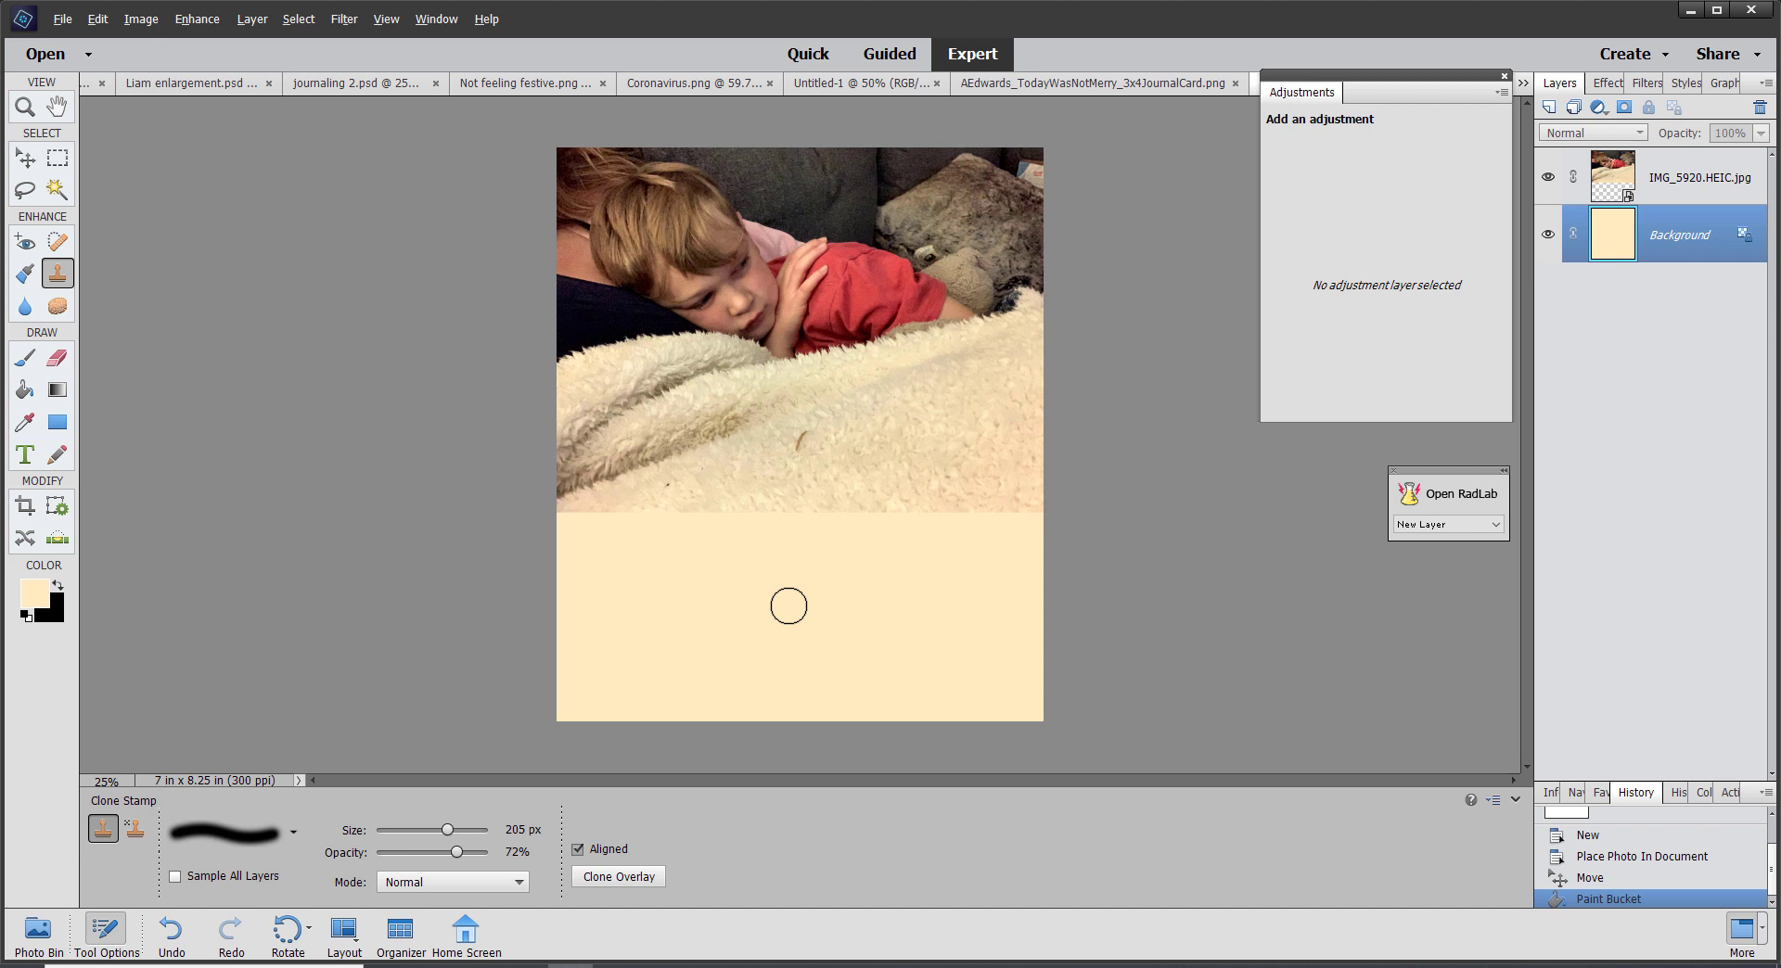
Define the cream fill on the Background layer as the clone source and simplify the IMG_5920.HEIC.jpg layer
key(alt)
click(1678, 188)
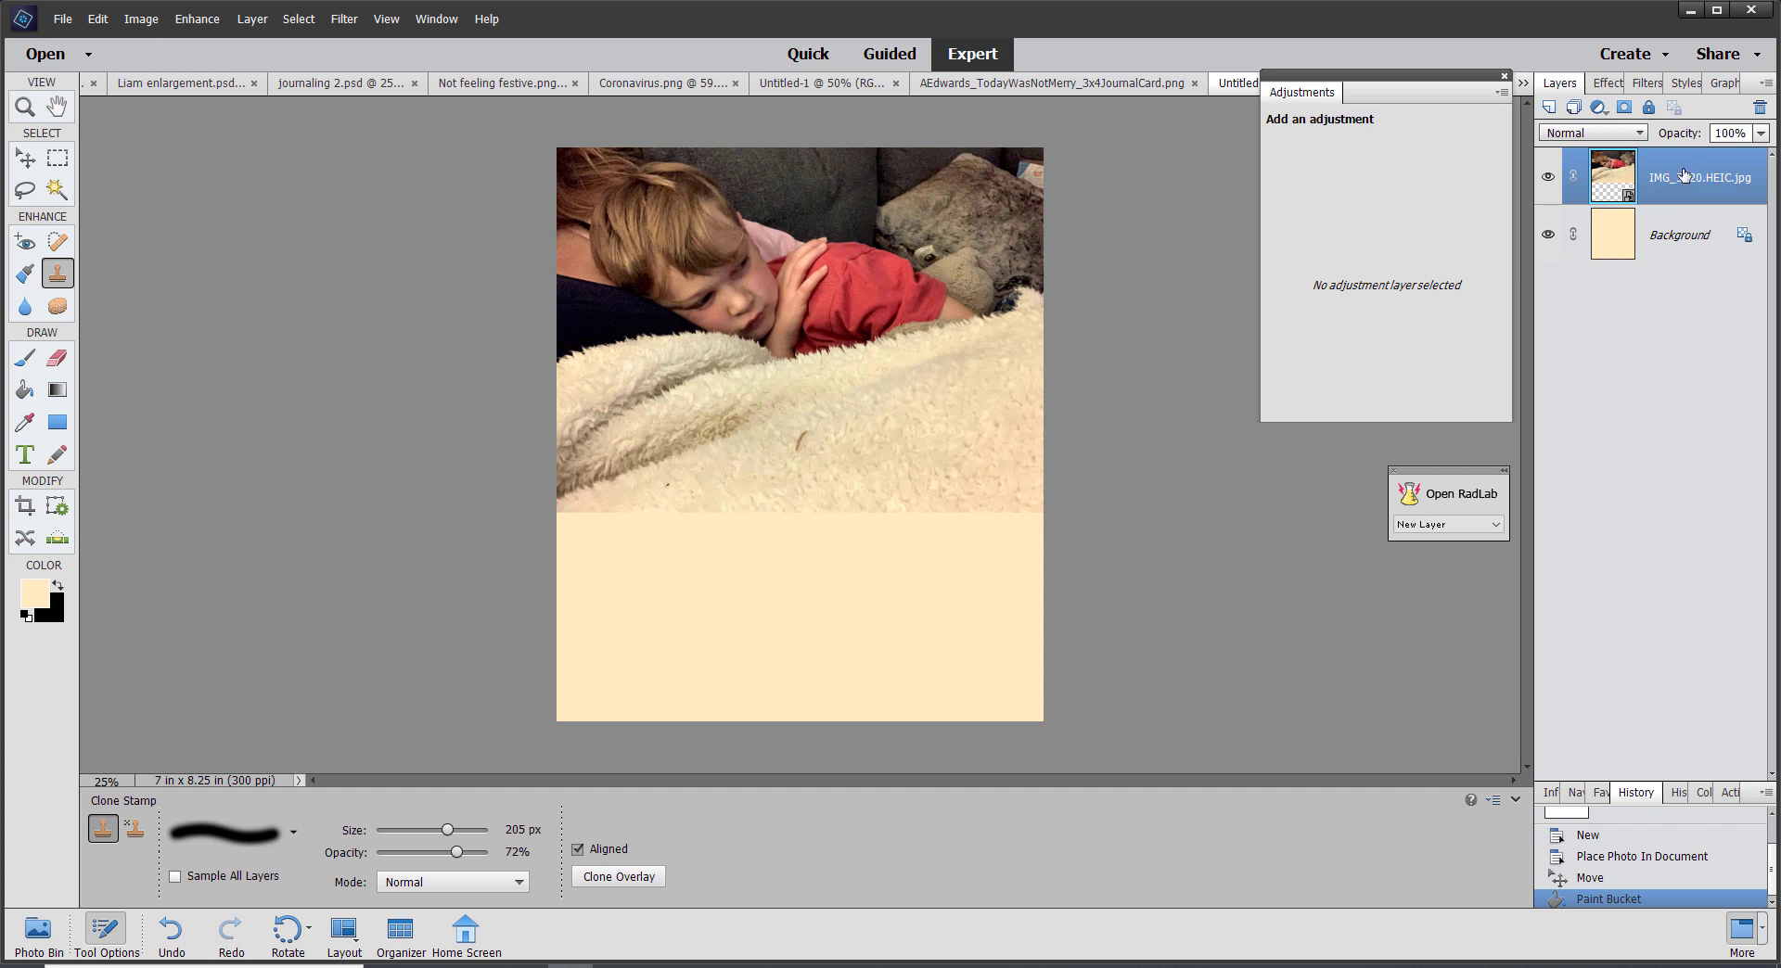
click(785, 517)
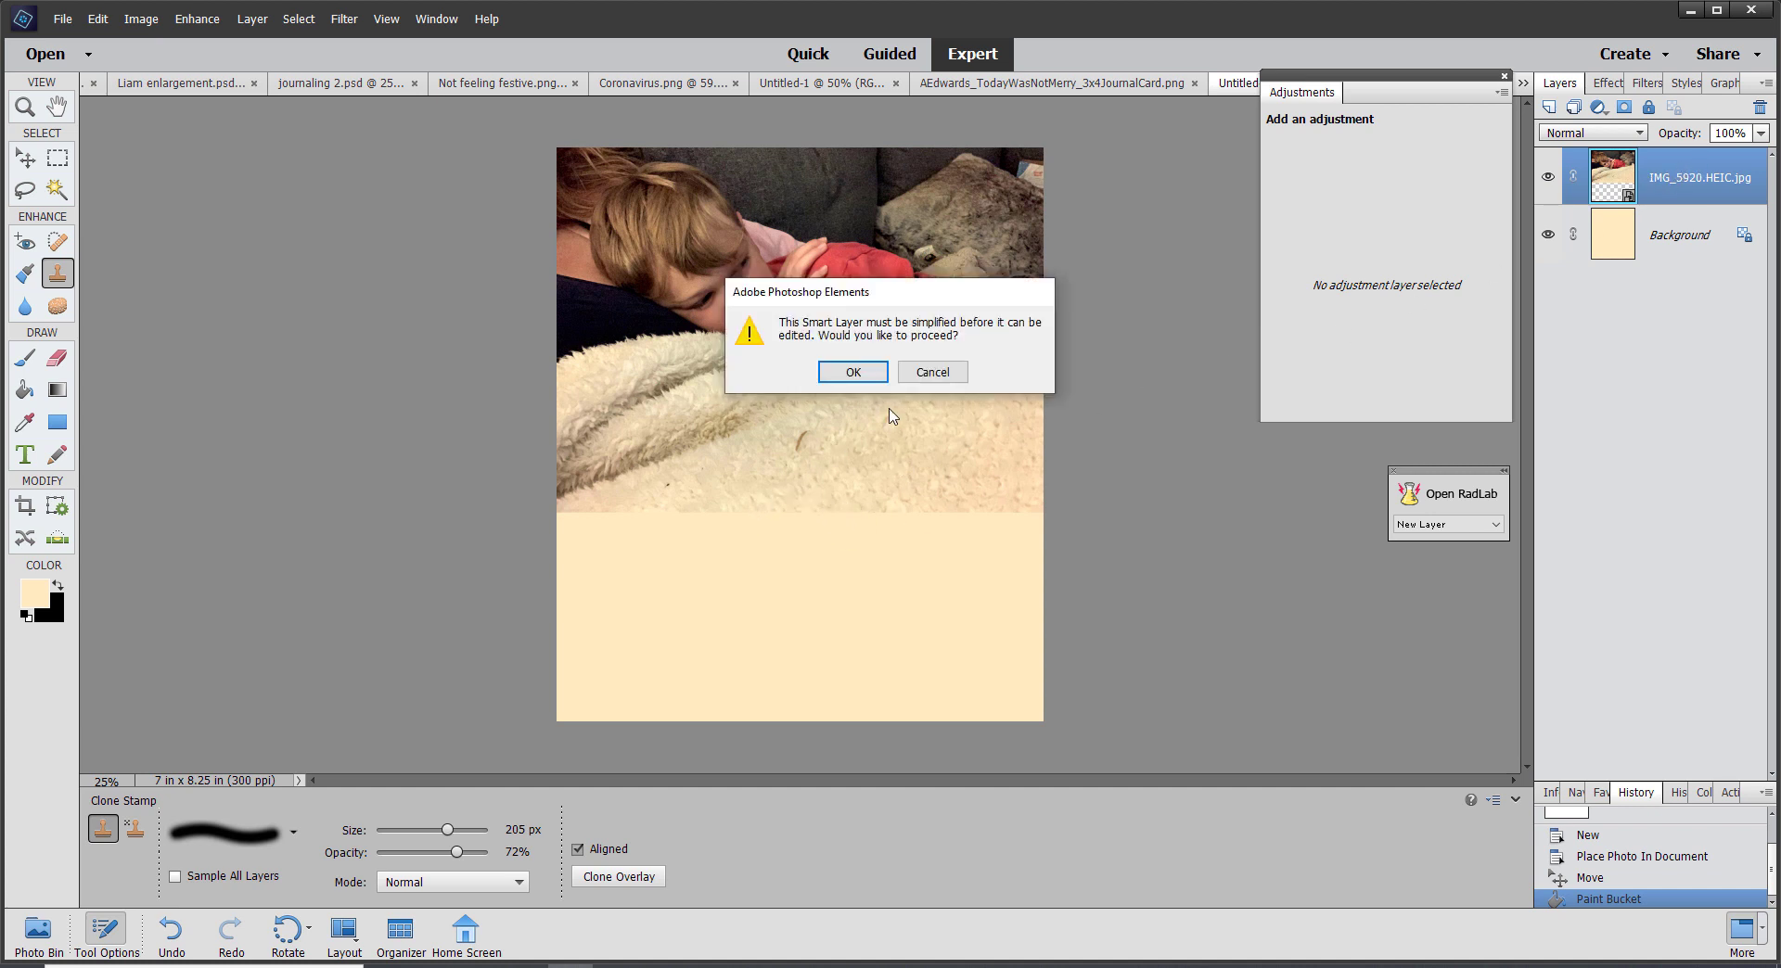
click(868, 372)
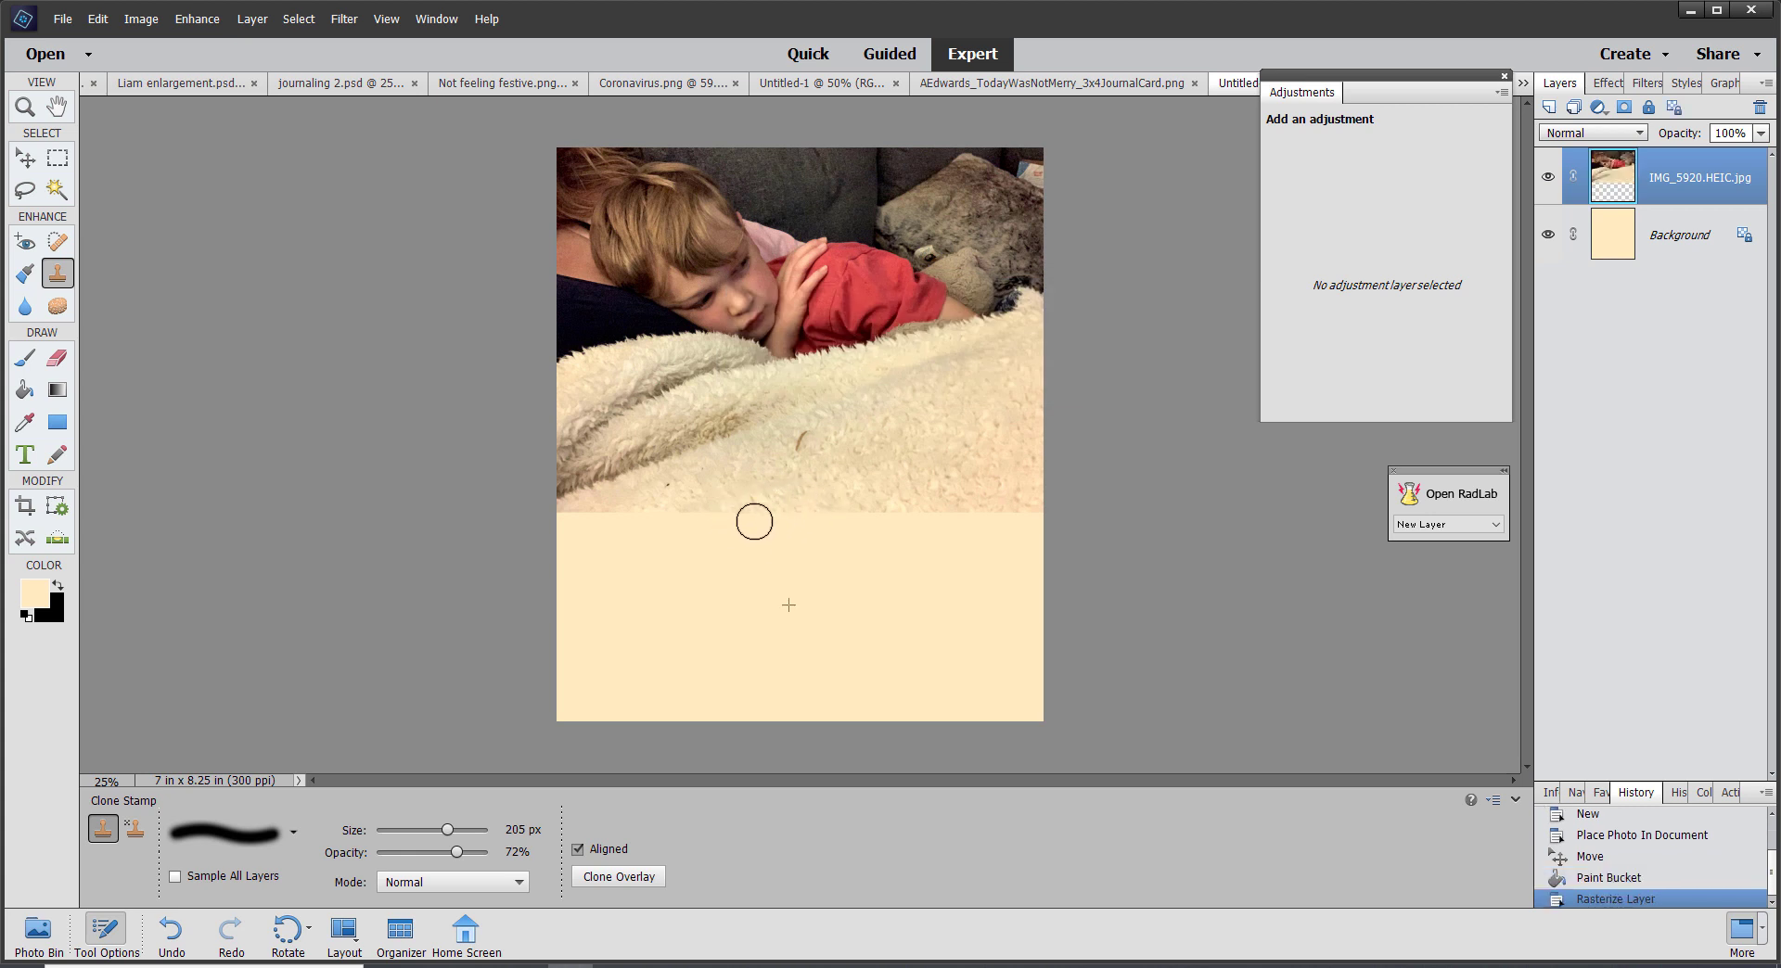
Clone the cream fill over the photo's lower blanket edge, resampling the Background layer to cover the remaining lower-left corner
mouse_move(752, 522)
mouse_down()
mouse_move(715, 496)
mouse_move(605, 512)
mouse_move(1021, 524)
mouse_move(922, 512)
mouse_move(974, 525)
mouse_move(1045, 492)
mouse_move(1029, 508)
mouse_move(950, 485)
mouse_move(915, 509)
mouse_move(1017, 509)
mouse_up()
mouse_move(854, 481)
mouse_down()
mouse_move(748, 527)
mouse_move(600, 525)
mouse_move(815, 596)
mouse_move(640, 550)
mouse_up()
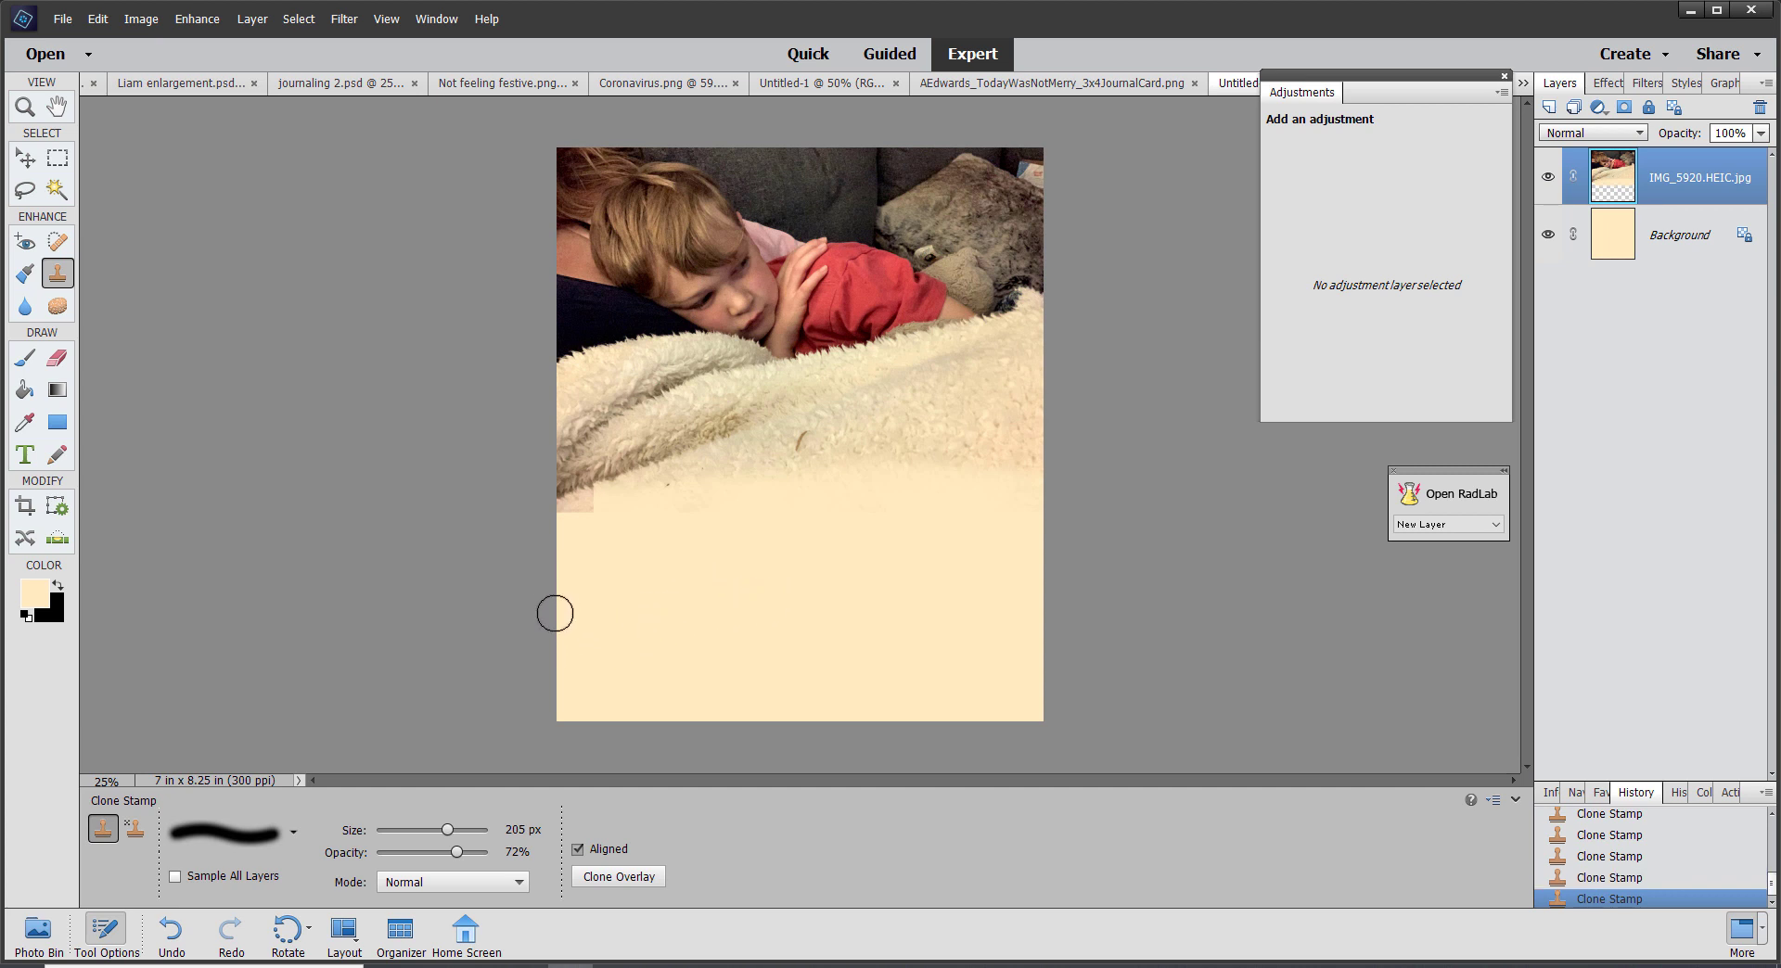
click(1682, 237)
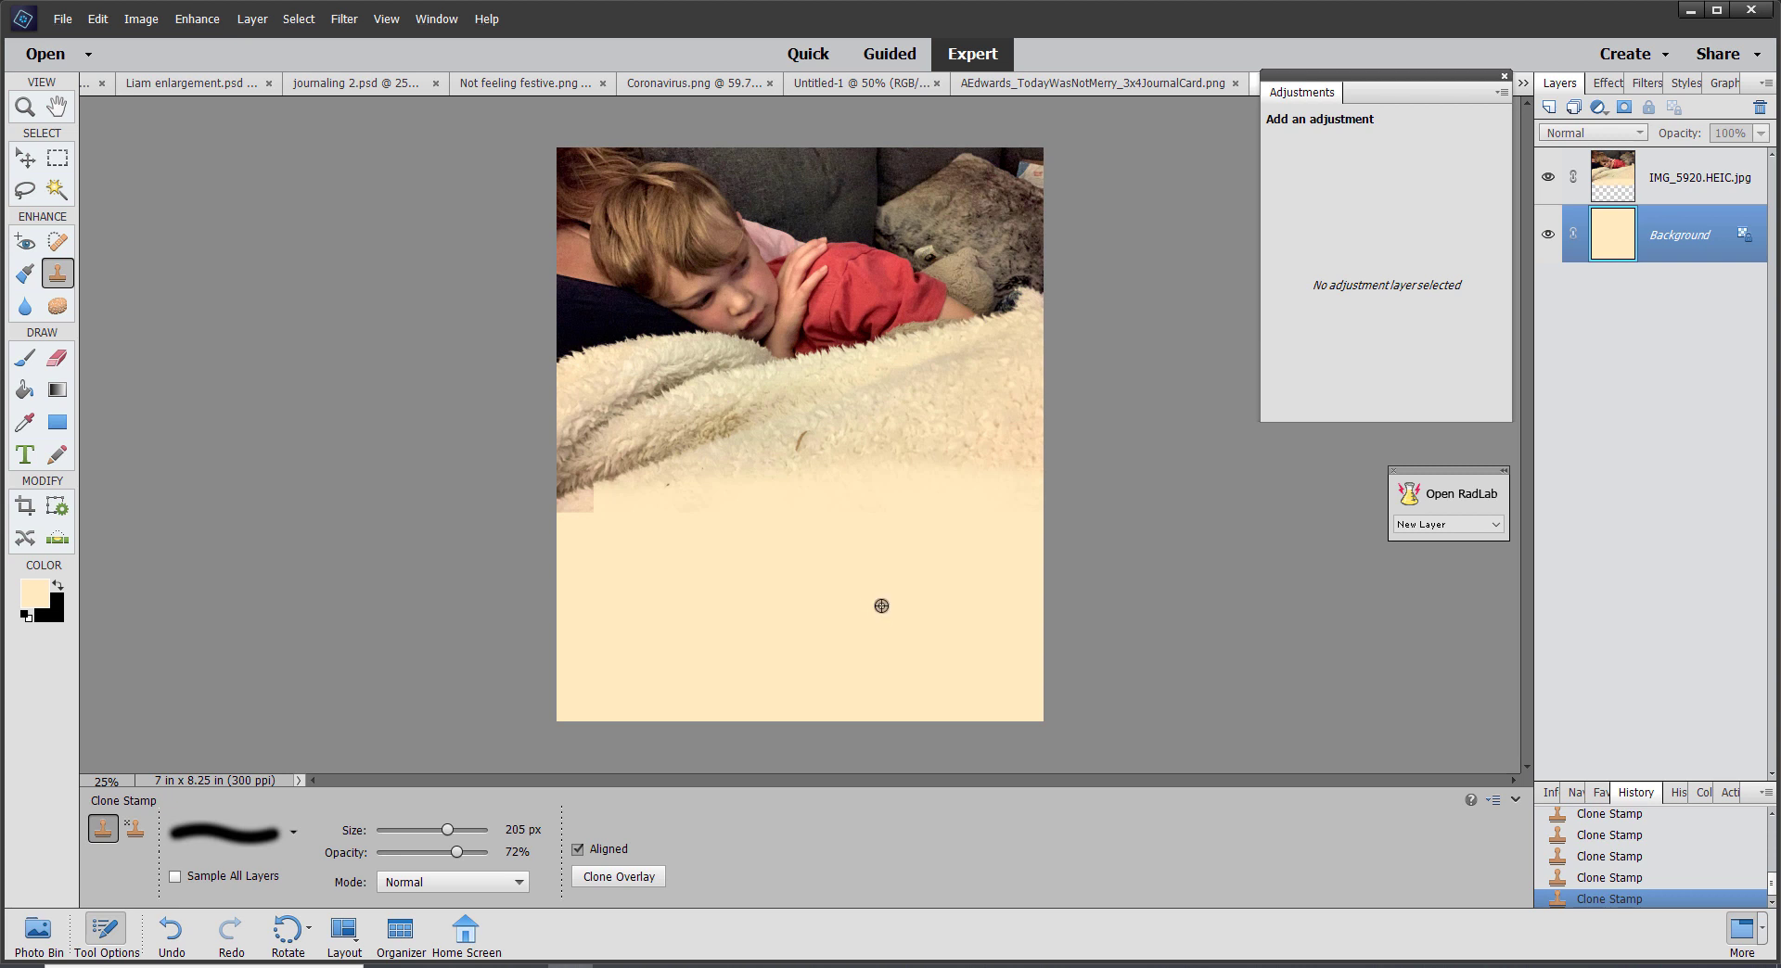
click(1665, 178)
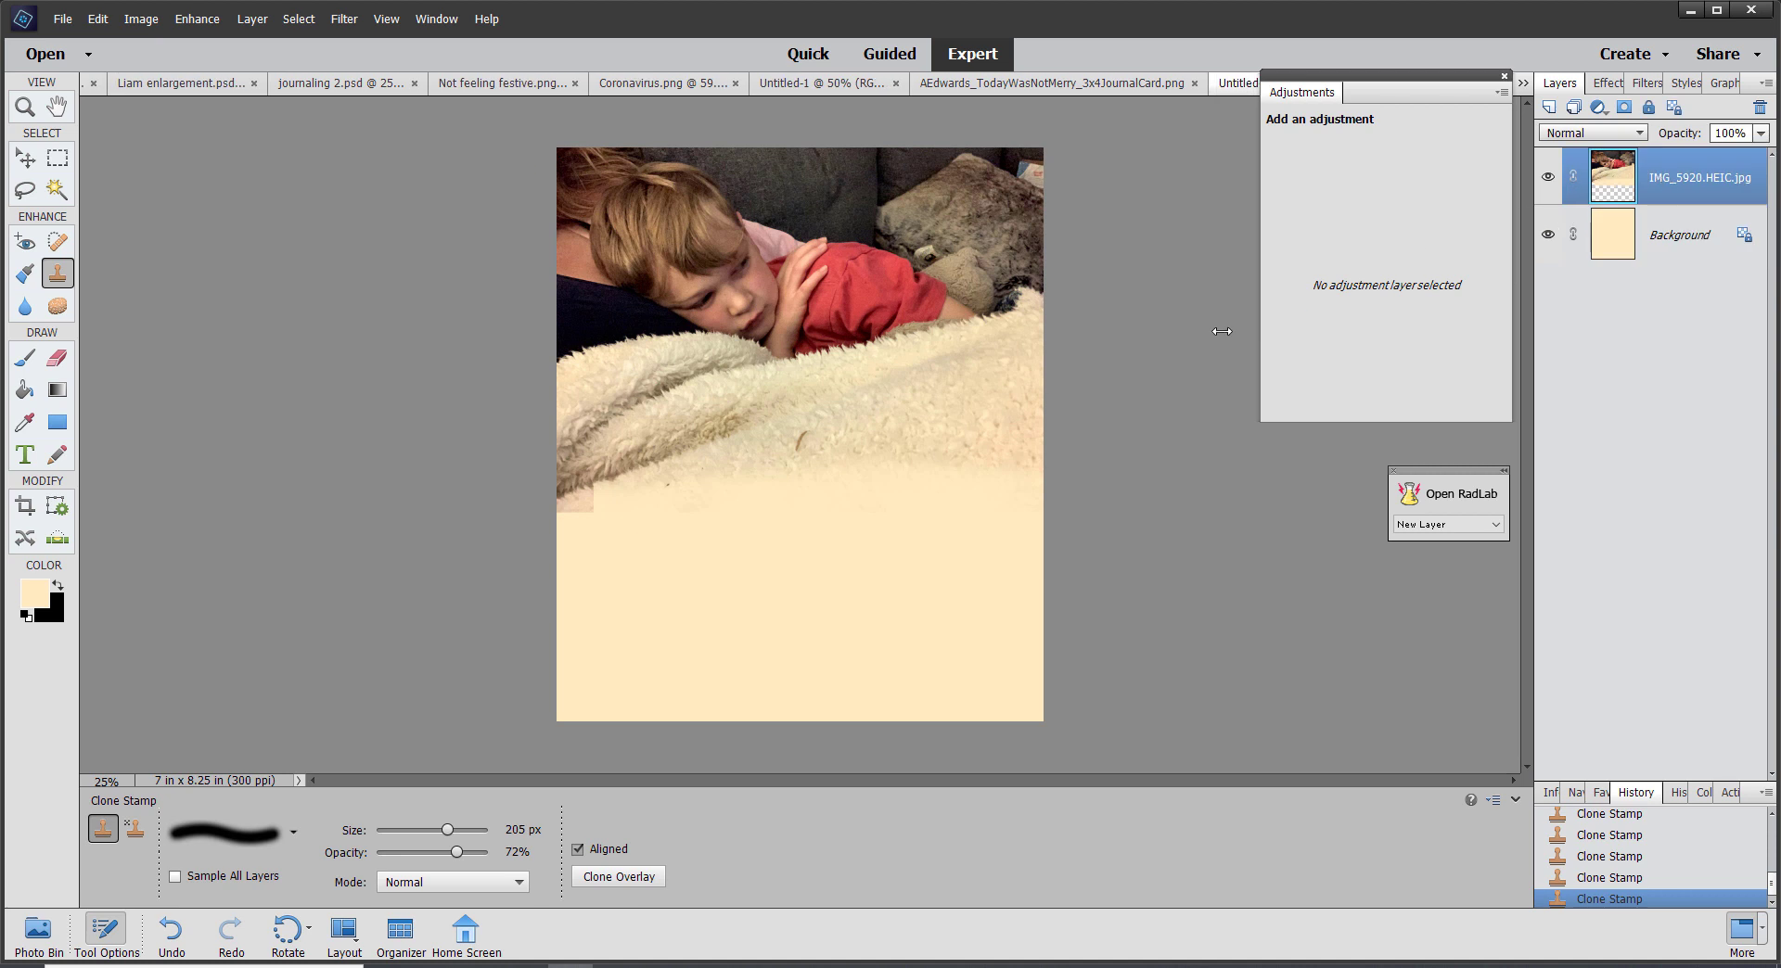
mouse_move(590, 511)
mouse_down()
mouse_move(647, 542)
mouse_move(573, 506)
mouse_move(632, 511)
mouse_move(575, 521)
mouse_move(733, 529)
mouse_up()
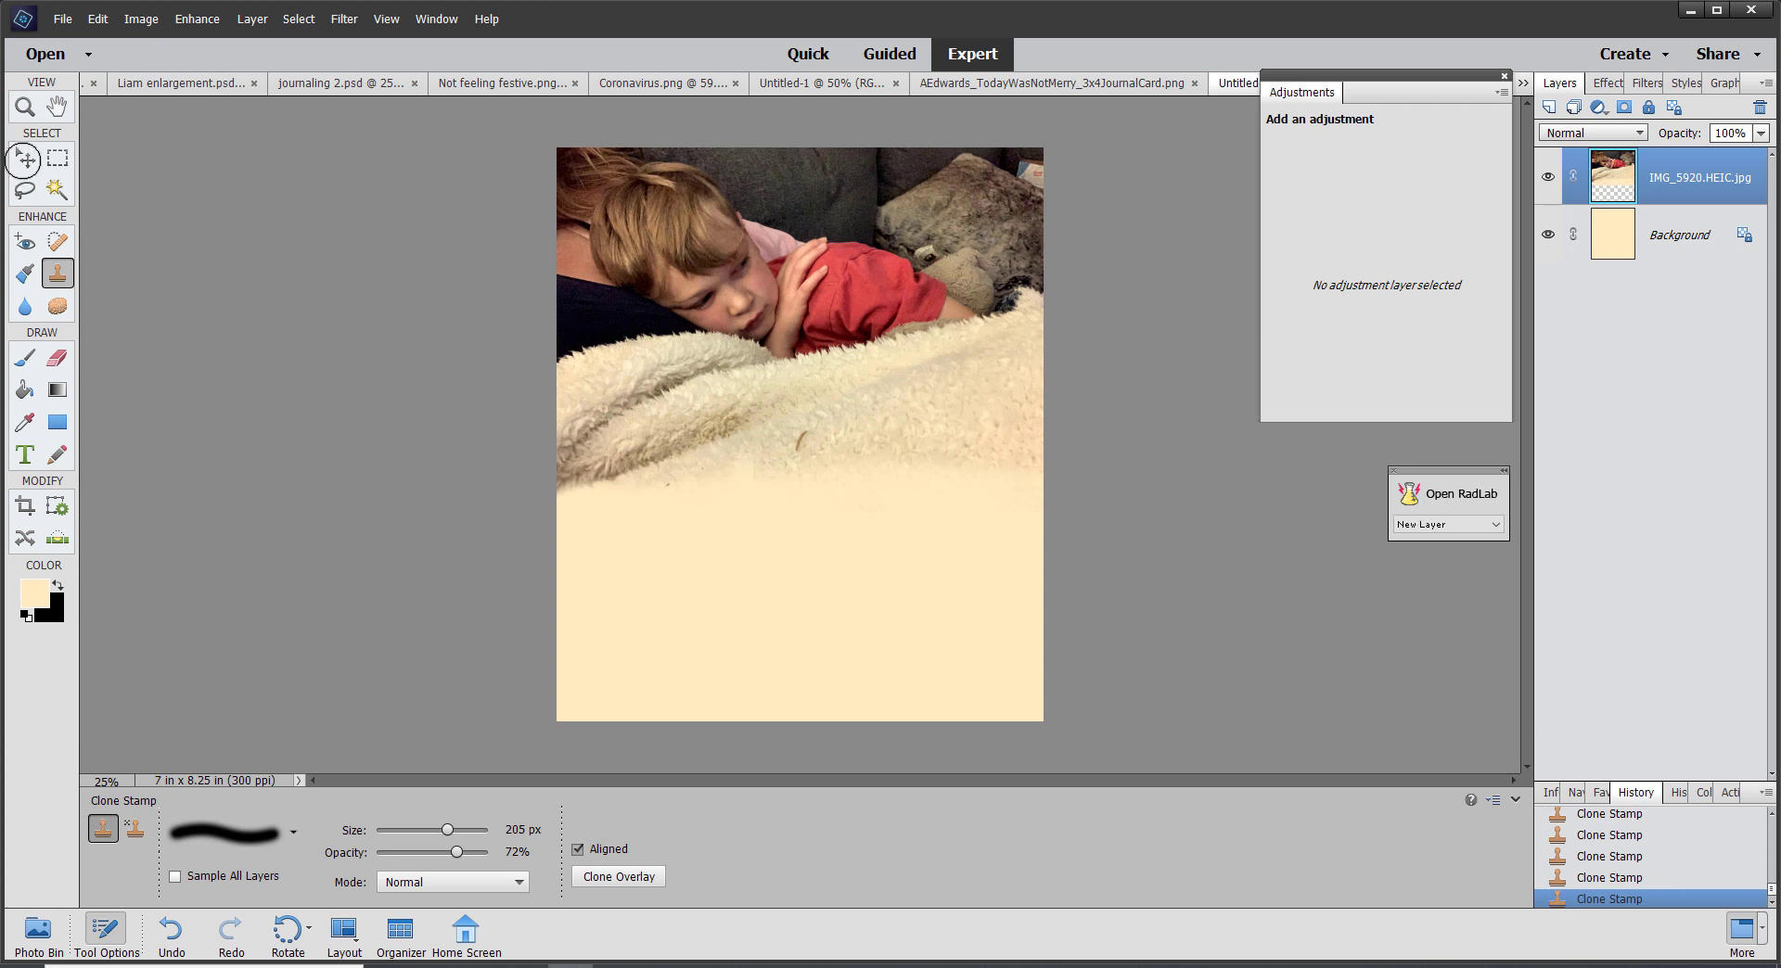
Open the photo layer in RadLab and add the Lights On stylet to the recipe
click(23, 159)
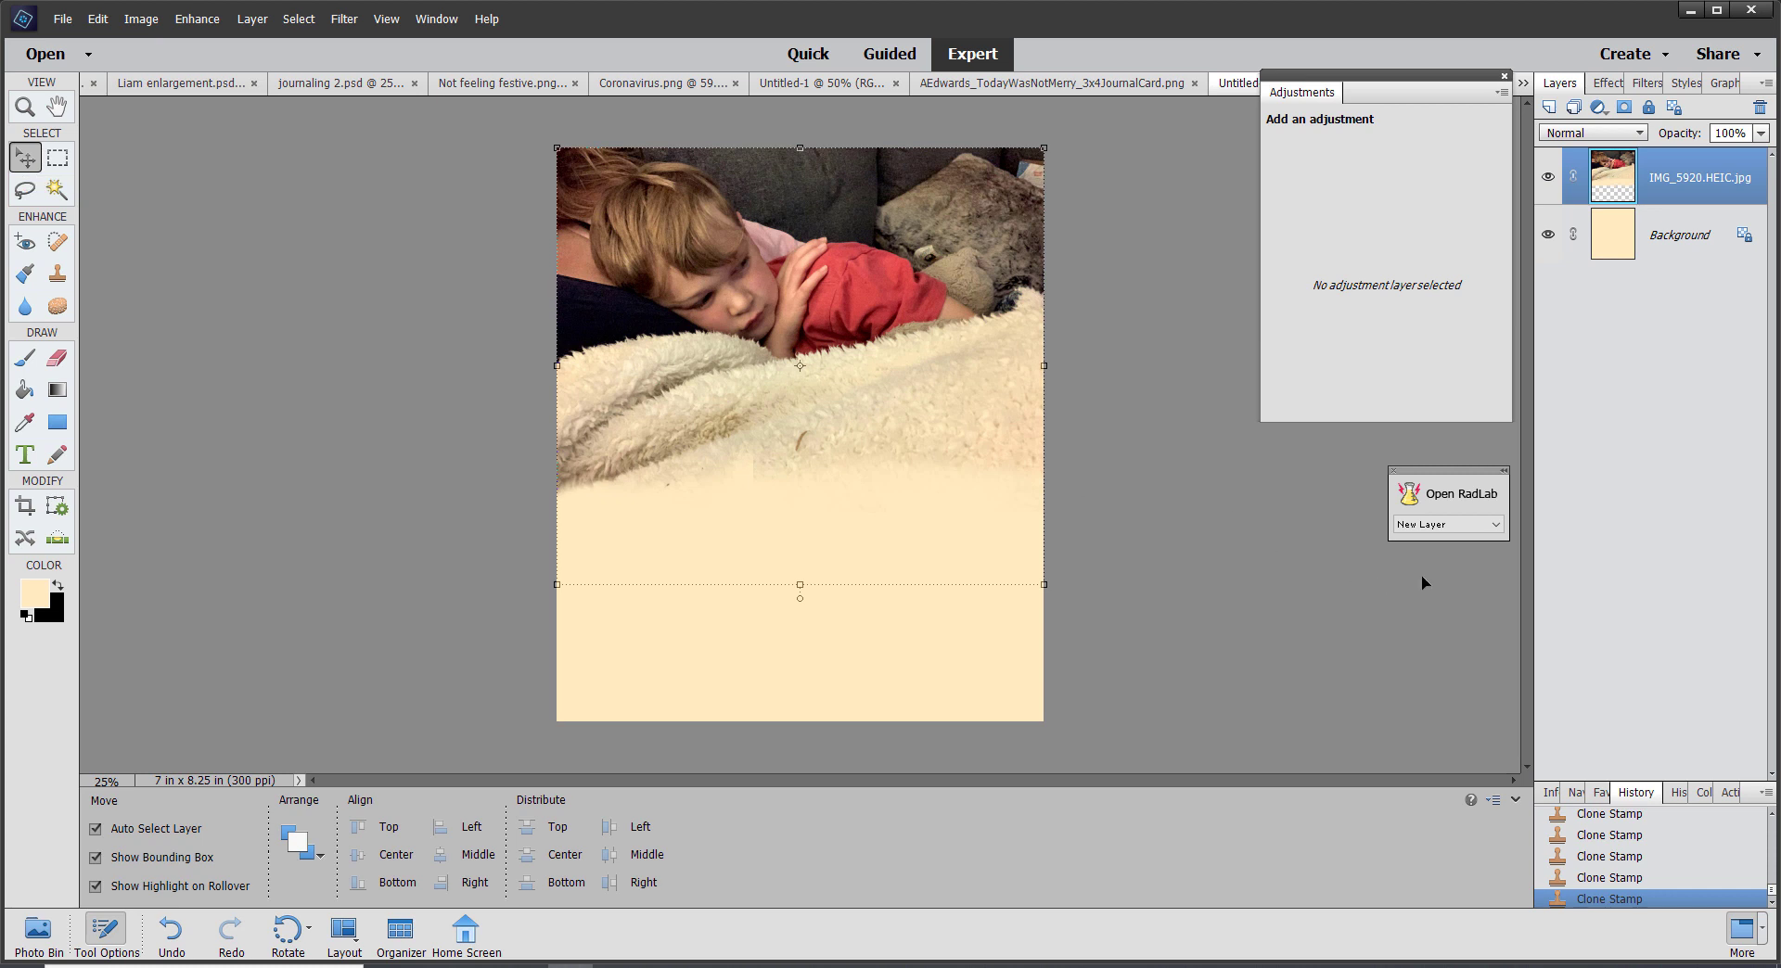
click(1449, 499)
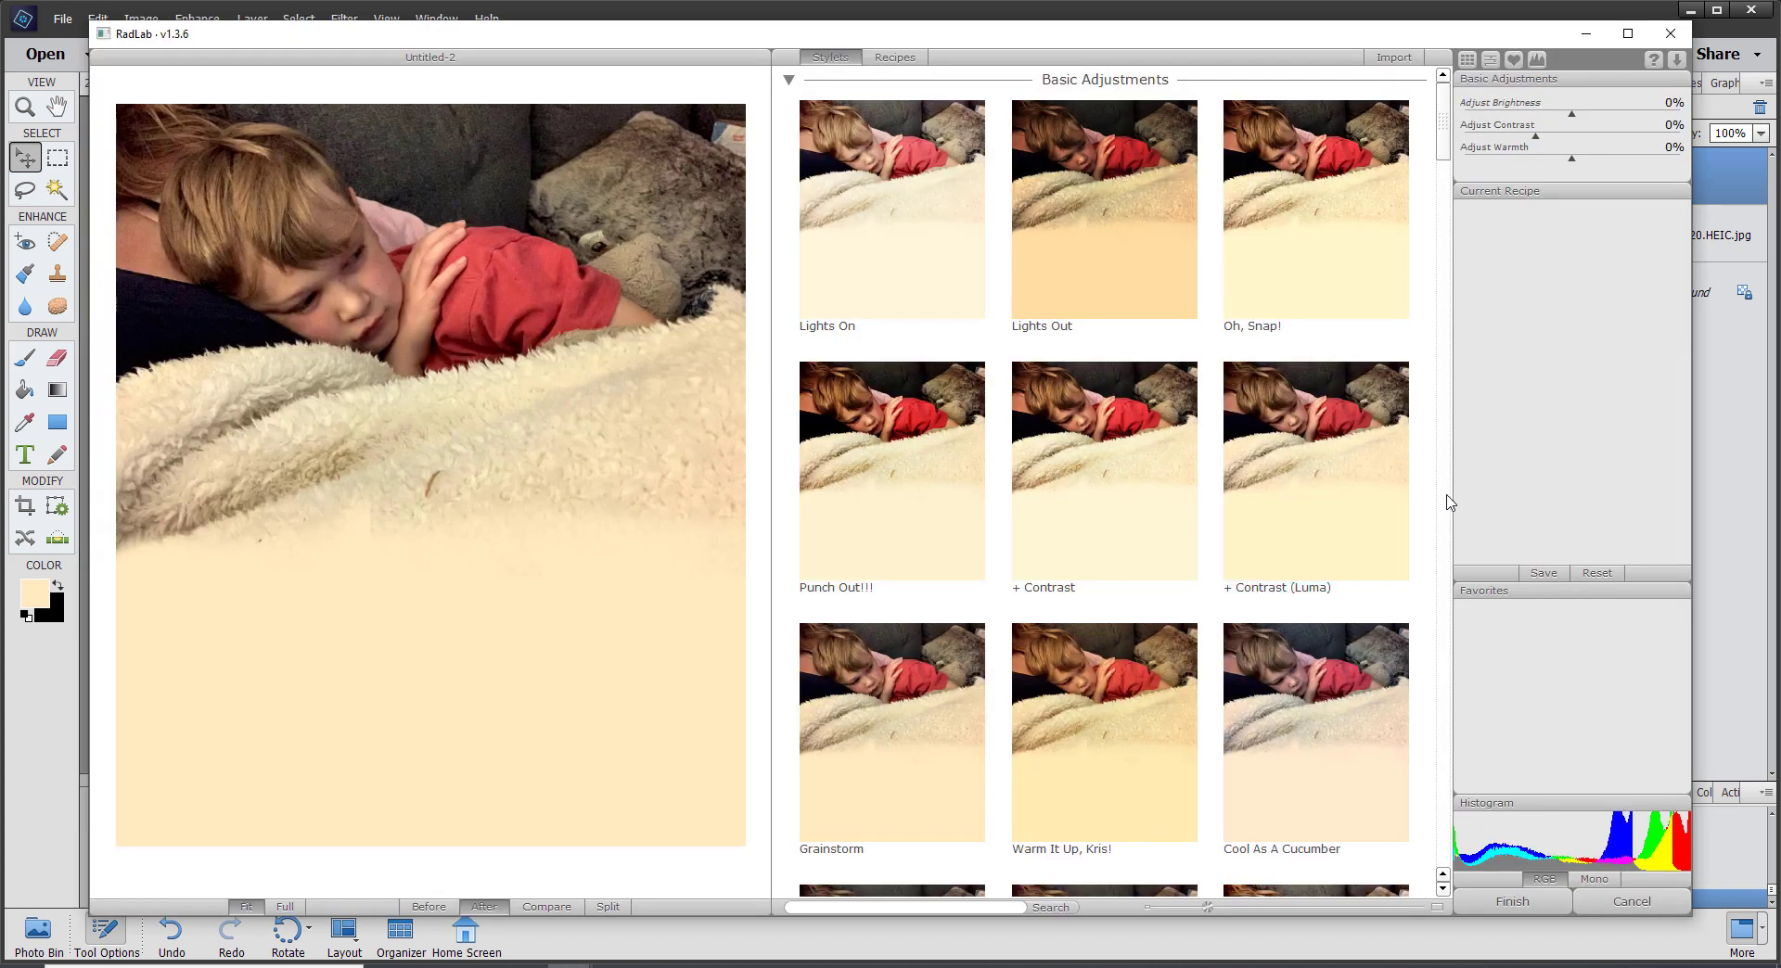
click(880, 204)
click(888, 276)
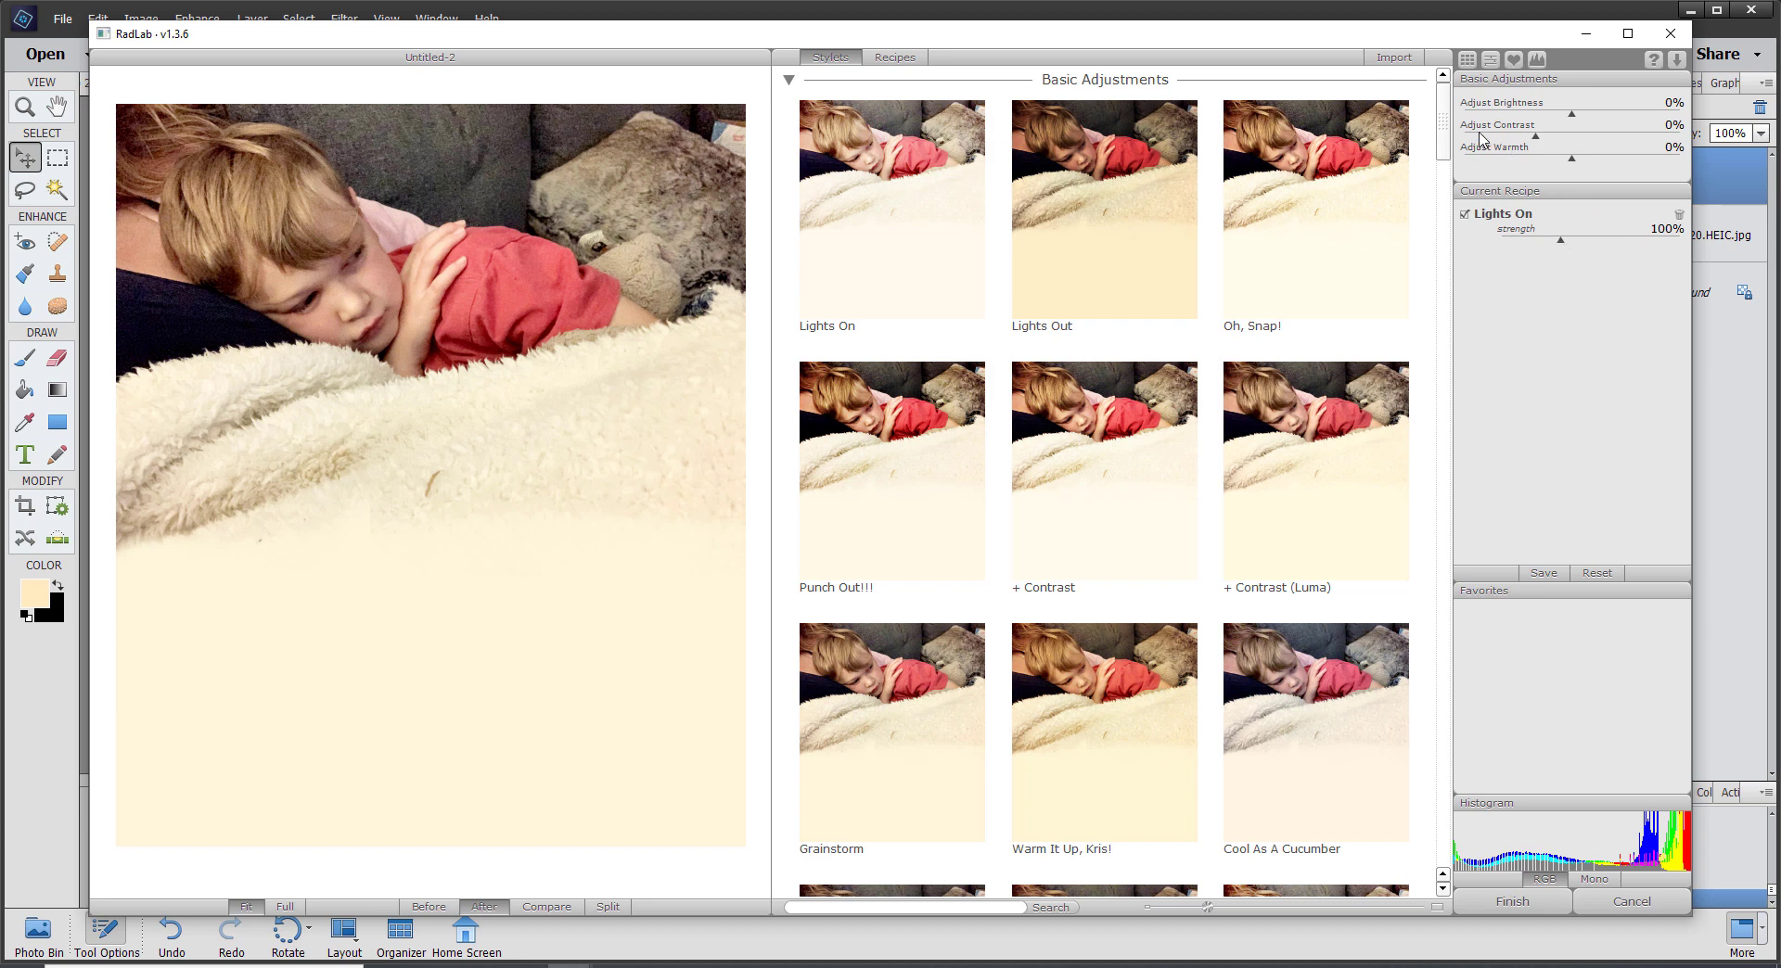
Add the Boring Old BW stylet from the Black and White group to the recipe
drag(1443, 113, 1458, 668)
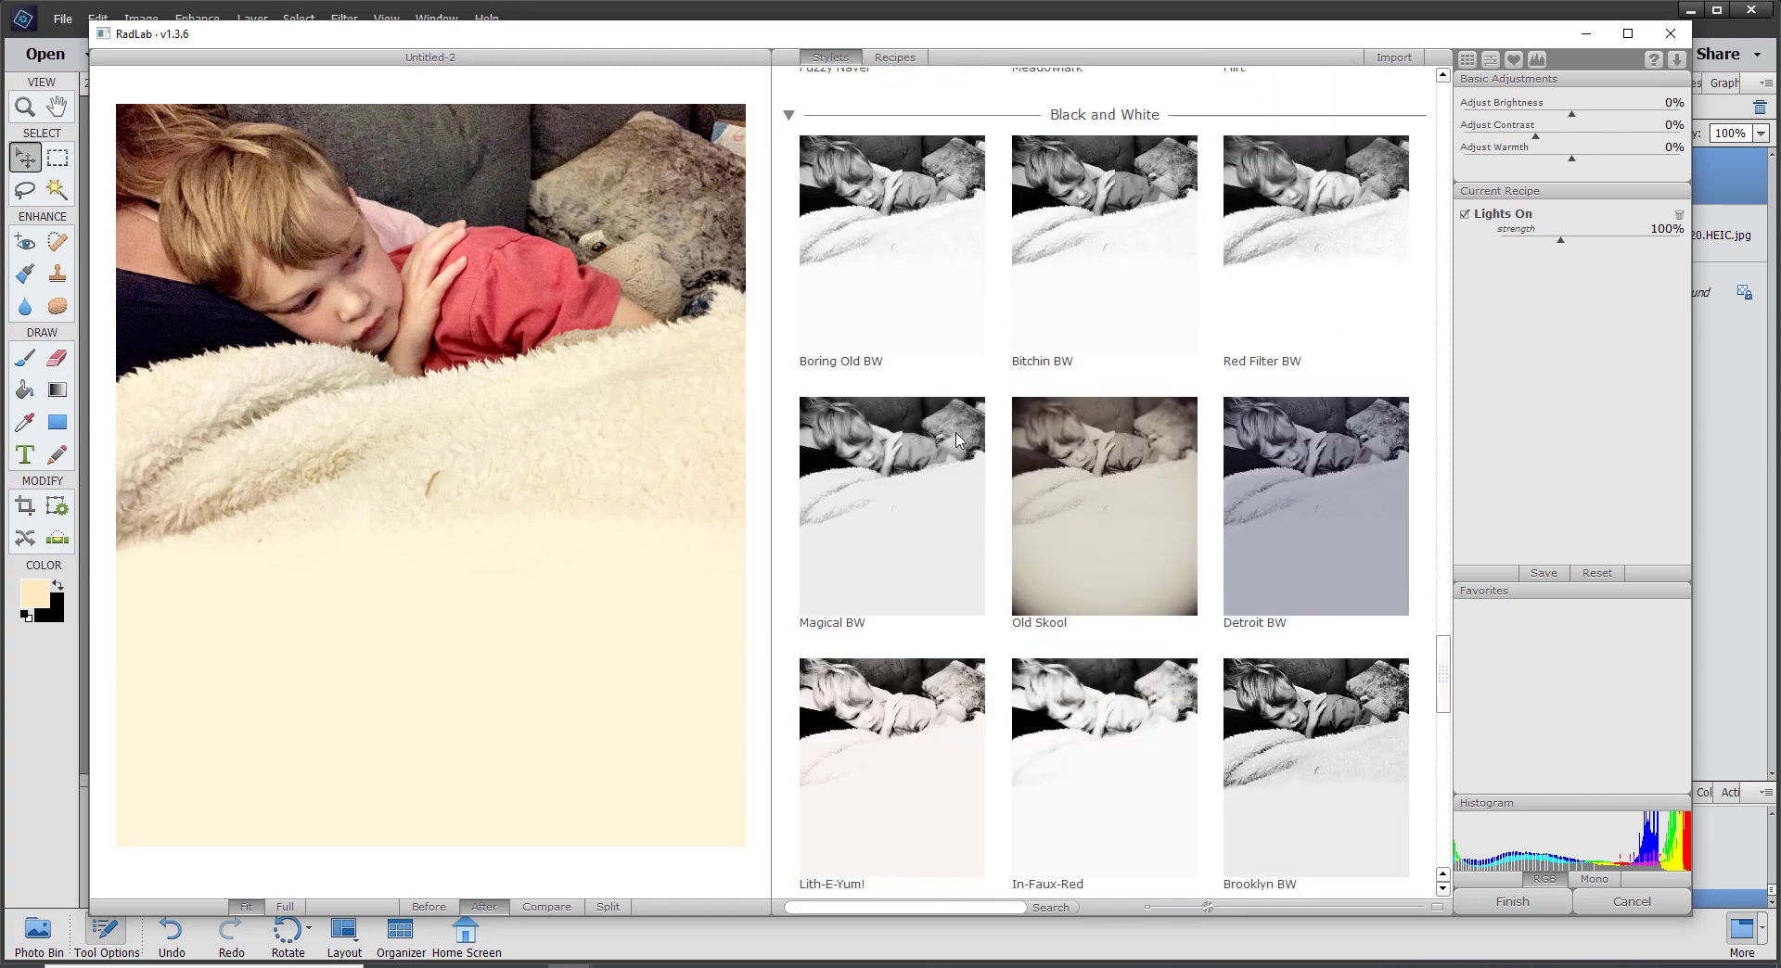
click(851, 241)
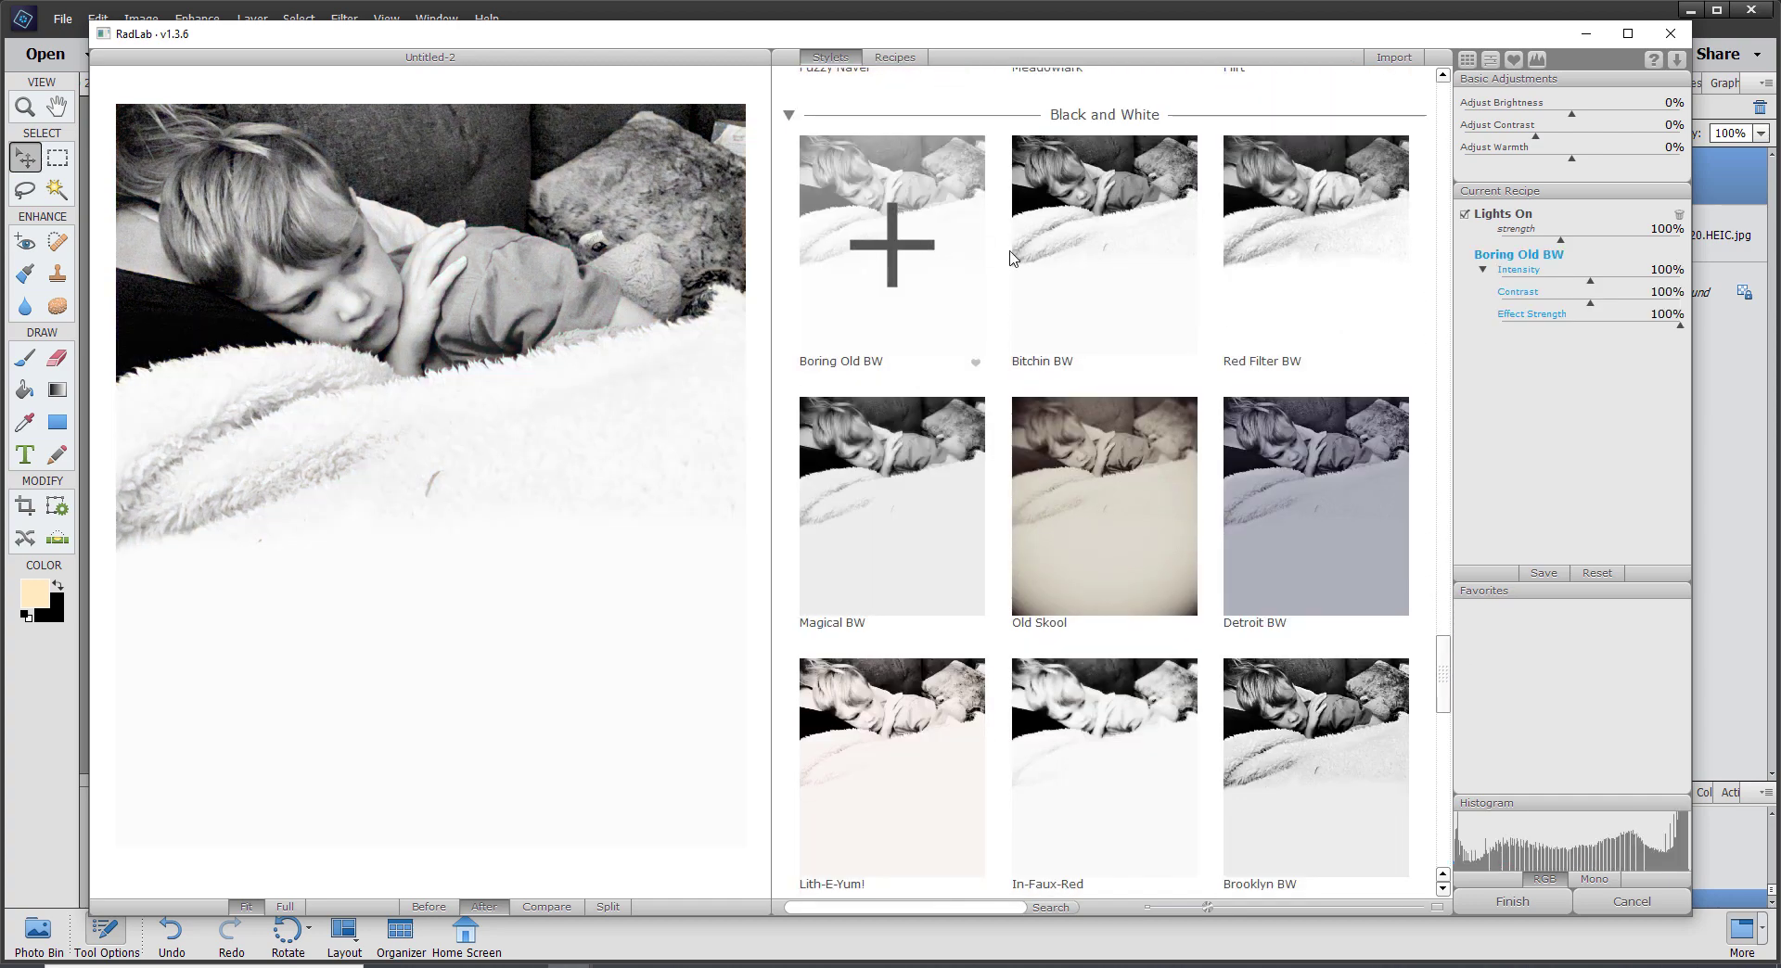
click(1093, 267)
click(925, 260)
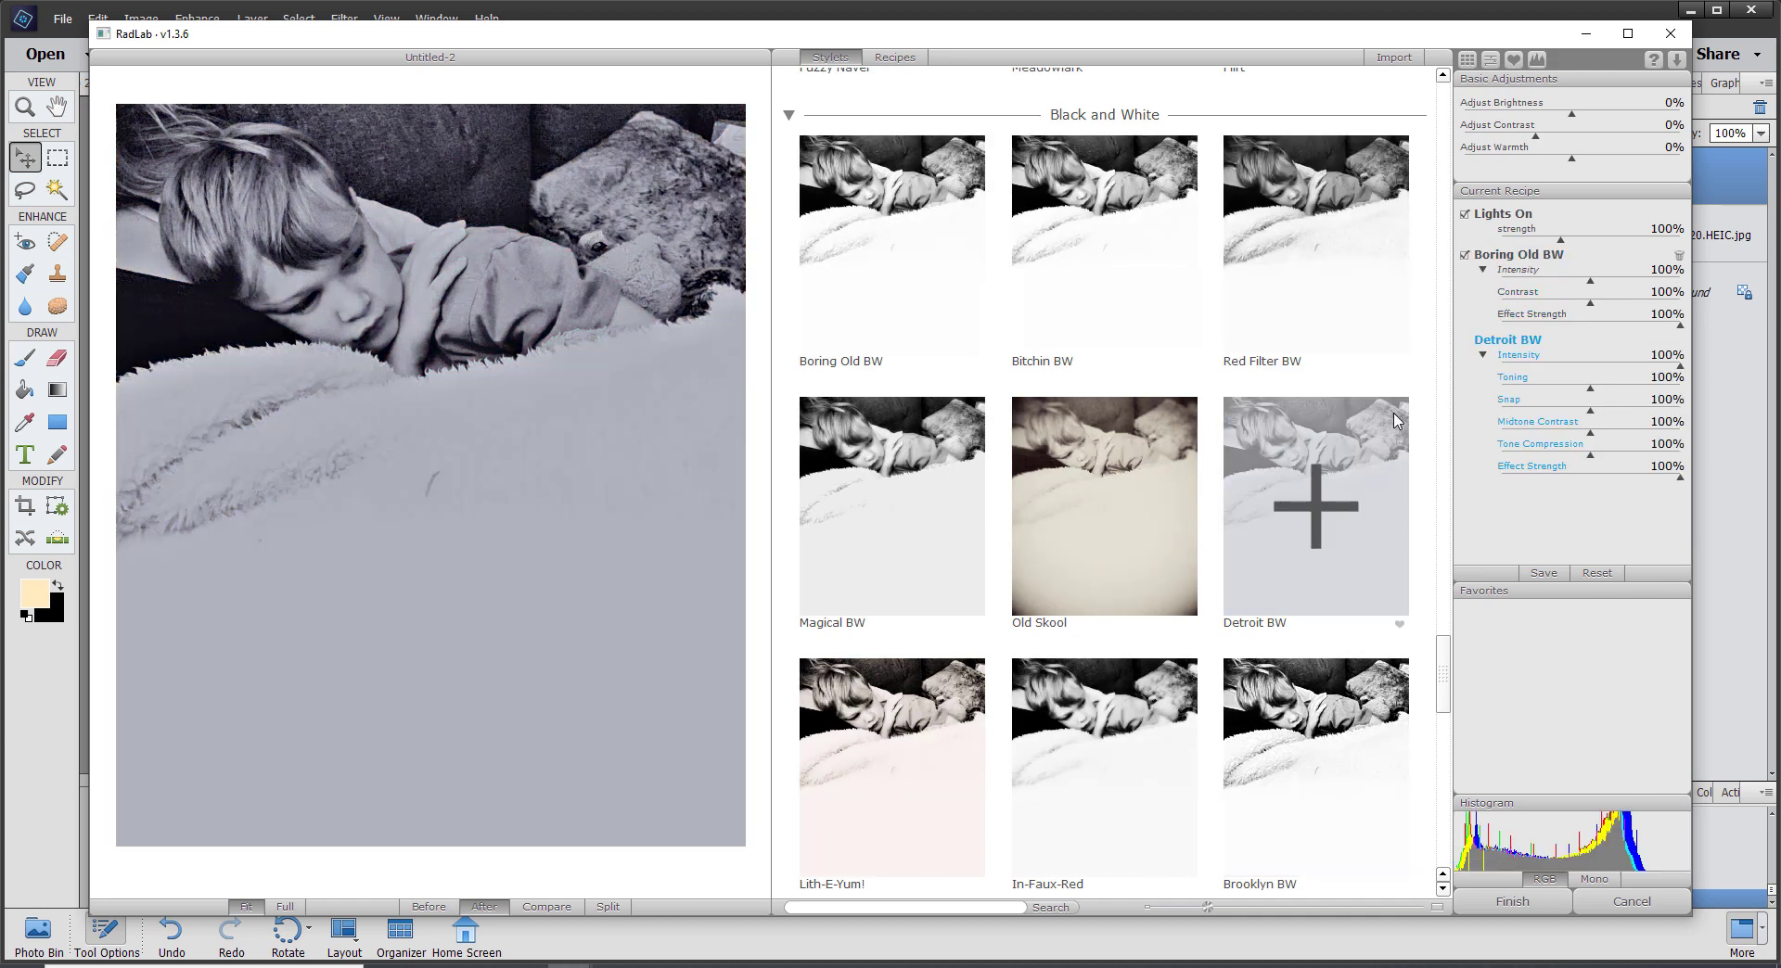
Add the Get Faded | Neutral stylet to the recipe and reduce its strength to 51%
drag(1452, 708, 1444, 555)
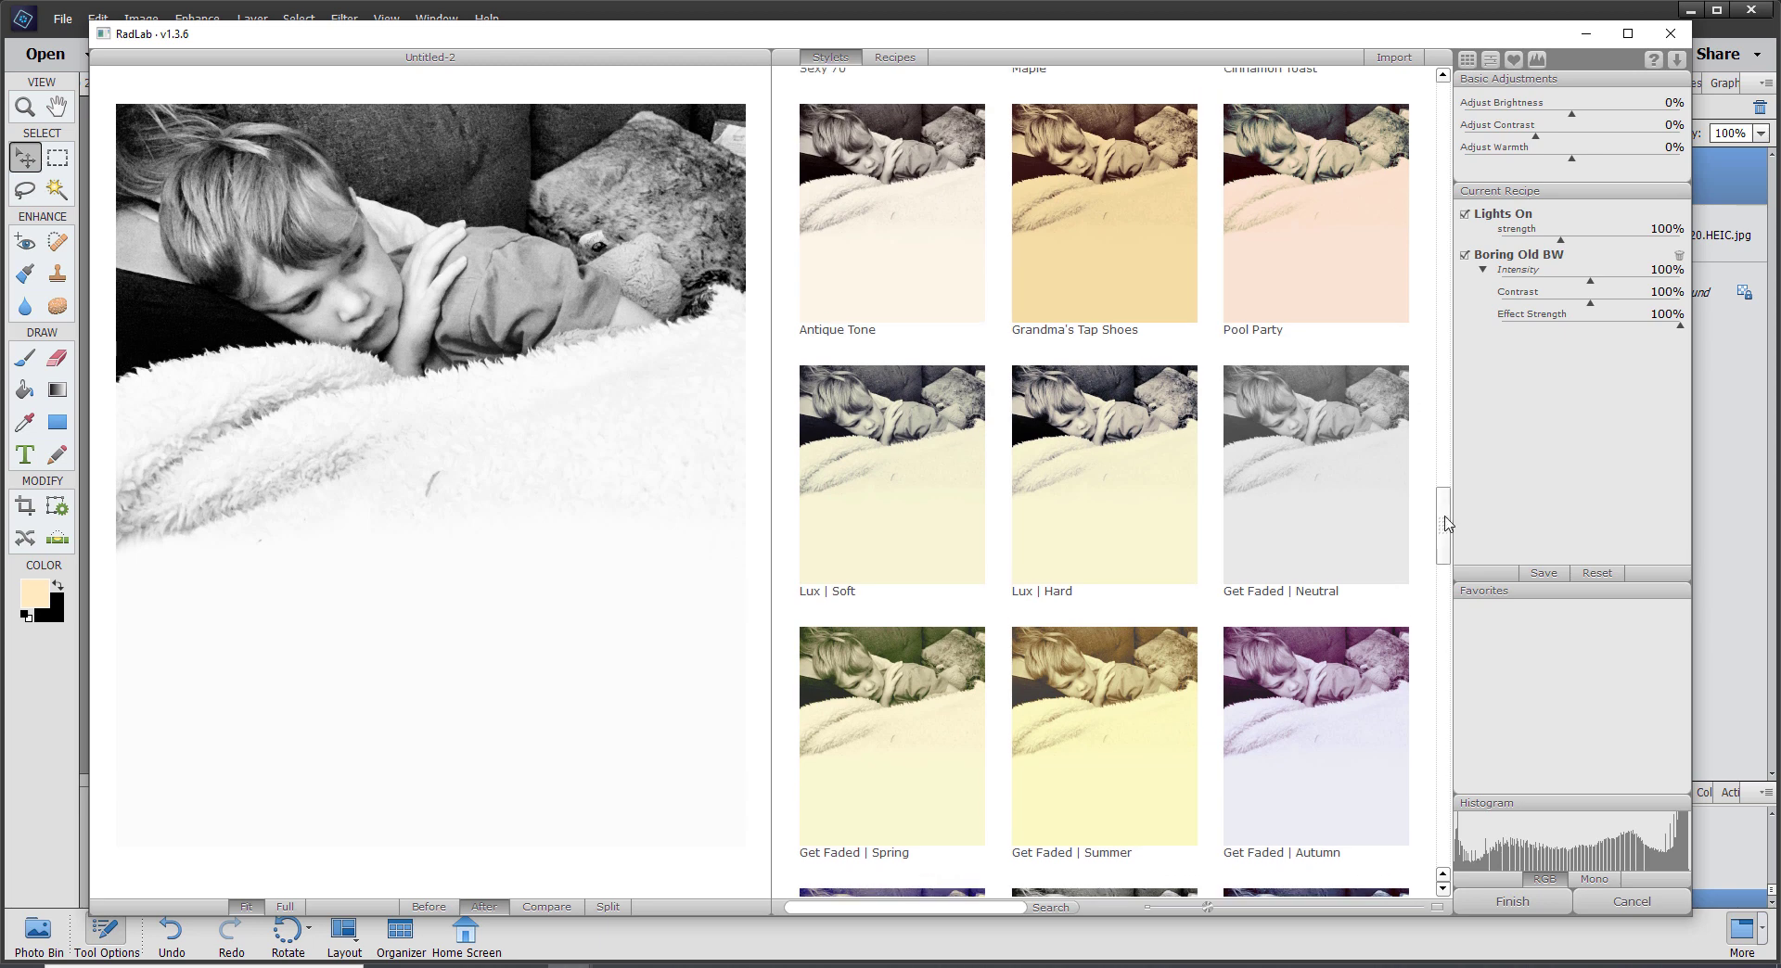
click(1335, 501)
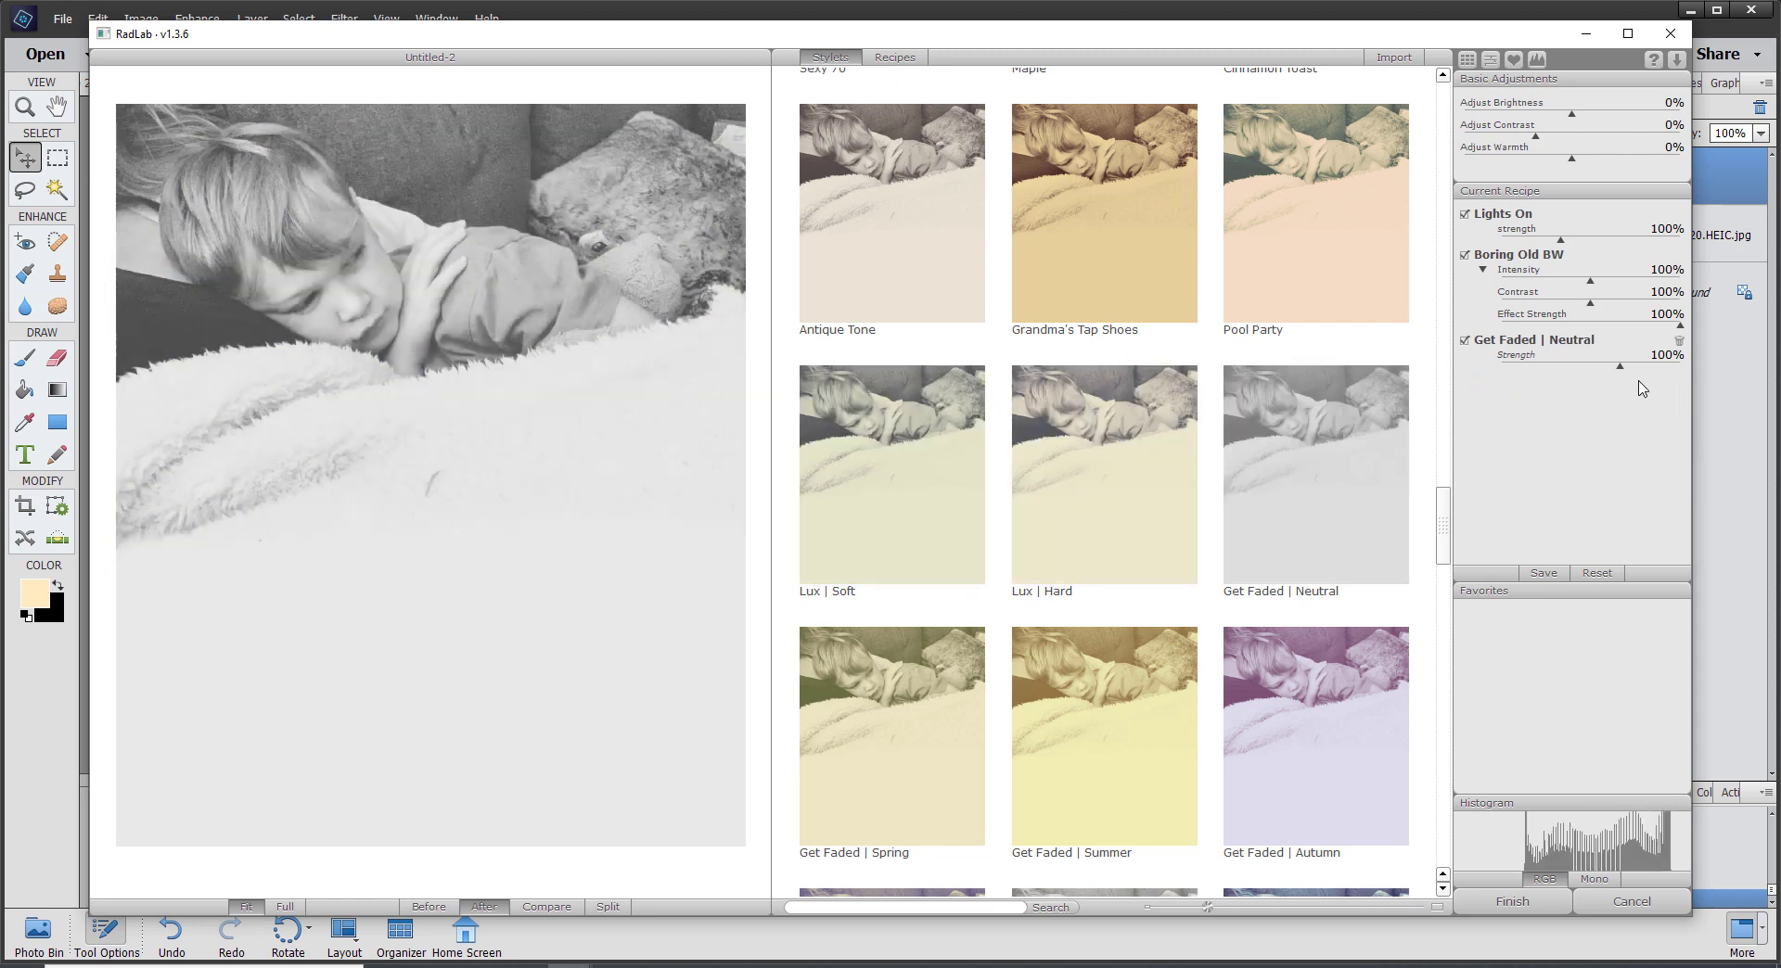
click(1354, 557)
drag(1620, 368, 1564, 369)
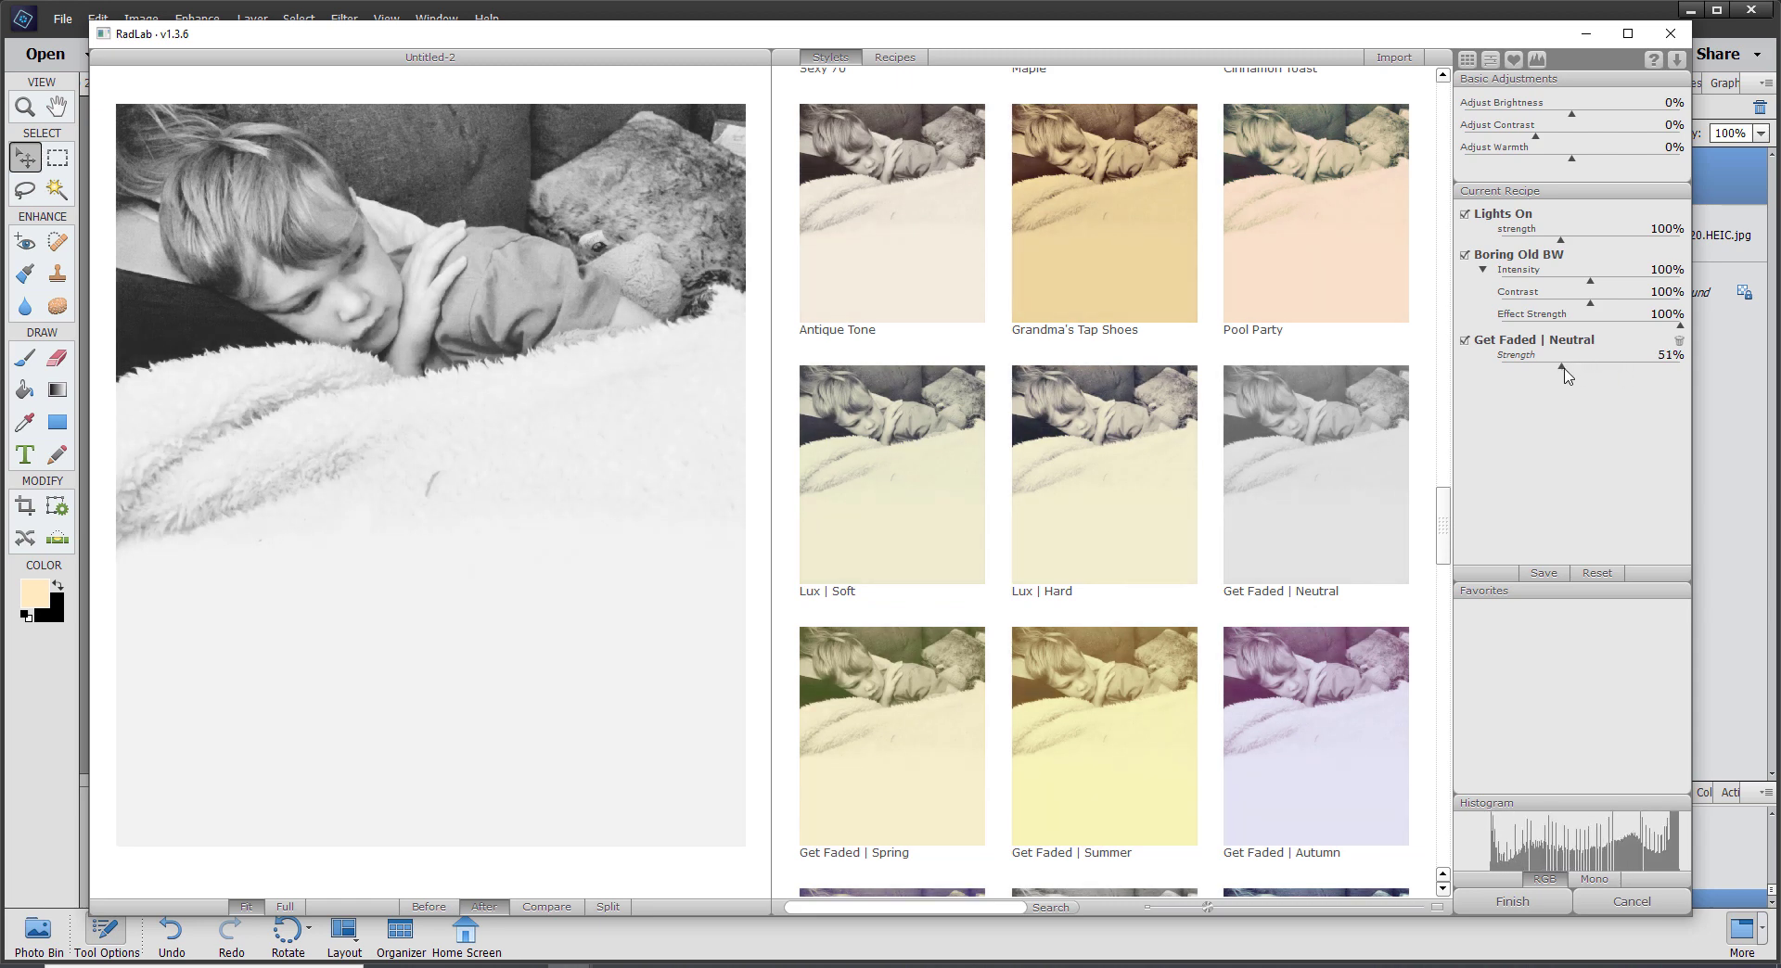
Add the Oh, Snap! stylet from Basic Adjustments to the recipe at 49% strength and apply the recipe to the page
drag(1448, 547, 1444, 544)
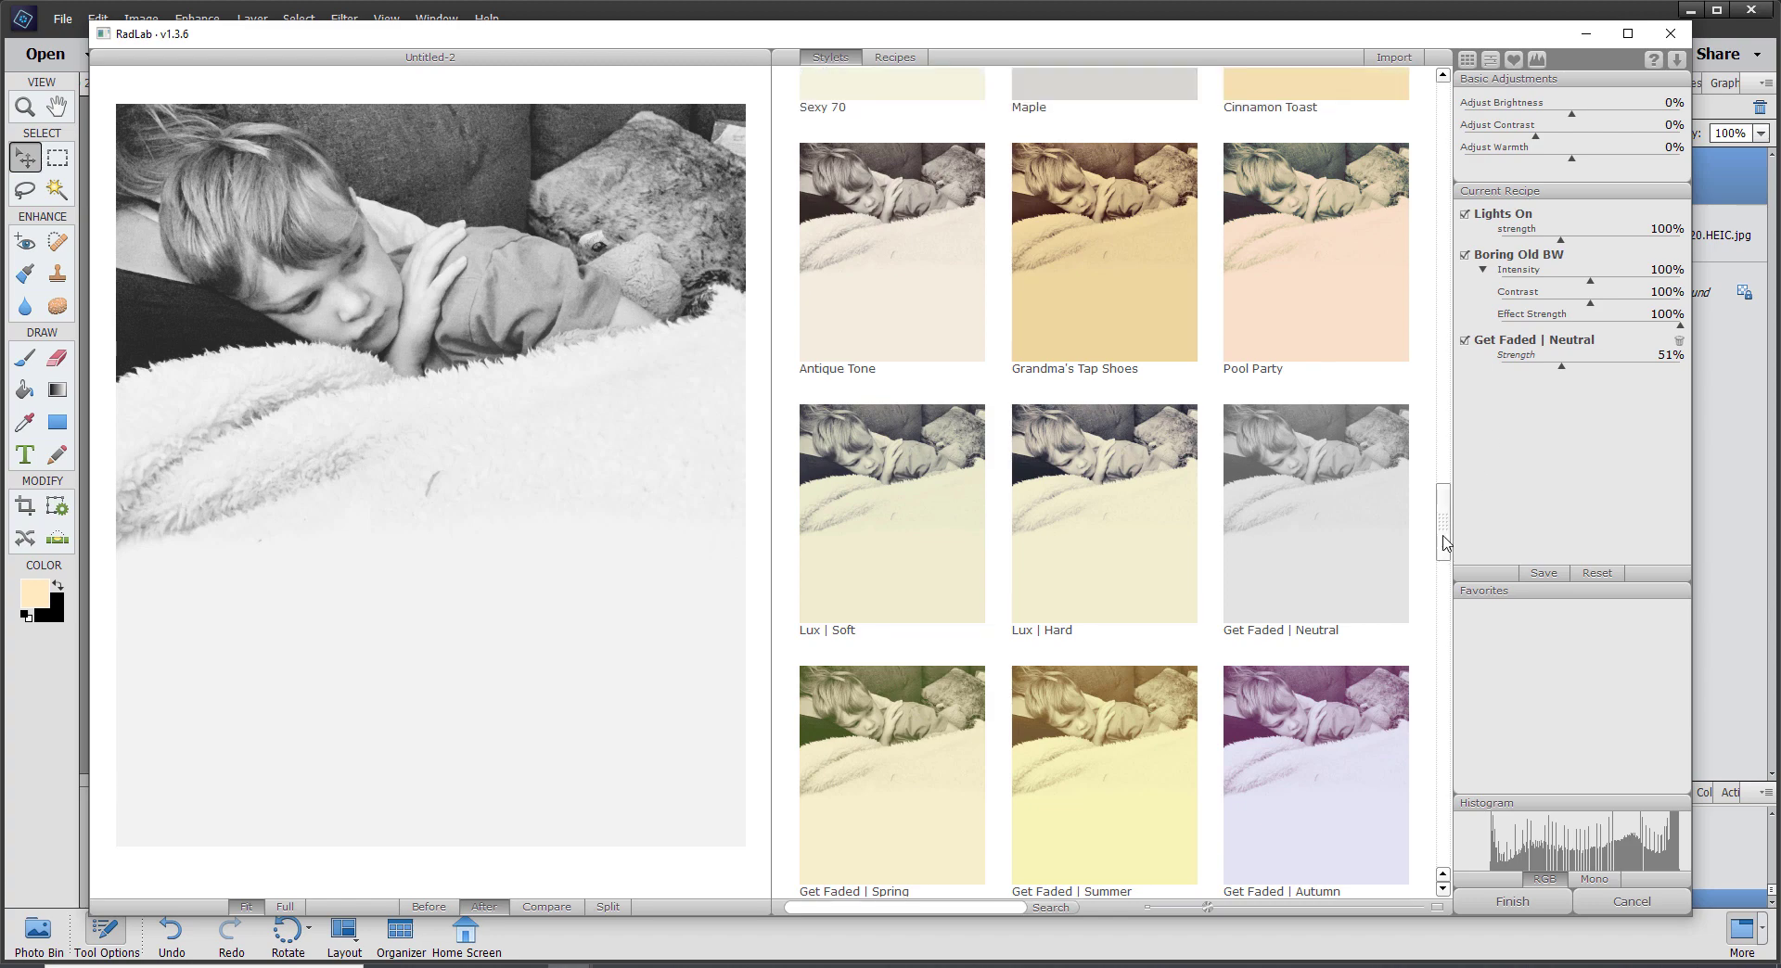
drag(1444, 457, 1463, 125)
click(1332, 263)
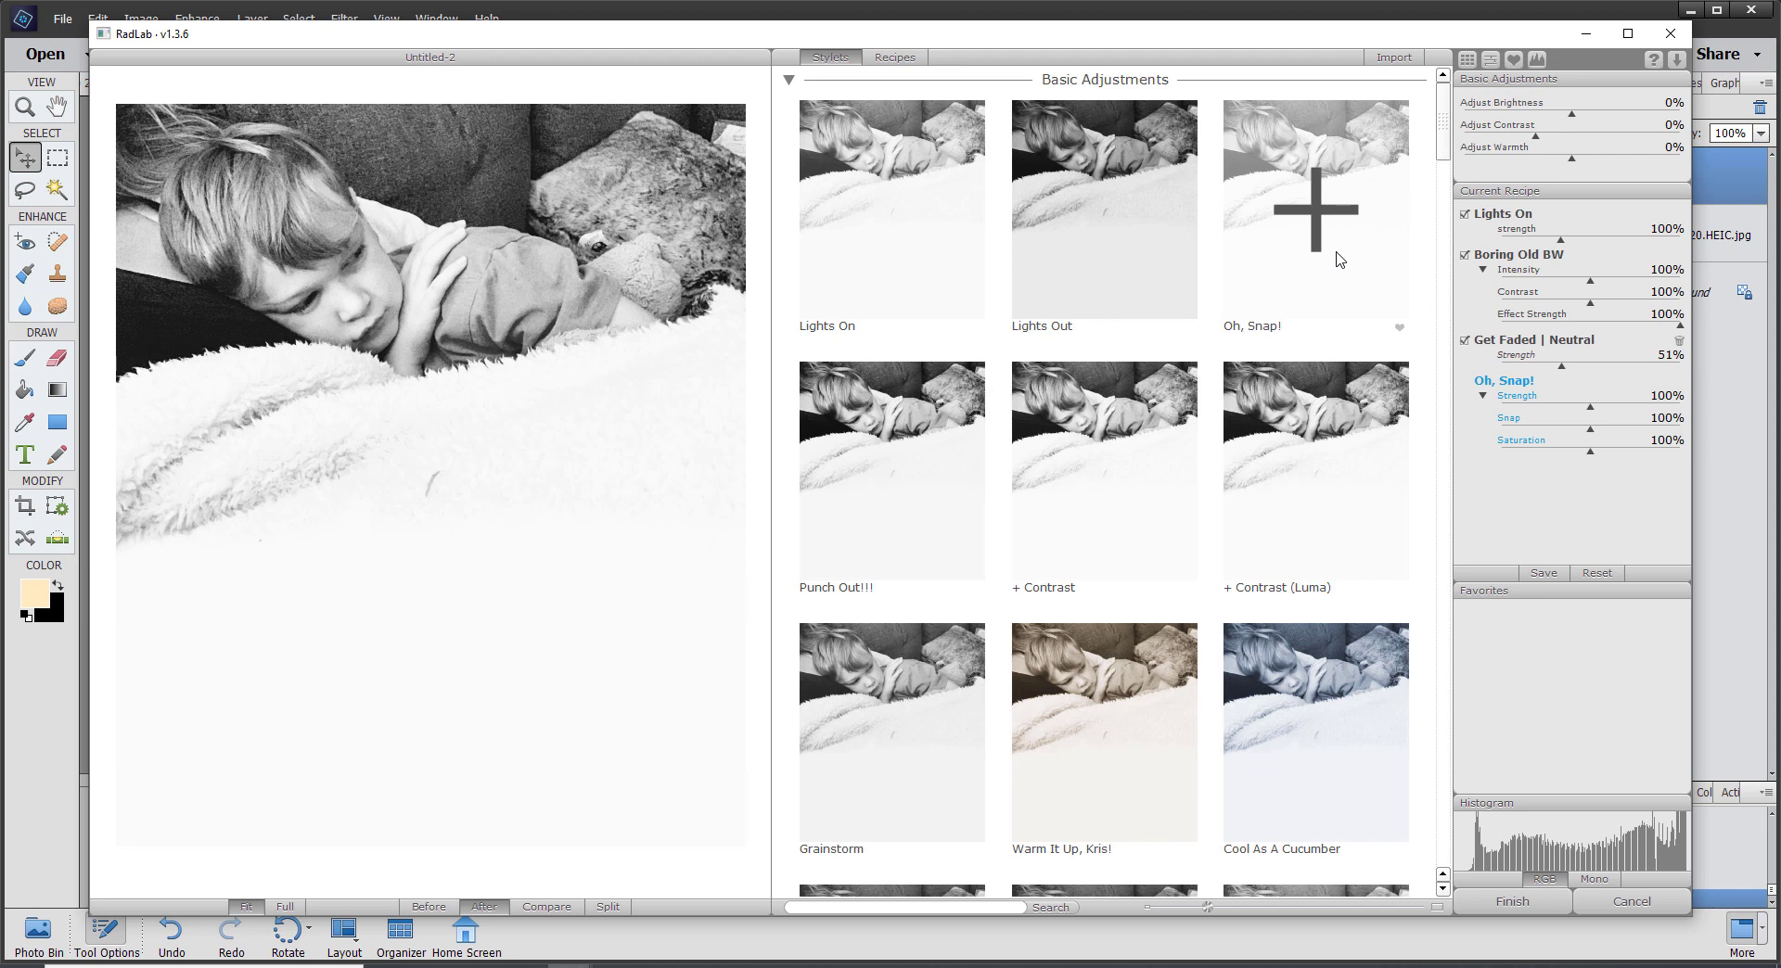
click(1335, 260)
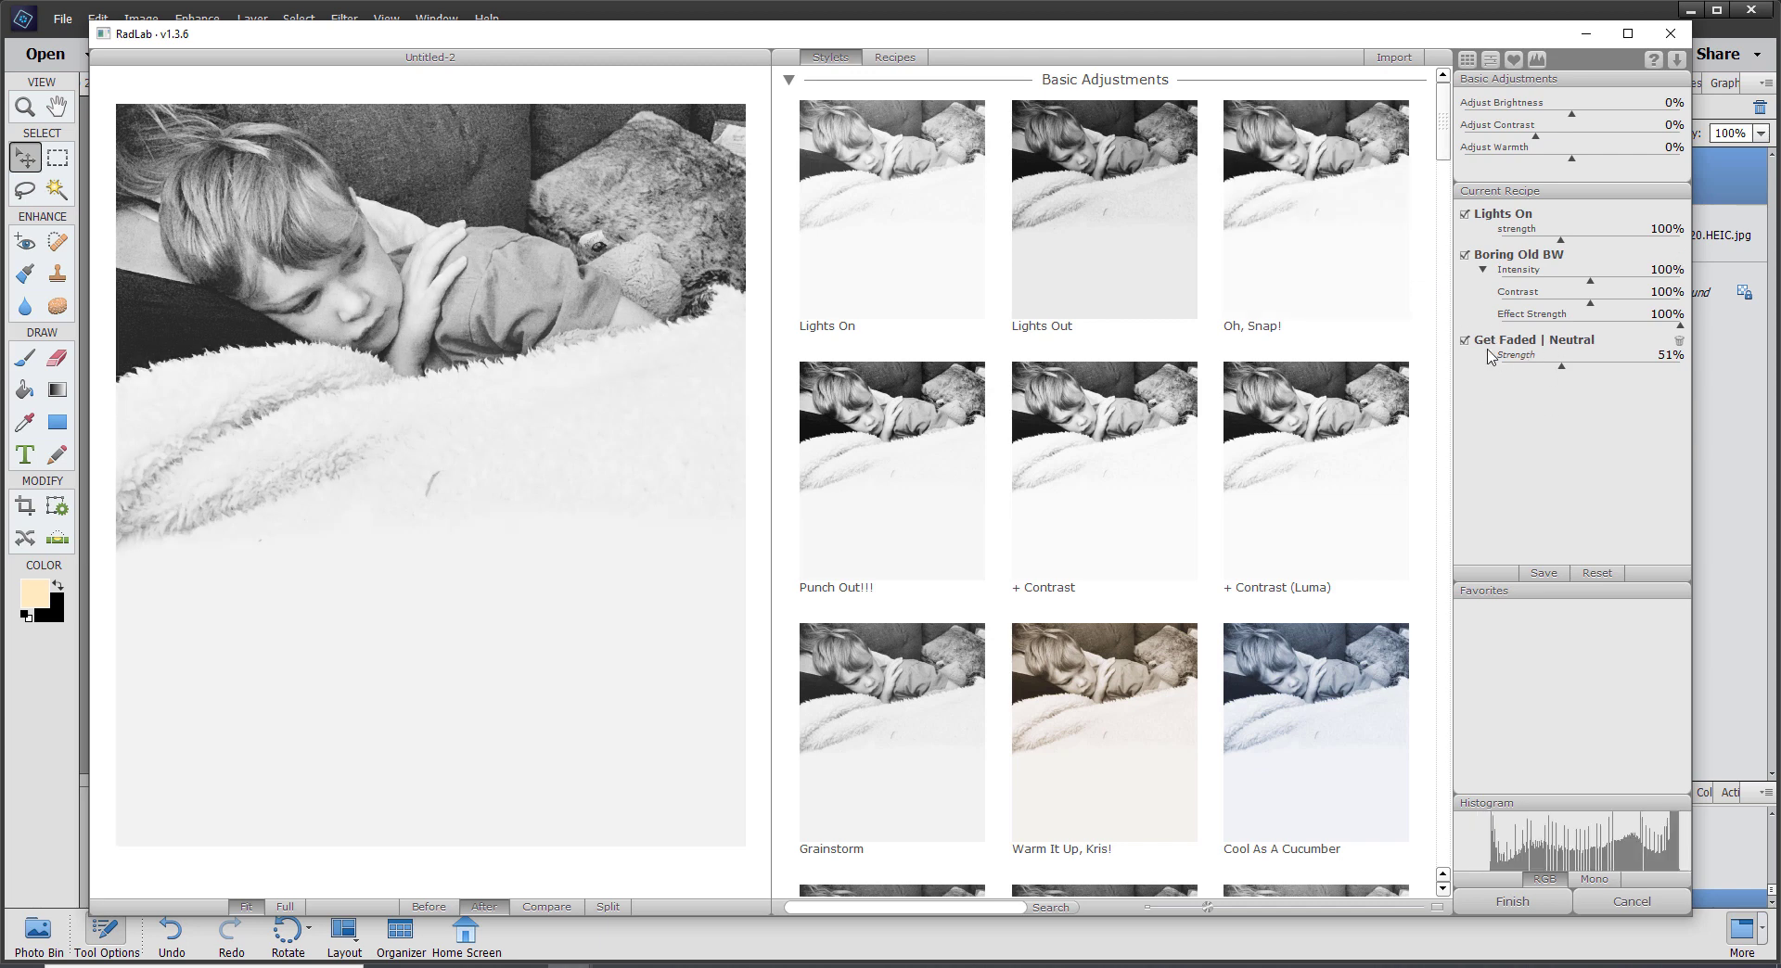
click(1332, 231)
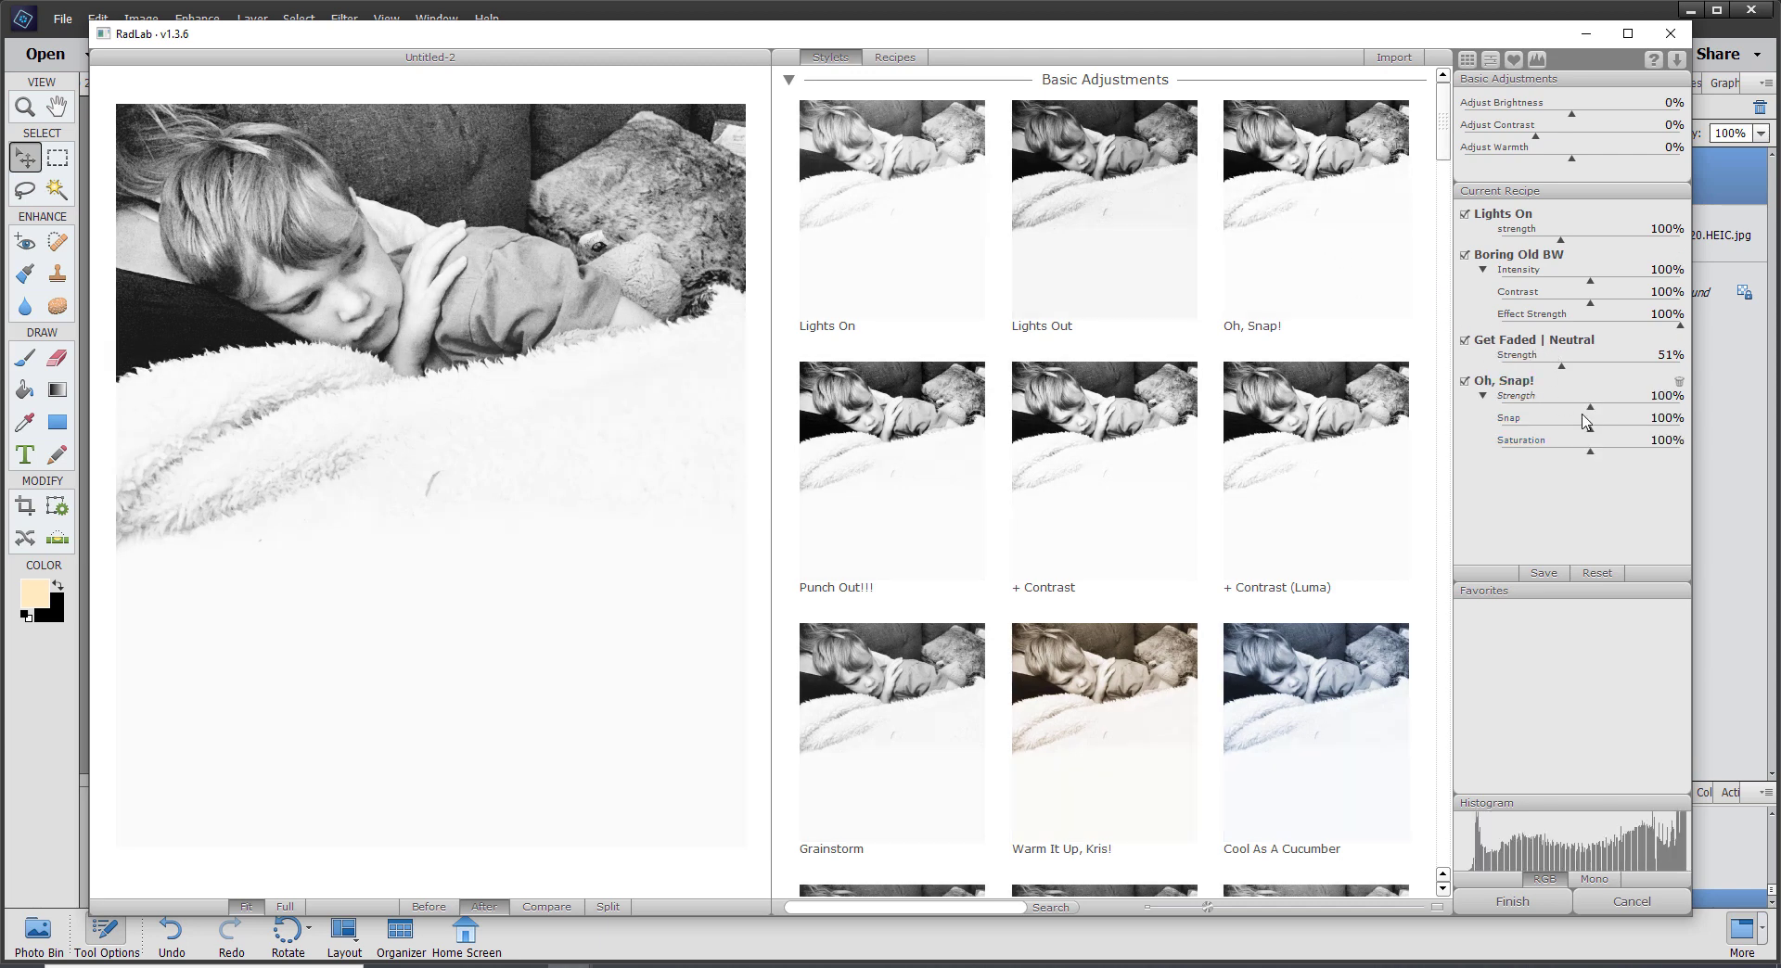
drag(1590, 407, 1546, 405)
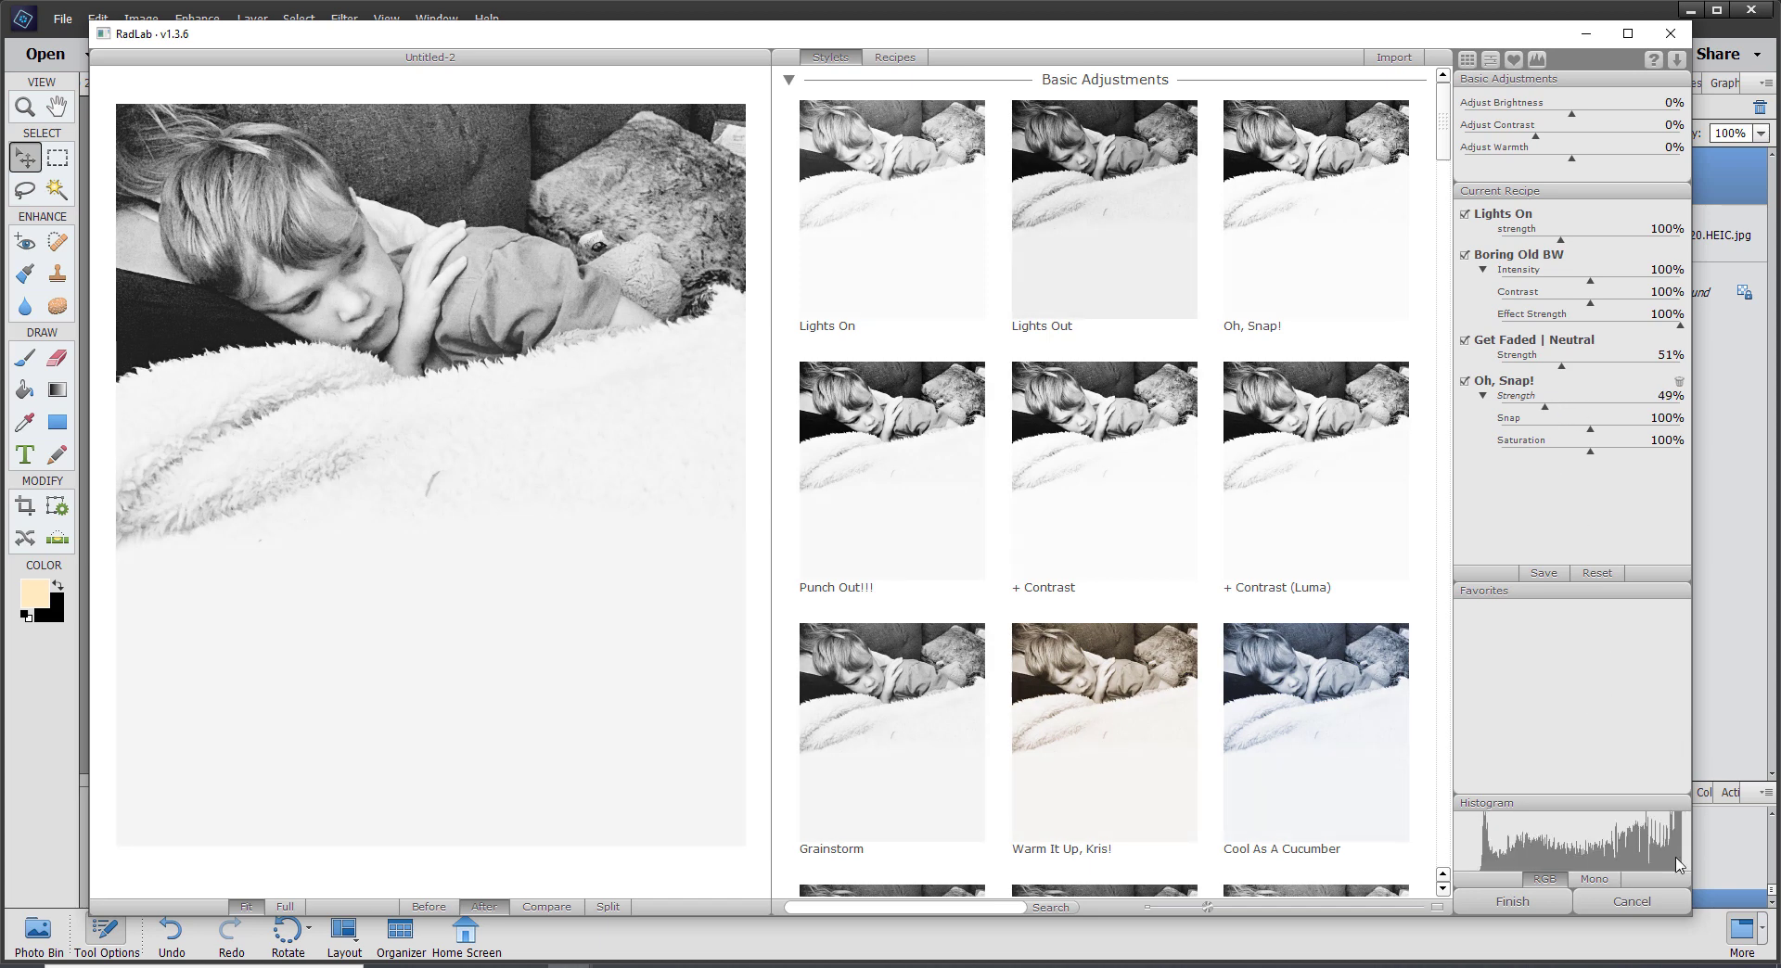
click(1470, 896)
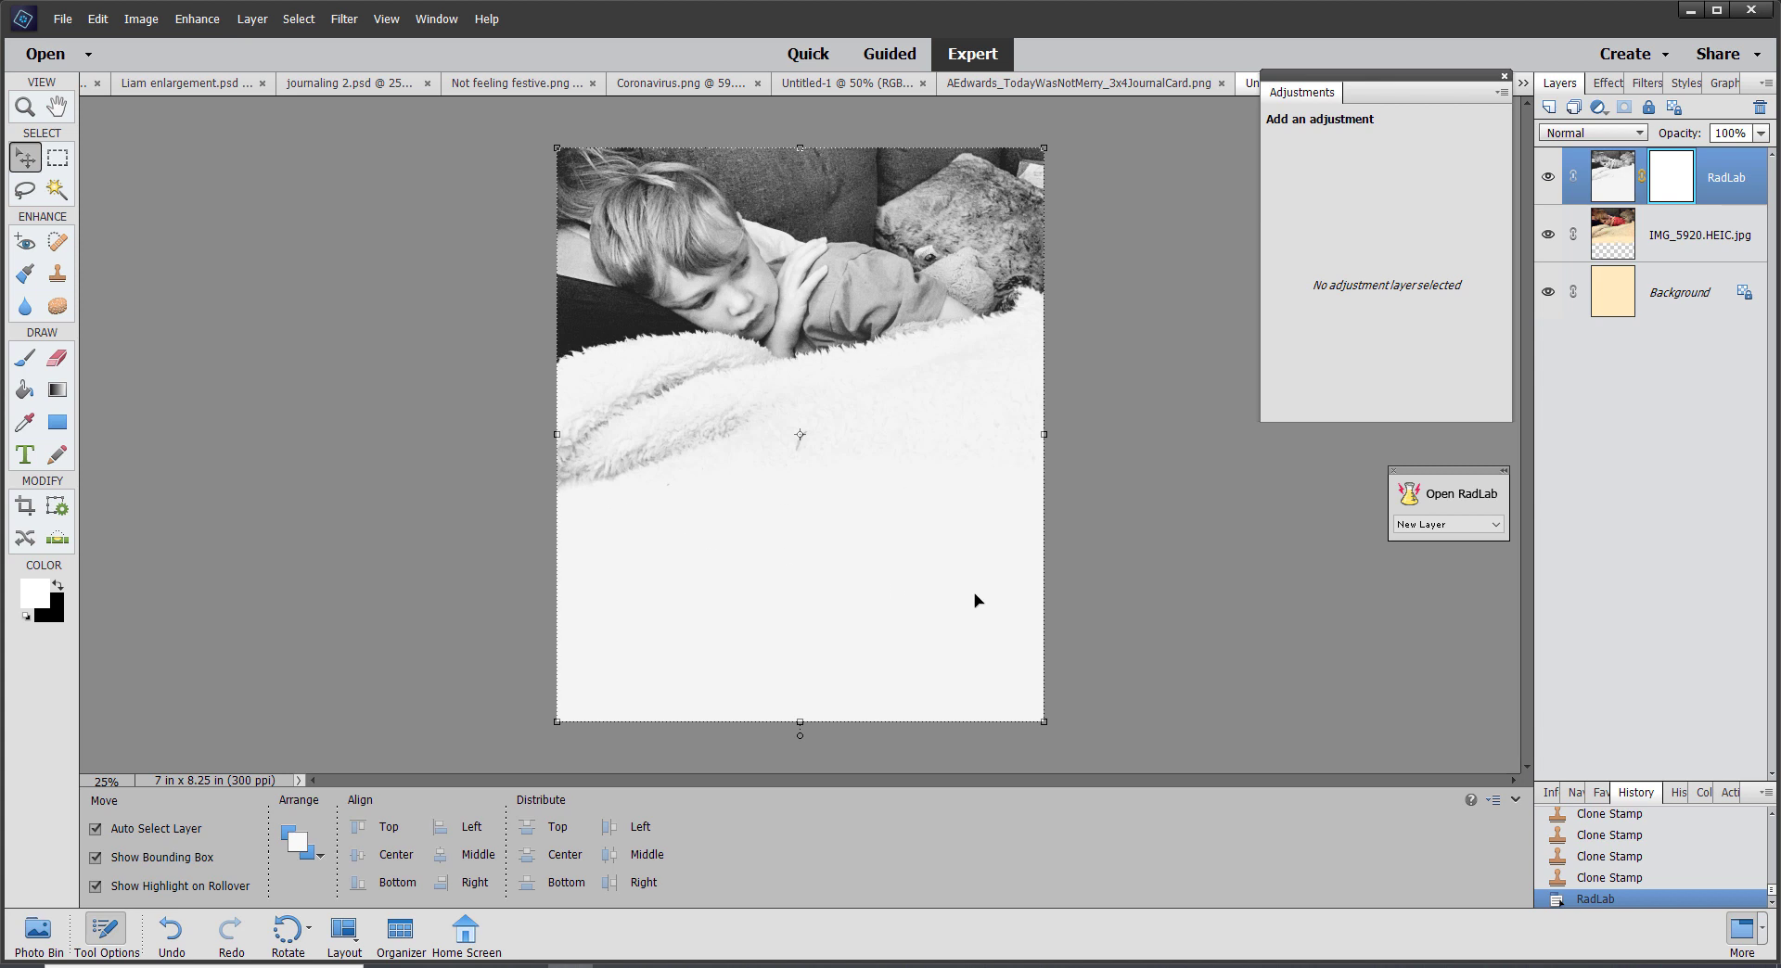
click(1150, 588)
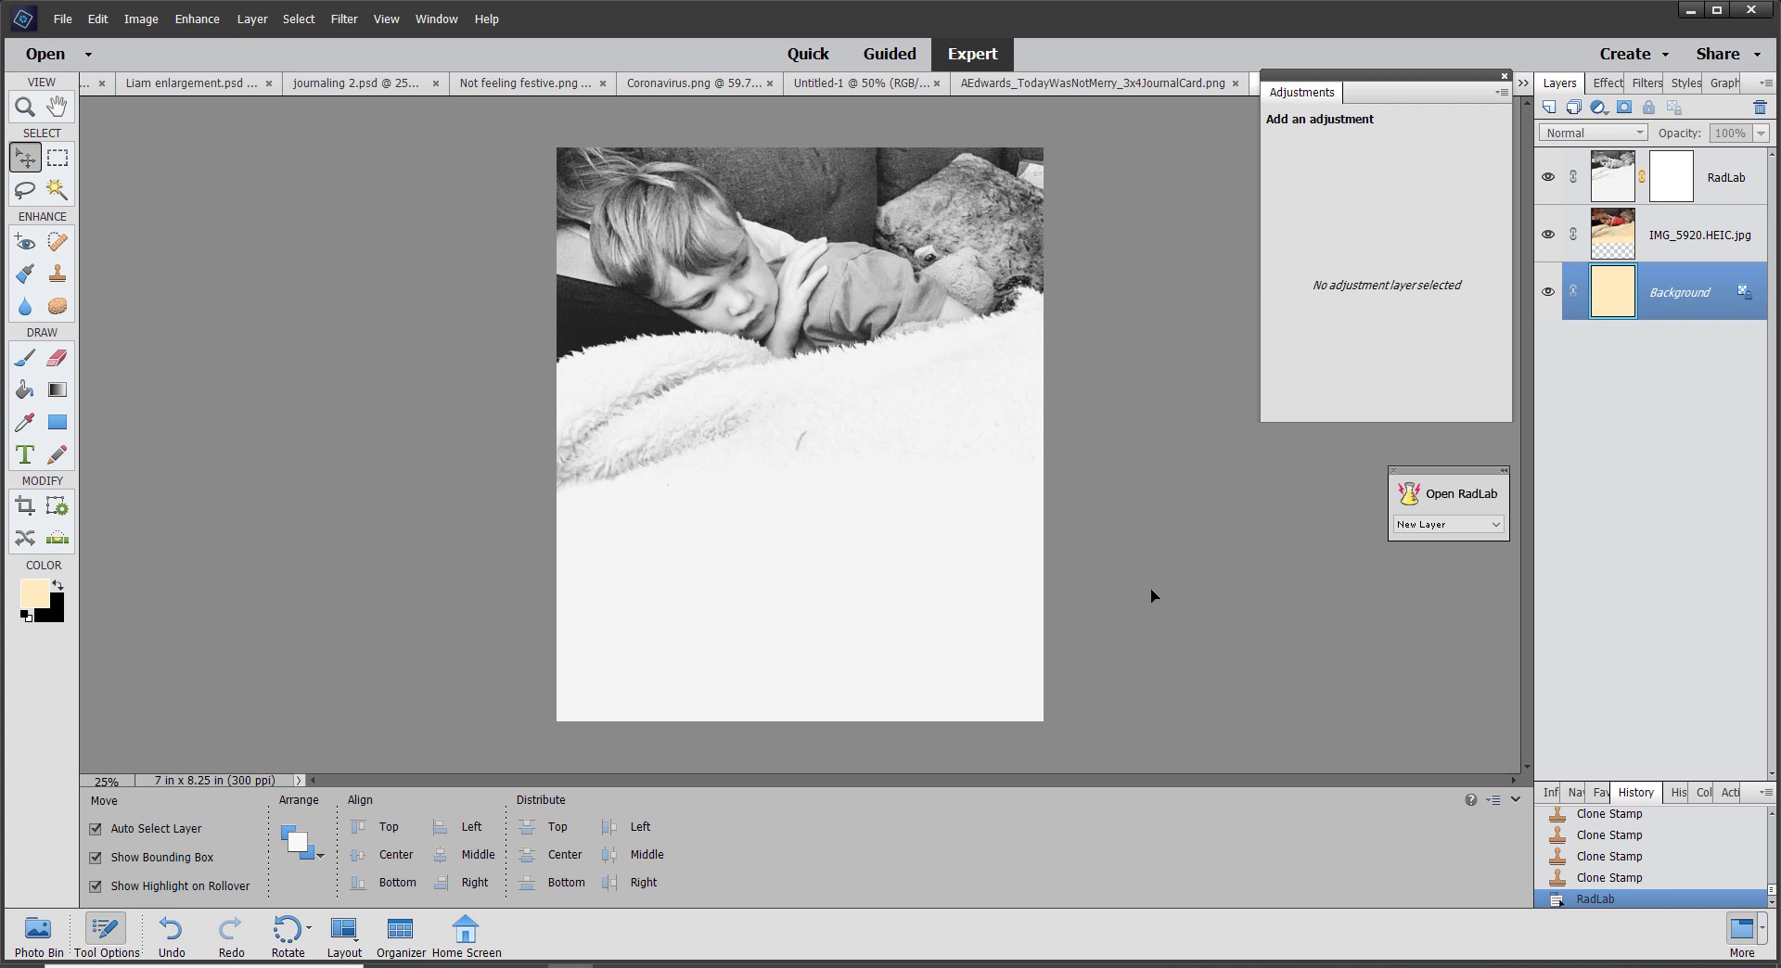
Place the open Not feeling festive.png card into the journaling page as a new layer above the RadLab layer
click(35, 934)
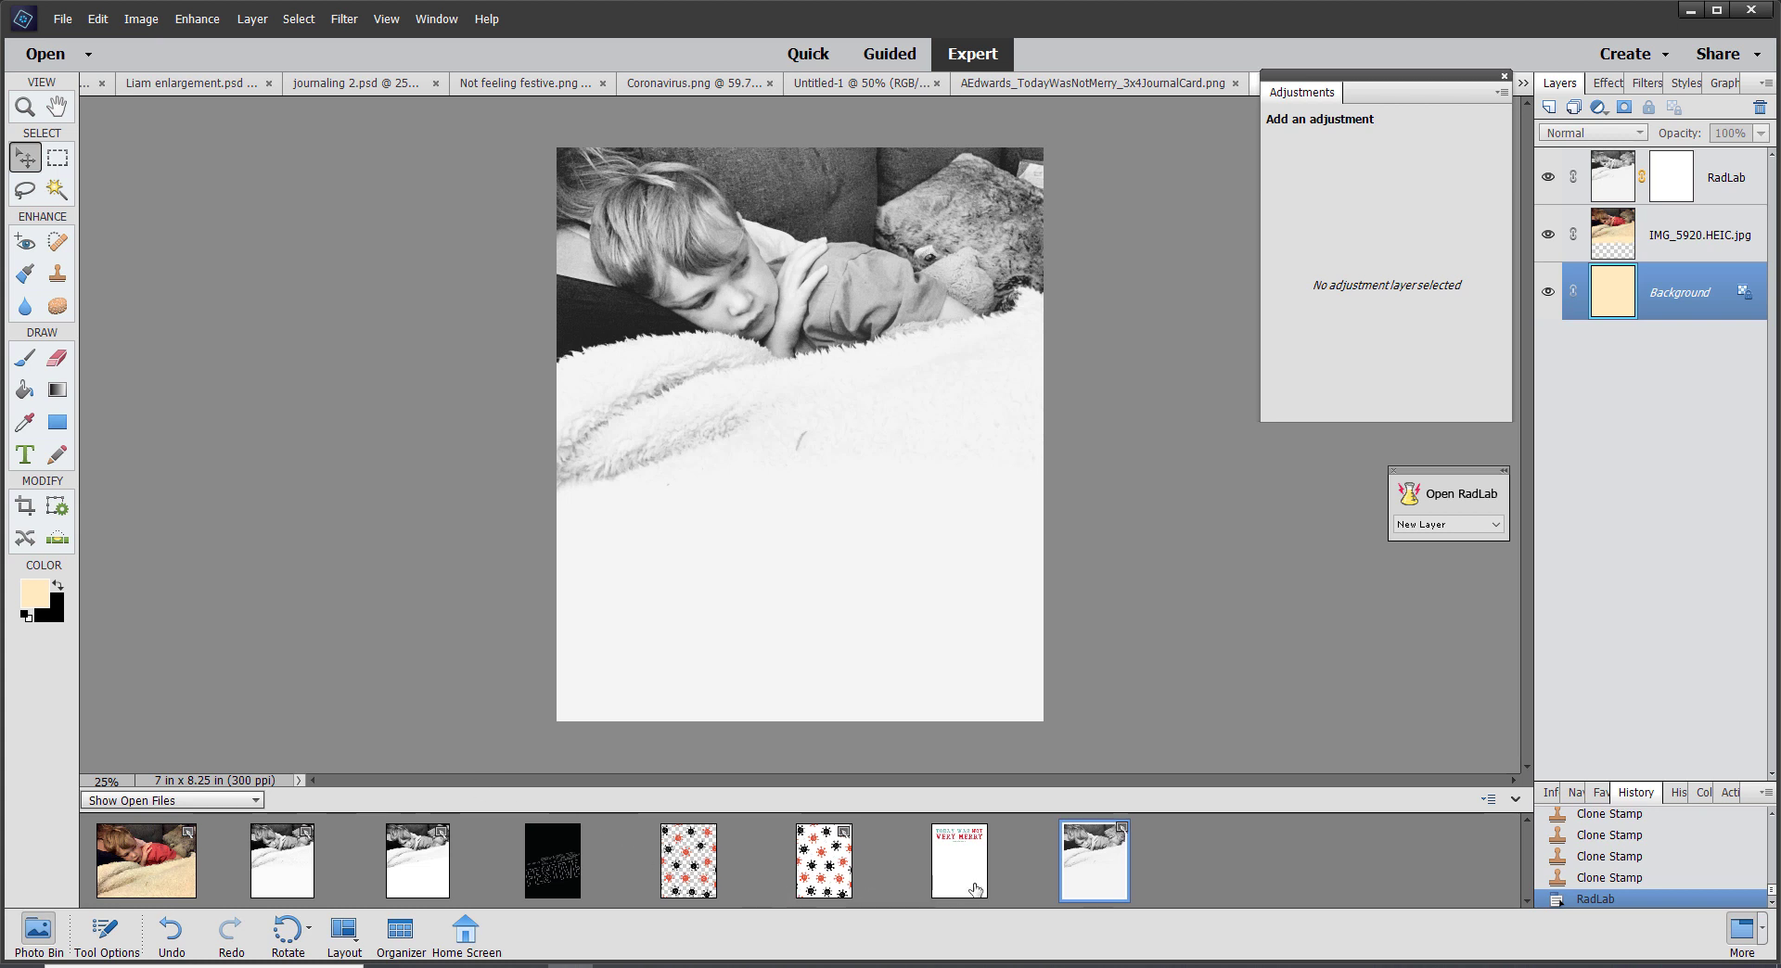
click(562, 874)
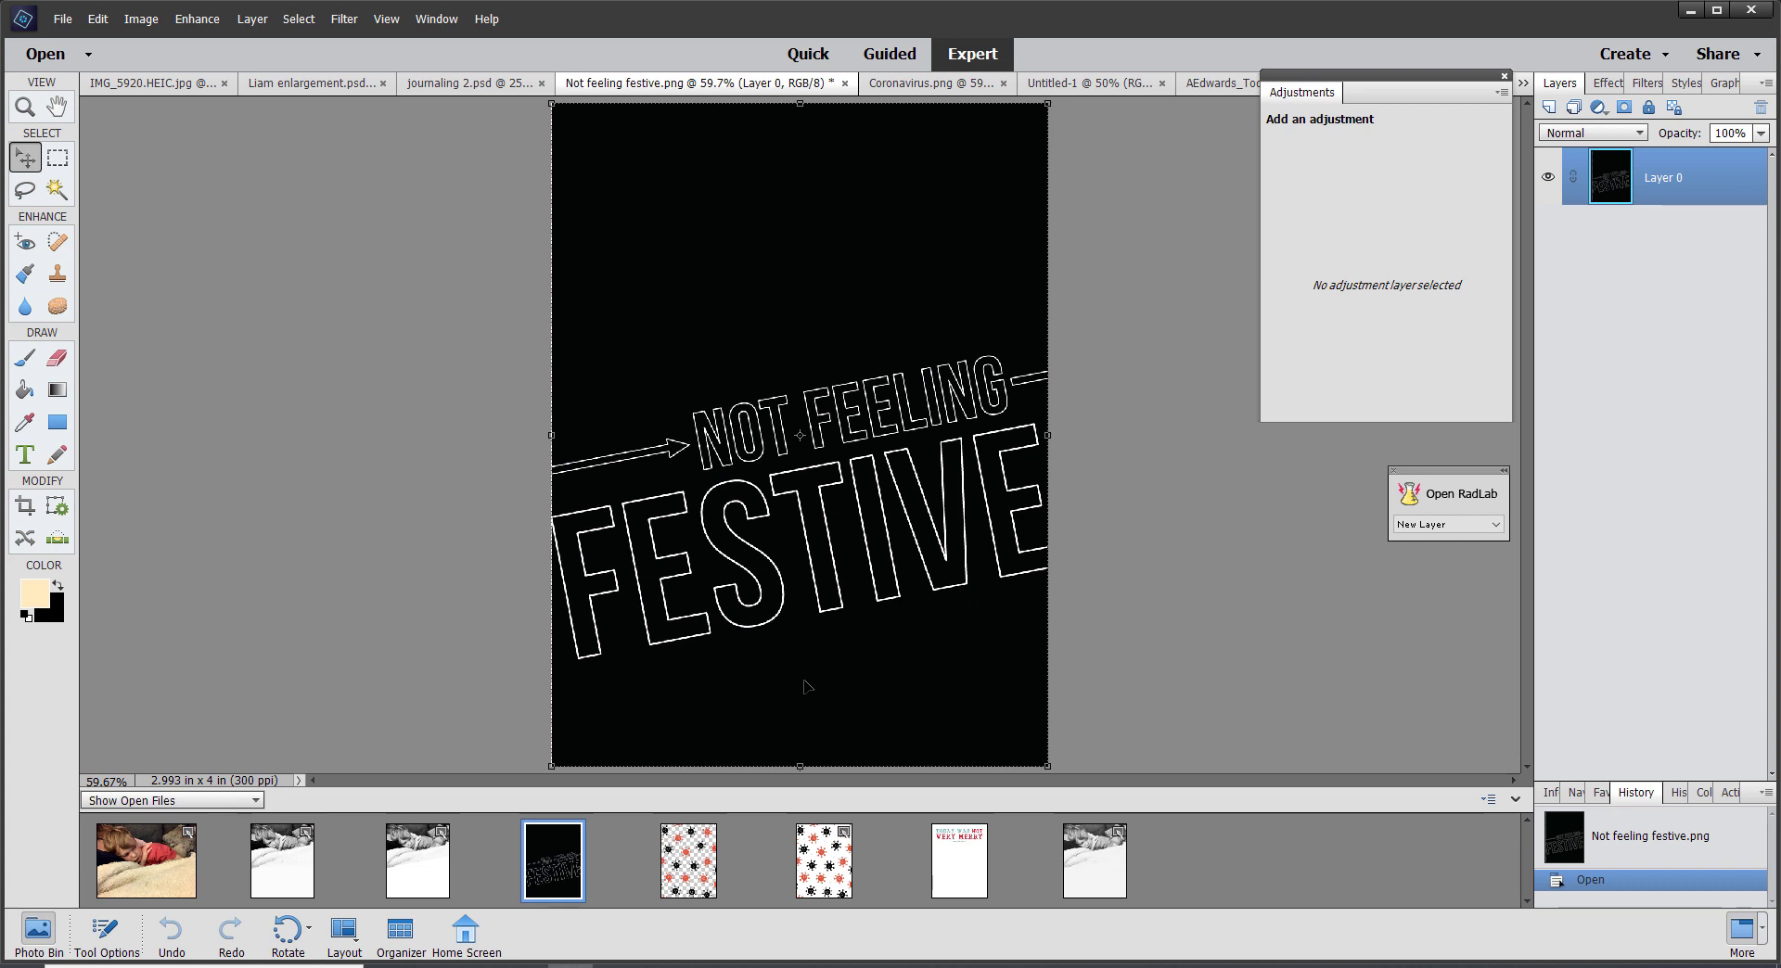
click(1109, 879)
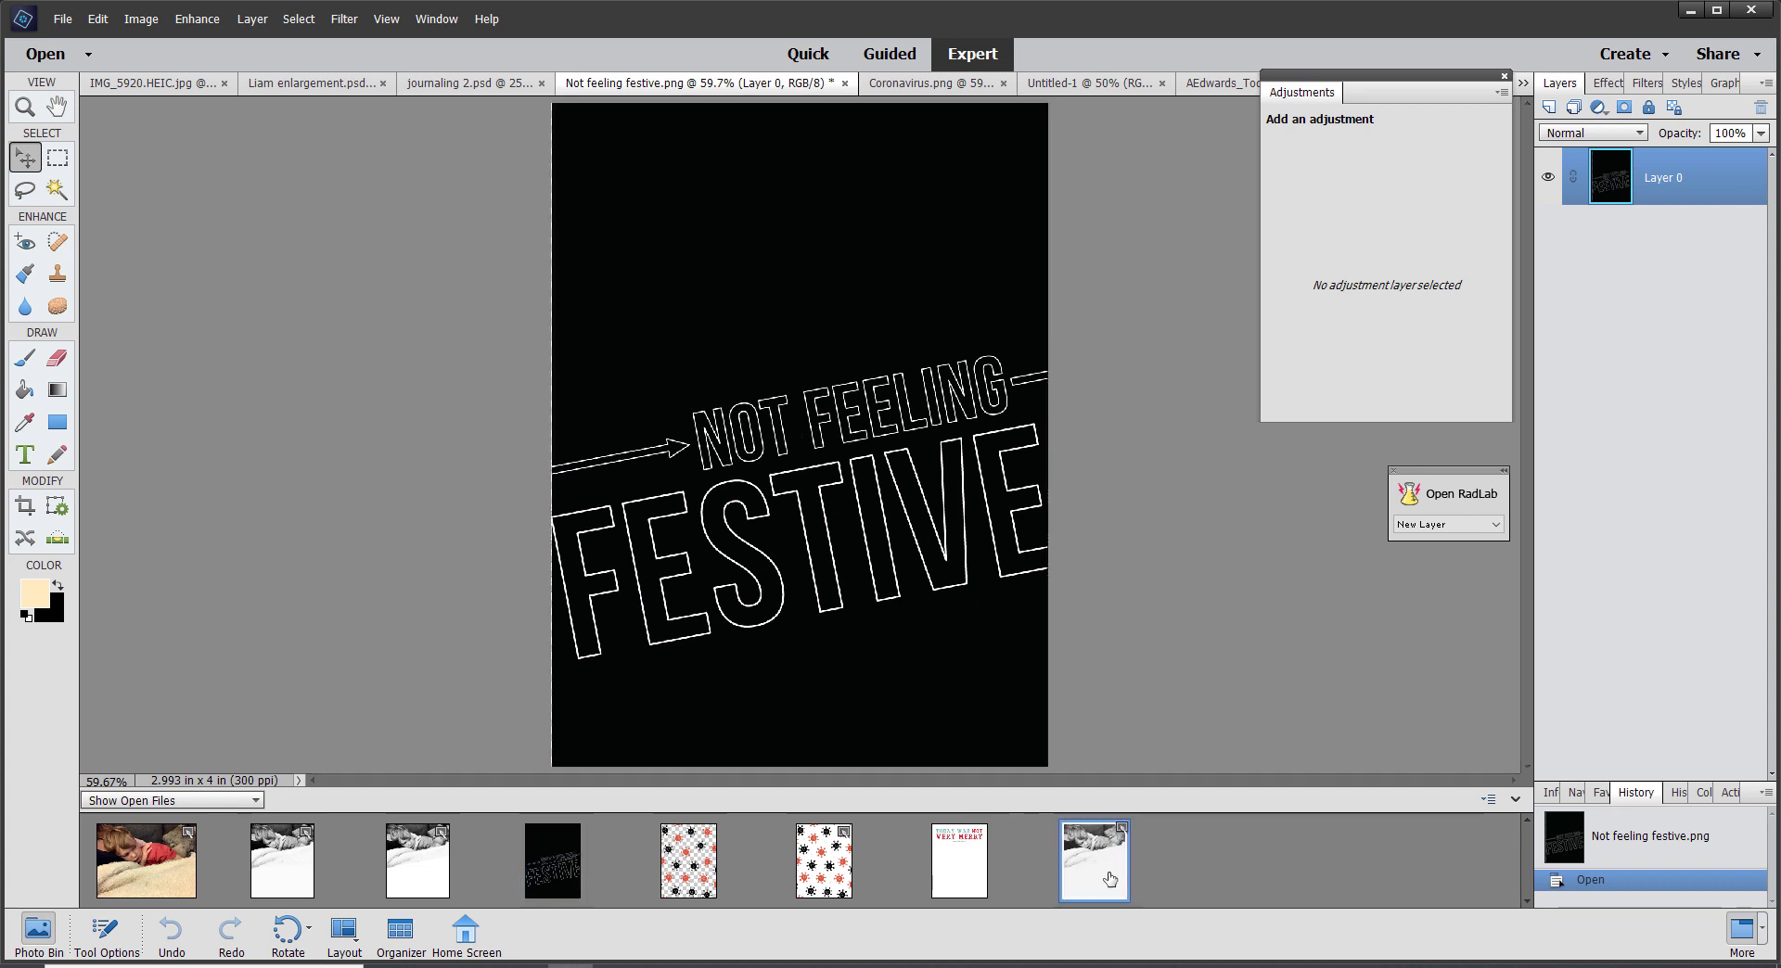
click(577, 865)
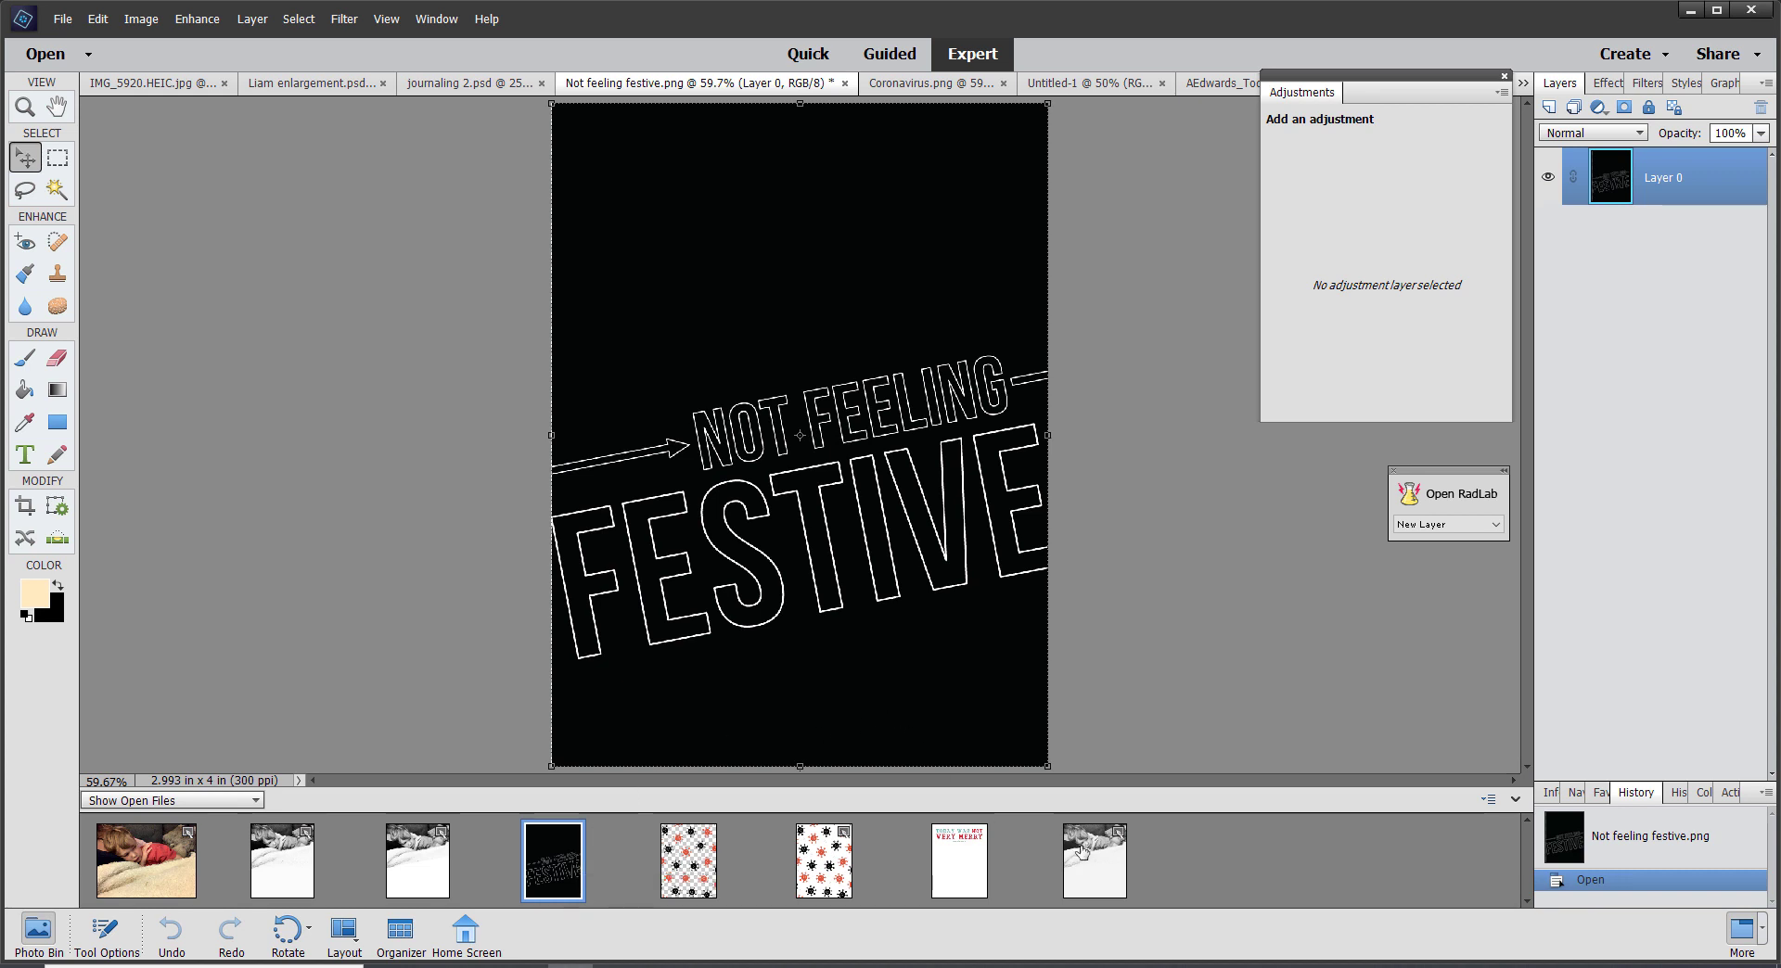
click(1091, 888)
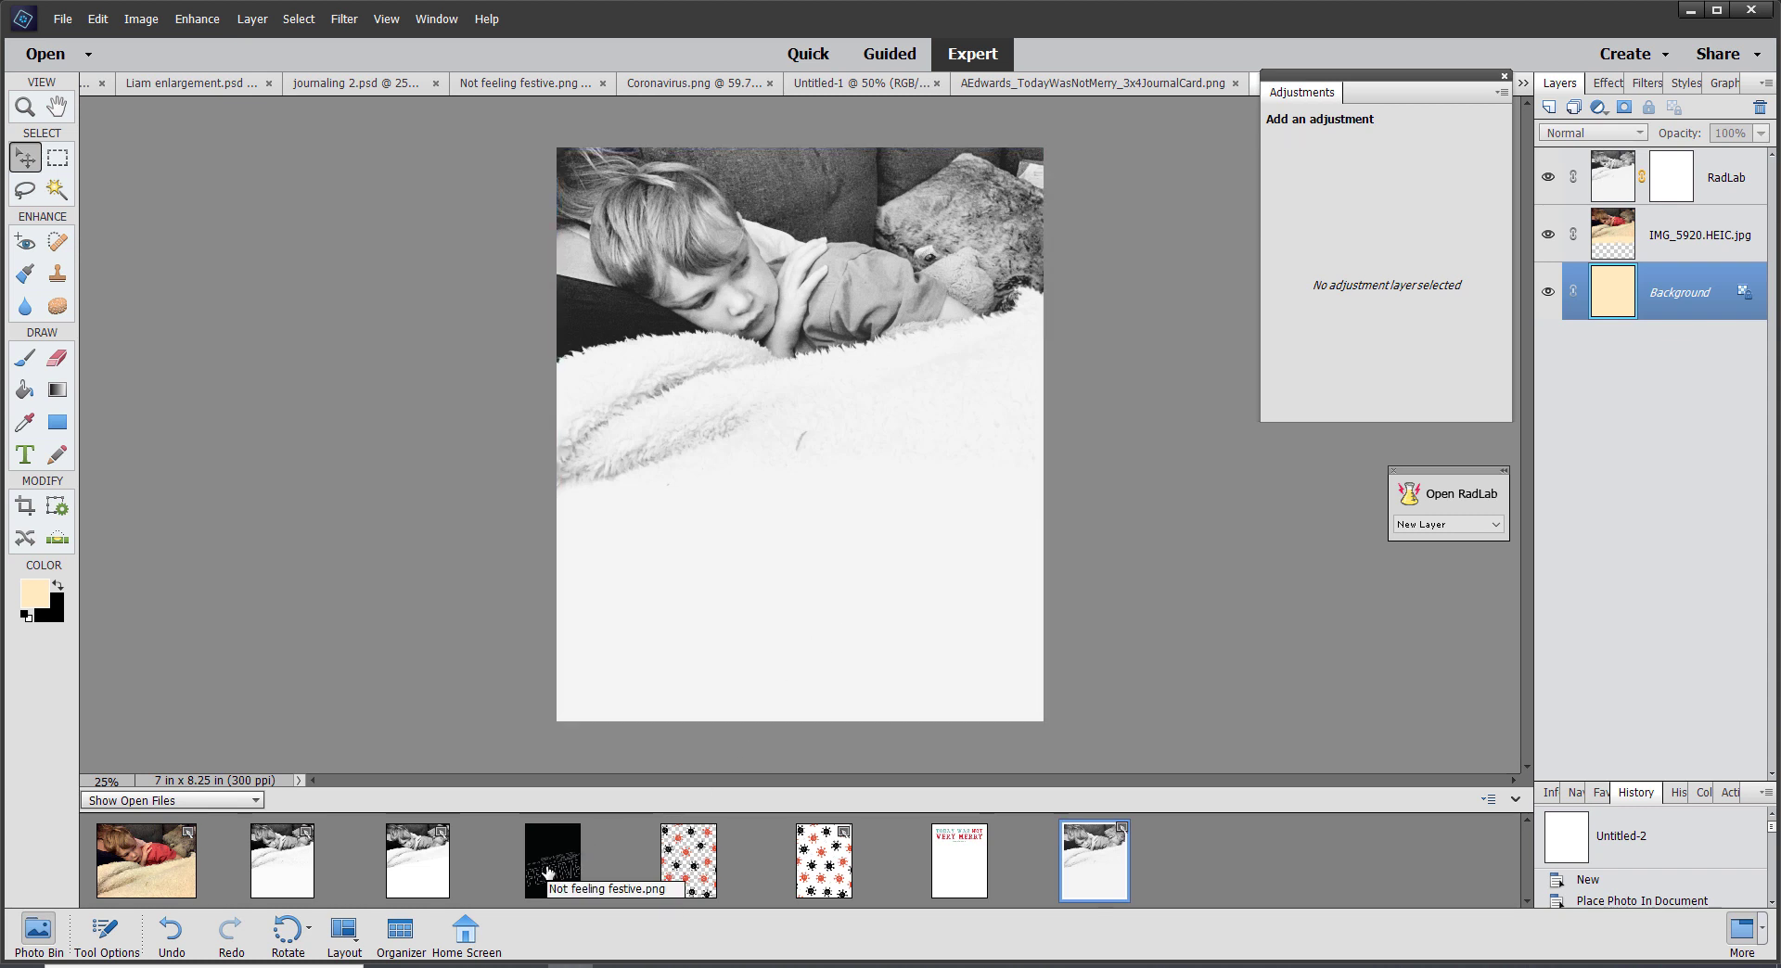
drag(547, 872, 683, 601)
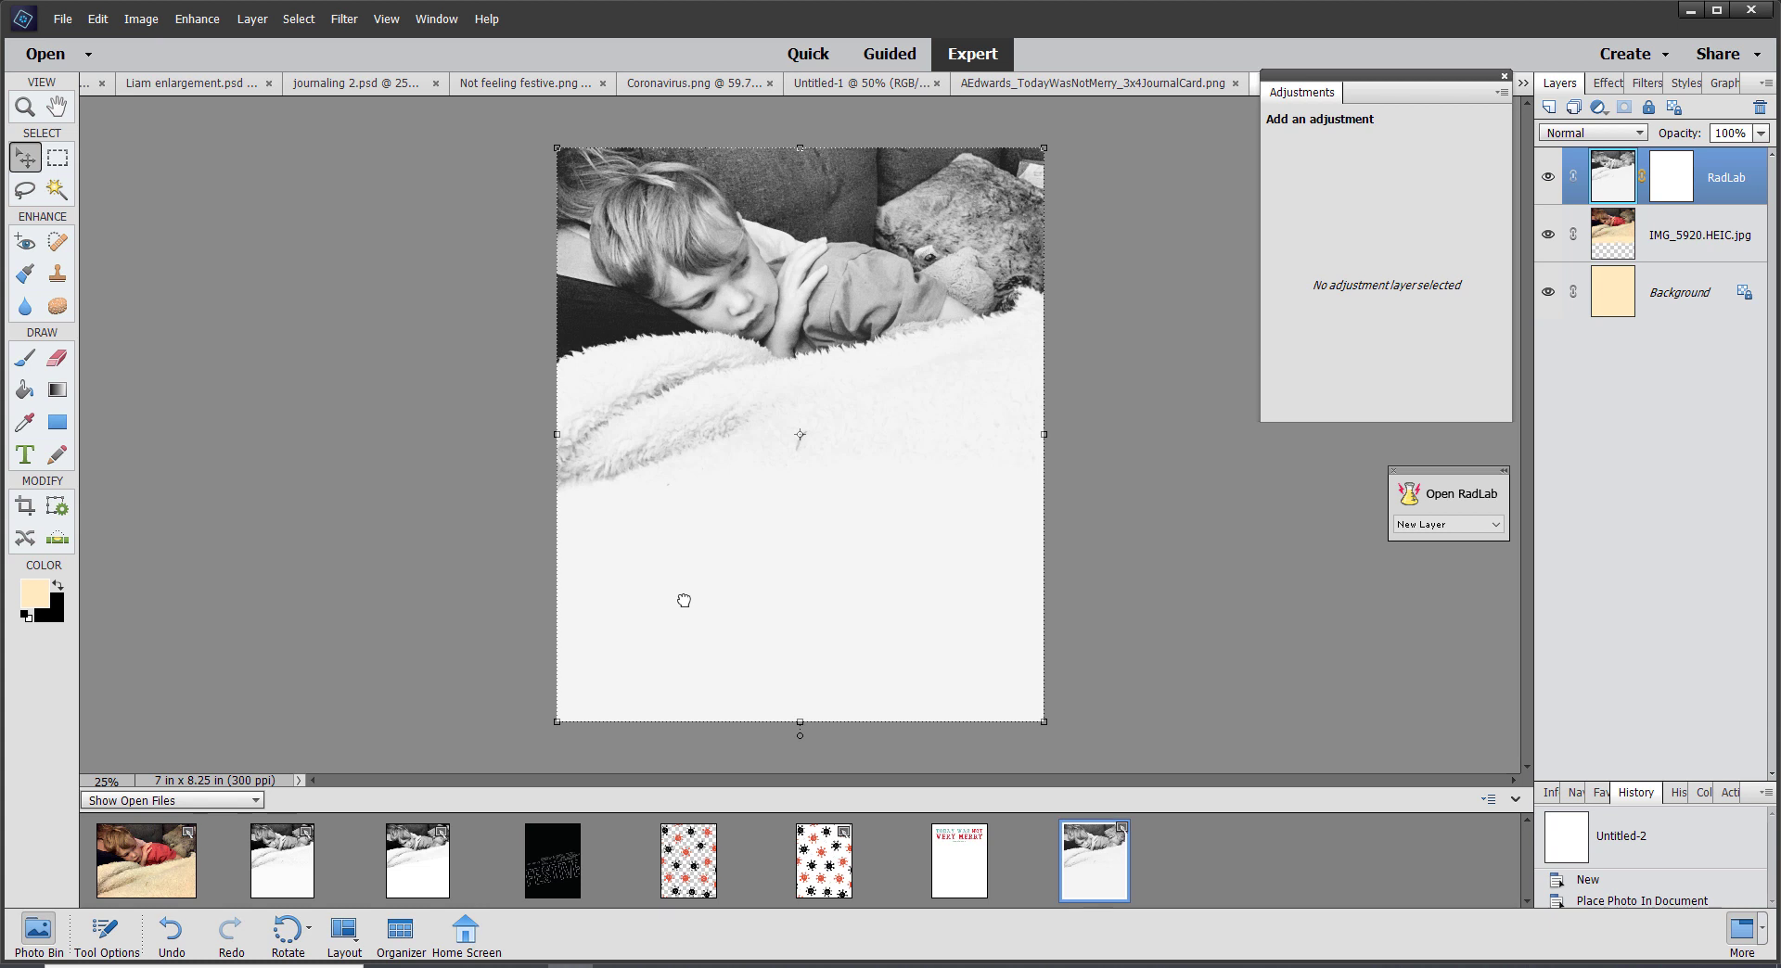
key(Return)
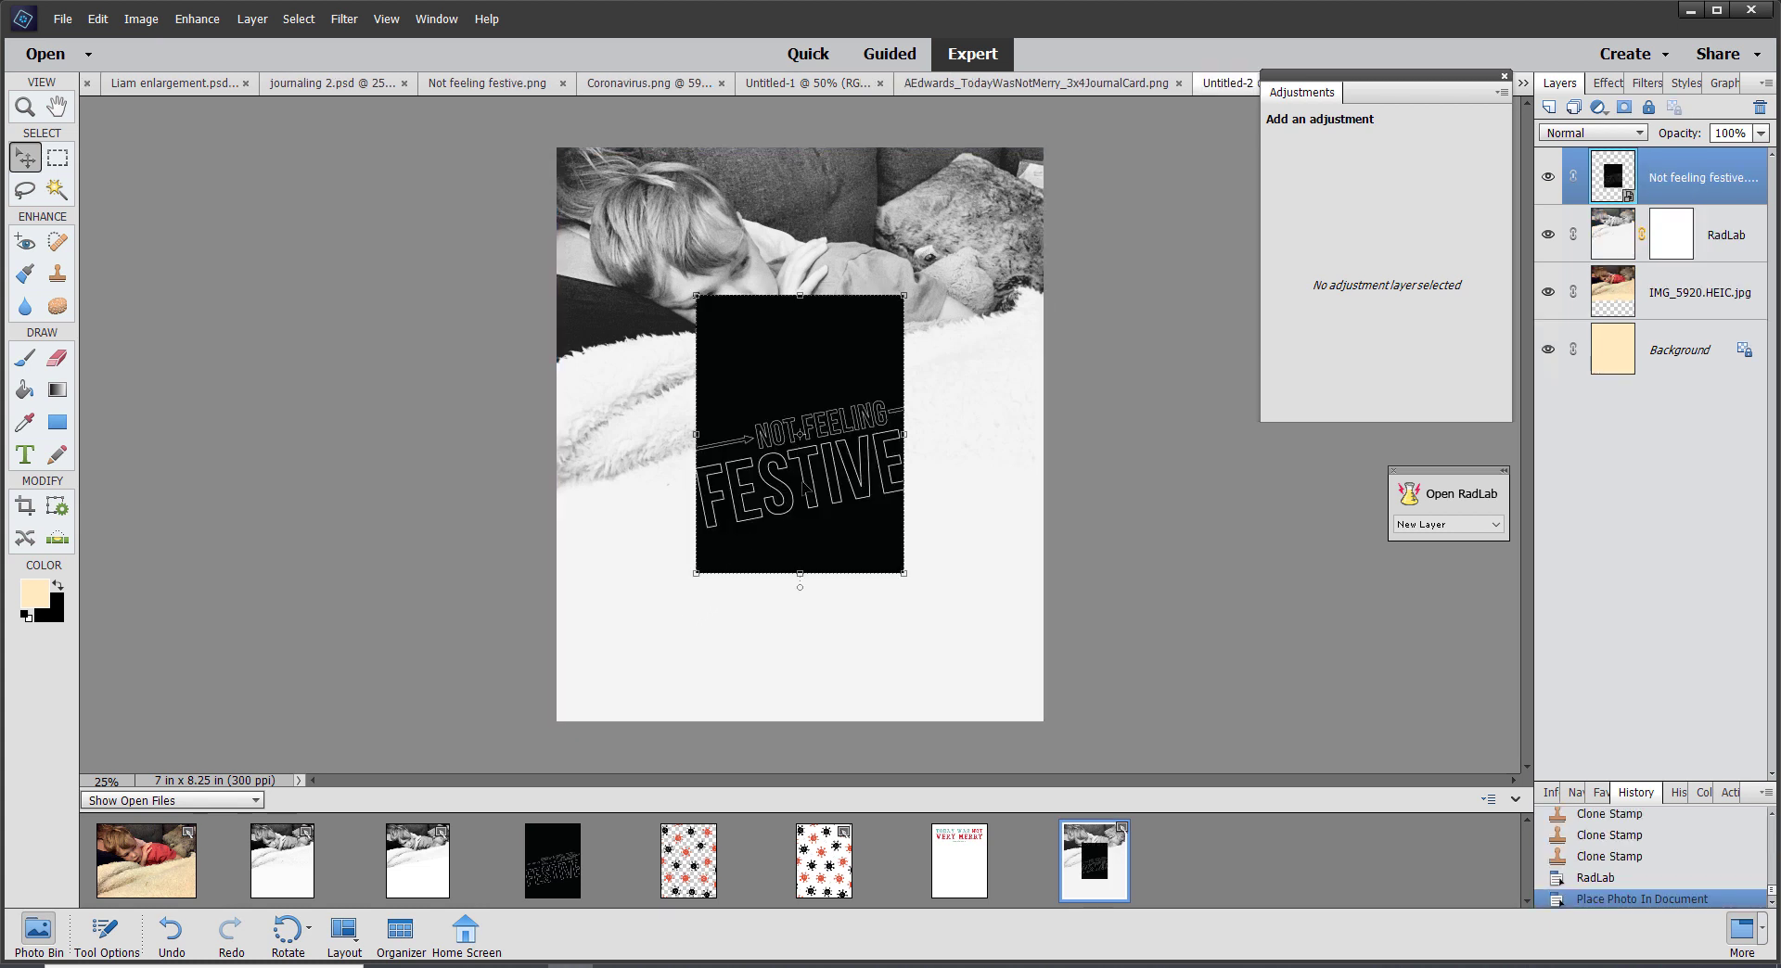
Scale the Not Feeling Festive card to 234.29% to span the page width and shift it down so its lettering fills the lower part
drag(740, 571, 758, 441)
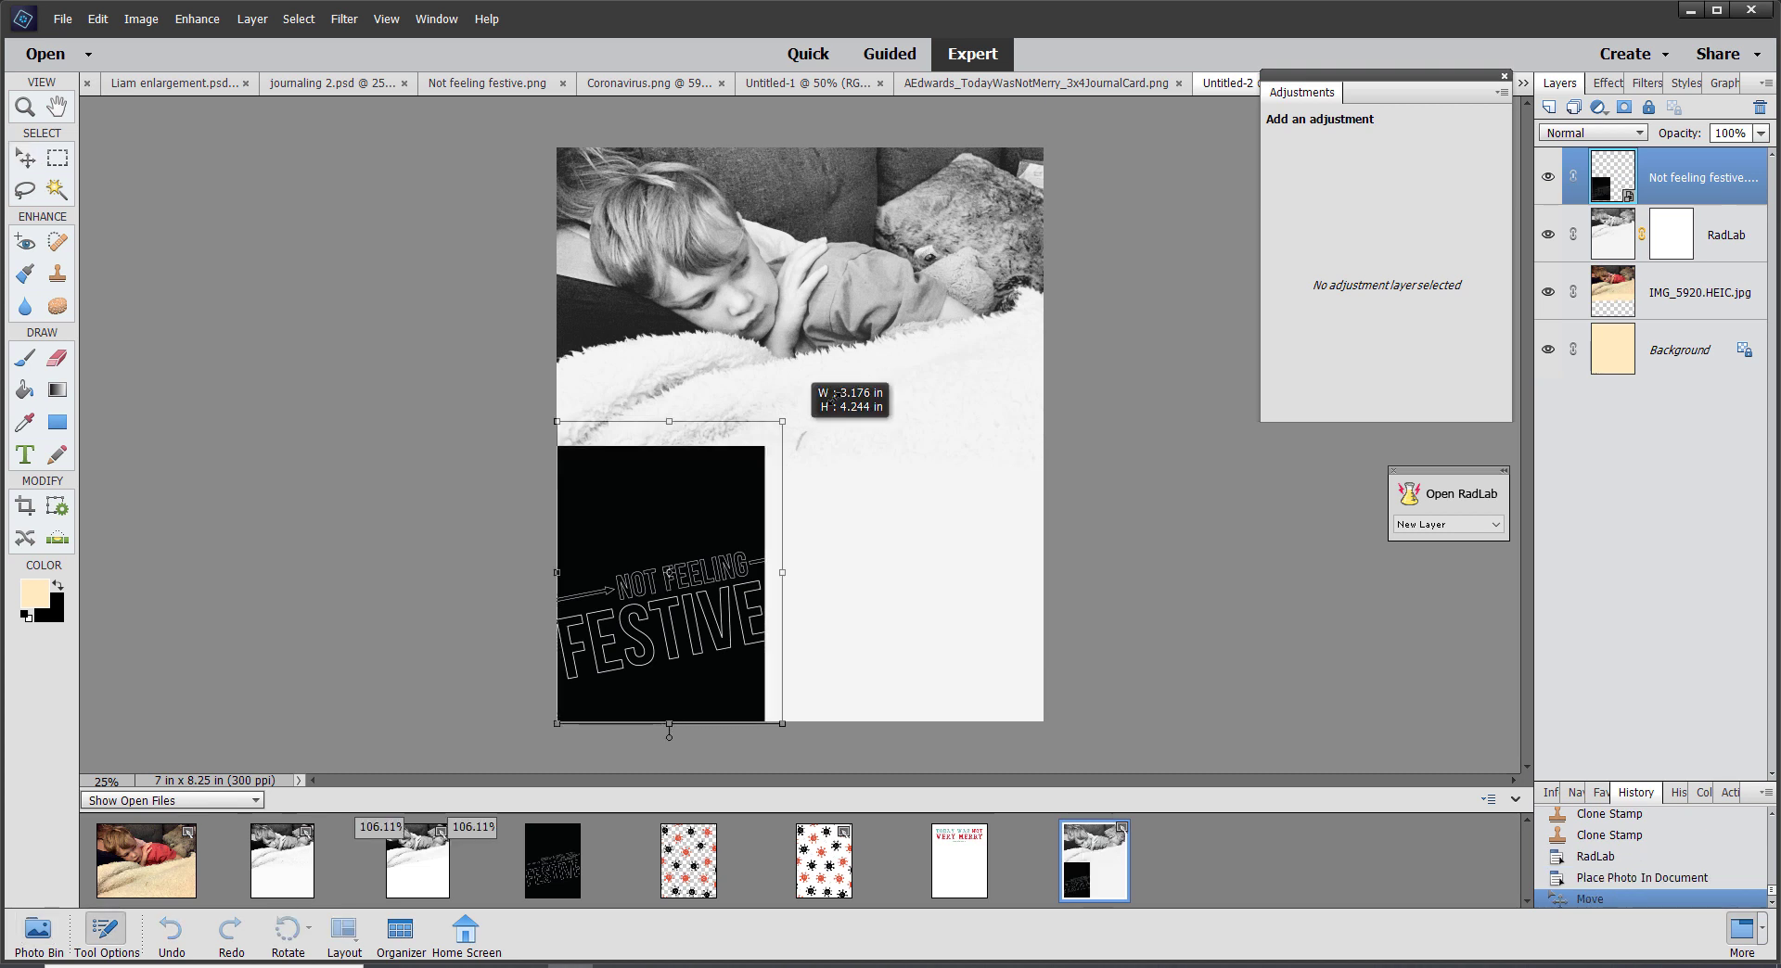
drag(958, 306, 1117, 129)
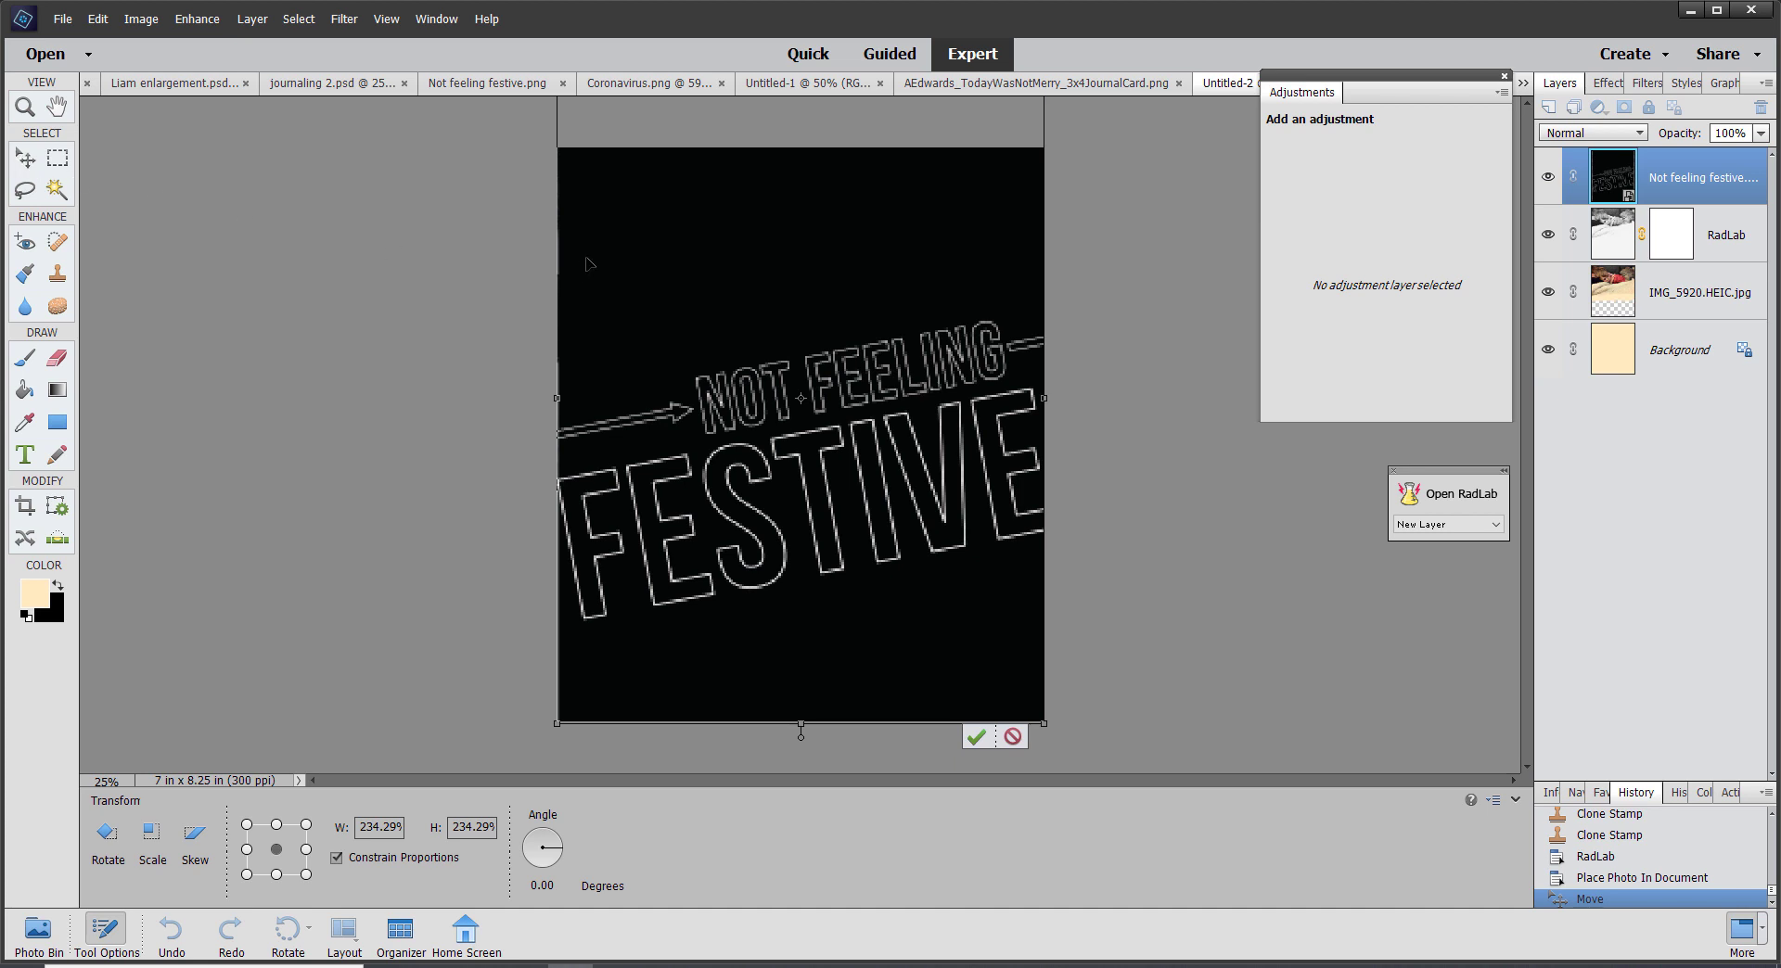
drag(761, 206, 777, 345)
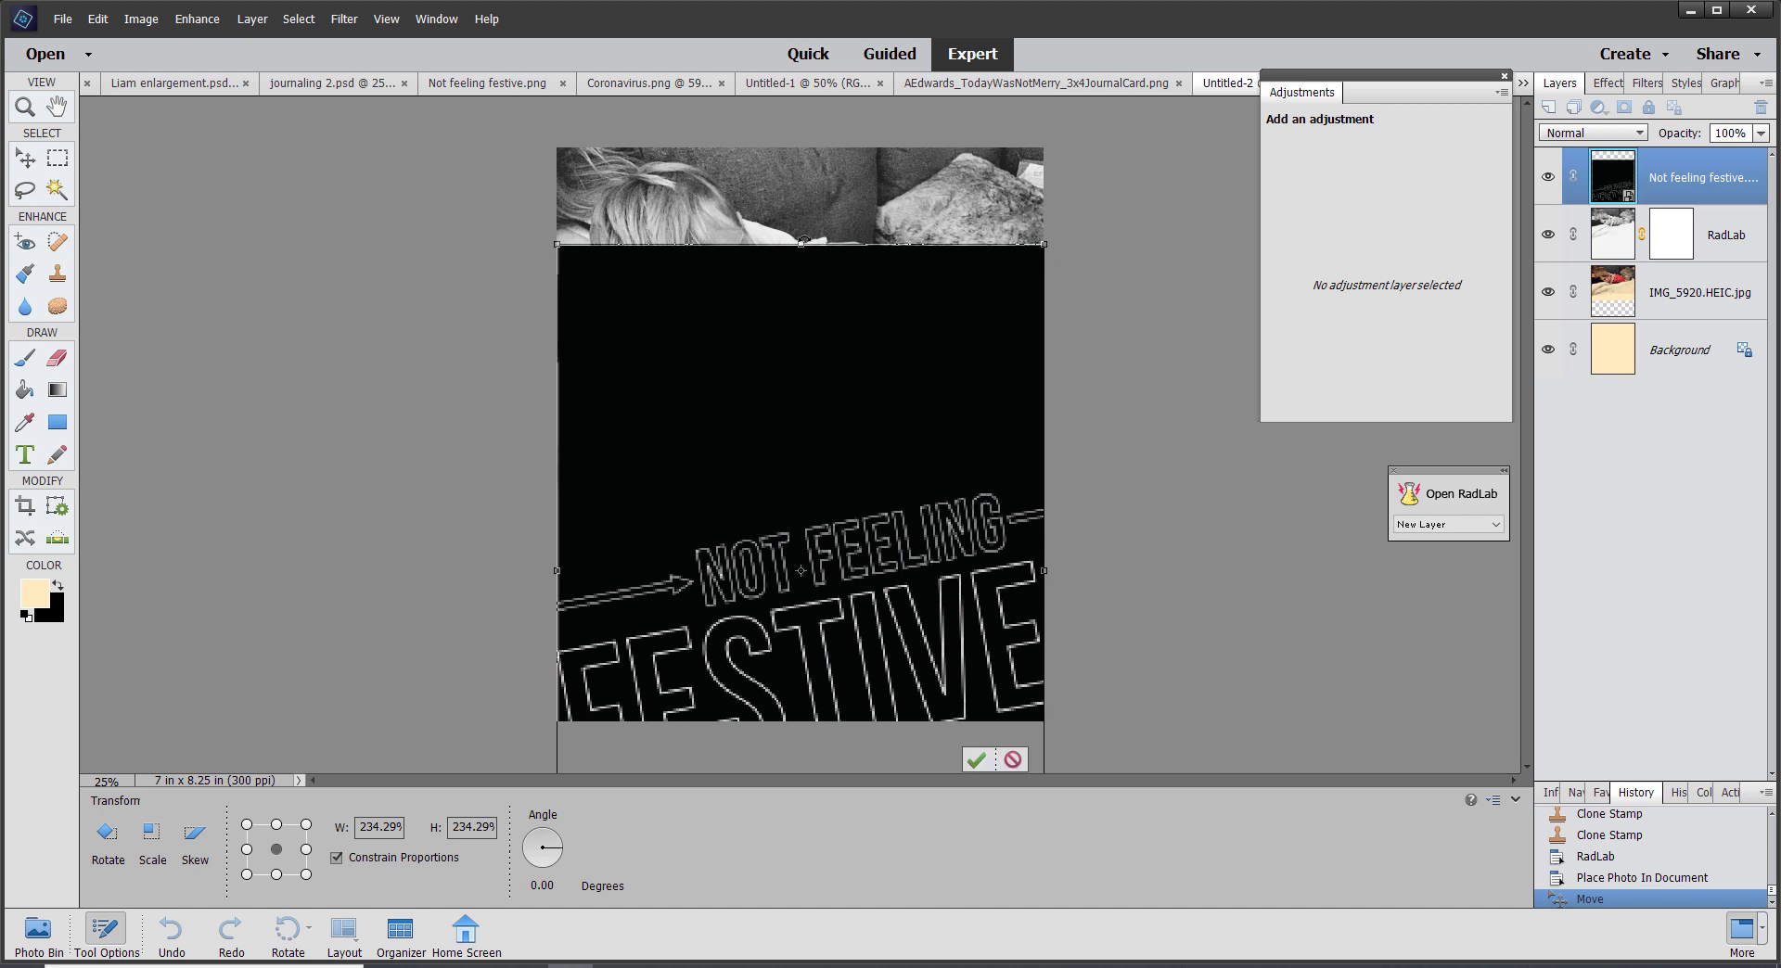
drag(803, 595, 807, 533)
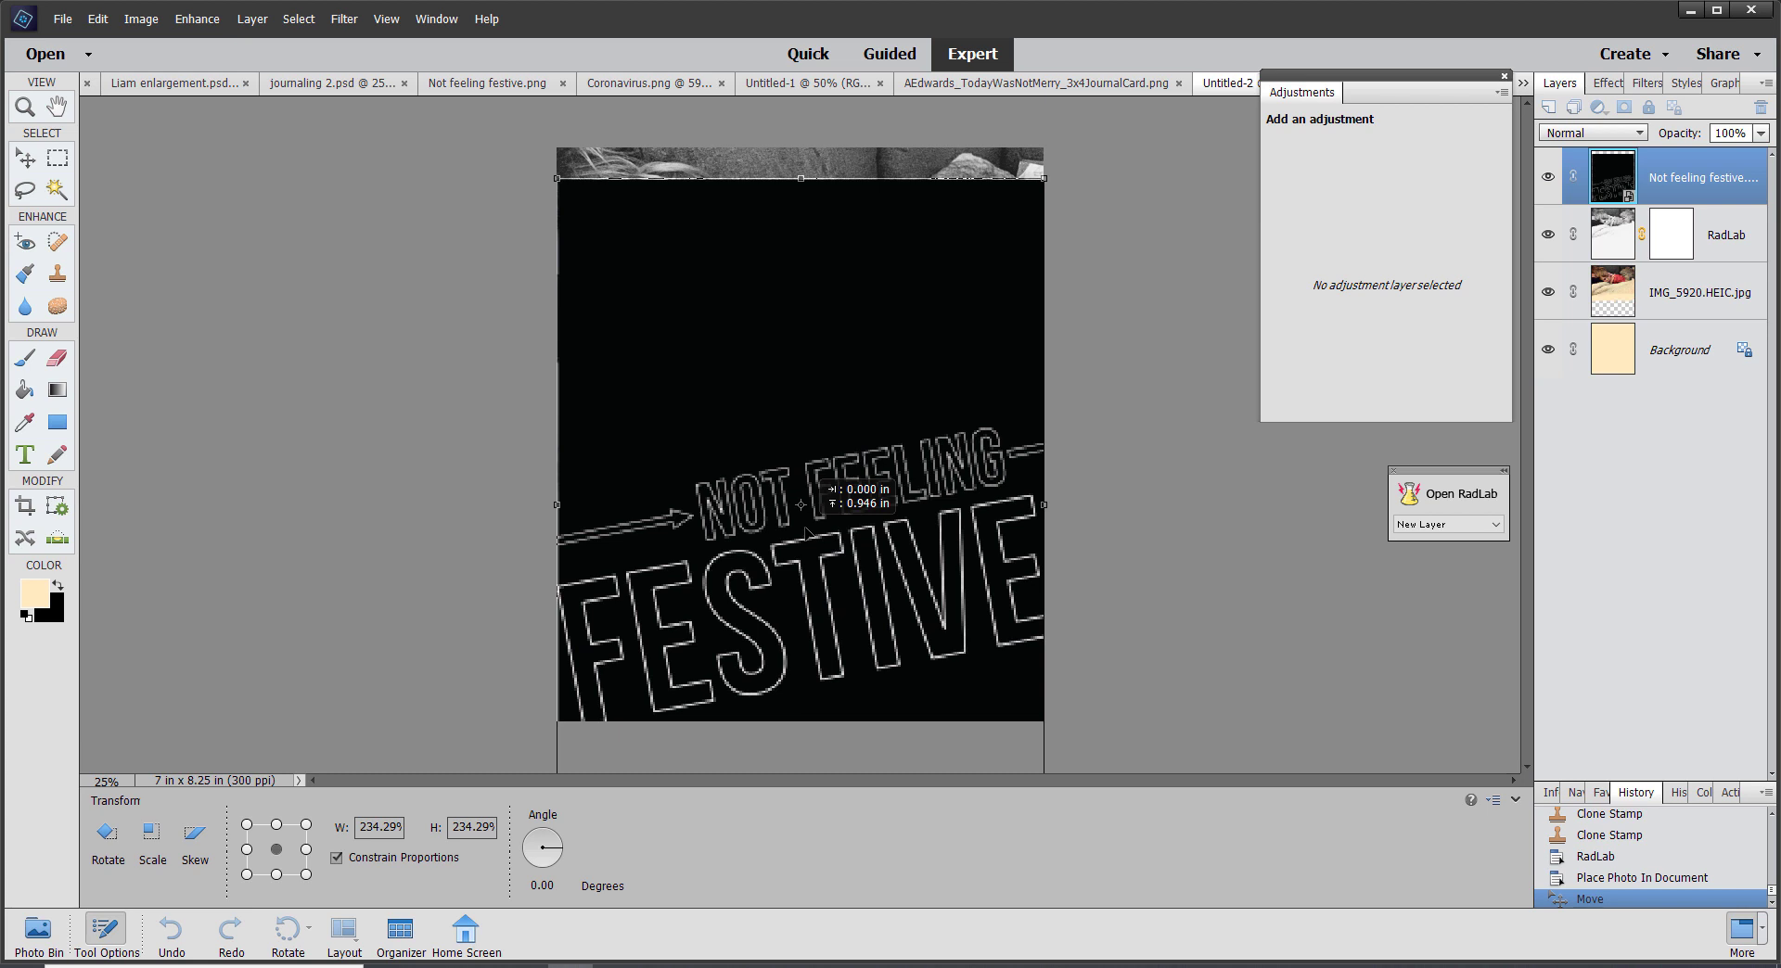
drag(806, 530, 806, 528)
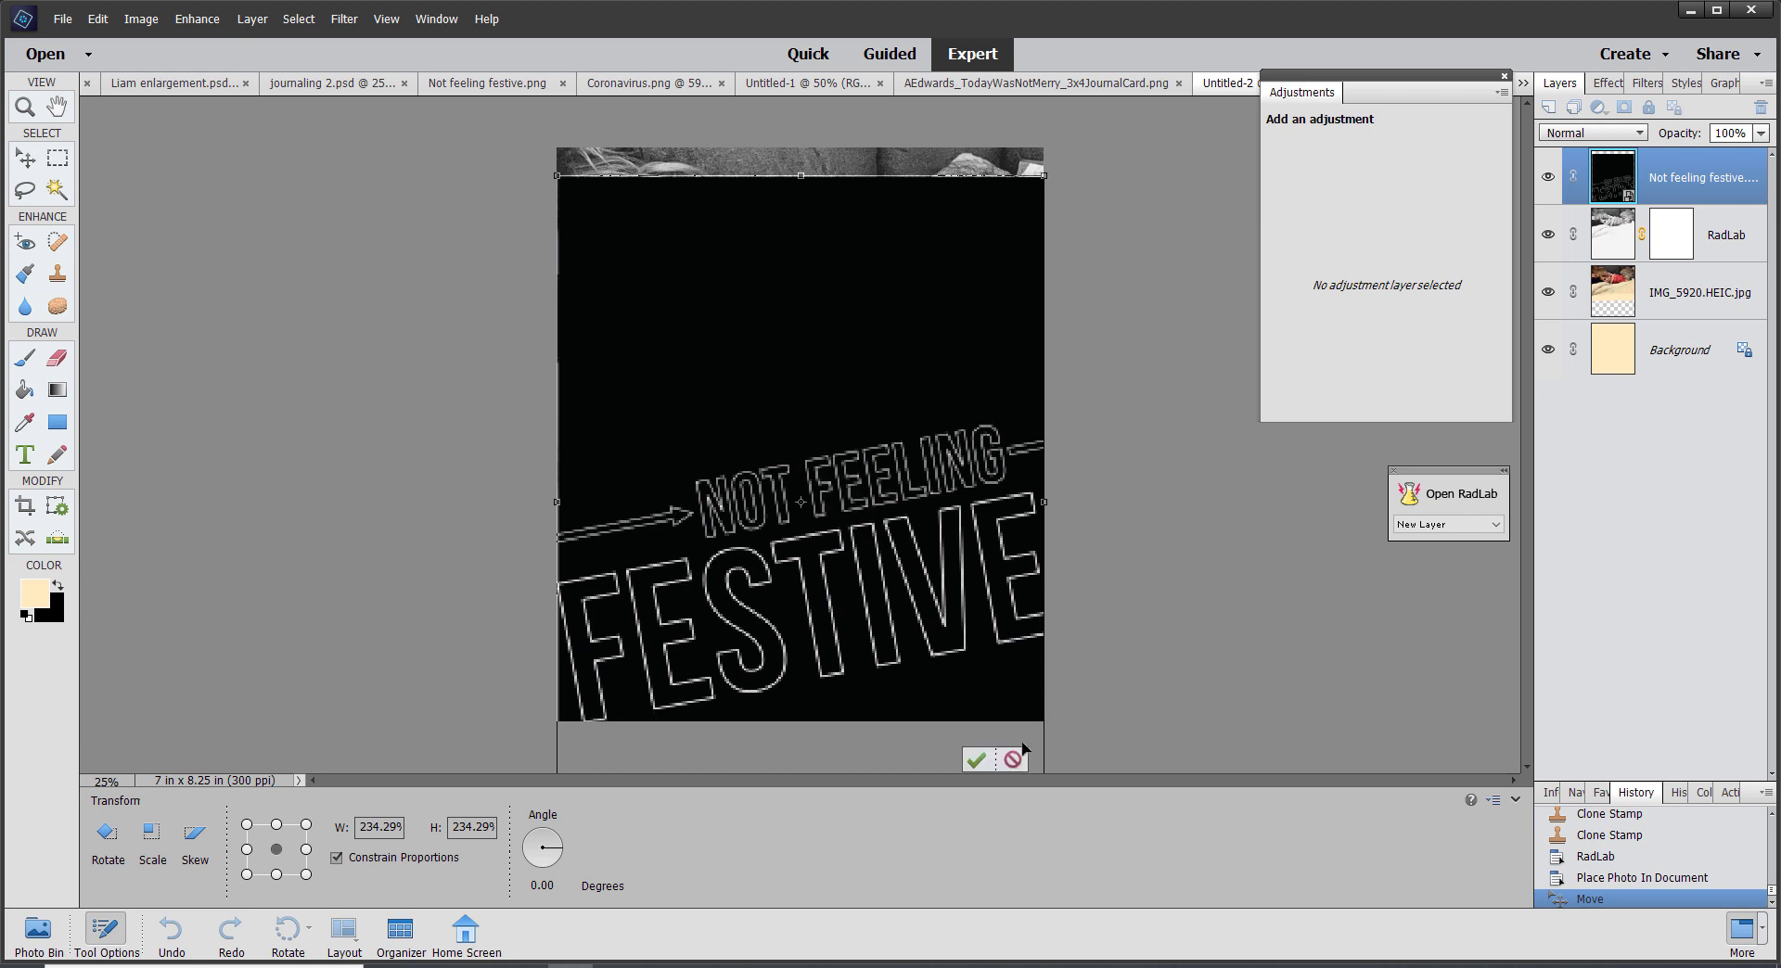
click(975, 761)
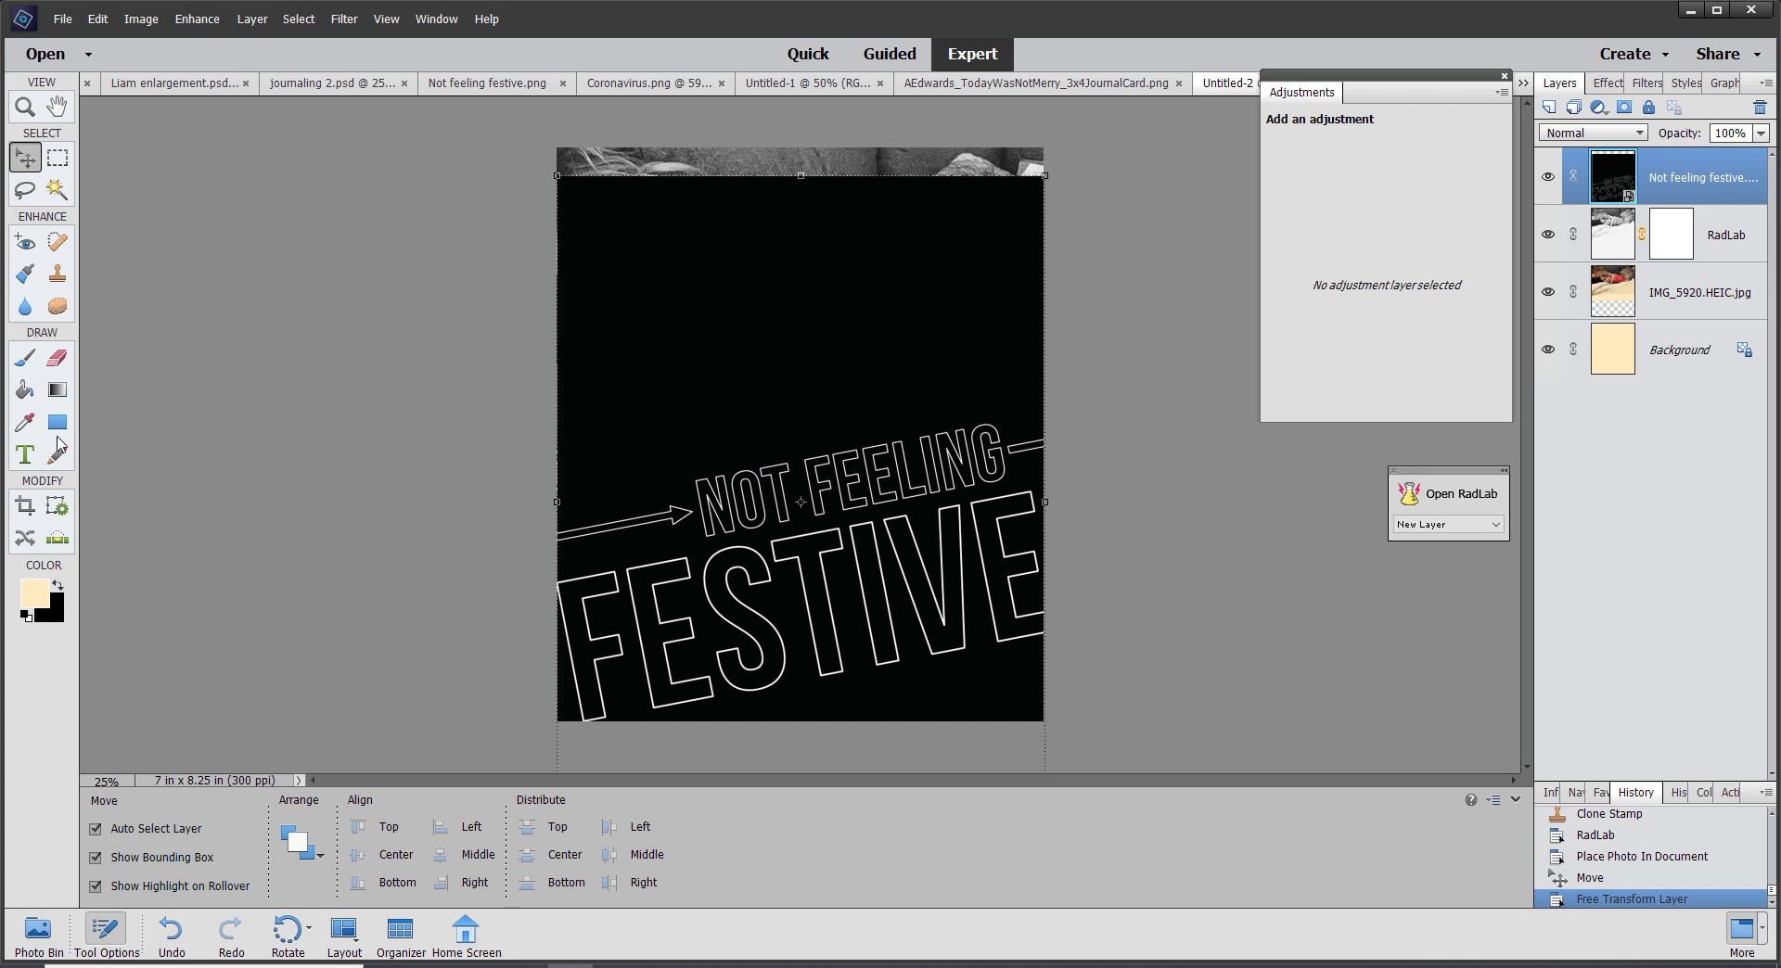
Draw a cream rectangle wider than the page over its lower part and rotate it -10.65 degrees with its edge just above the lettering
click(57, 423)
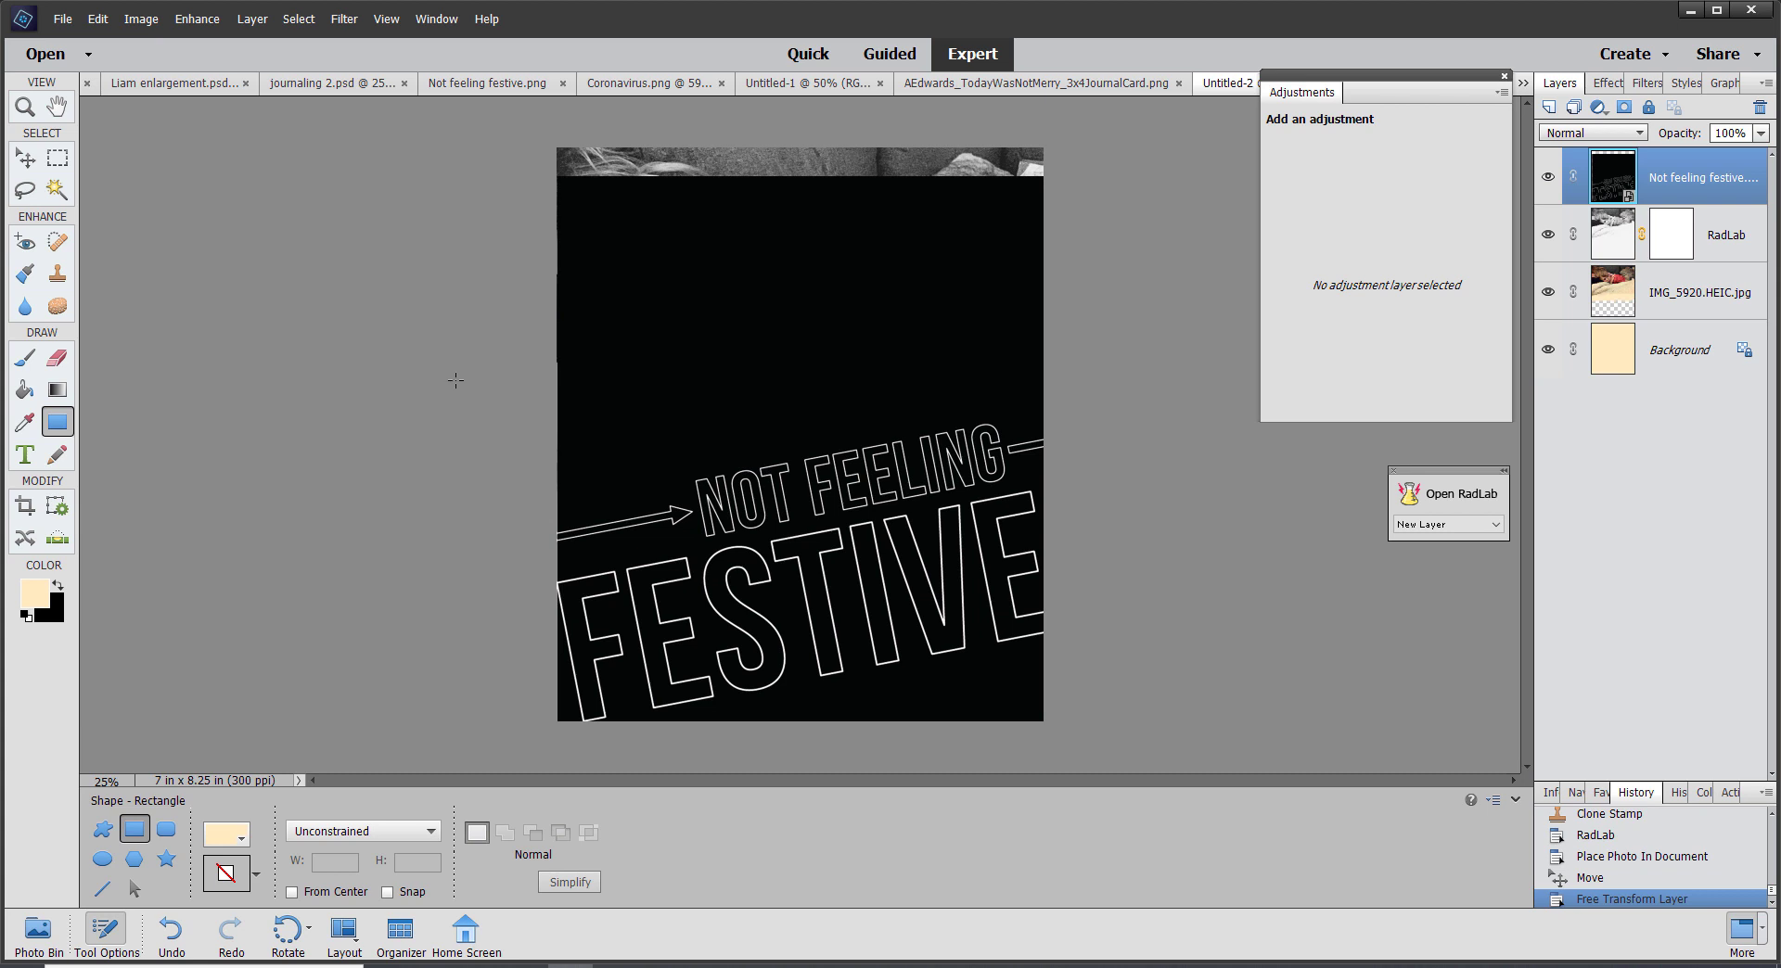
drag(447, 388, 1178, 767)
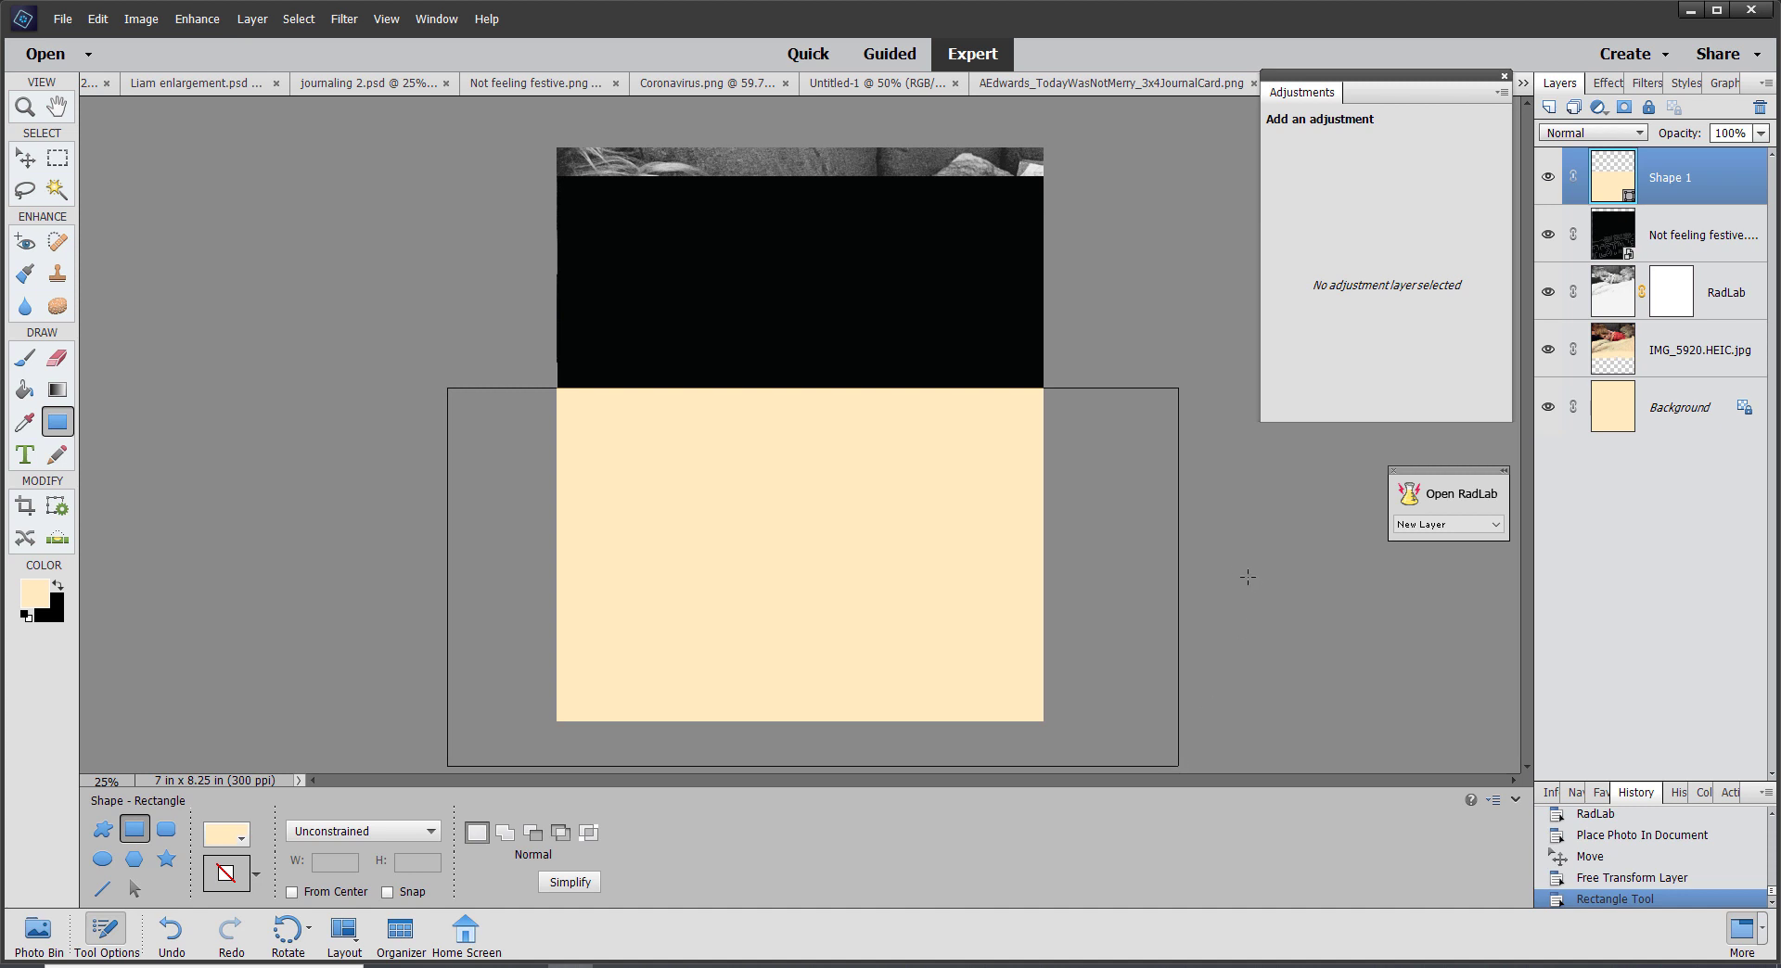
click(21, 158)
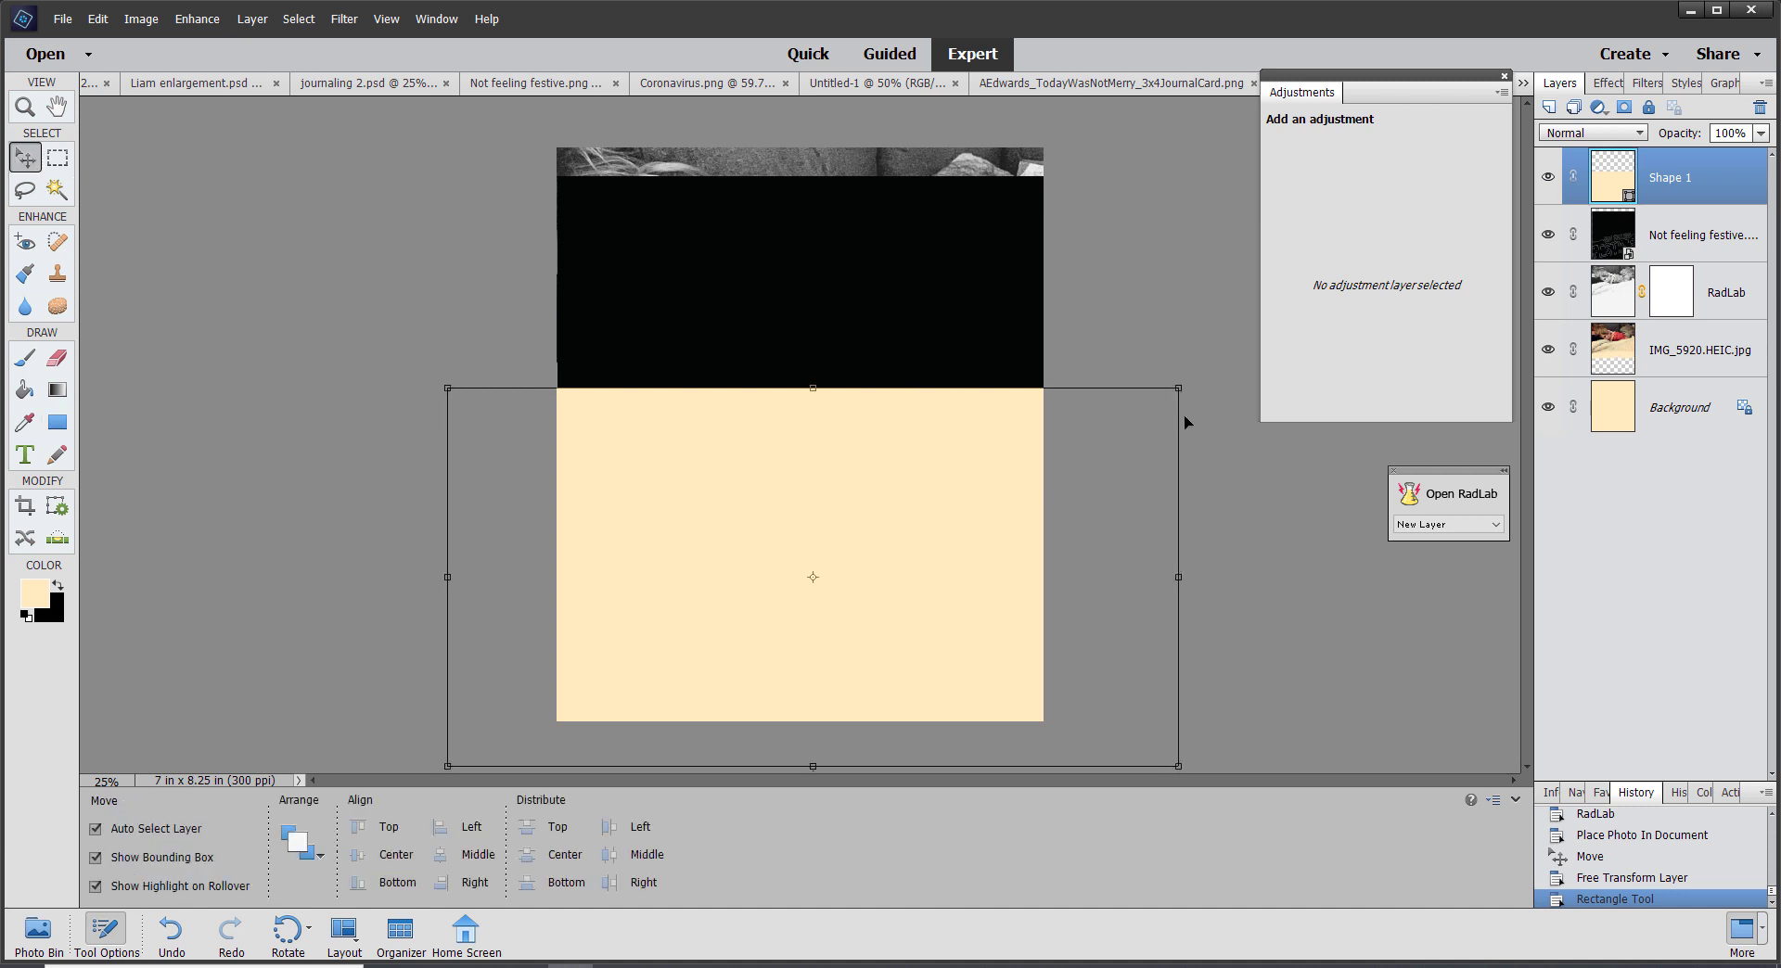
drag(1176, 390, 1133, 300)
drag(920, 422, 951, 522)
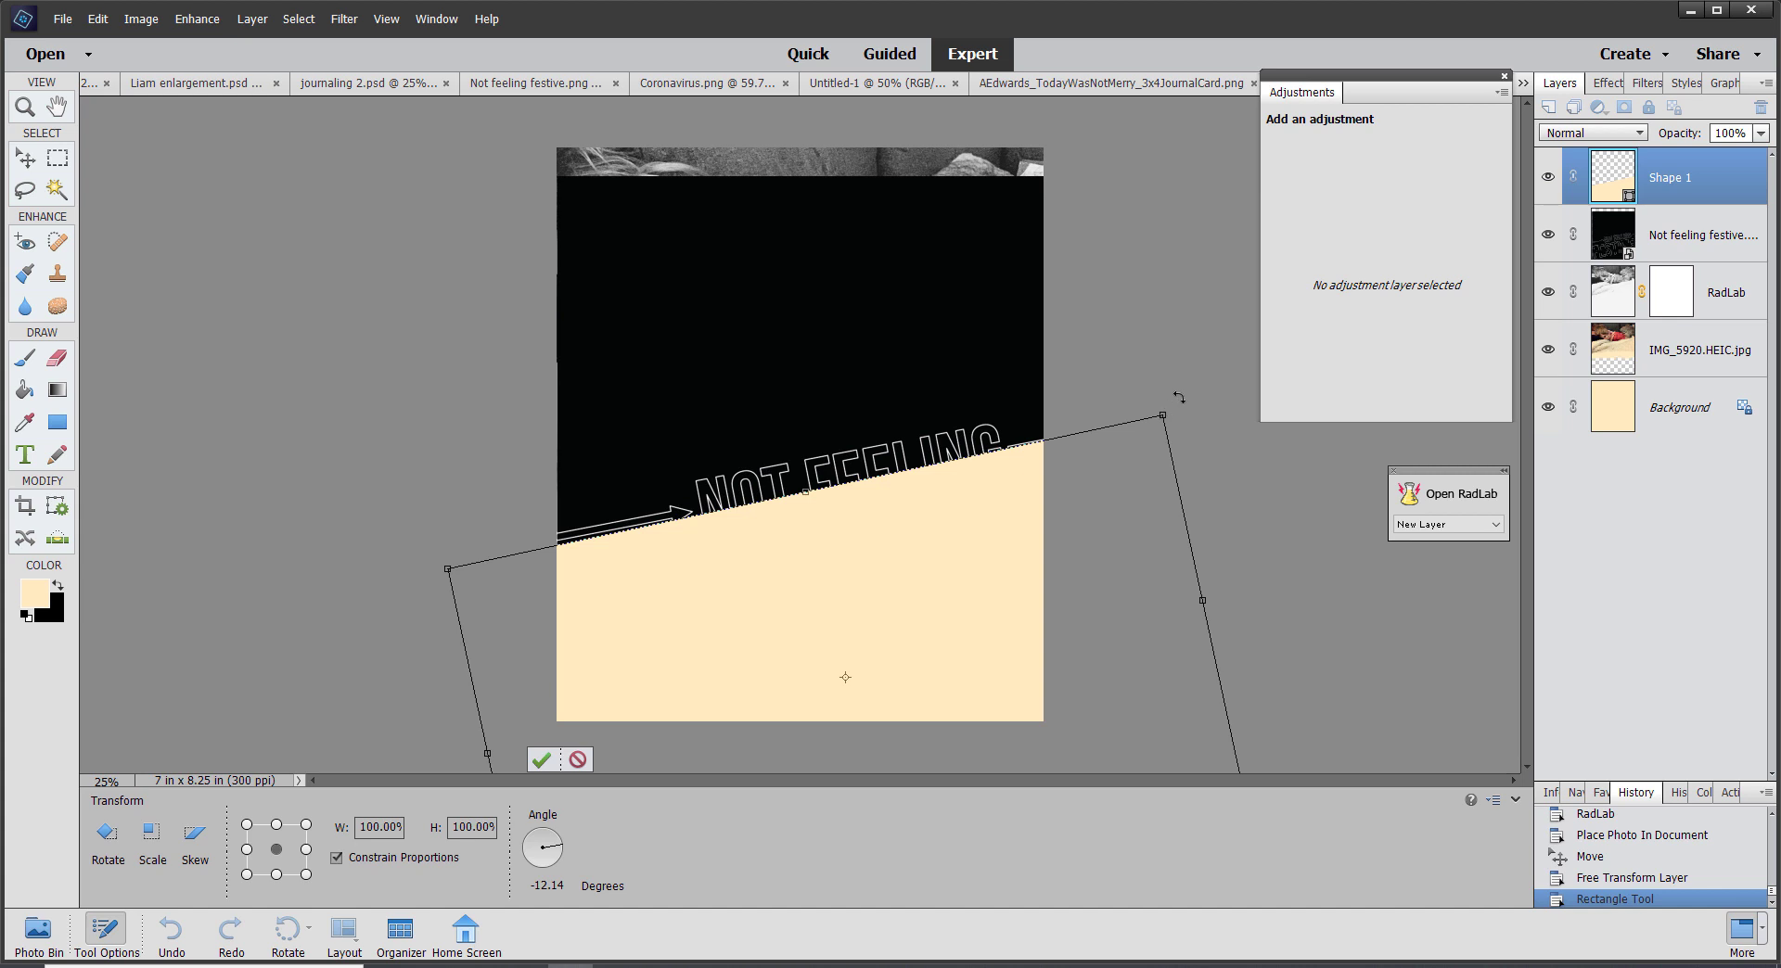
drag(1178, 397, 1178, 408)
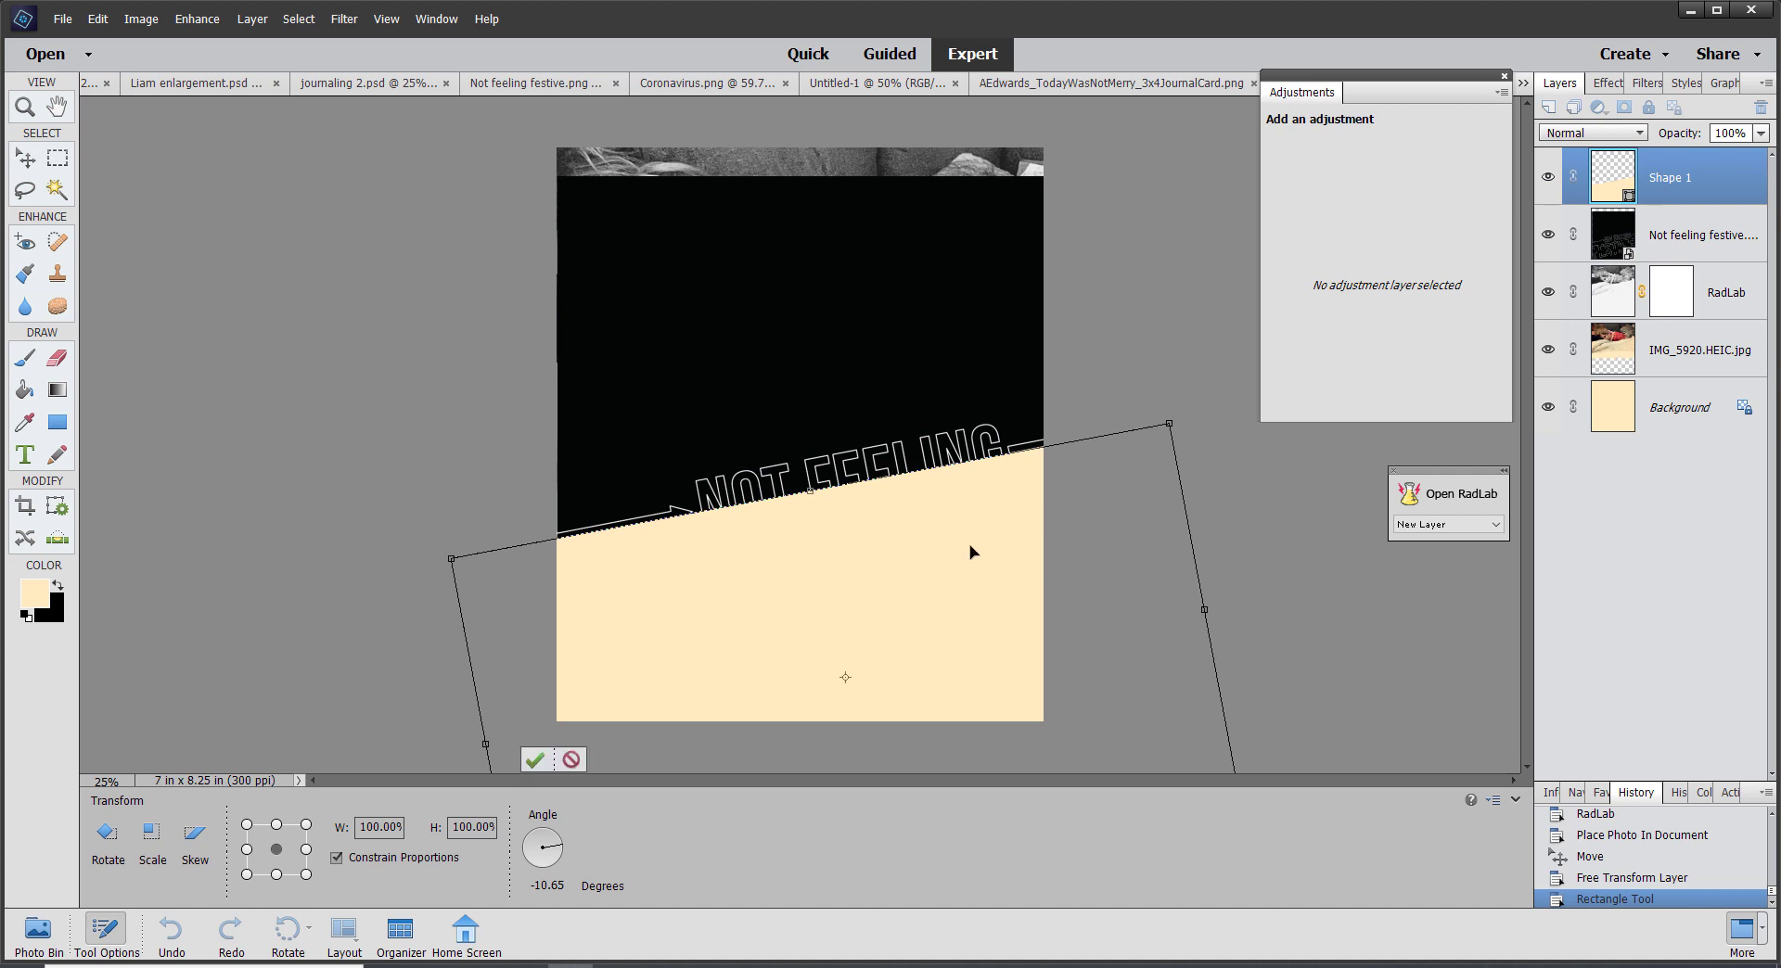
drag(886, 594, 881, 549)
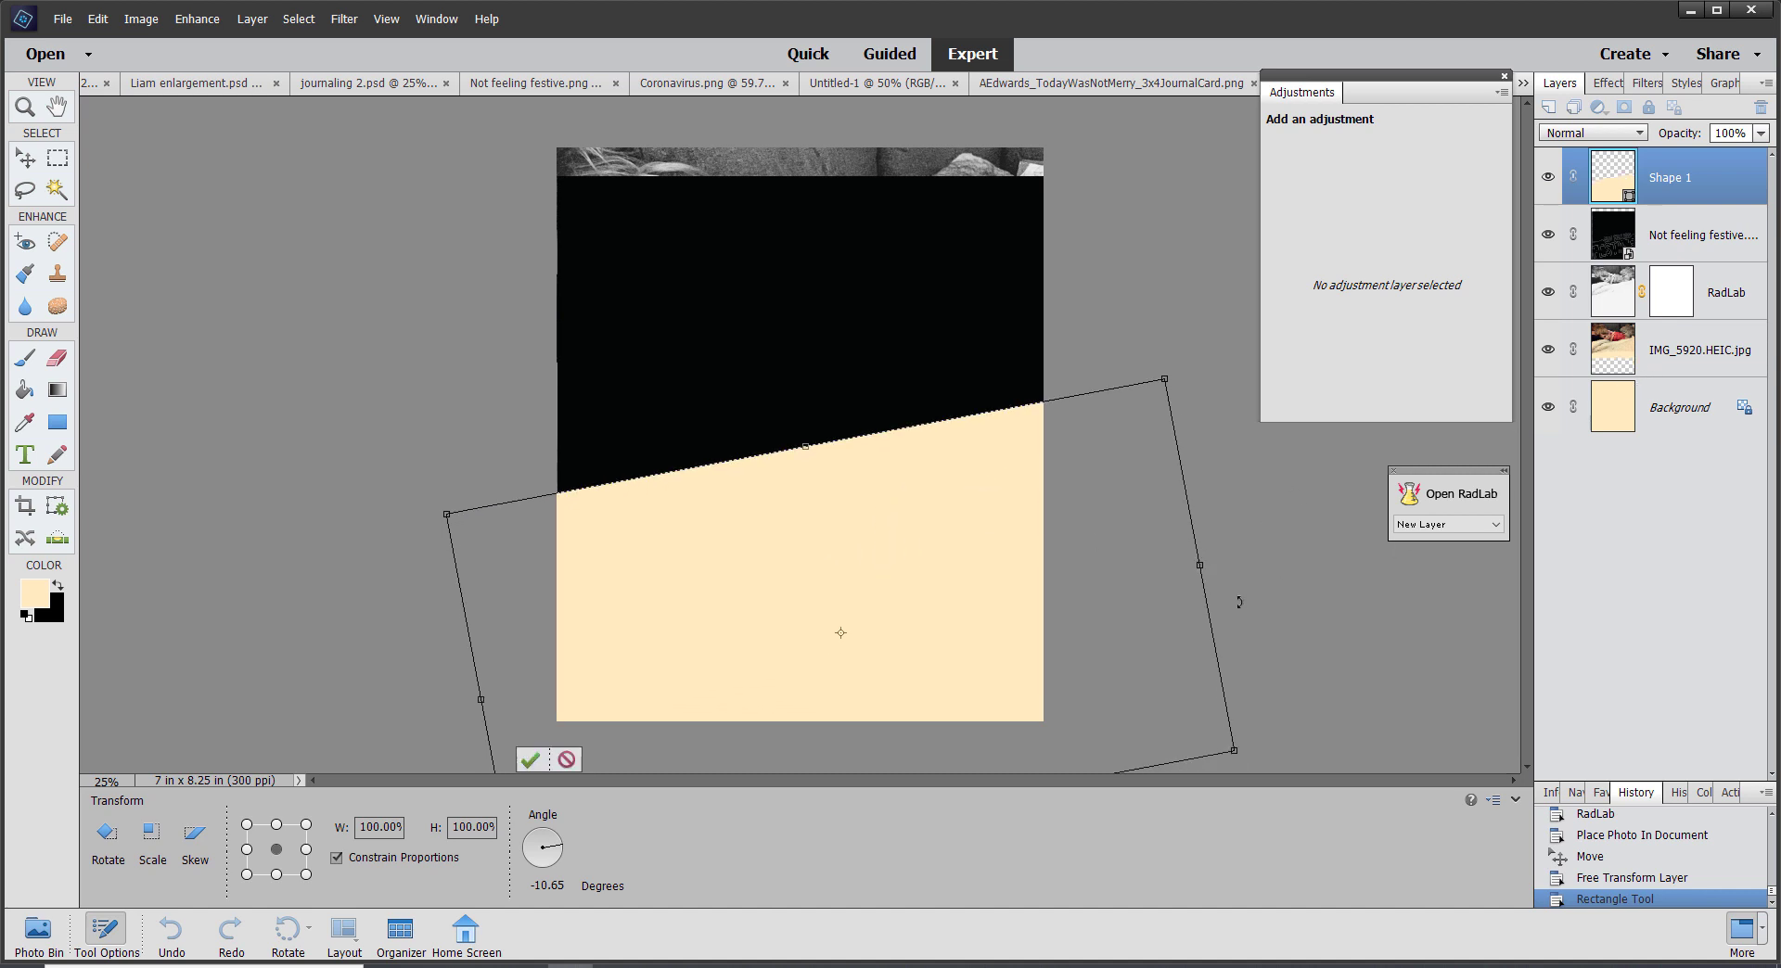
click(529, 760)
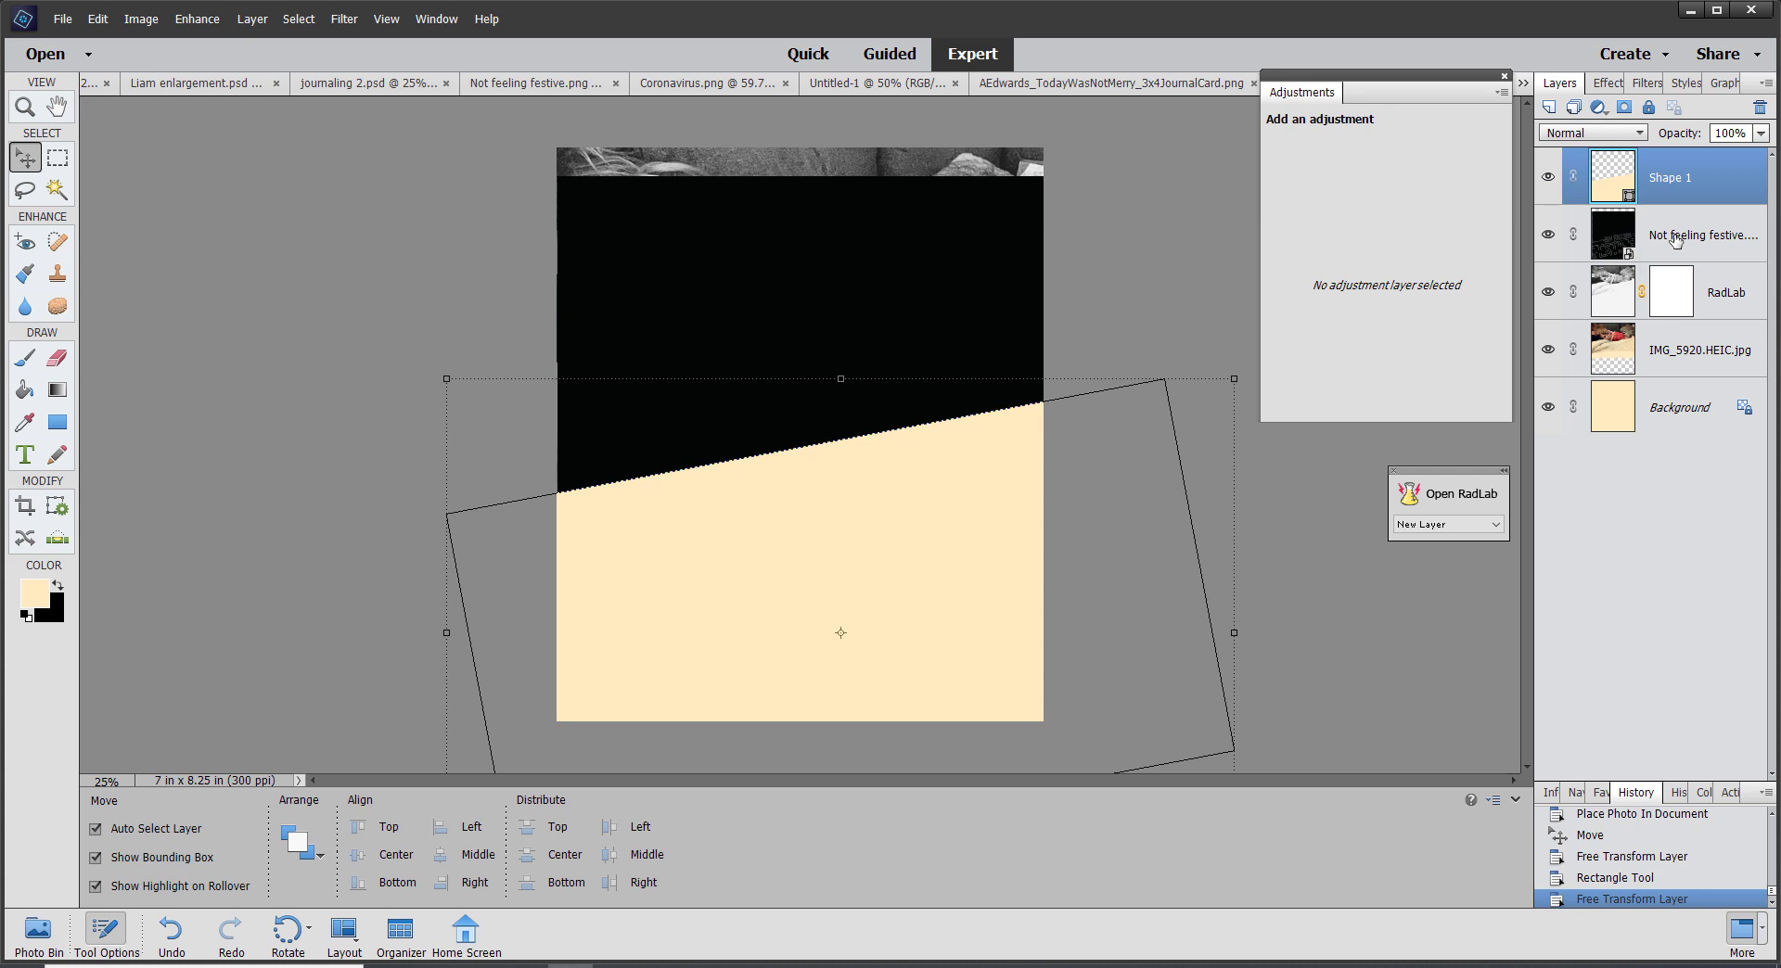
Move the Not feeling festive layer above the tilted rectangle and clip it to that shape
drag(1675, 239, 1688, 165)
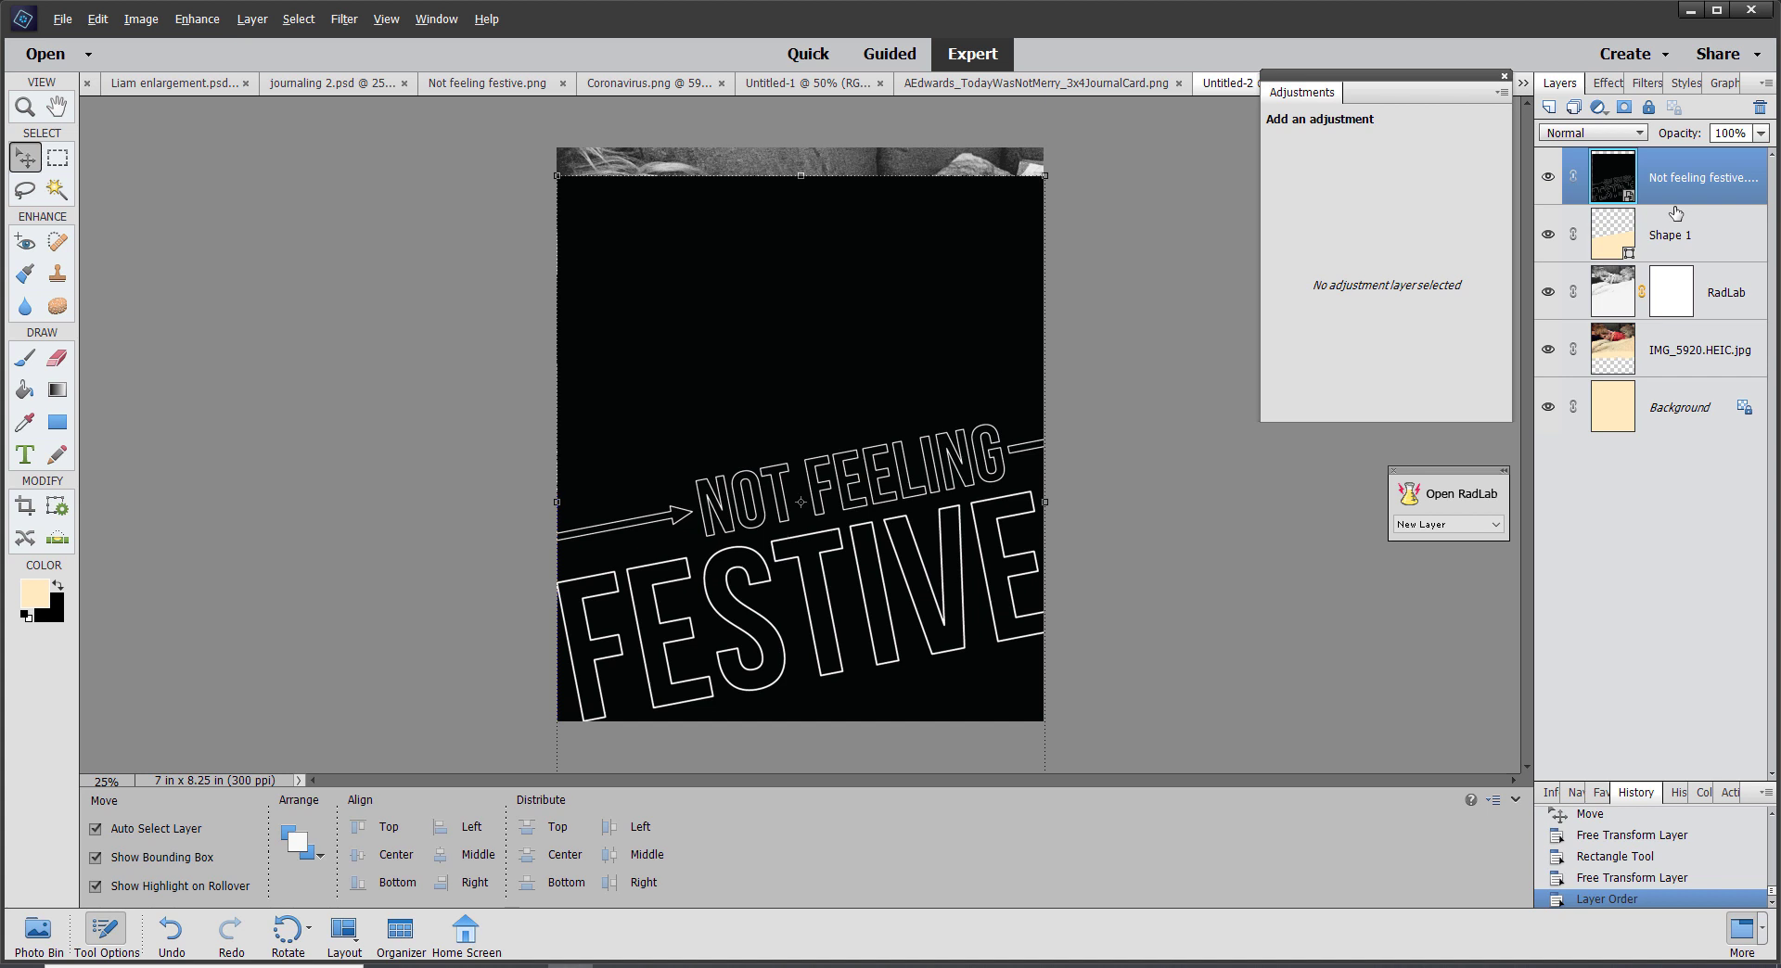
key(alt)
key(alt)
alt+click(1679, 205)
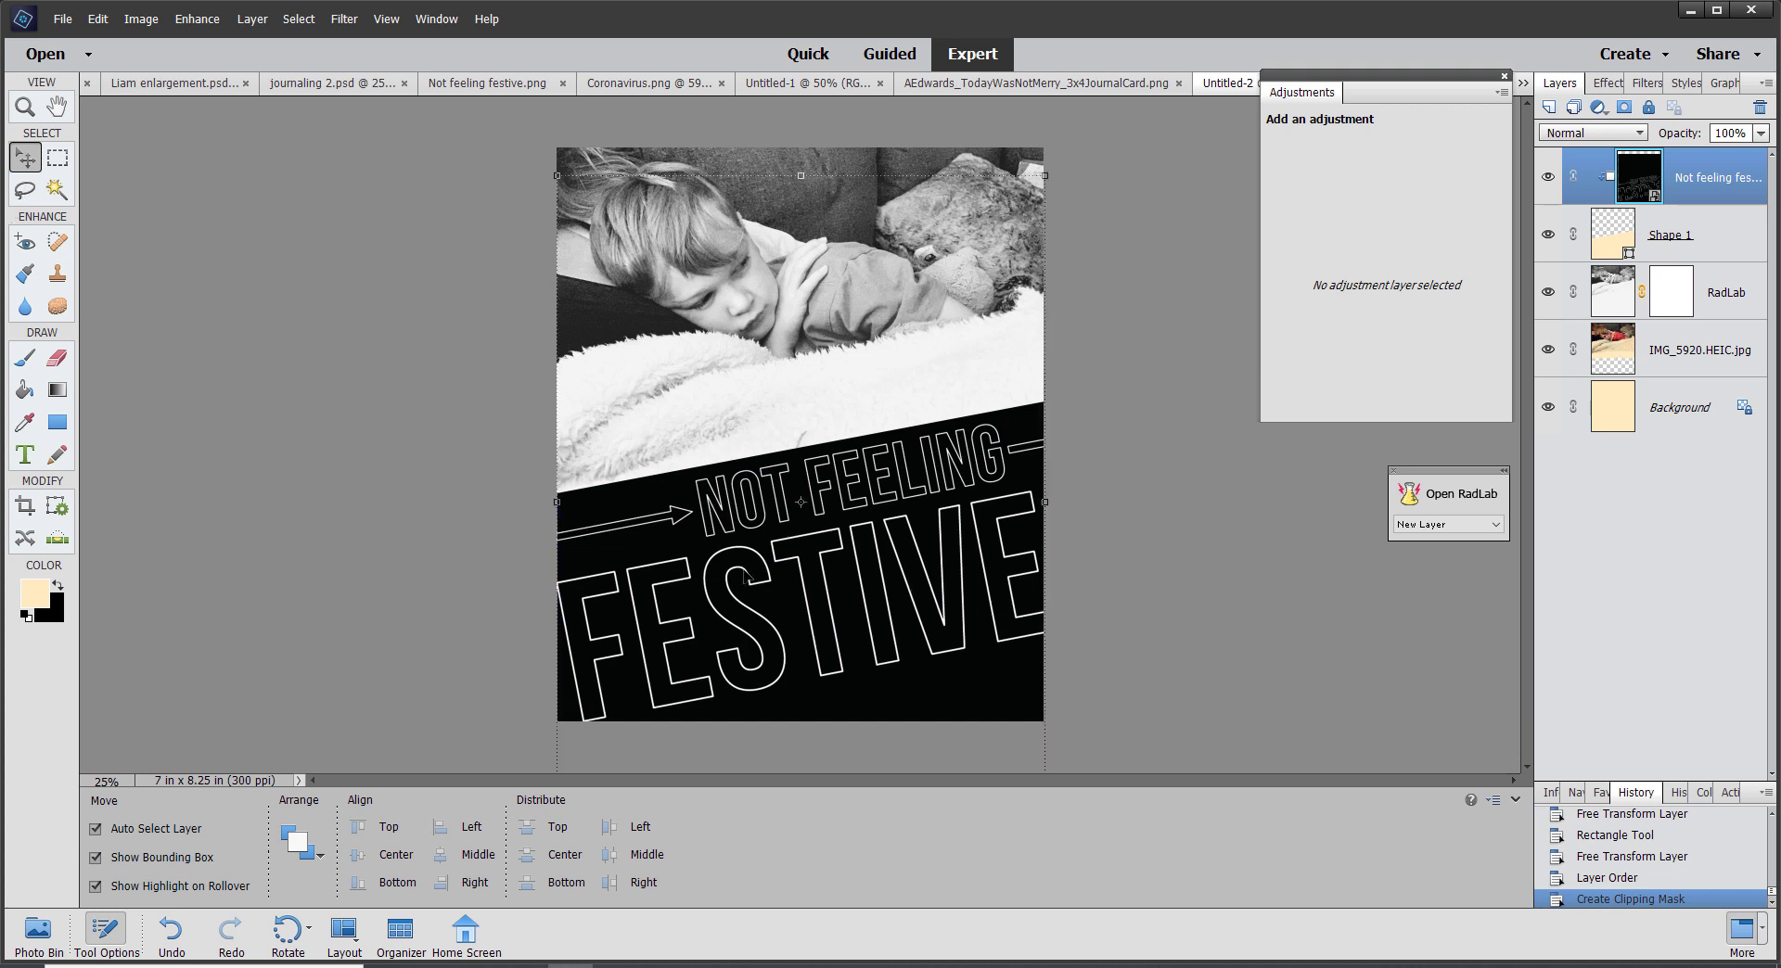
Nudge the clipped Not feeling festive lettering slightly down within the tilted shape
key(shift+Down)
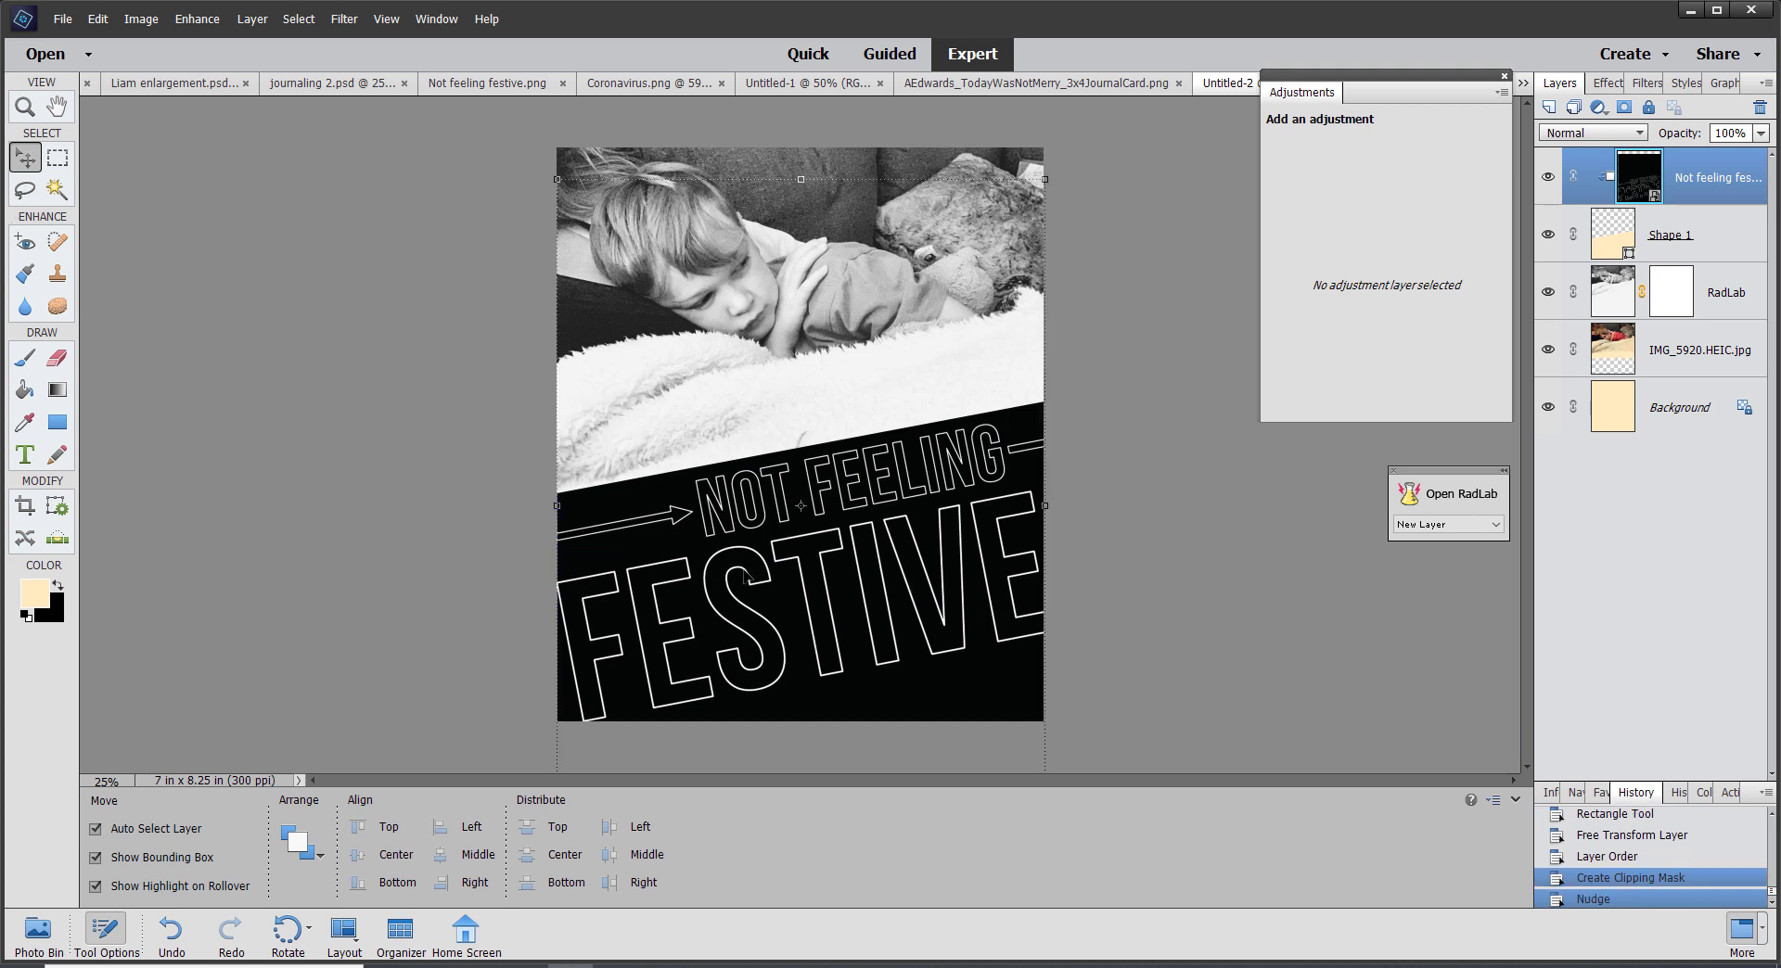
key(shift+Down)
key(shift+Down)
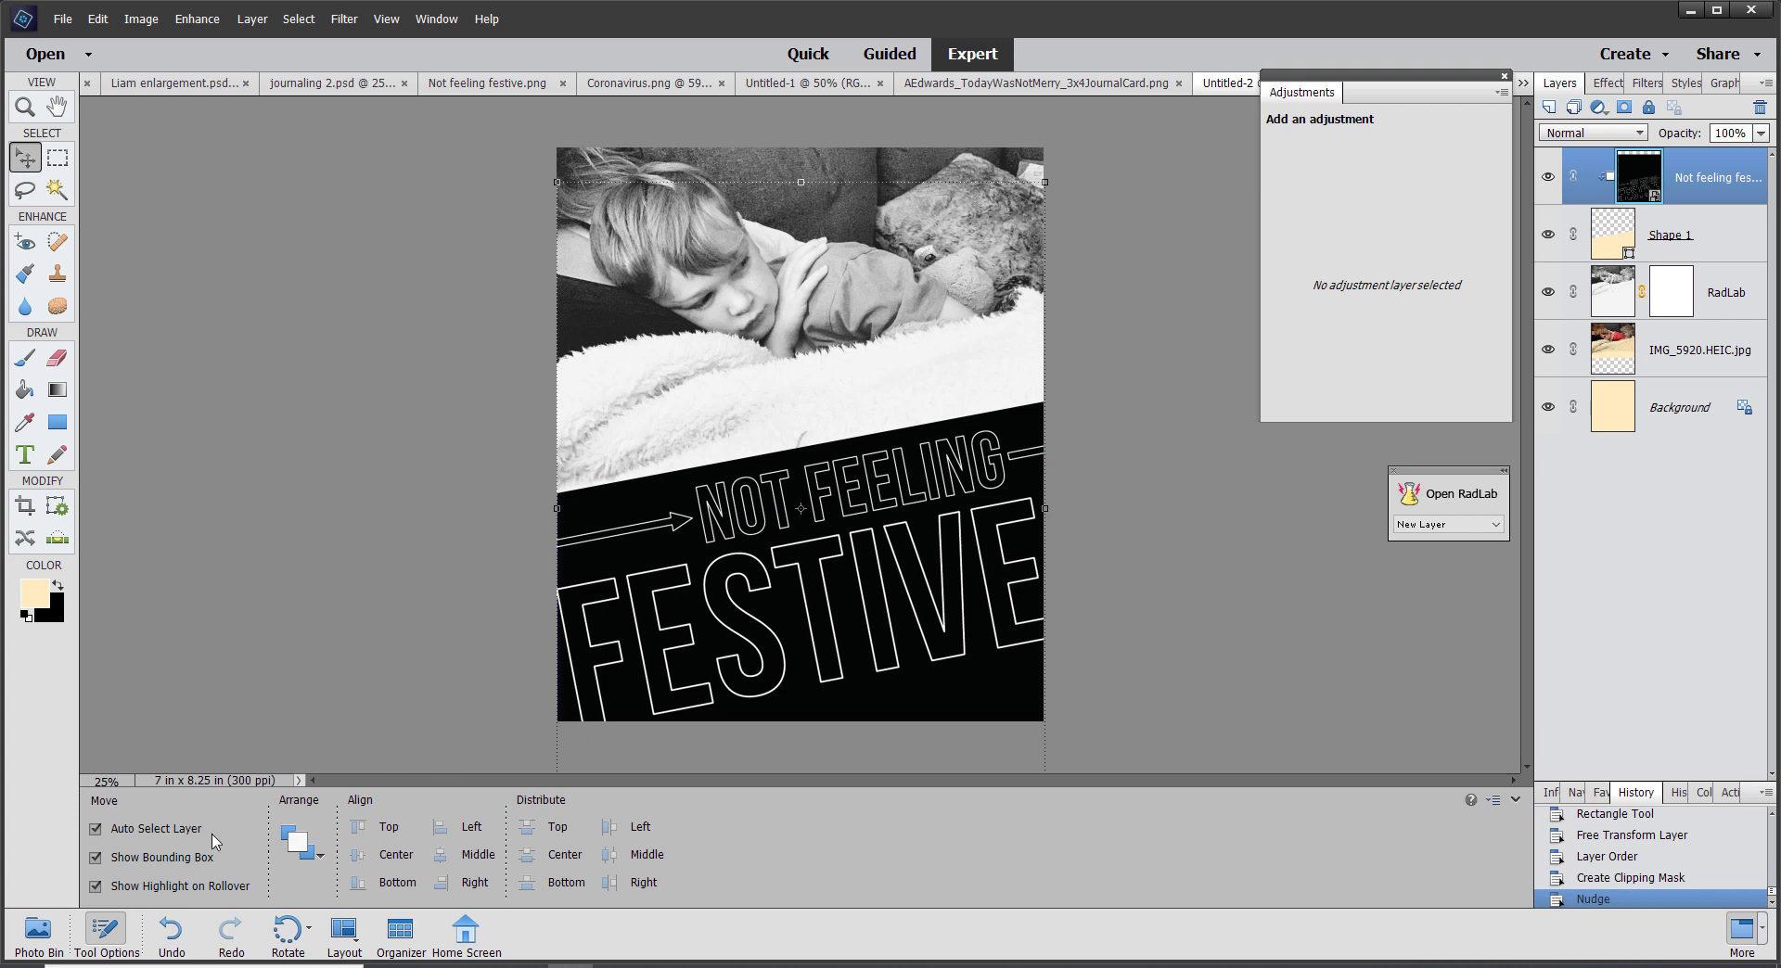
View the Today Was Not Very Merry journal card and switch to the journaling 2.psd document for reference
click(35, 939)
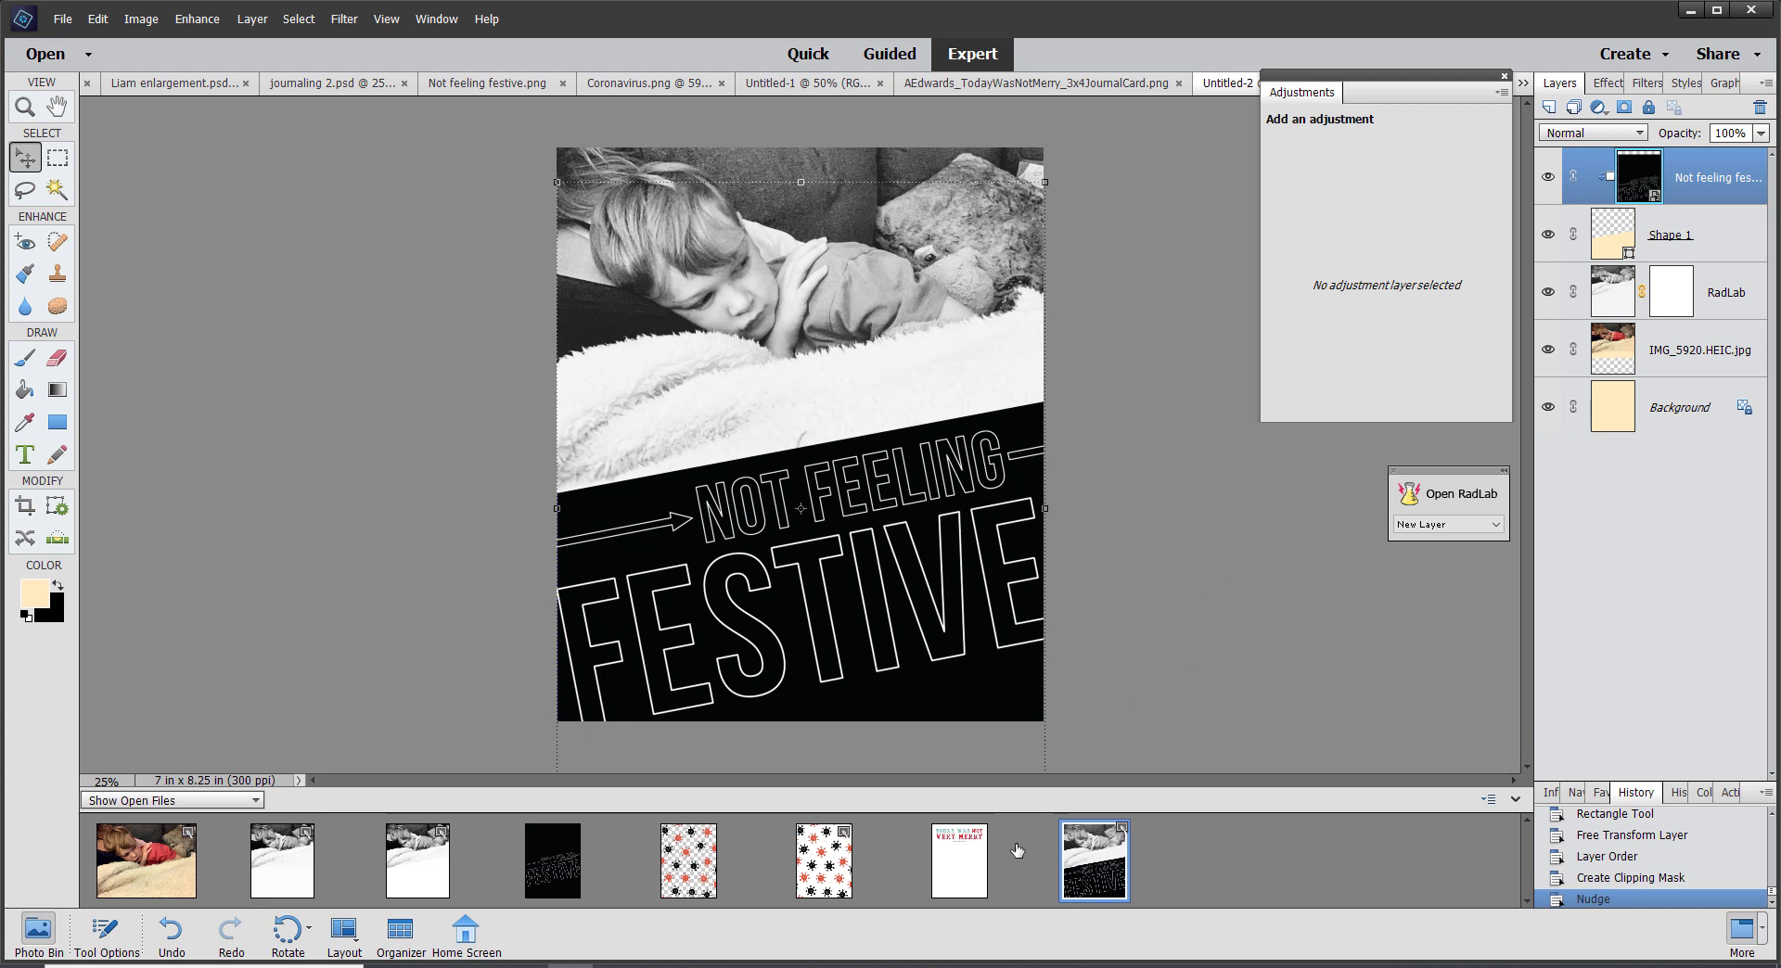
click(975, 863)
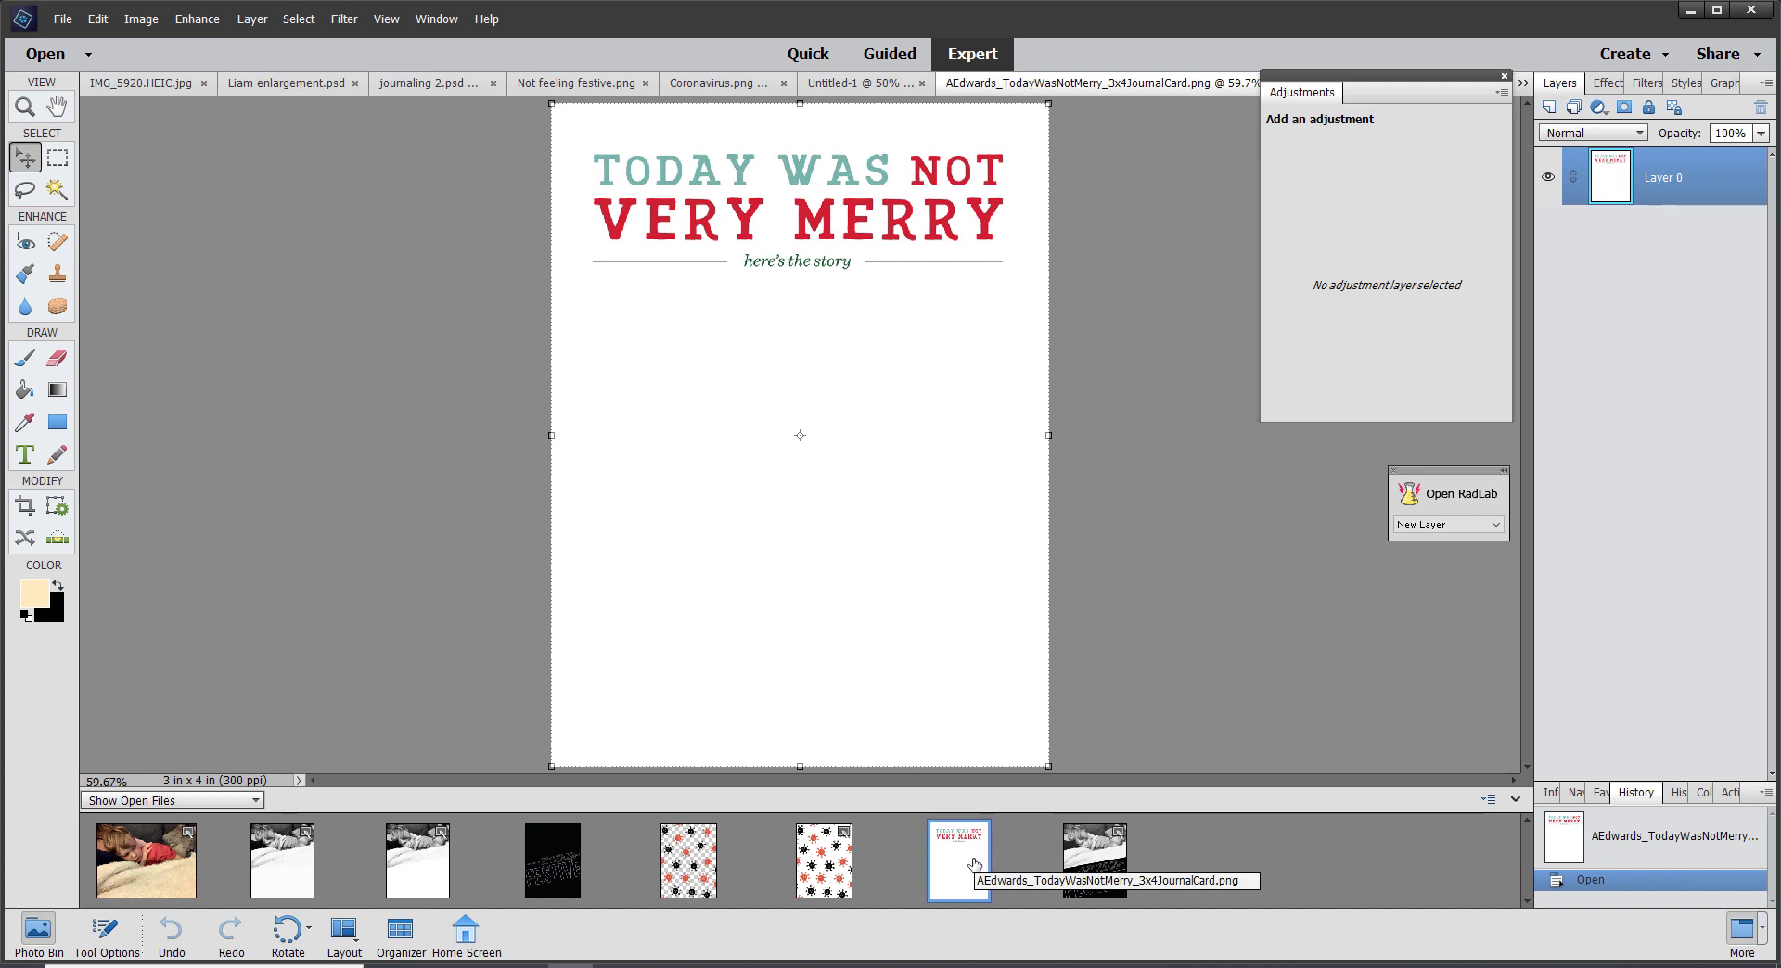
click(290, 871)
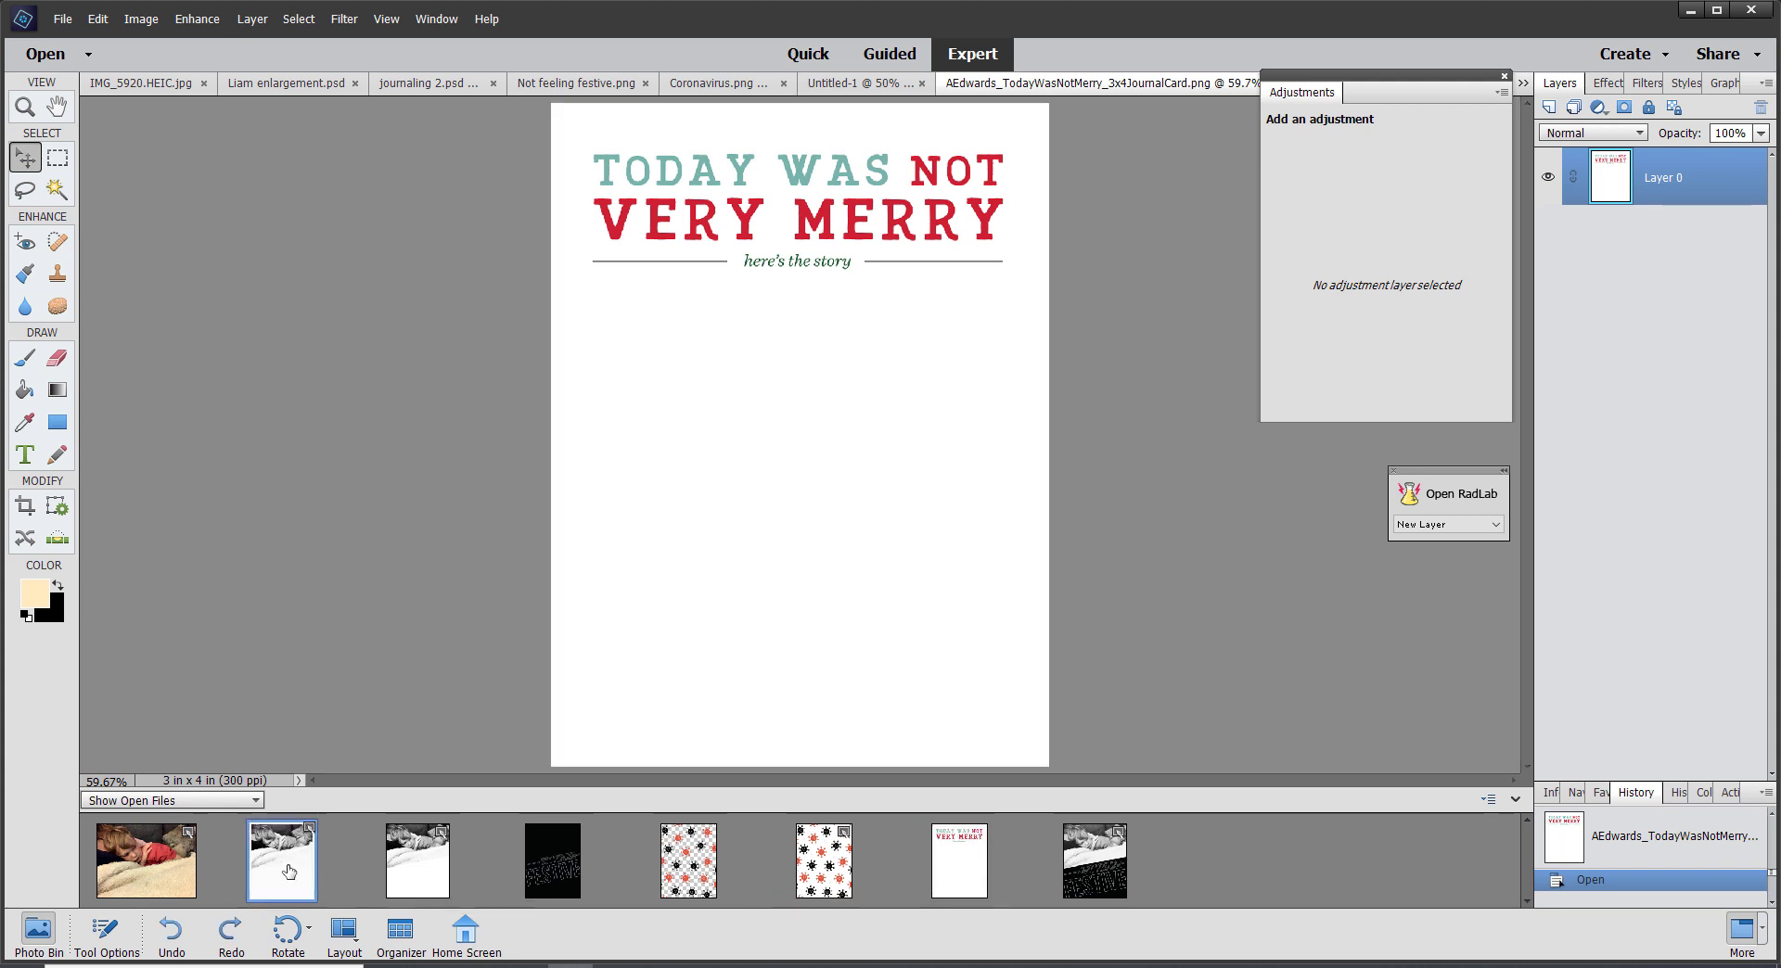
click(412, 872)
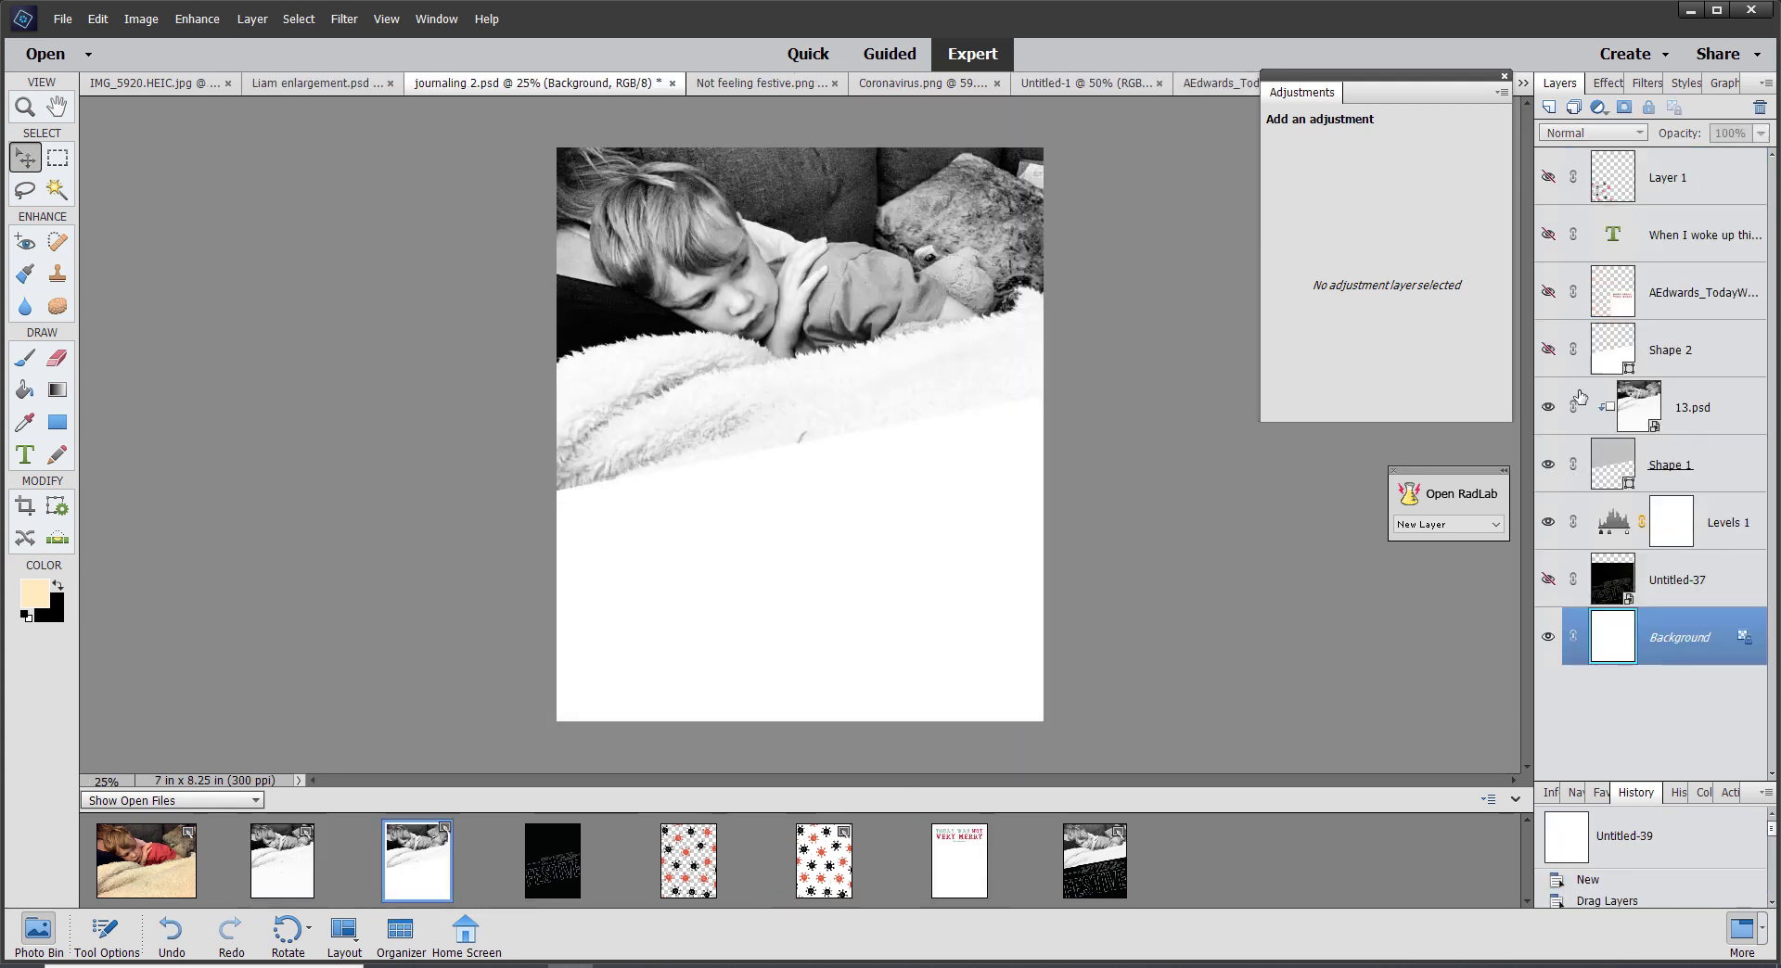
Show the virus artwork, journaling text, Today Was Not Very Merry card and Shape 2 layers in journaling 2.psd
click(1548, 176)
click(1548, 234)
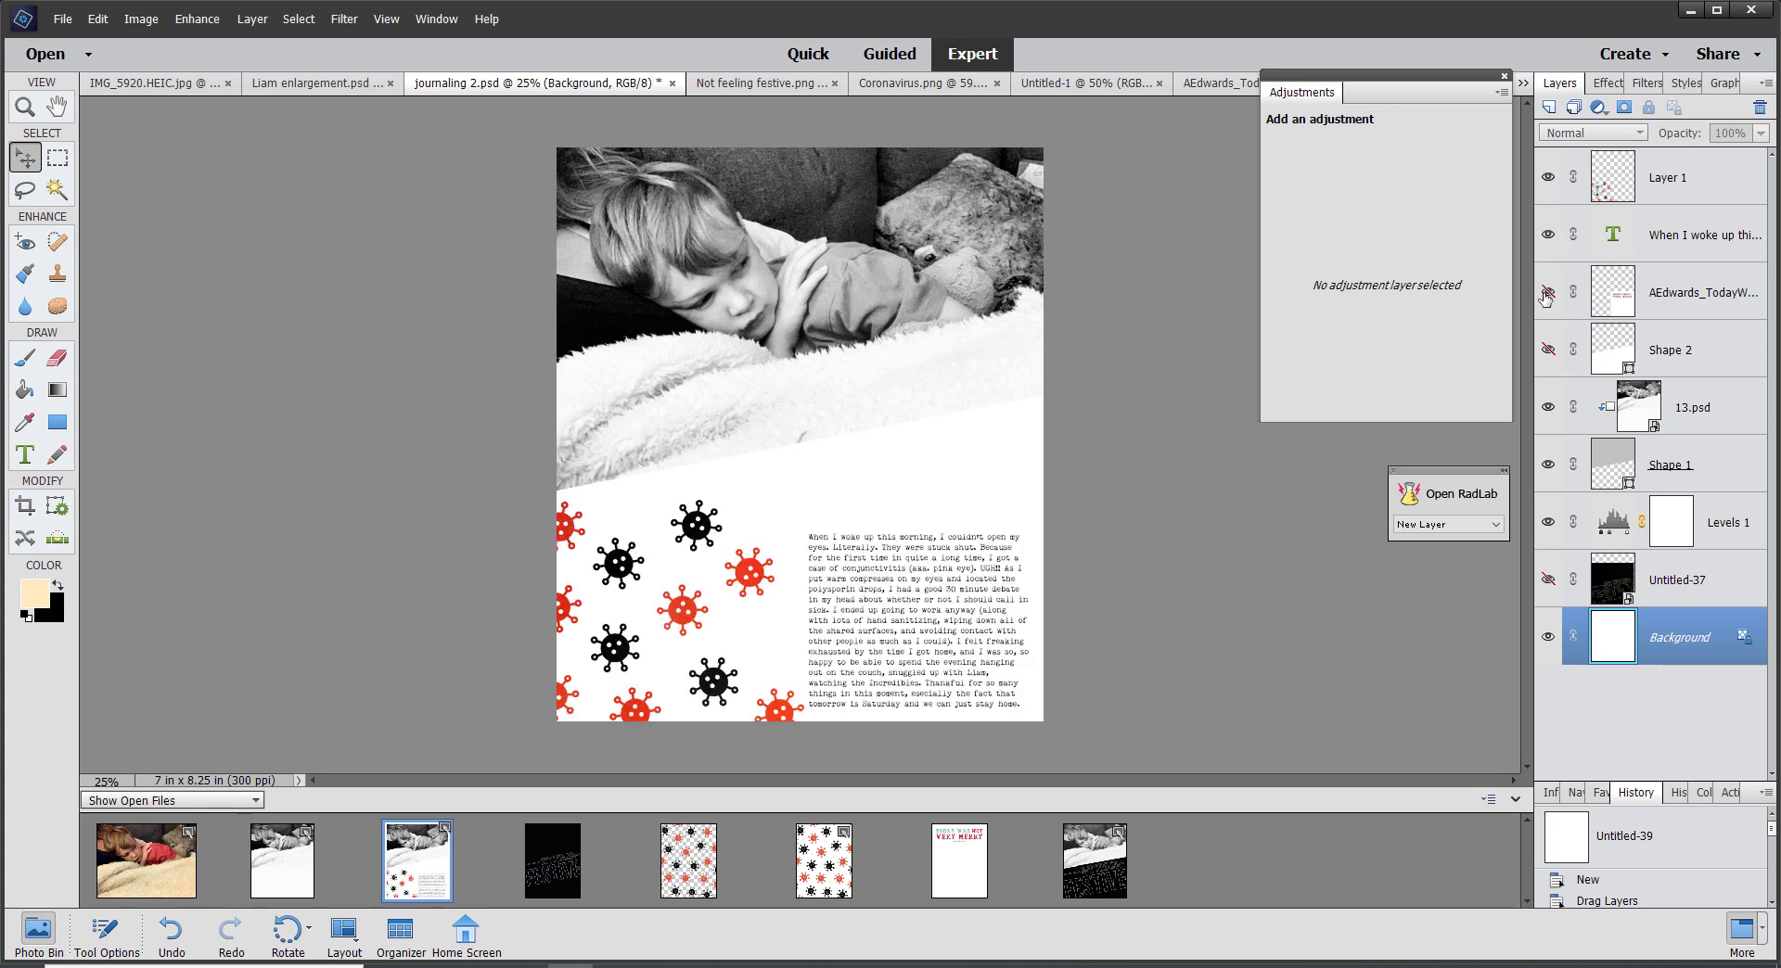
click(1547, 293)
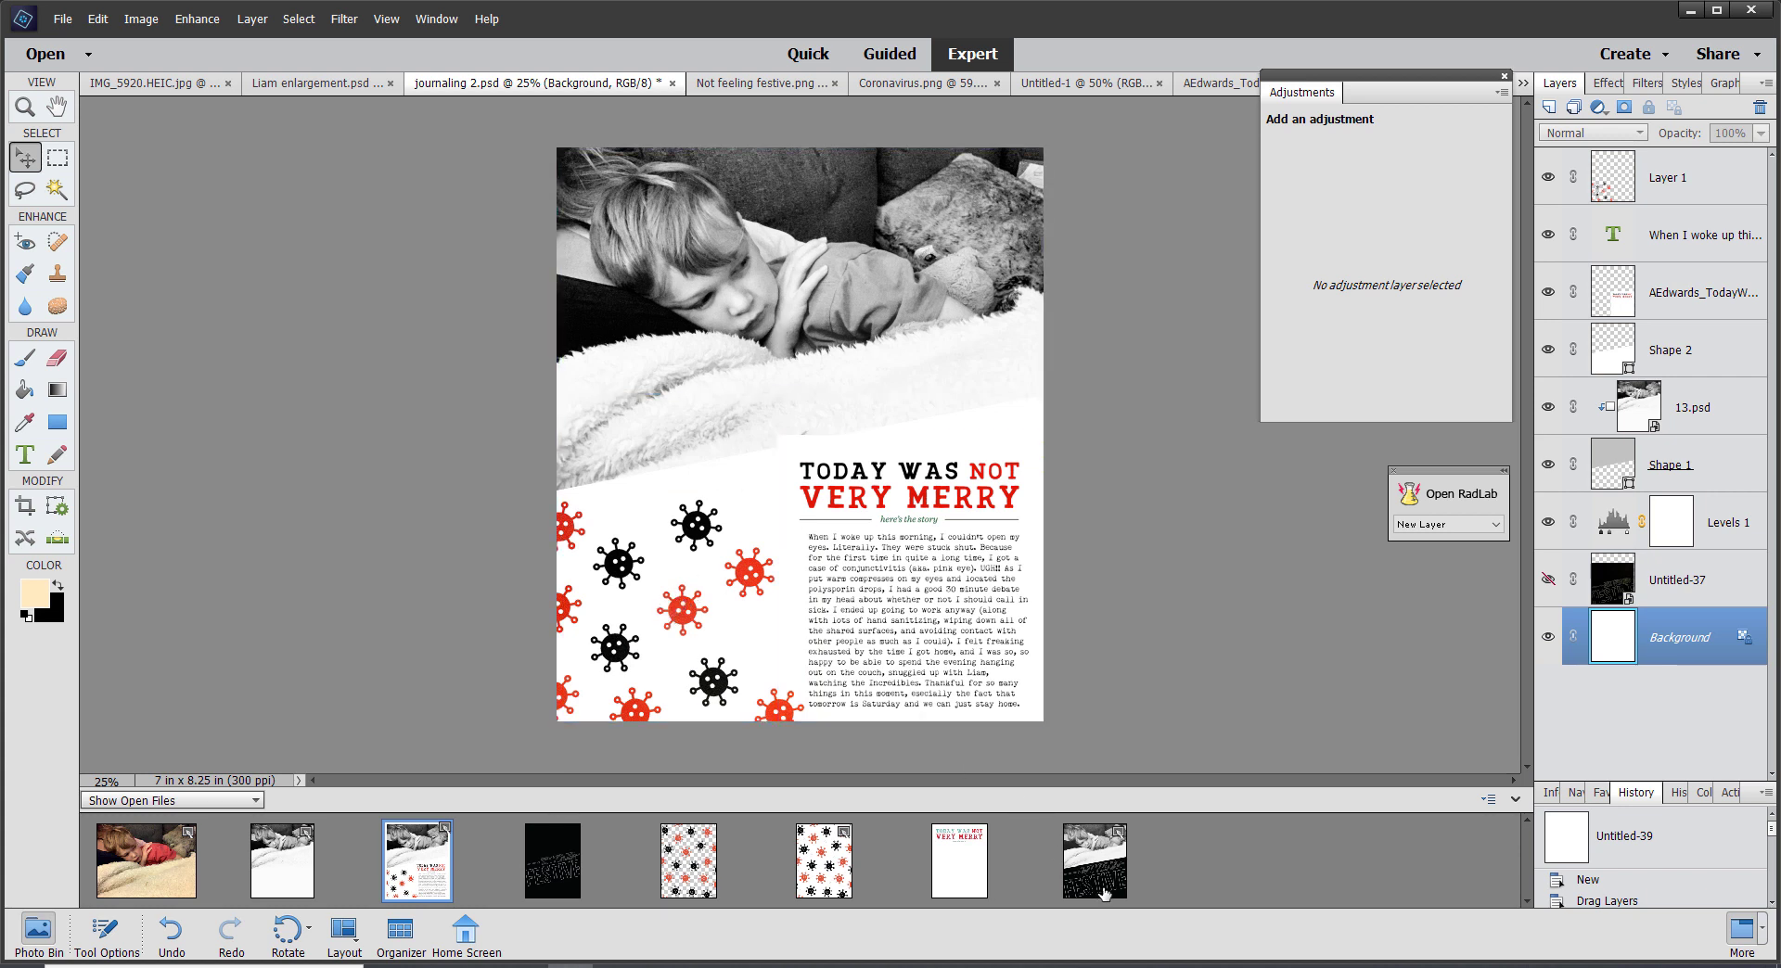
Compare the original Today Was Not Very Merry card with the recolored title in journaling 2.psd and the red-and-black virus pattern card
click(962, 877)
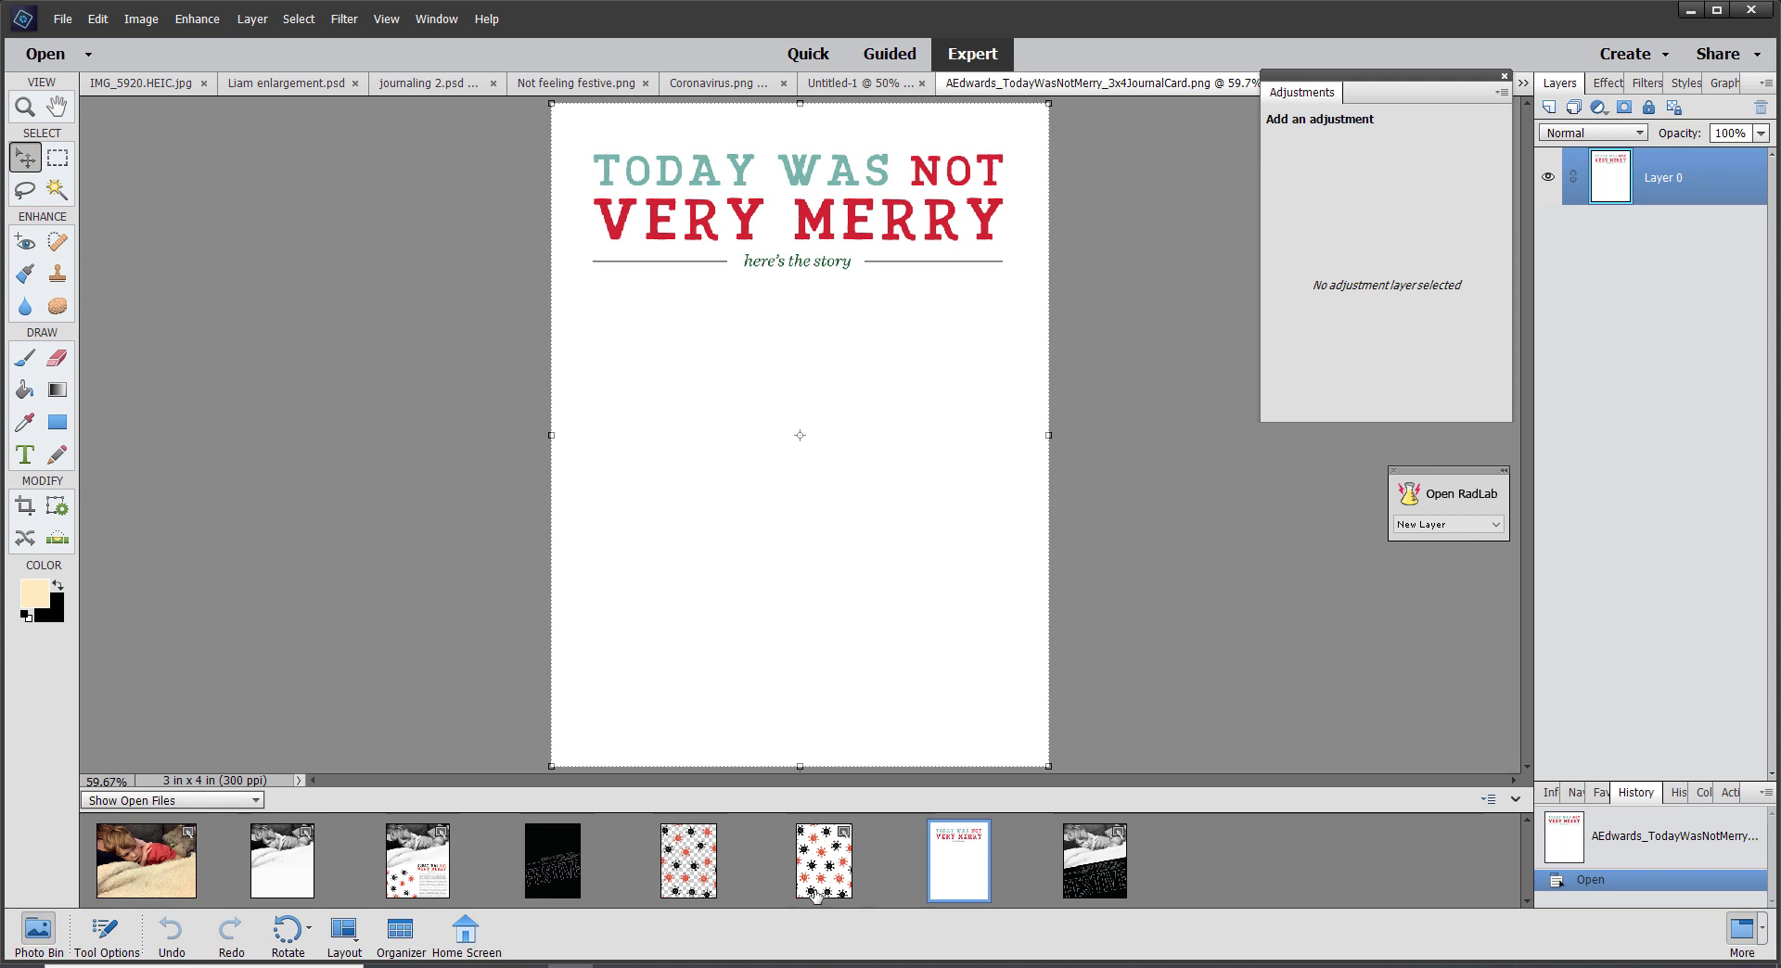
click(453, 869)
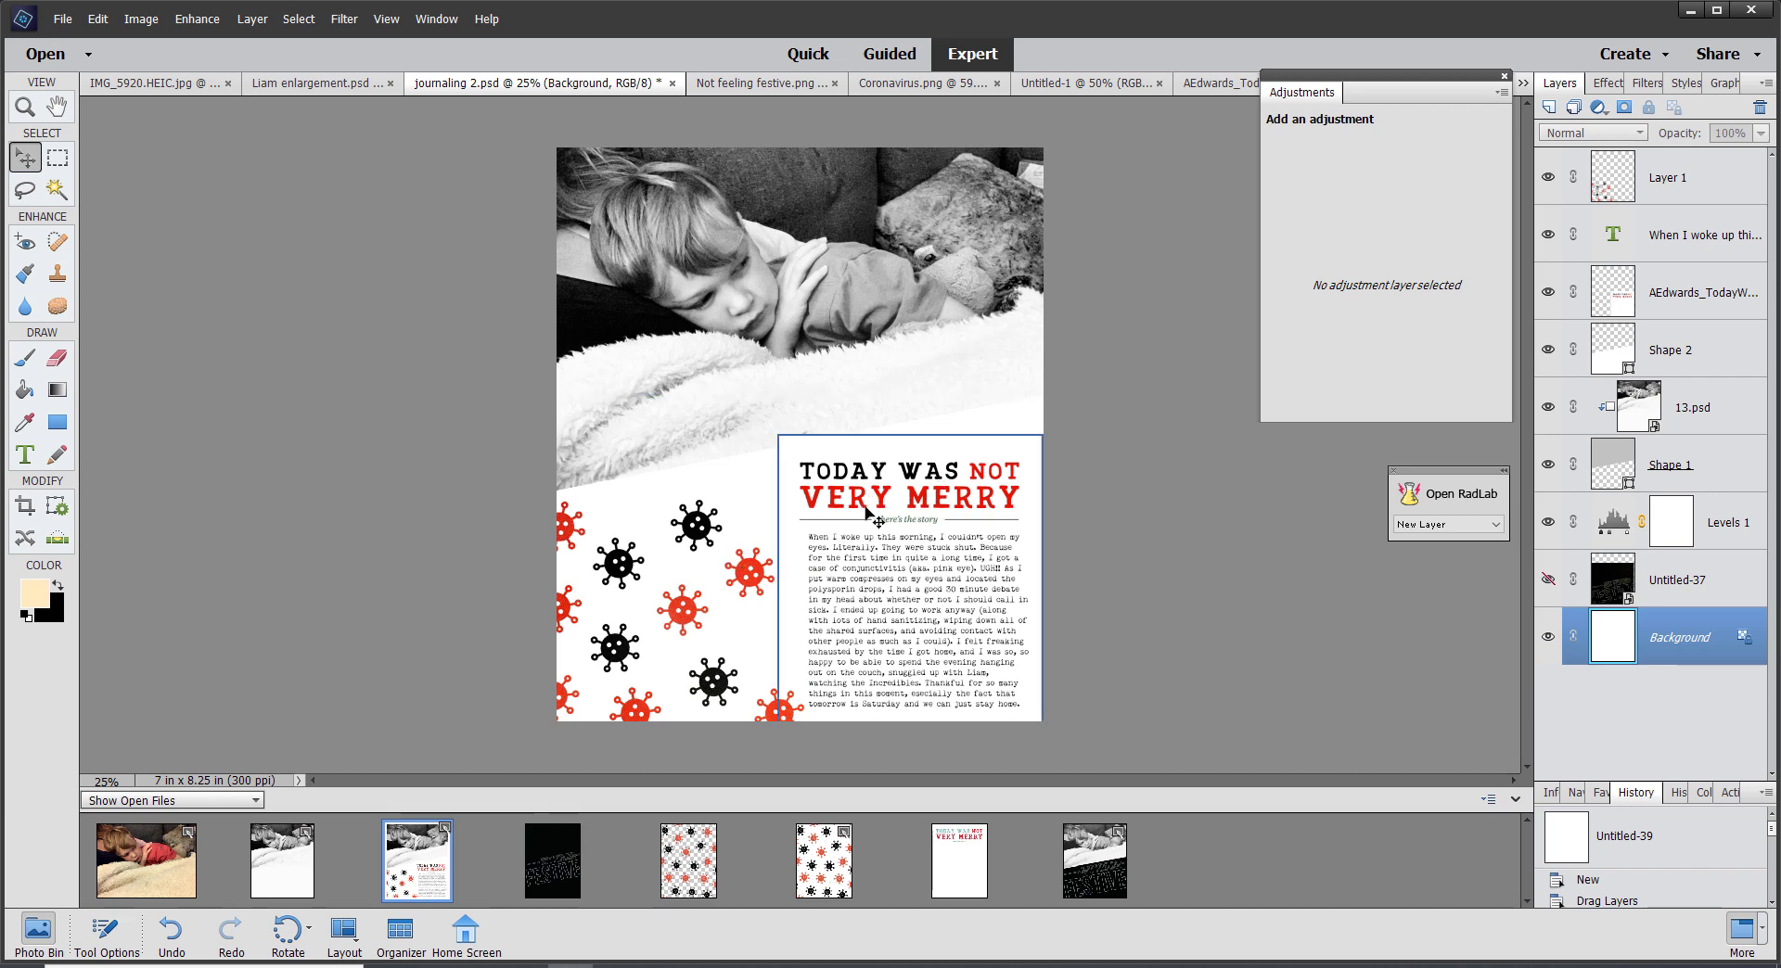
click(964, 888)
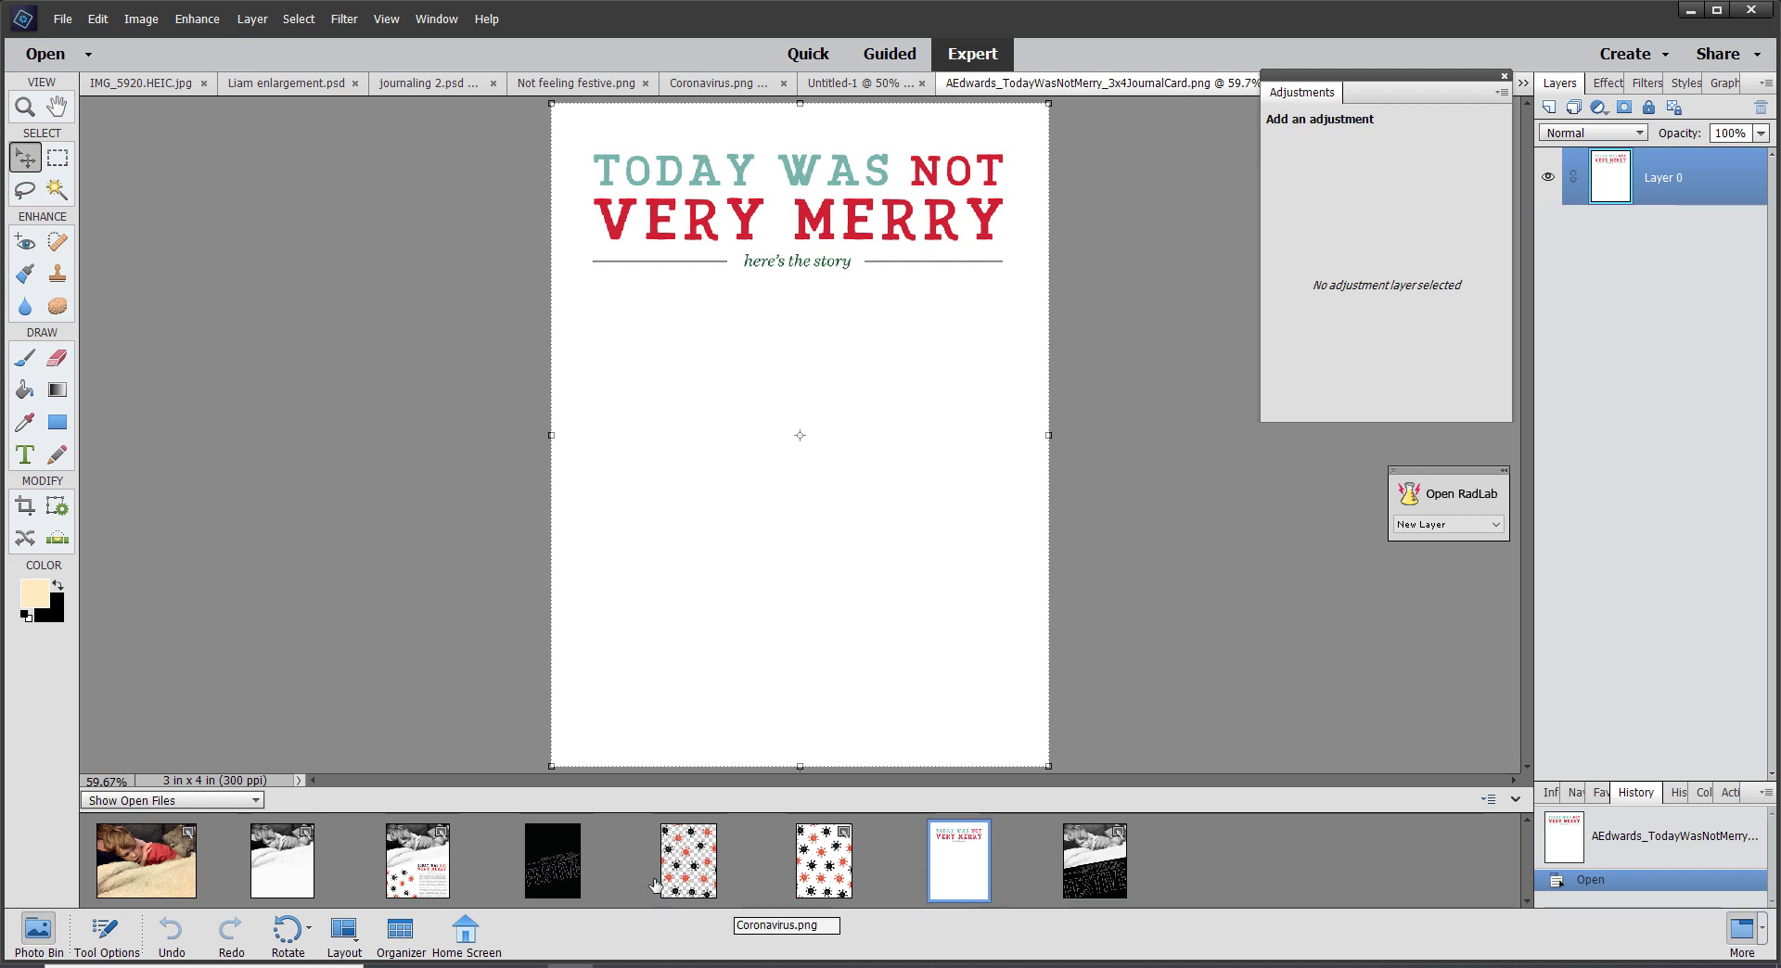
click(417, 861)
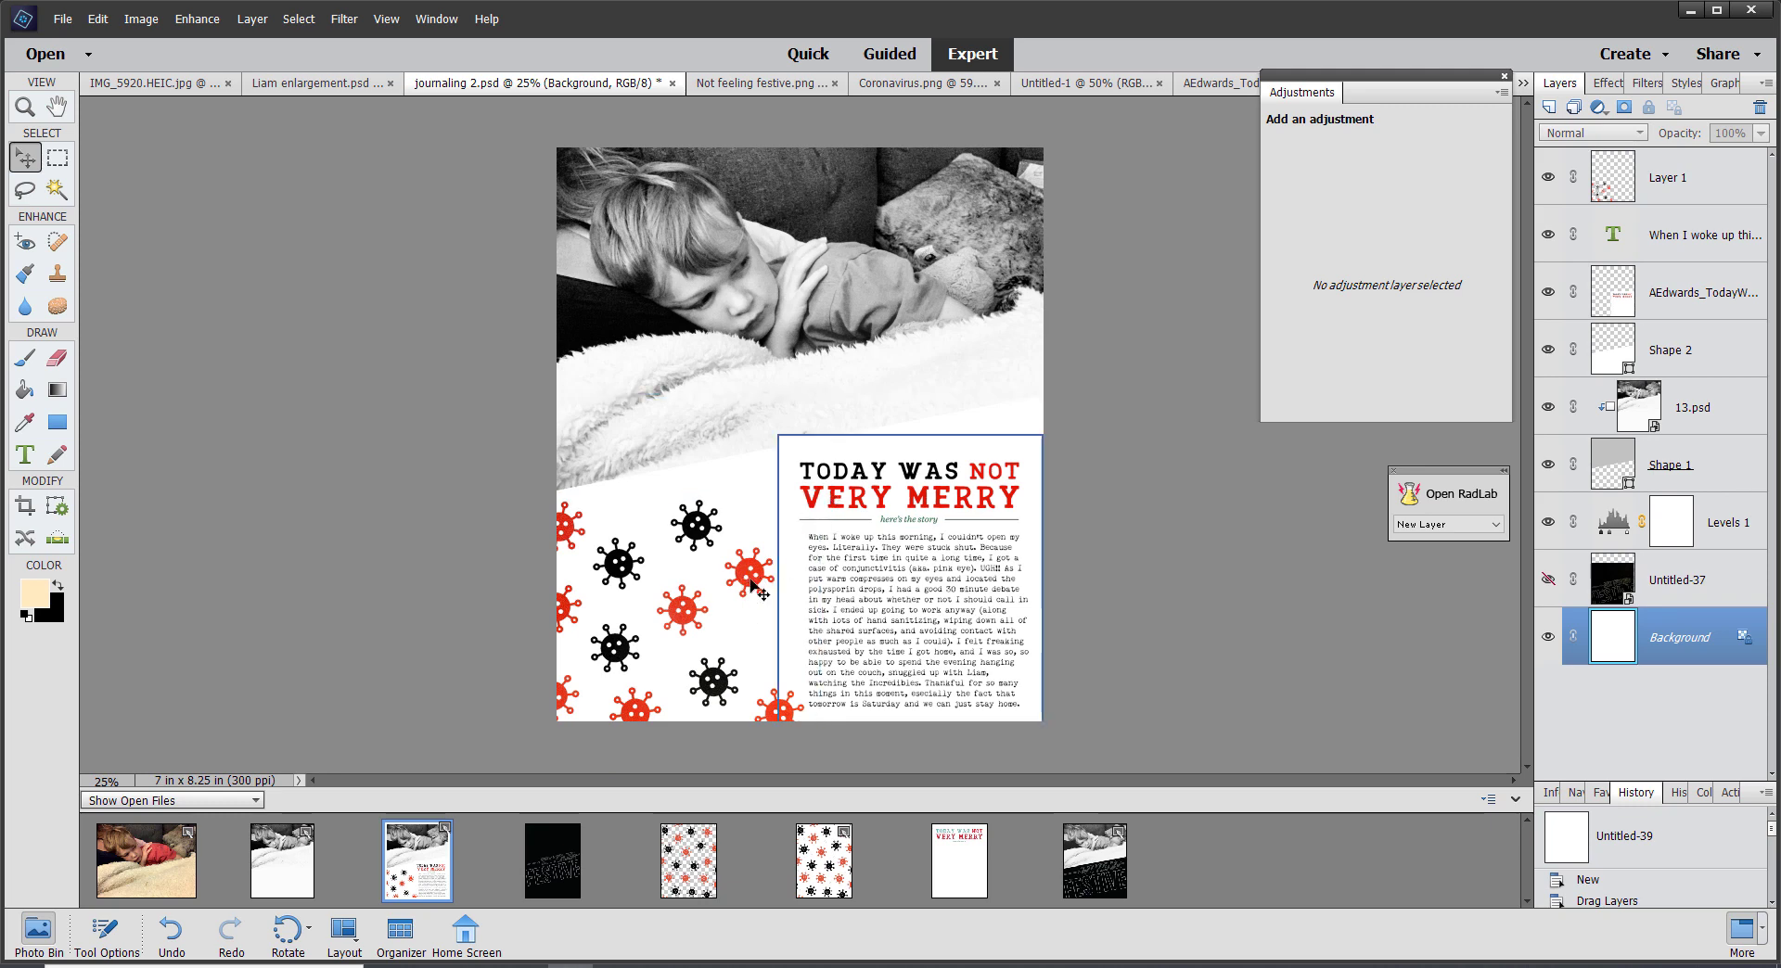
click(958, 862)
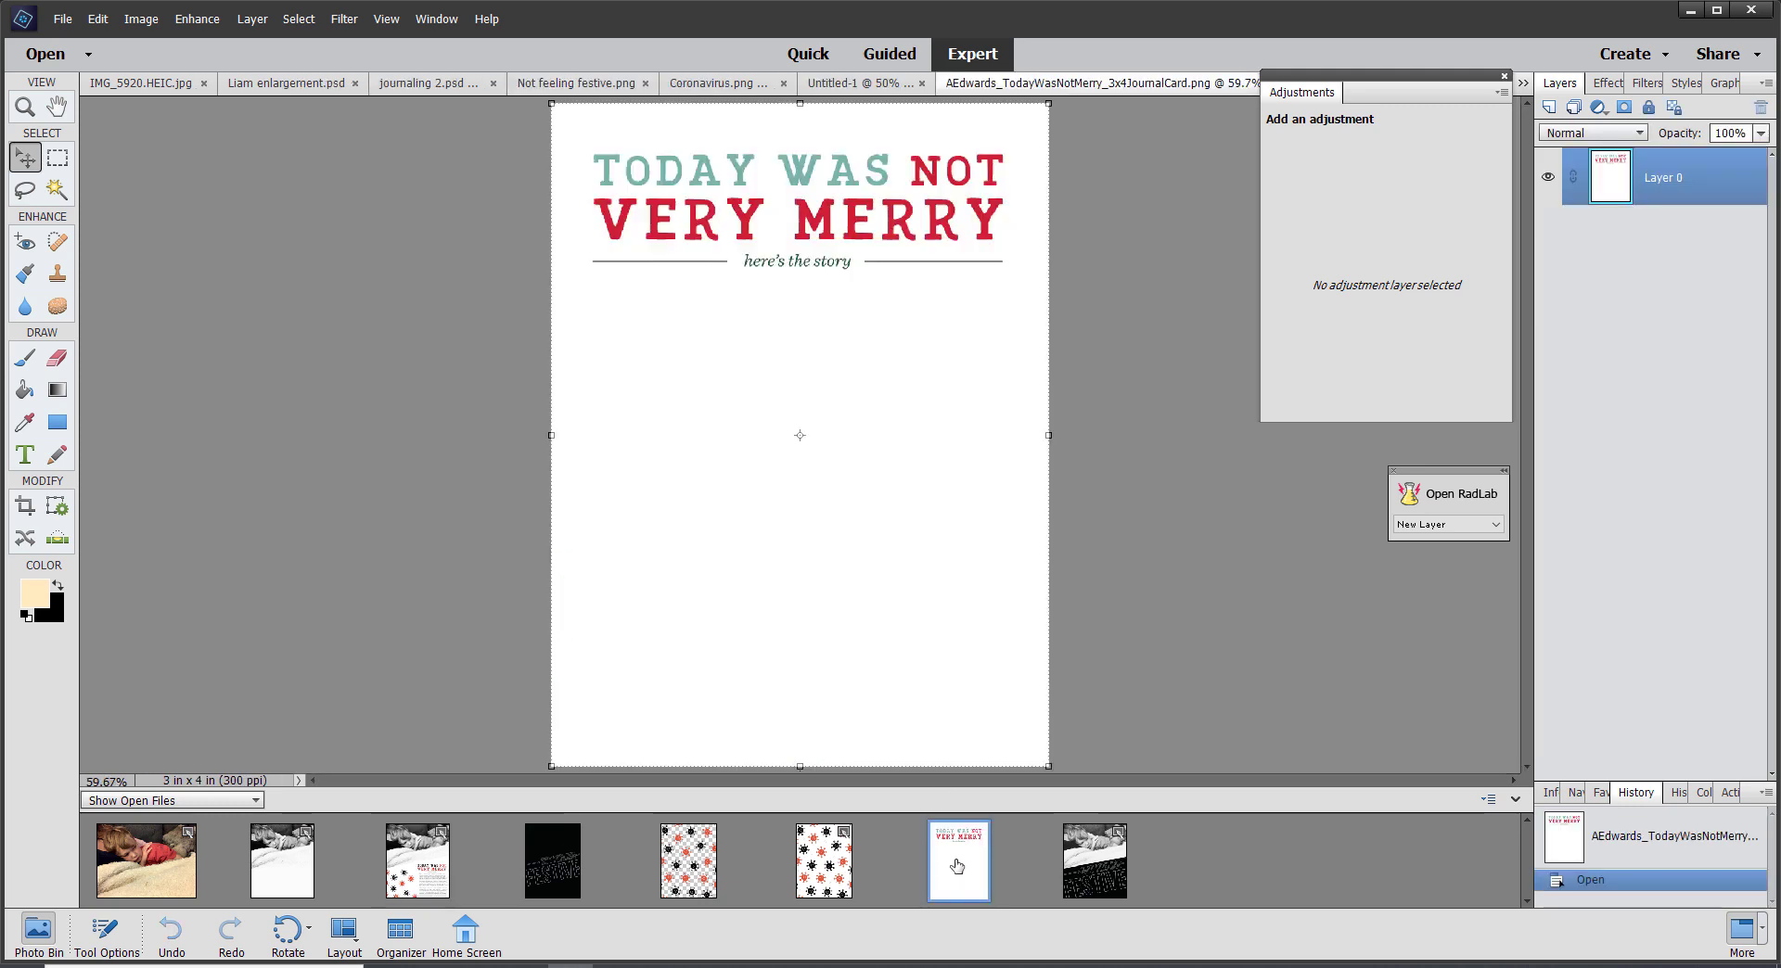
click(824, 867)
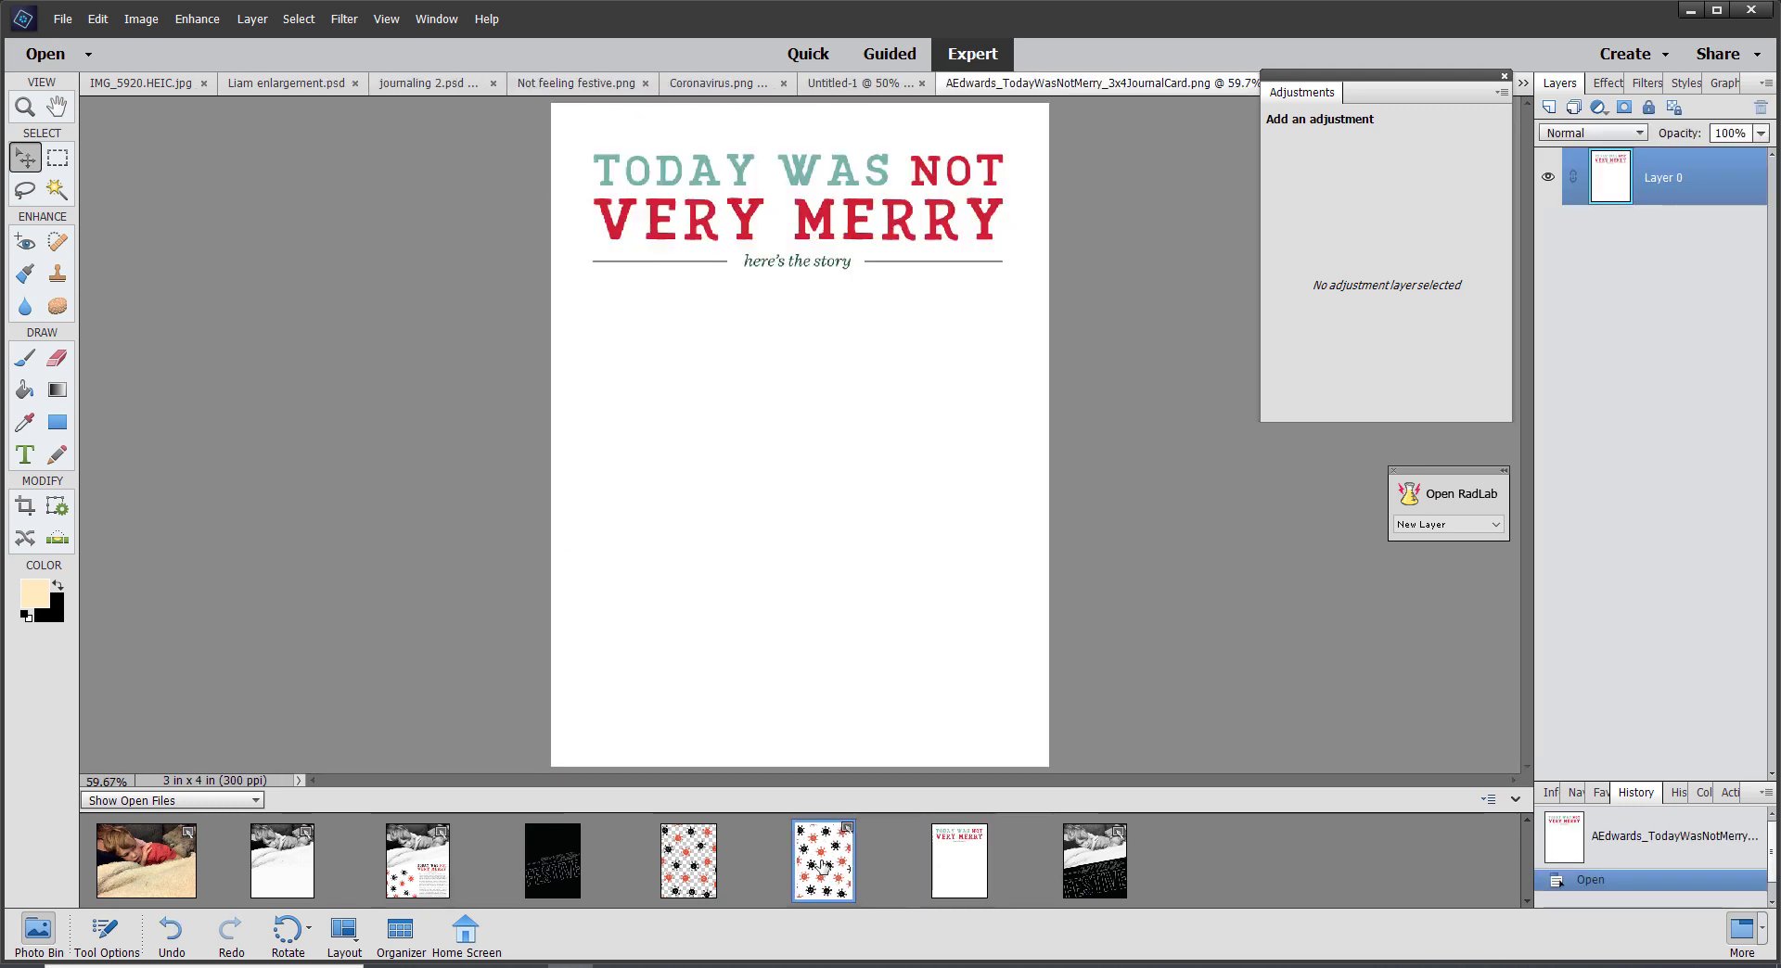
click(964, 884)
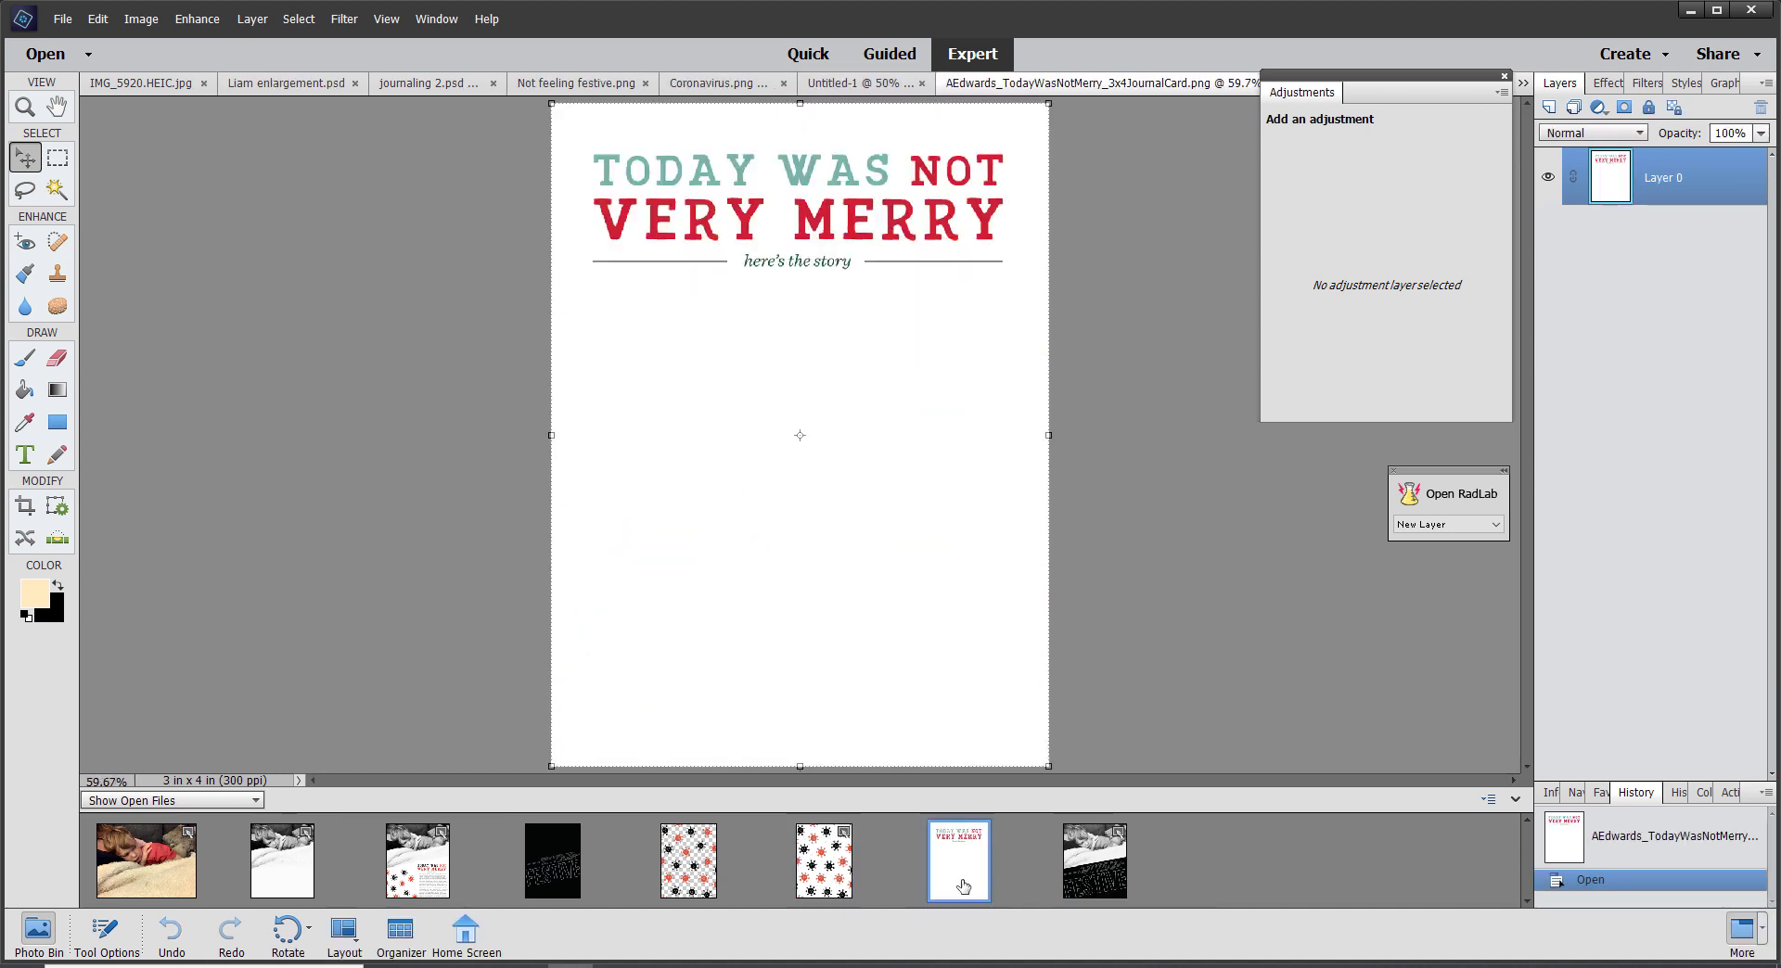
click(828, 870)
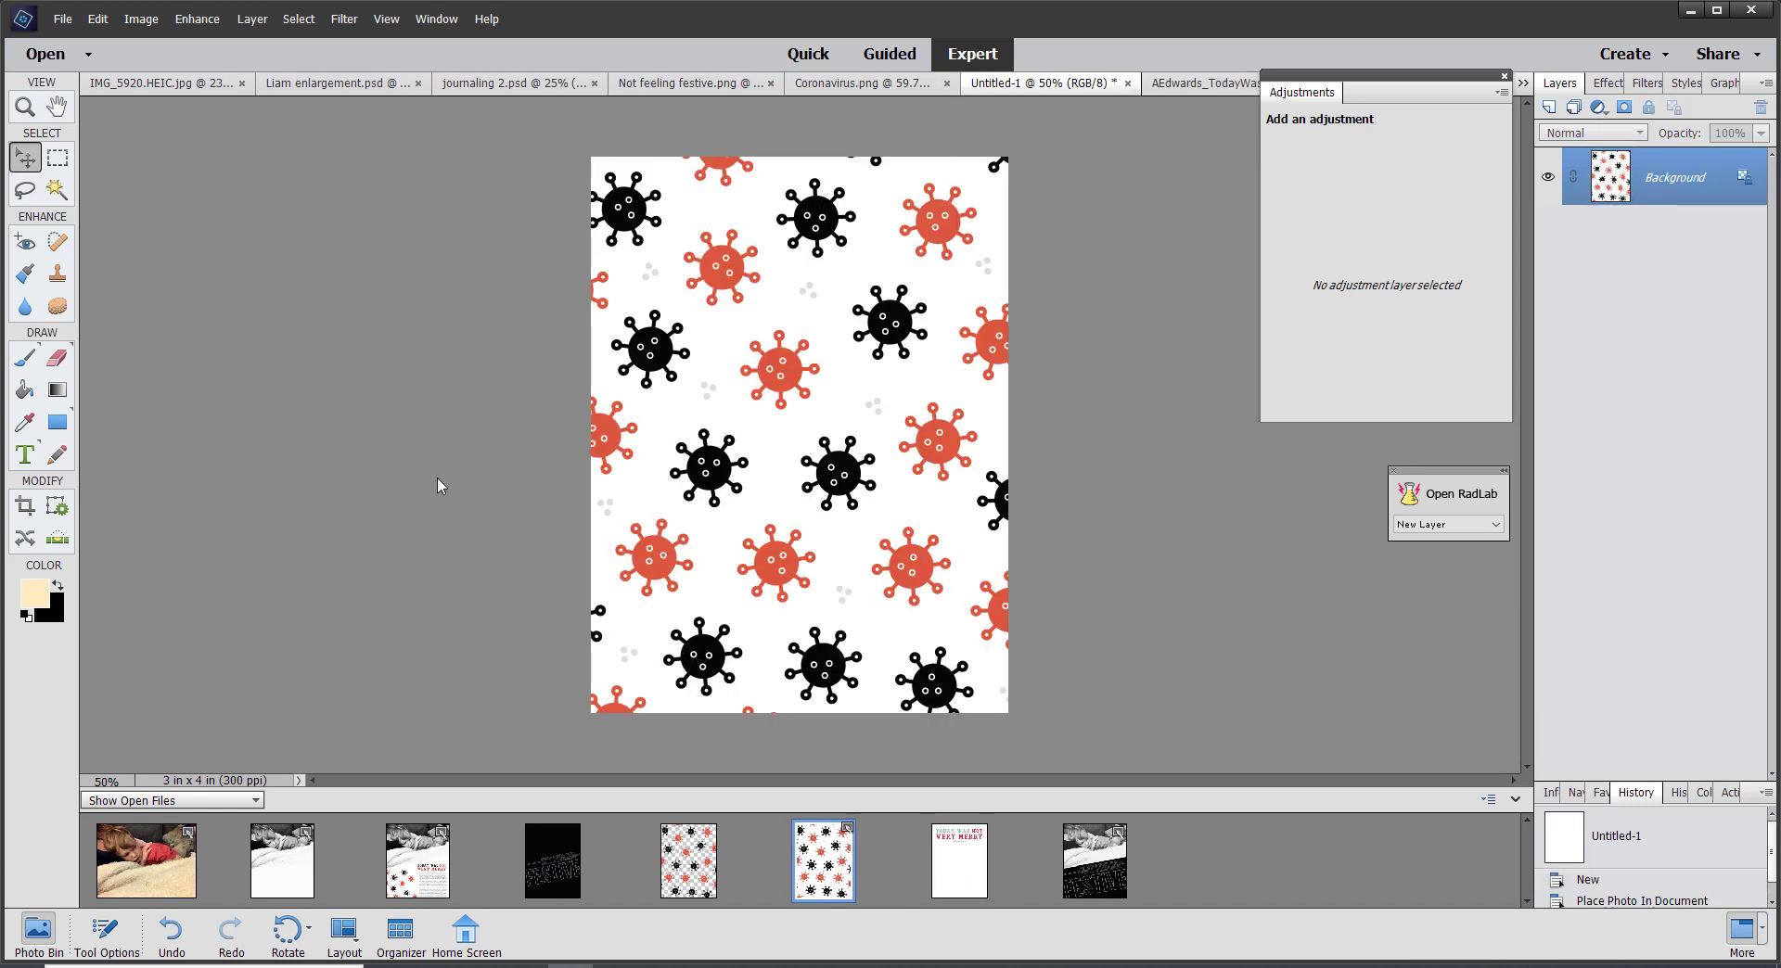
click(960, 869)
Sample the orange-red of a virus in the Untitled-1 pattern as the foreground color
click(829, 870)
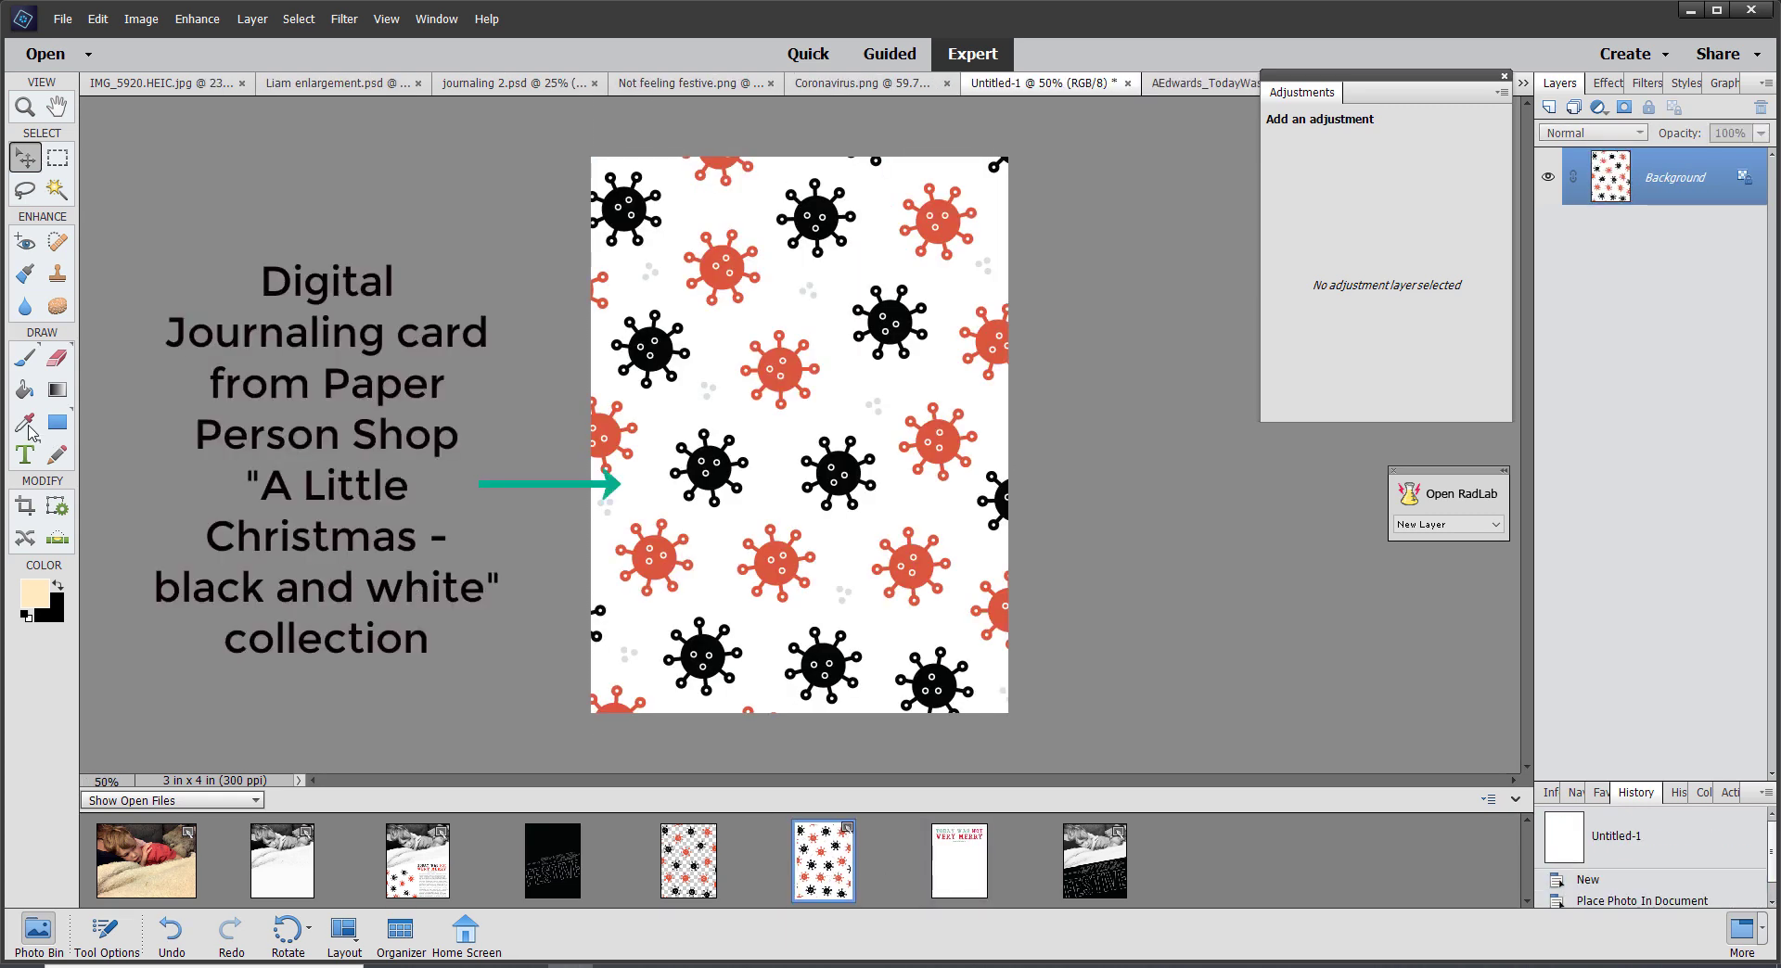
click(26, 424)
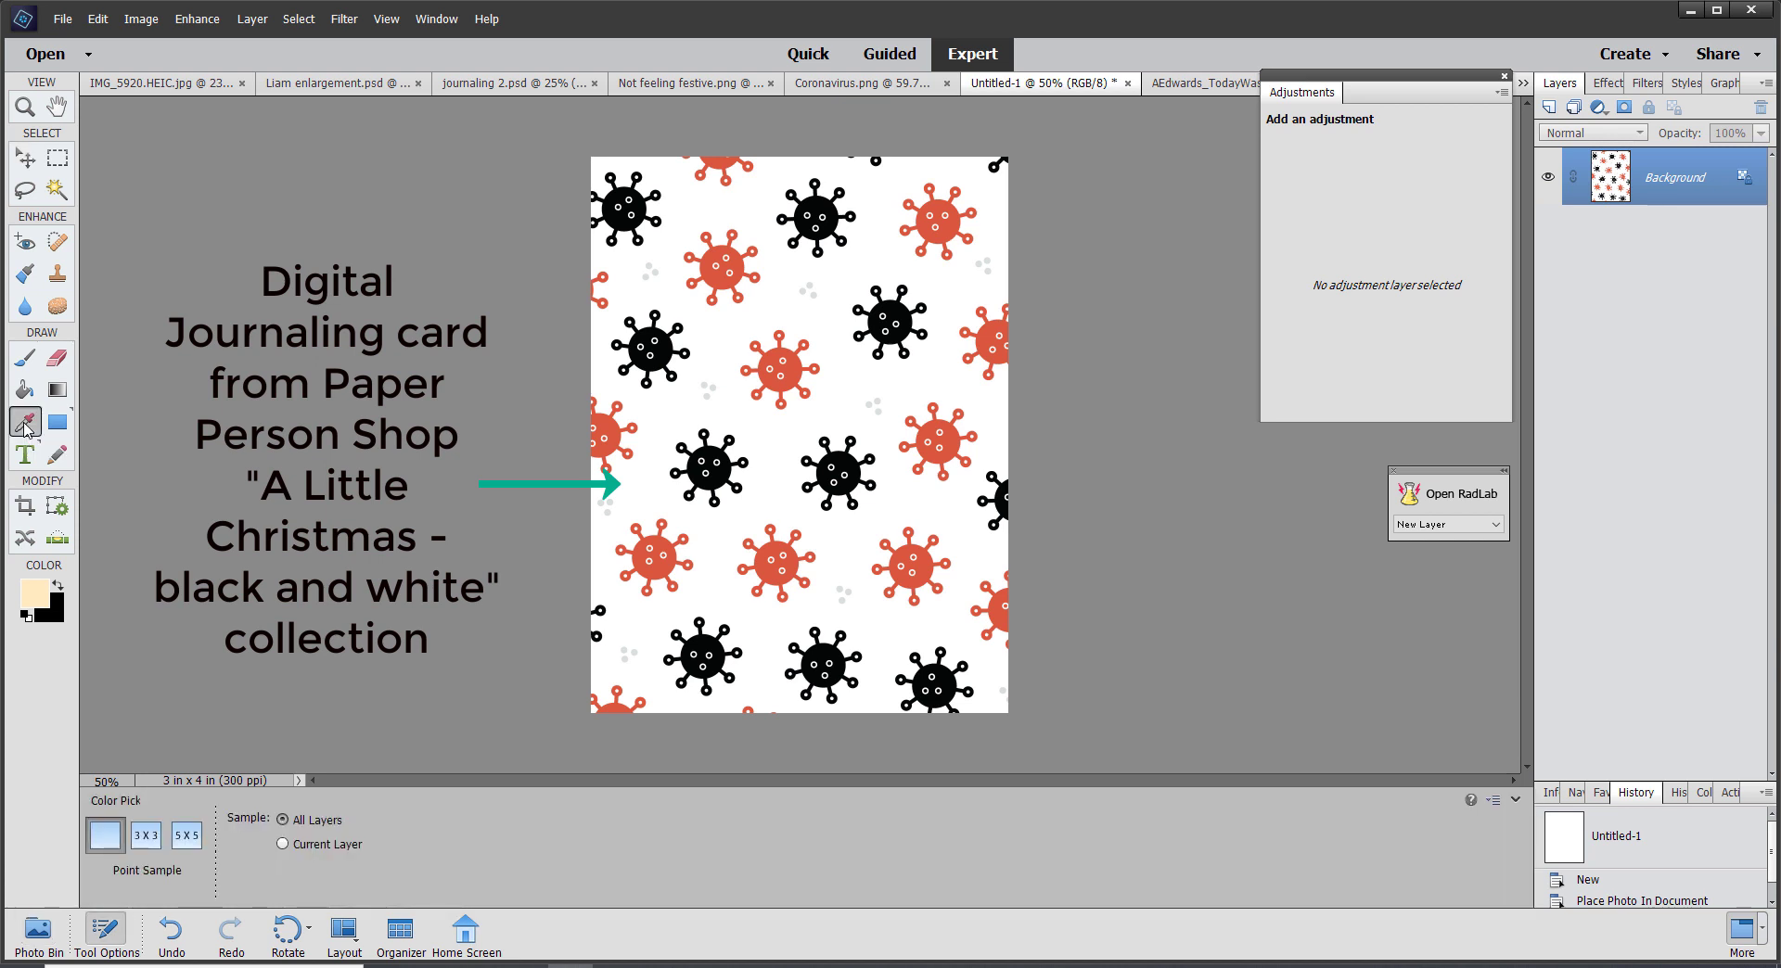
click(801, 364)
Fill each letter of NOT and VERY MERRY on the Today Was Not Very Merry card with the sampled orange-red using Paint Bucket
click(39, 931)
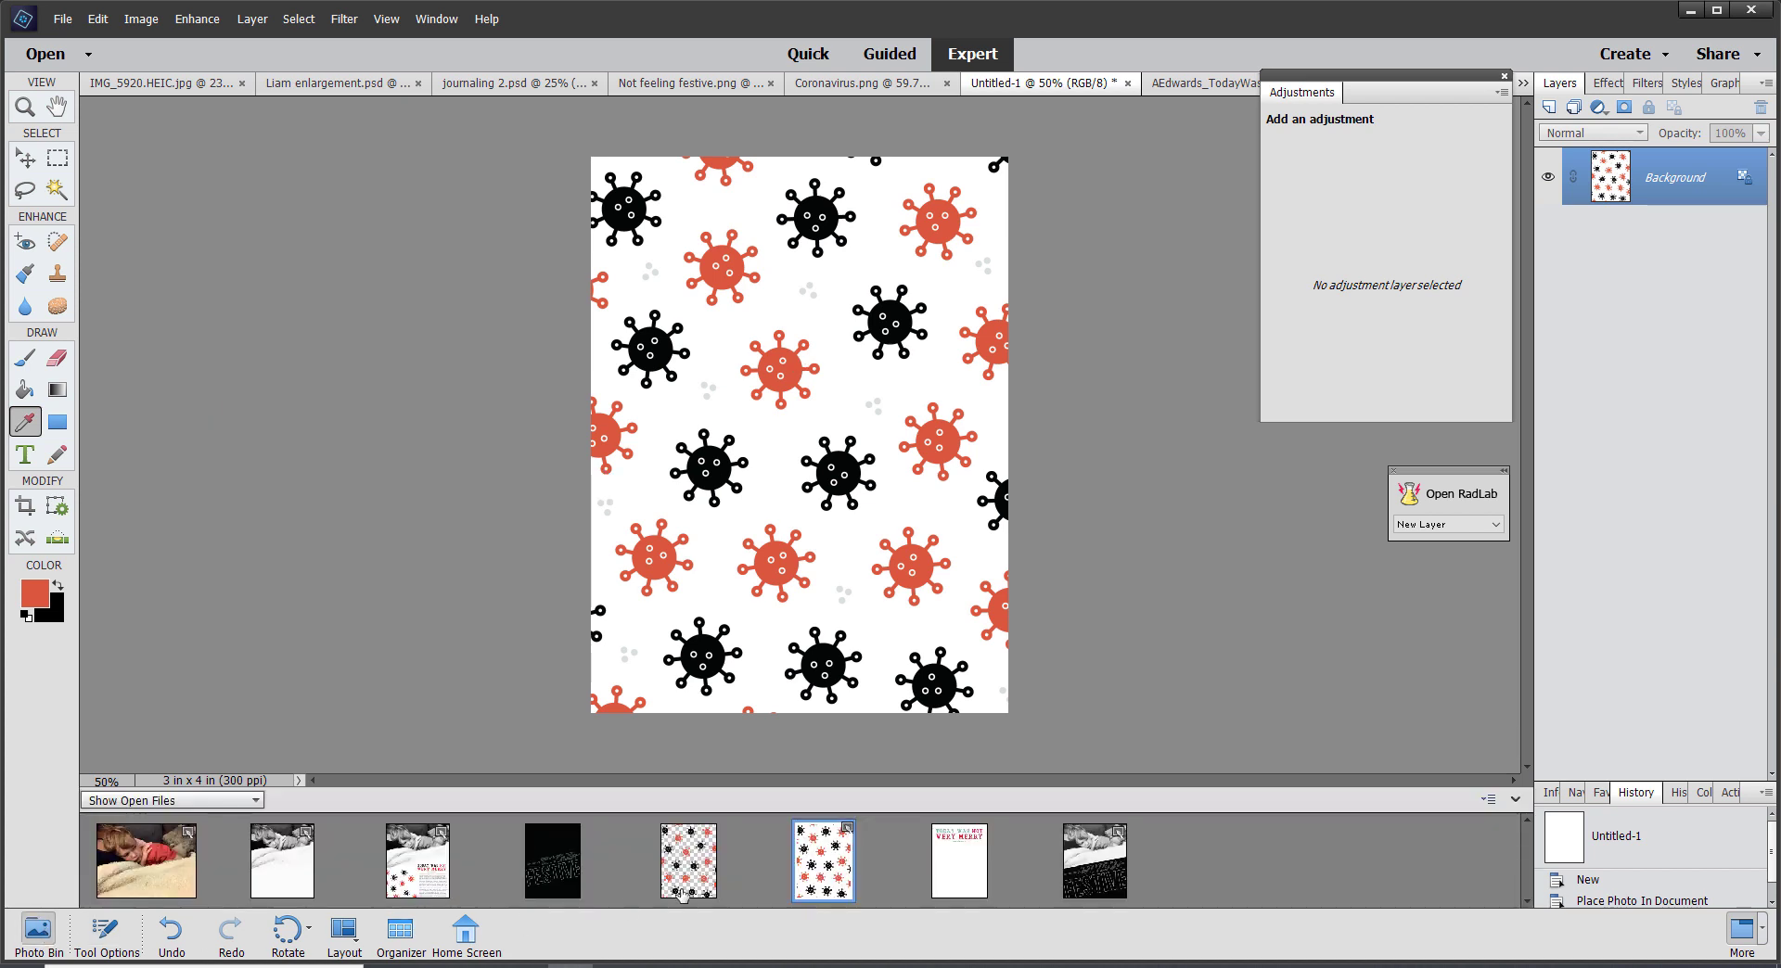
click(964, 883)
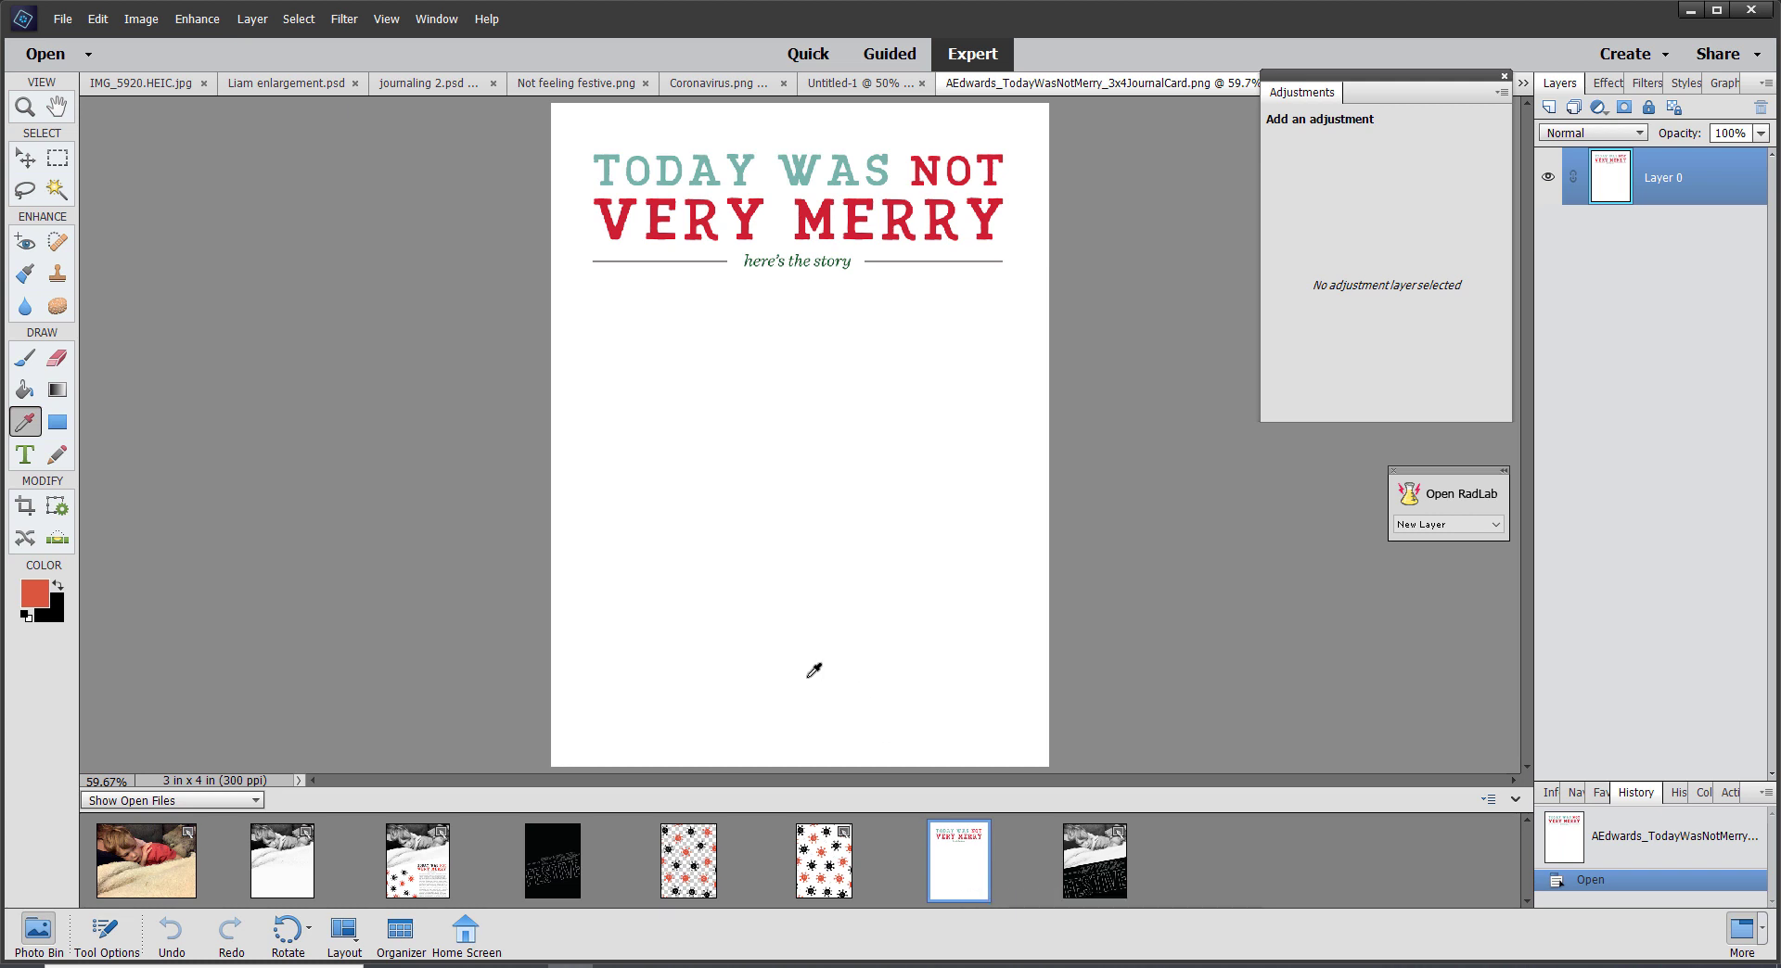
click(25, 391)
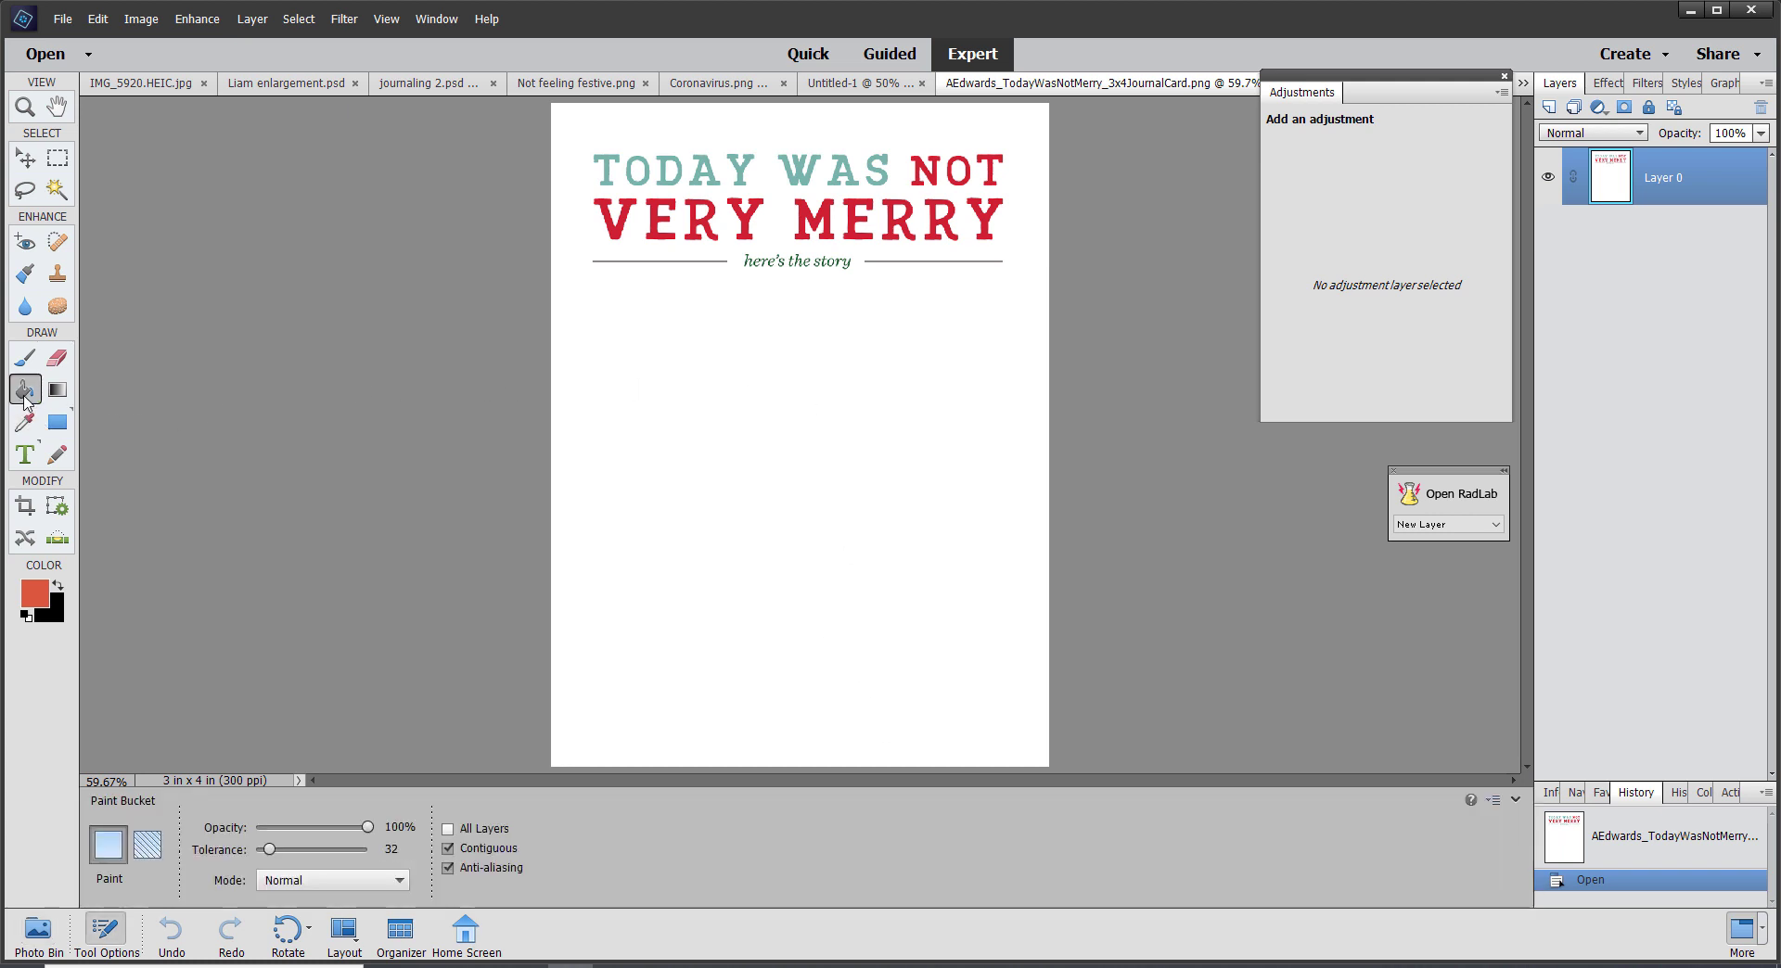
click(617, 239)
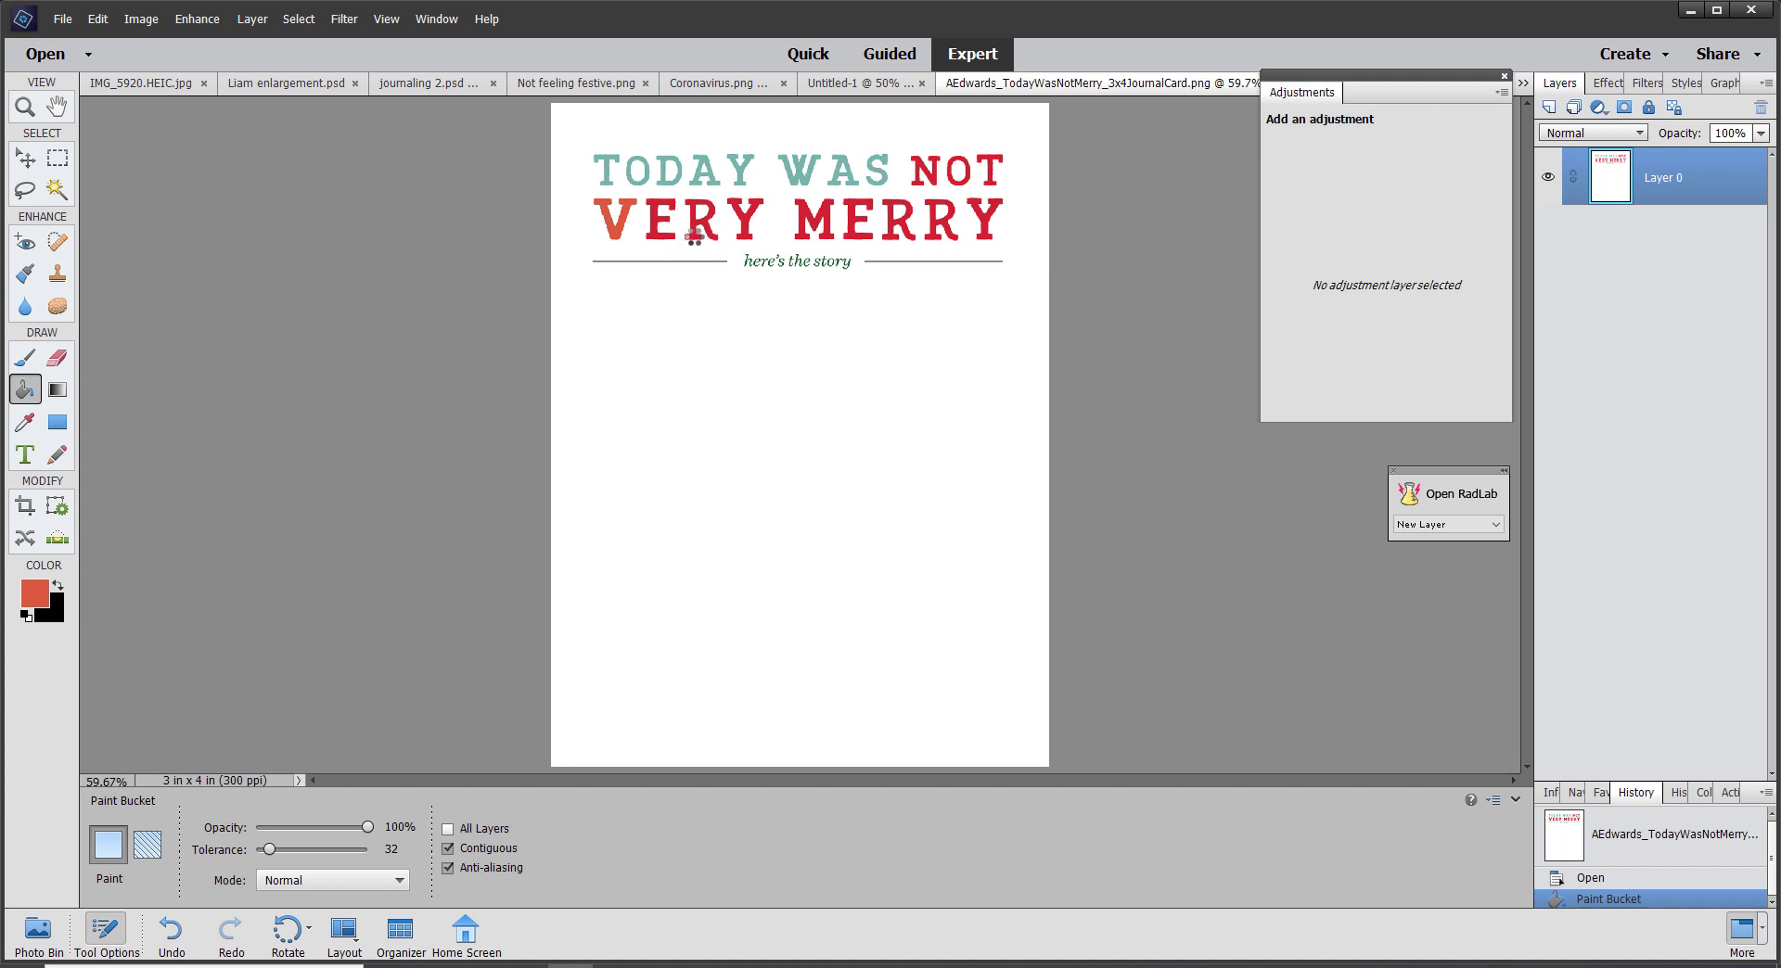
click(660, 227)
click(698, 240)
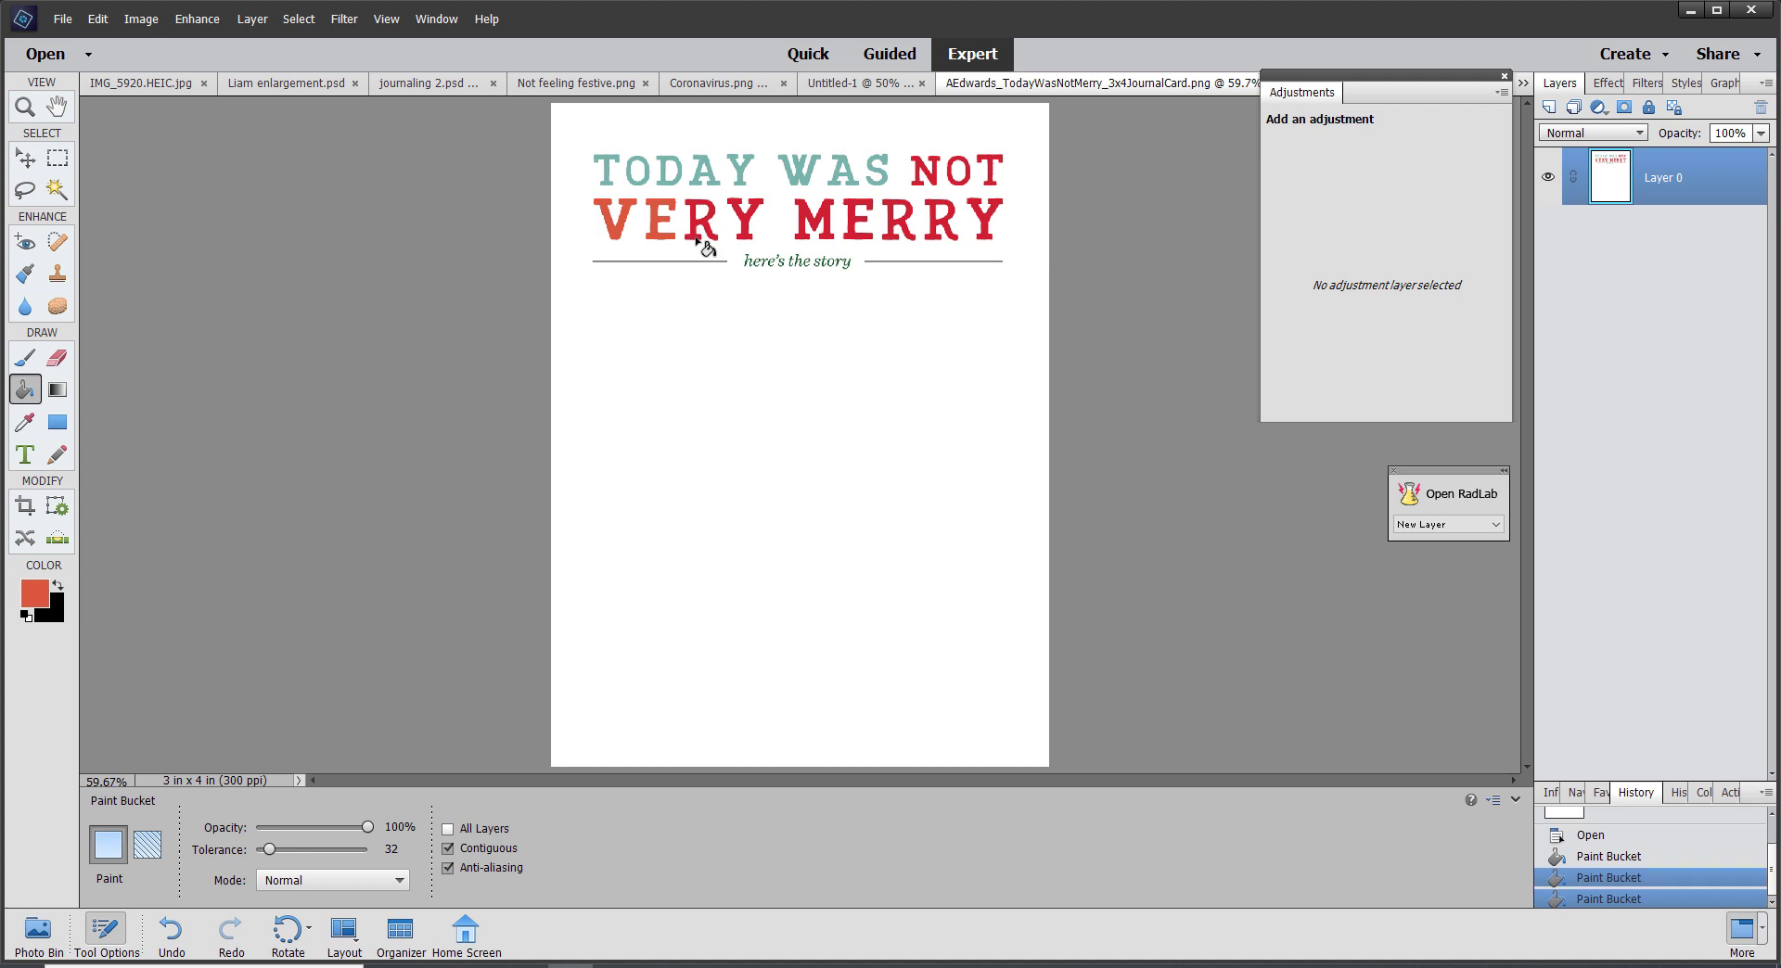
click(751, 238)
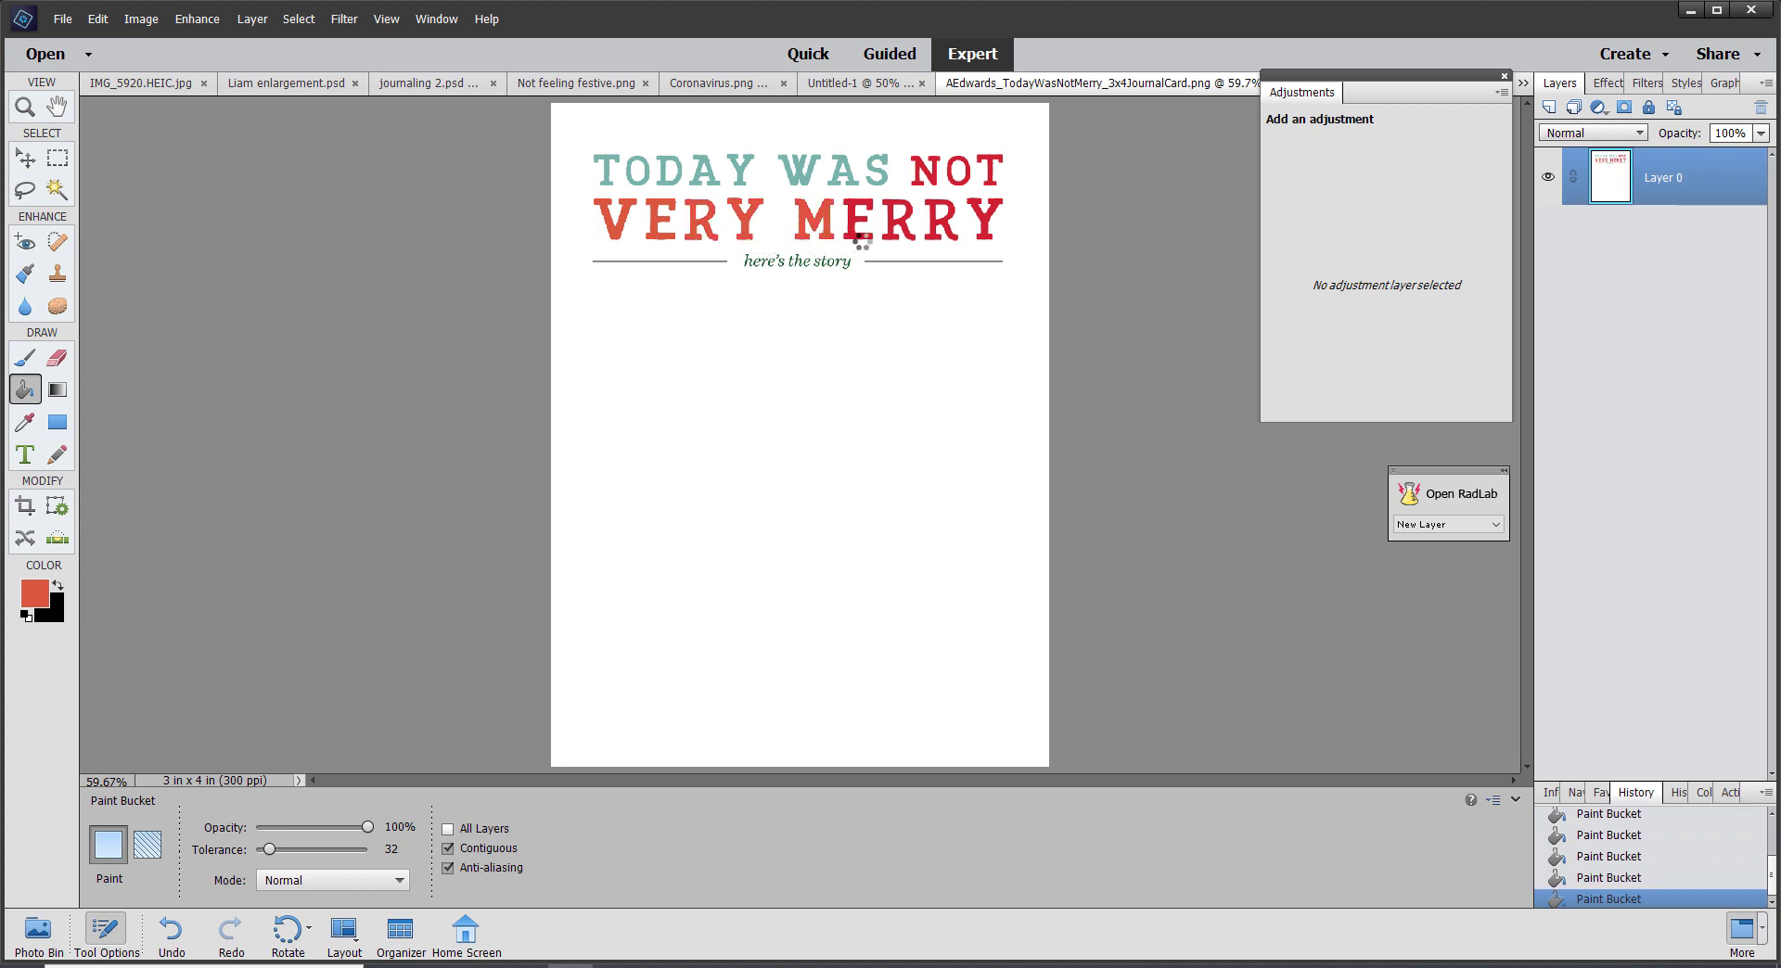
click(859, 239)
click(895, 241)
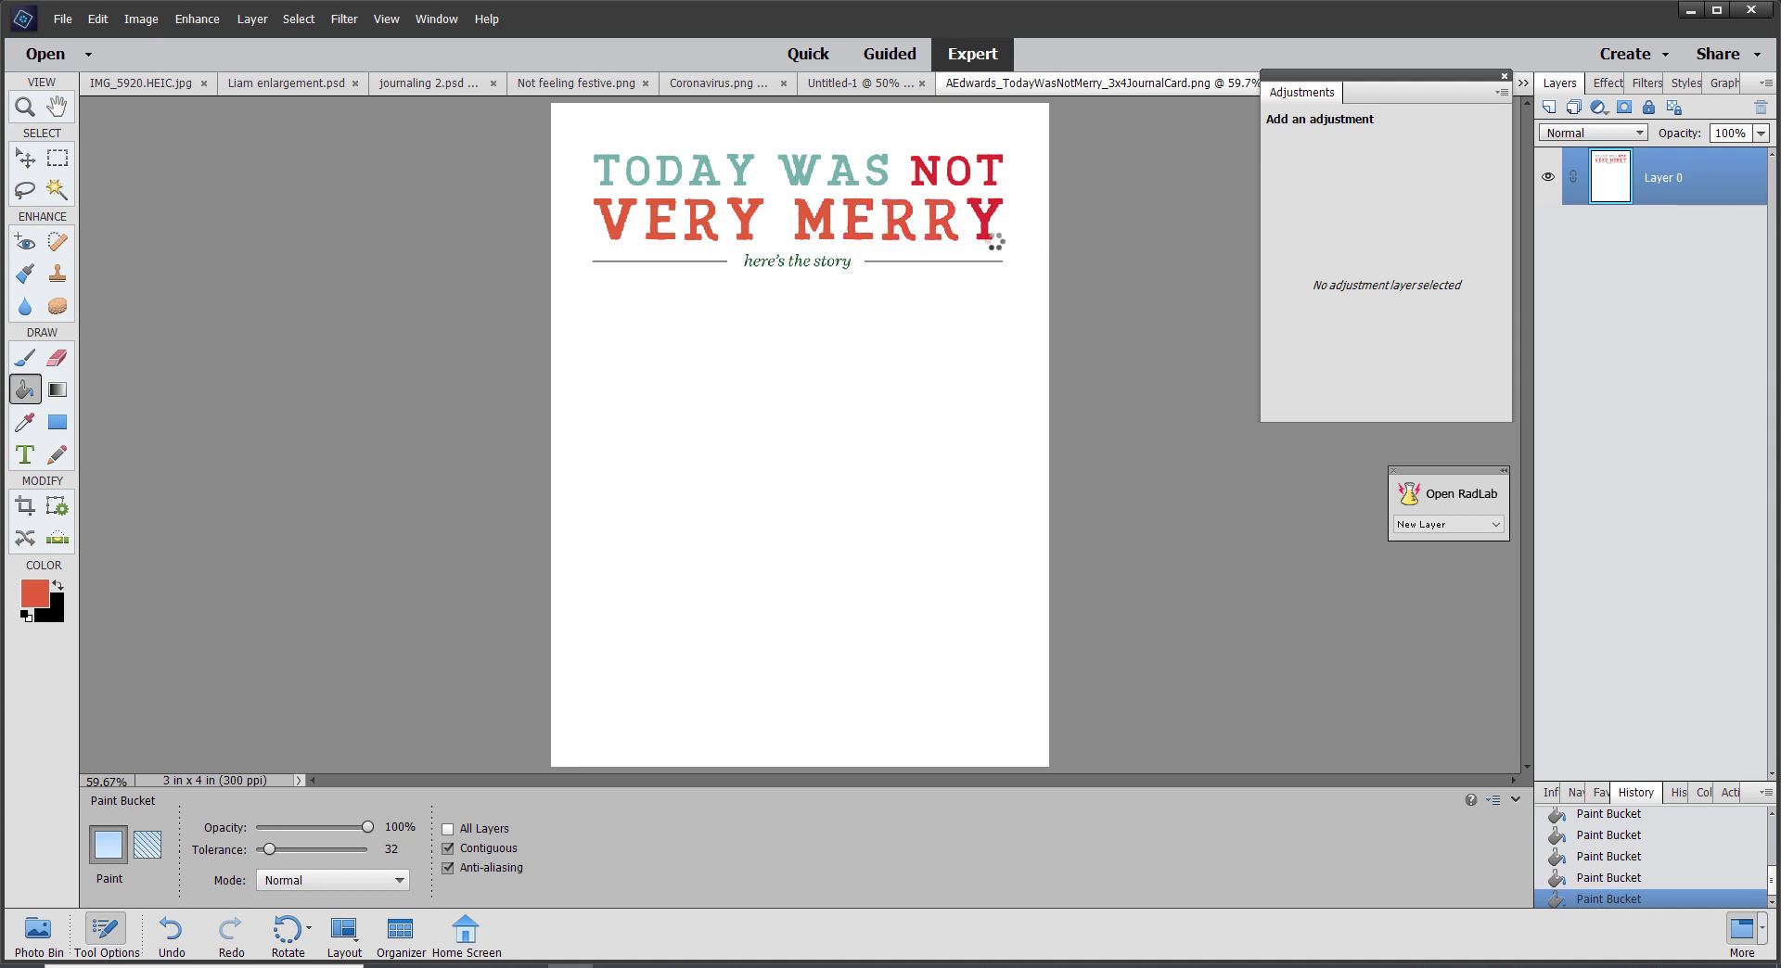
click(996, 206)
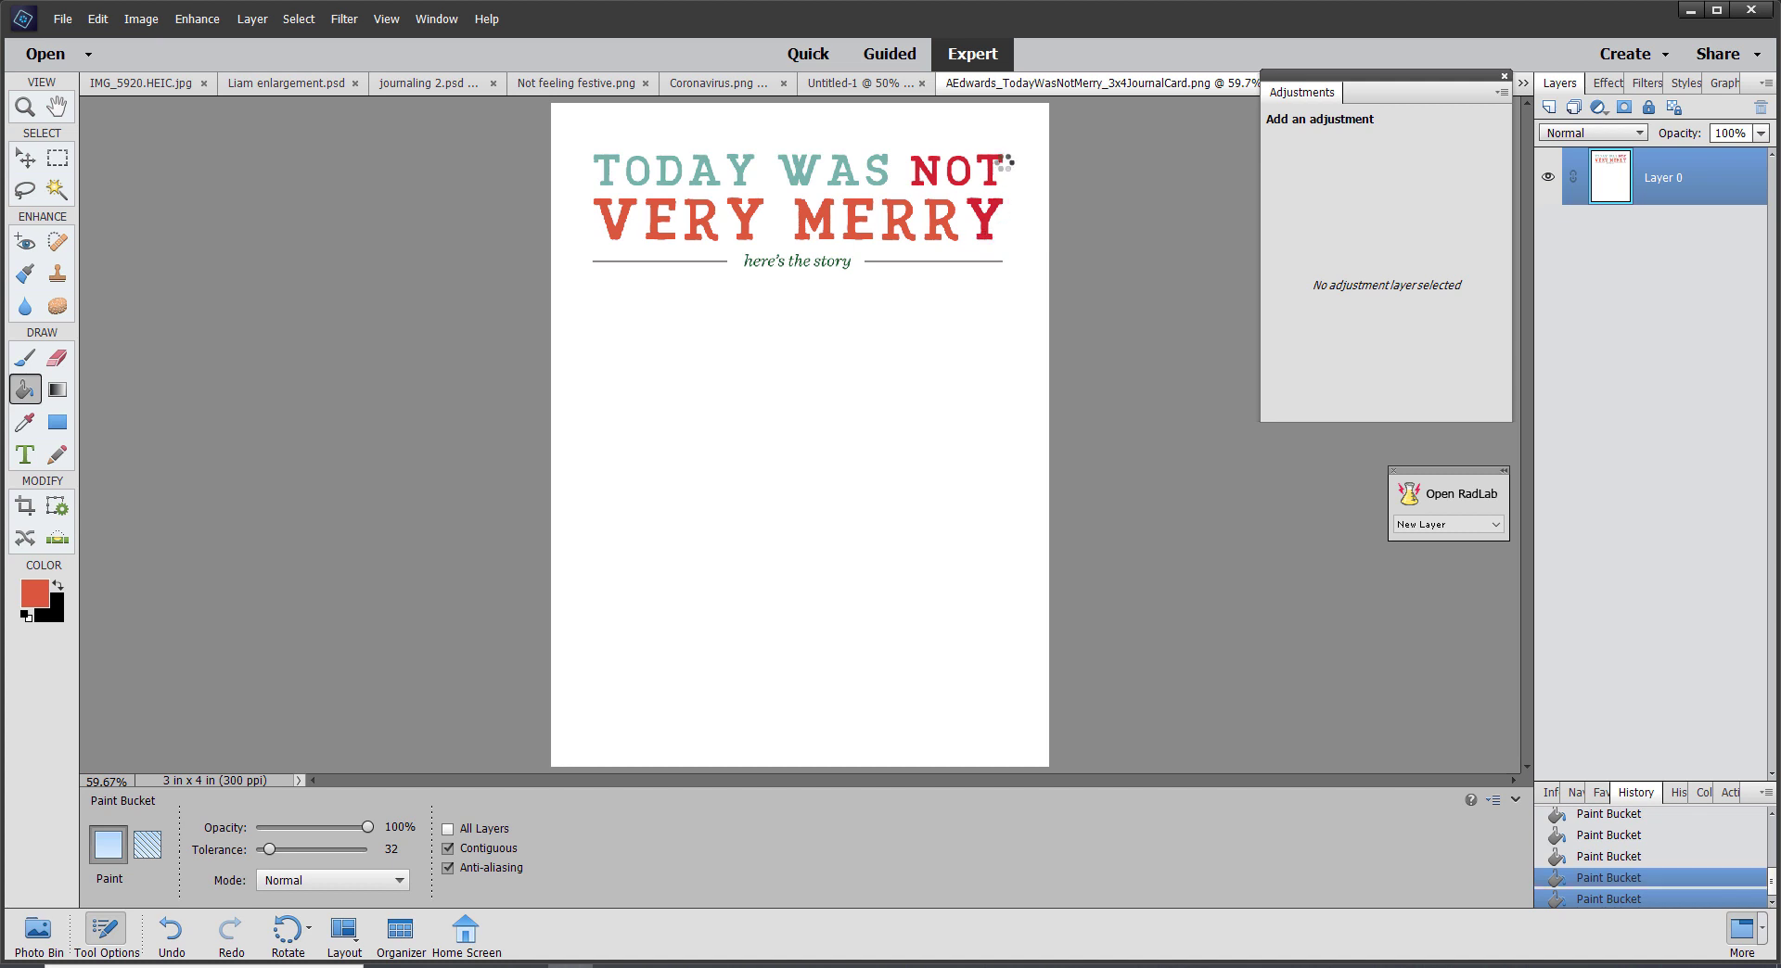
click(969, 192)
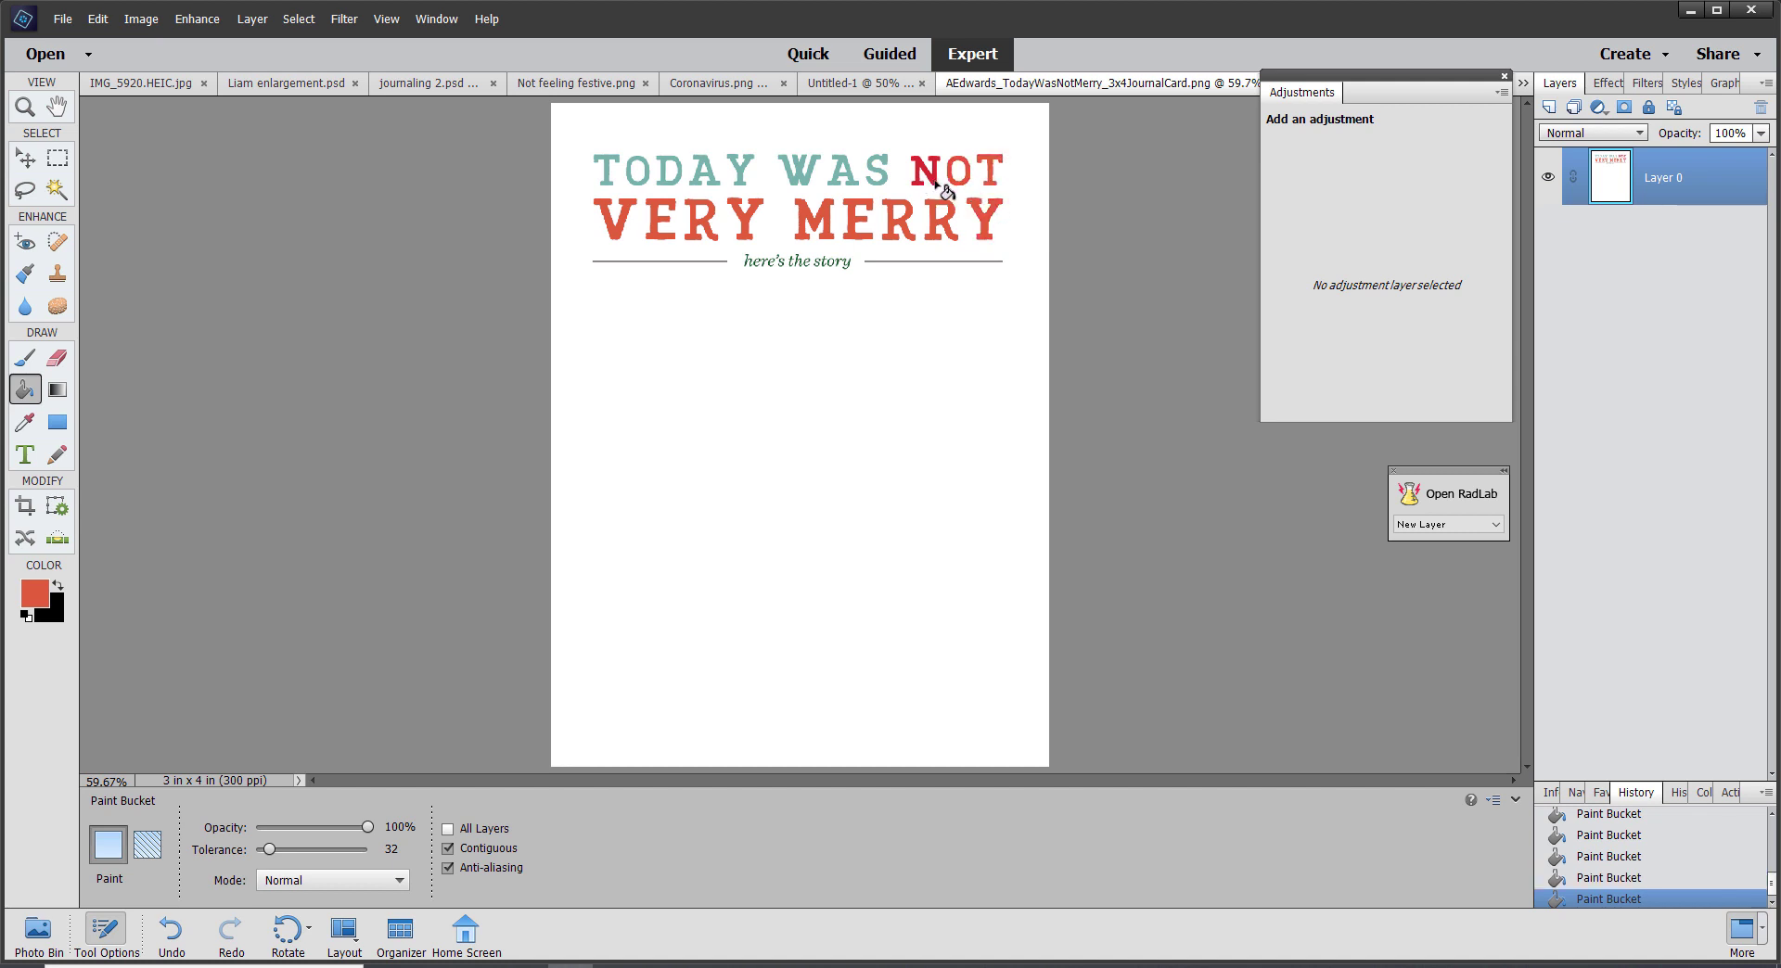
click(944, 191)
Sample black from a dark virus in the Untitled-1 pattern as the foreground color
click(37, 931)
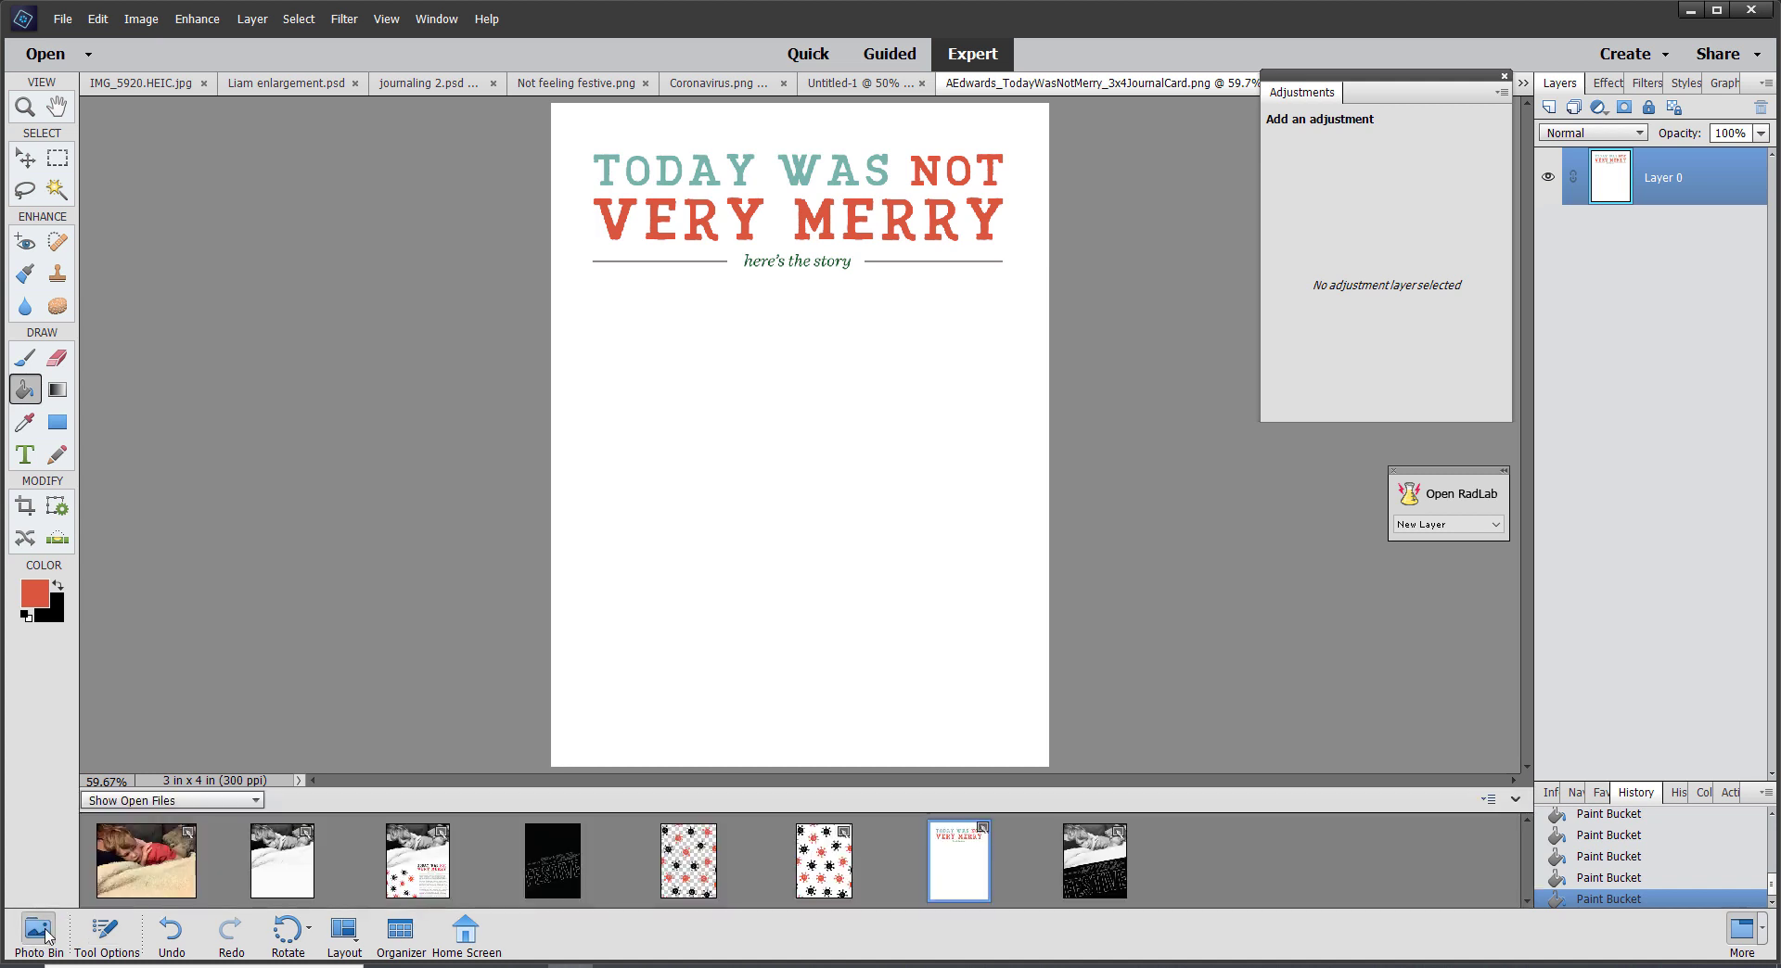
click(835, 876)
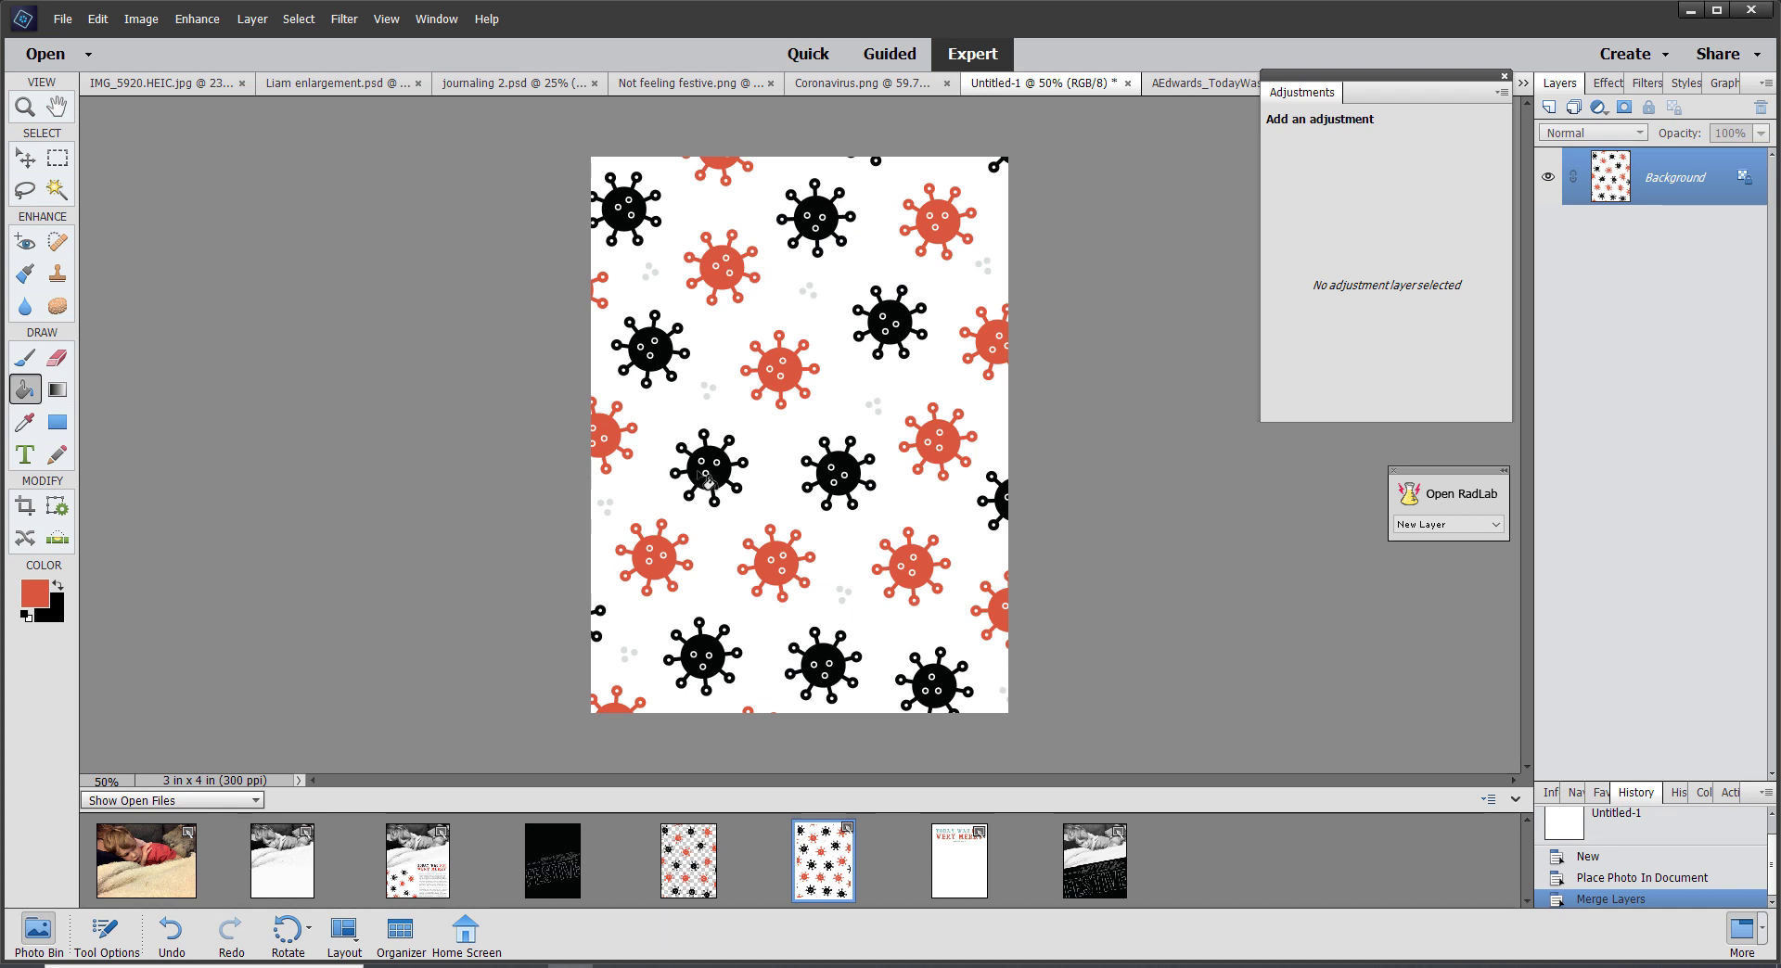
click(24, 423)
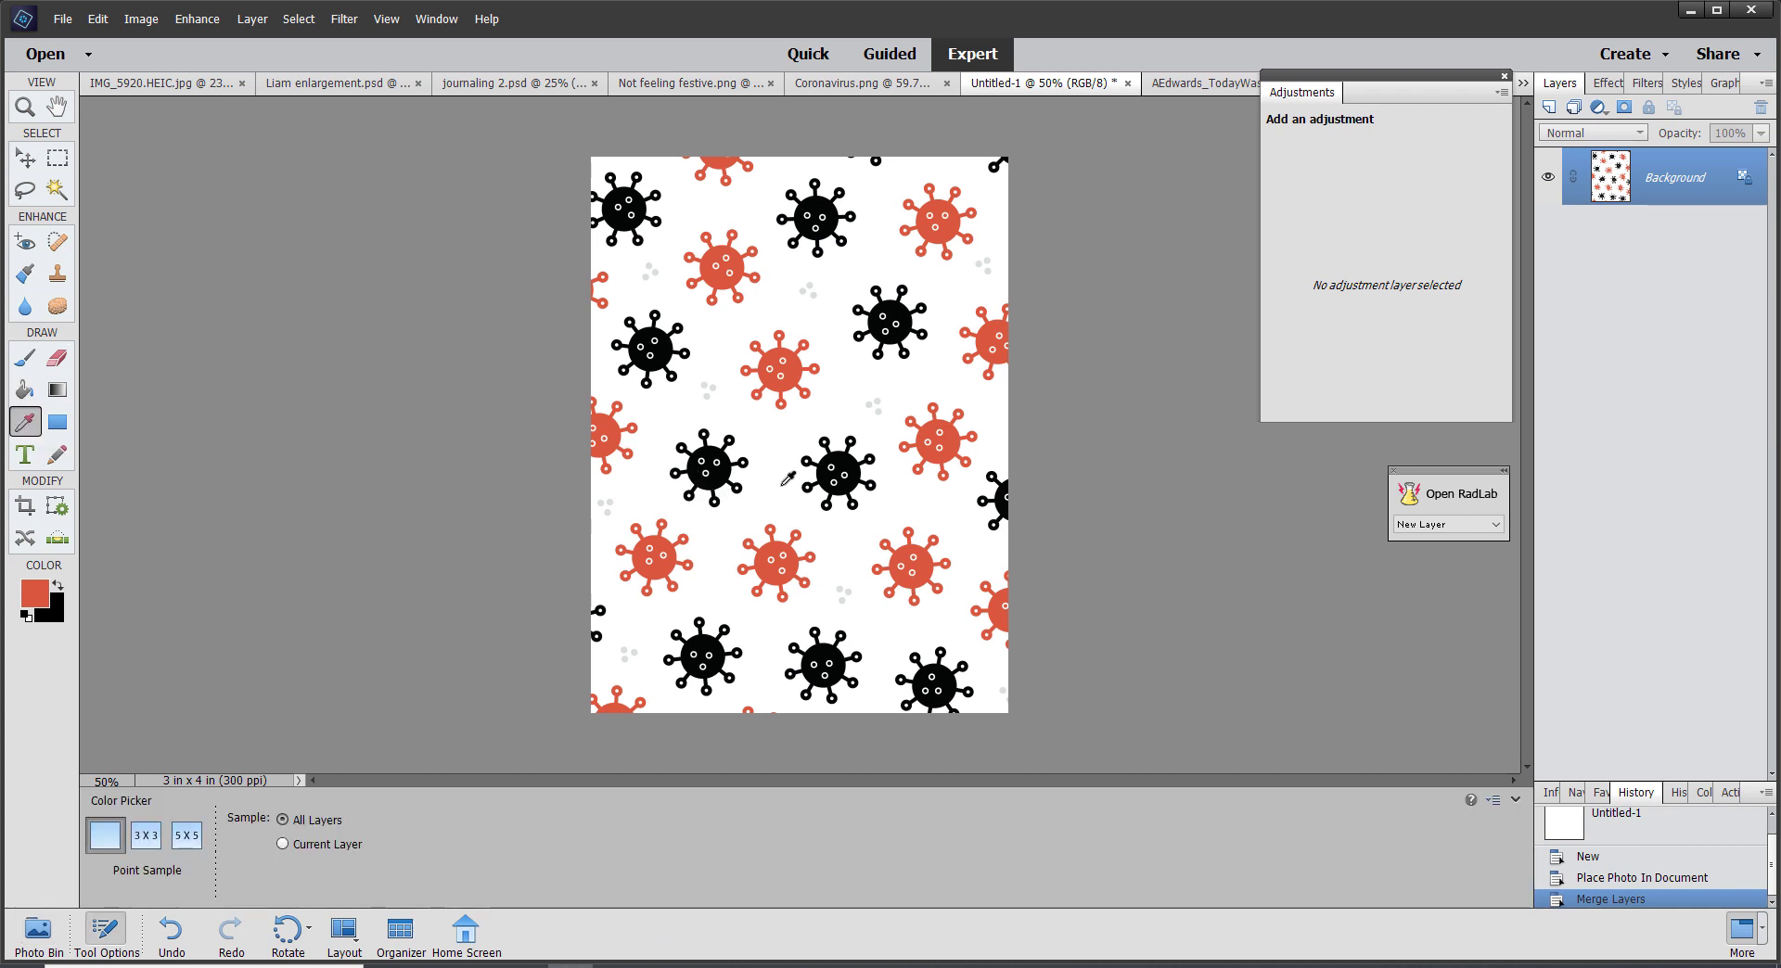
click(723, 471)
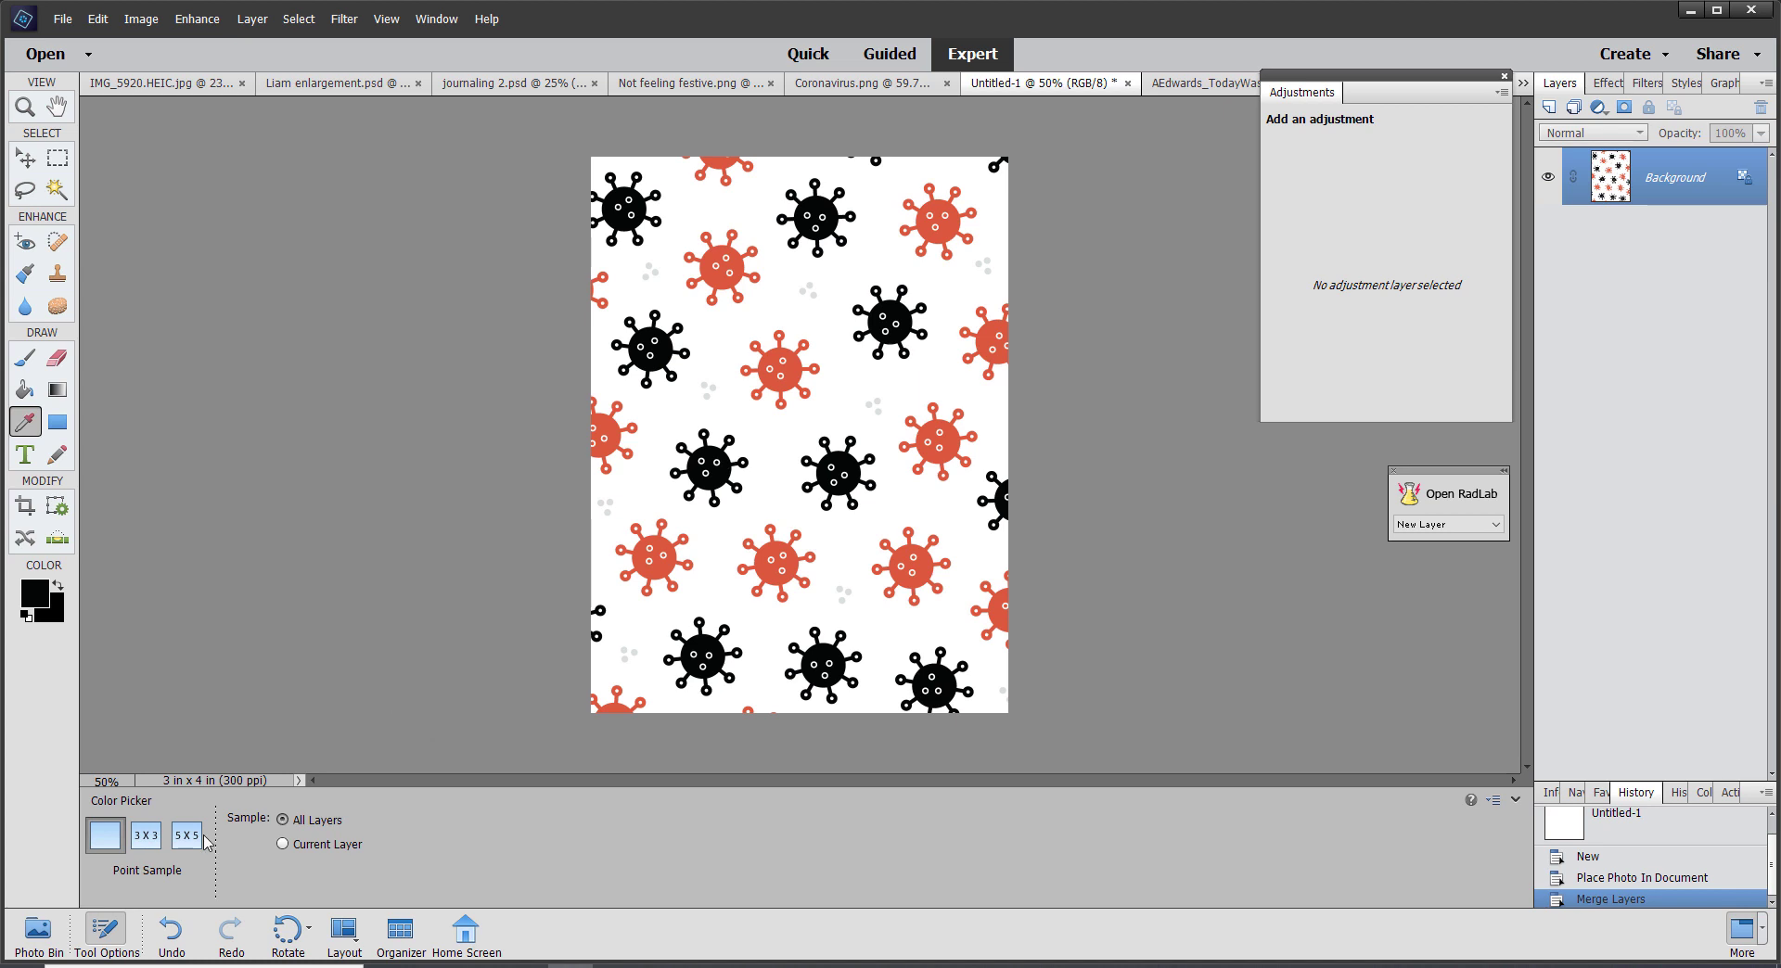
Fill each letter of TODAY WAS on the Today Was Not Very Merry card with the sampled black using Paint Bucket
click(37, 935)
click(964, 863)
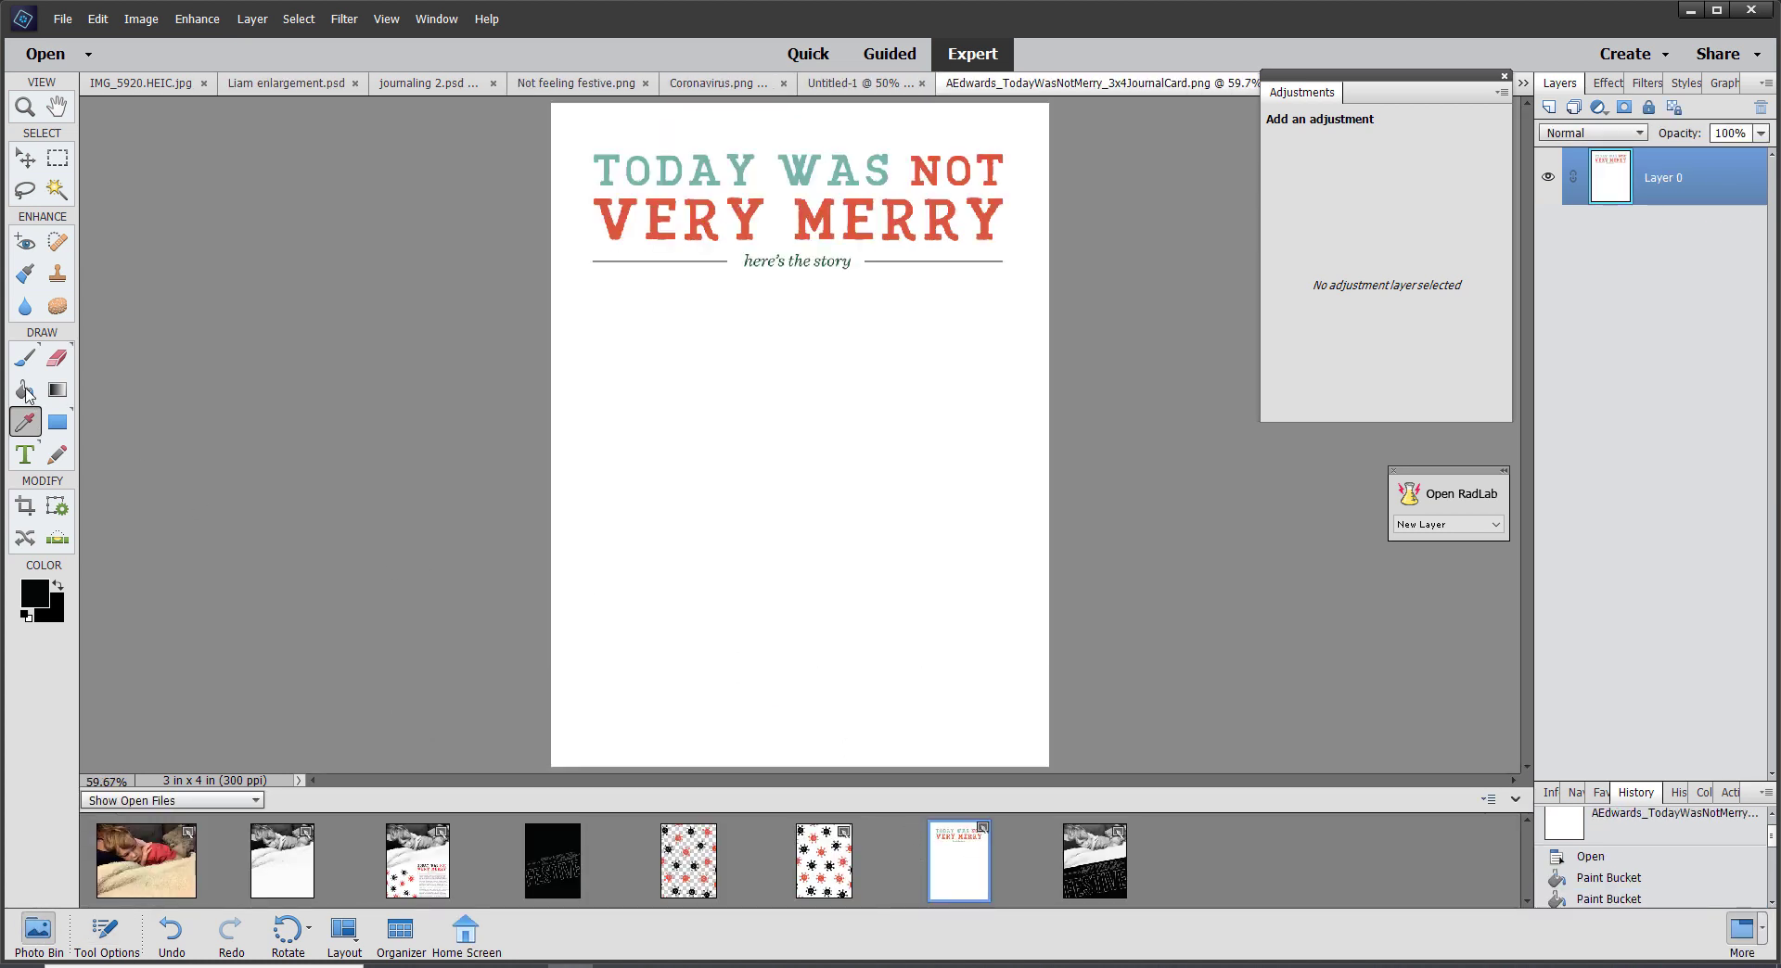
click(25, 391)
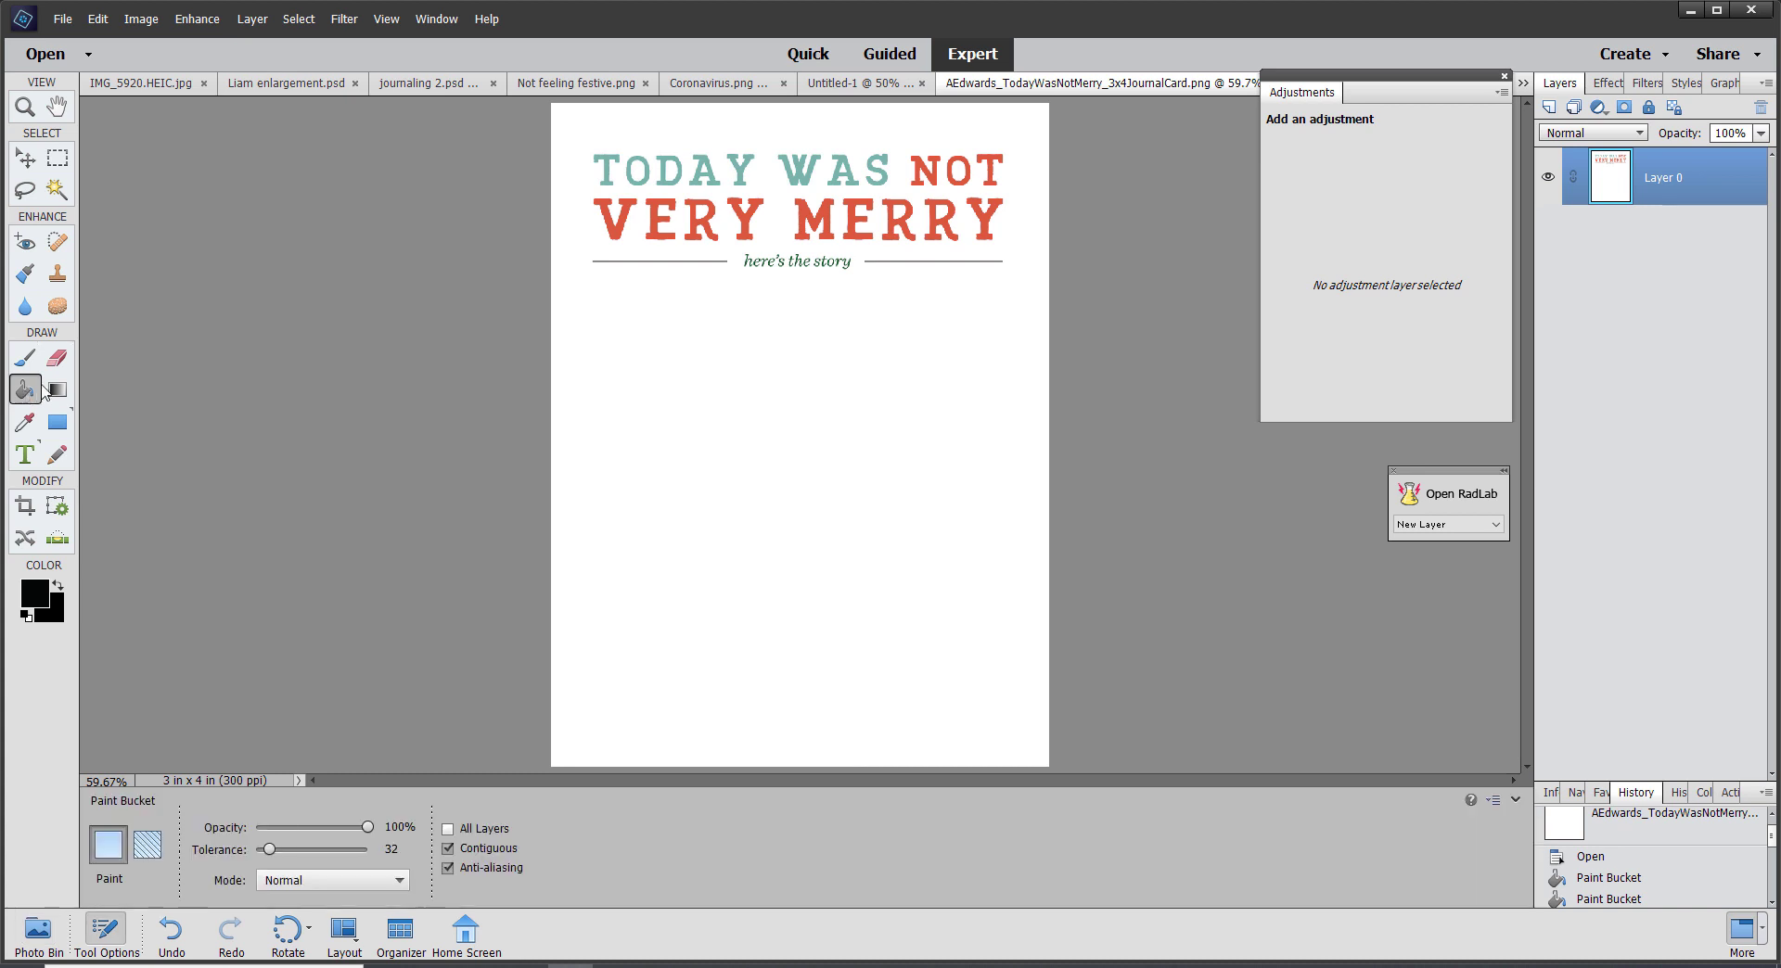
click(605, 179)
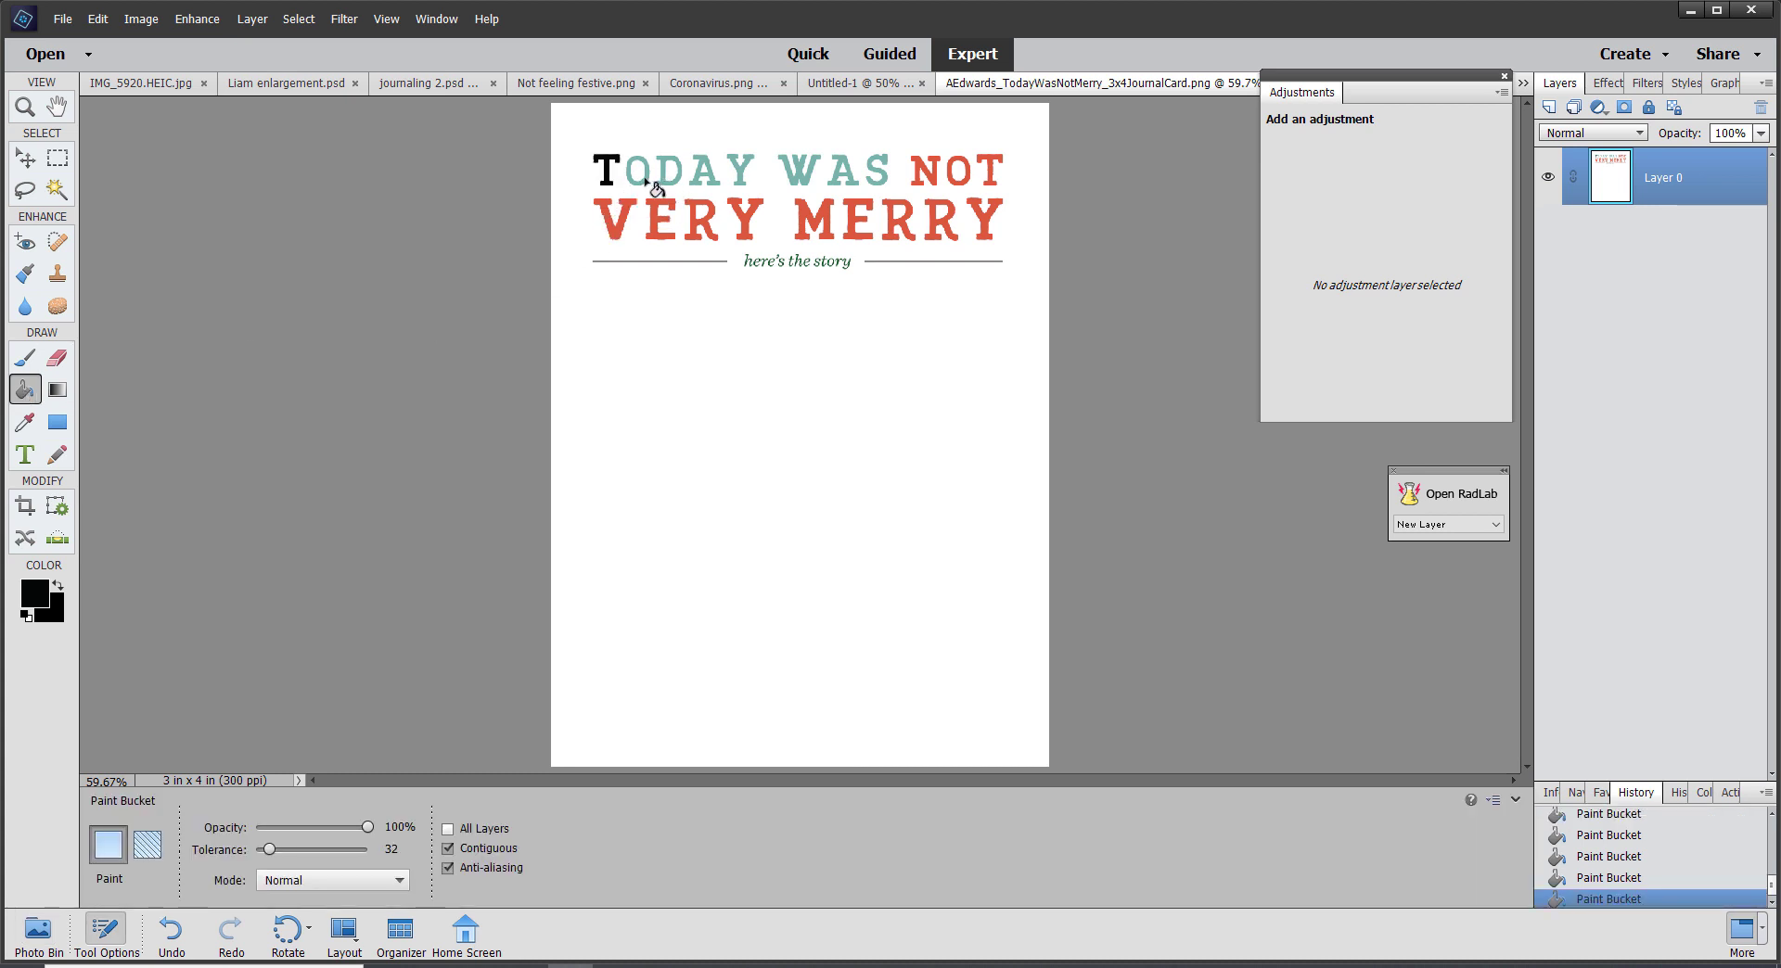
click(653, 185)
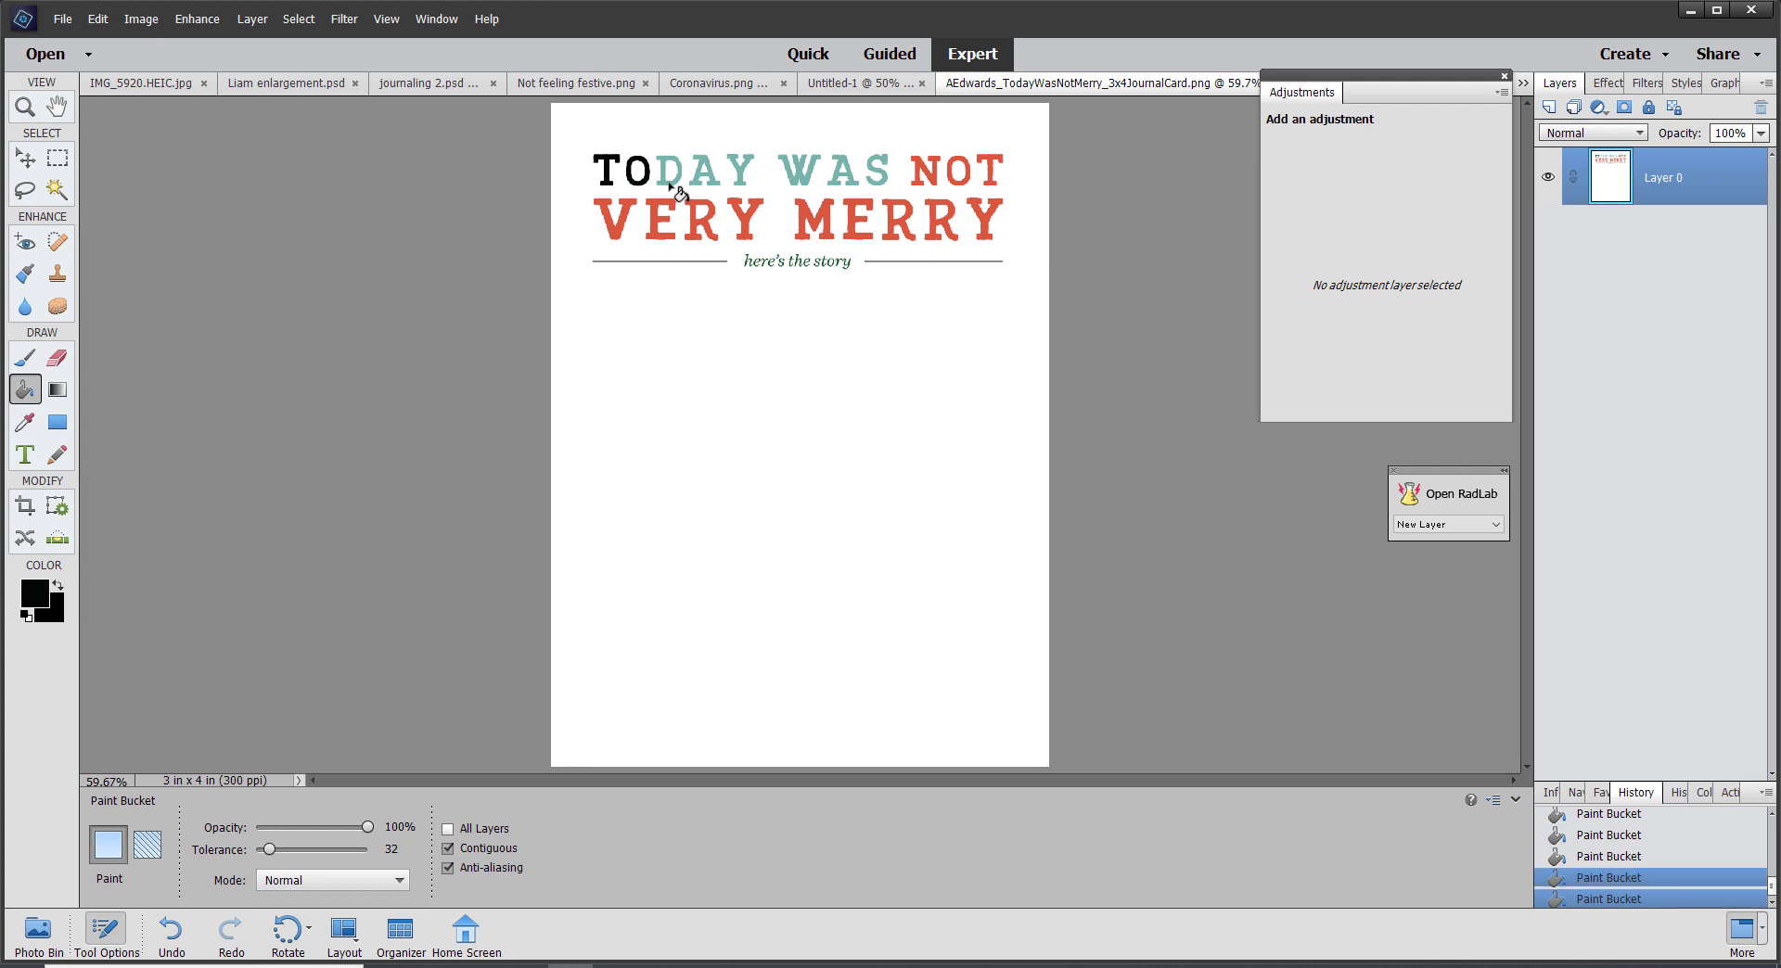
click(672, 181)
click(708, 170)
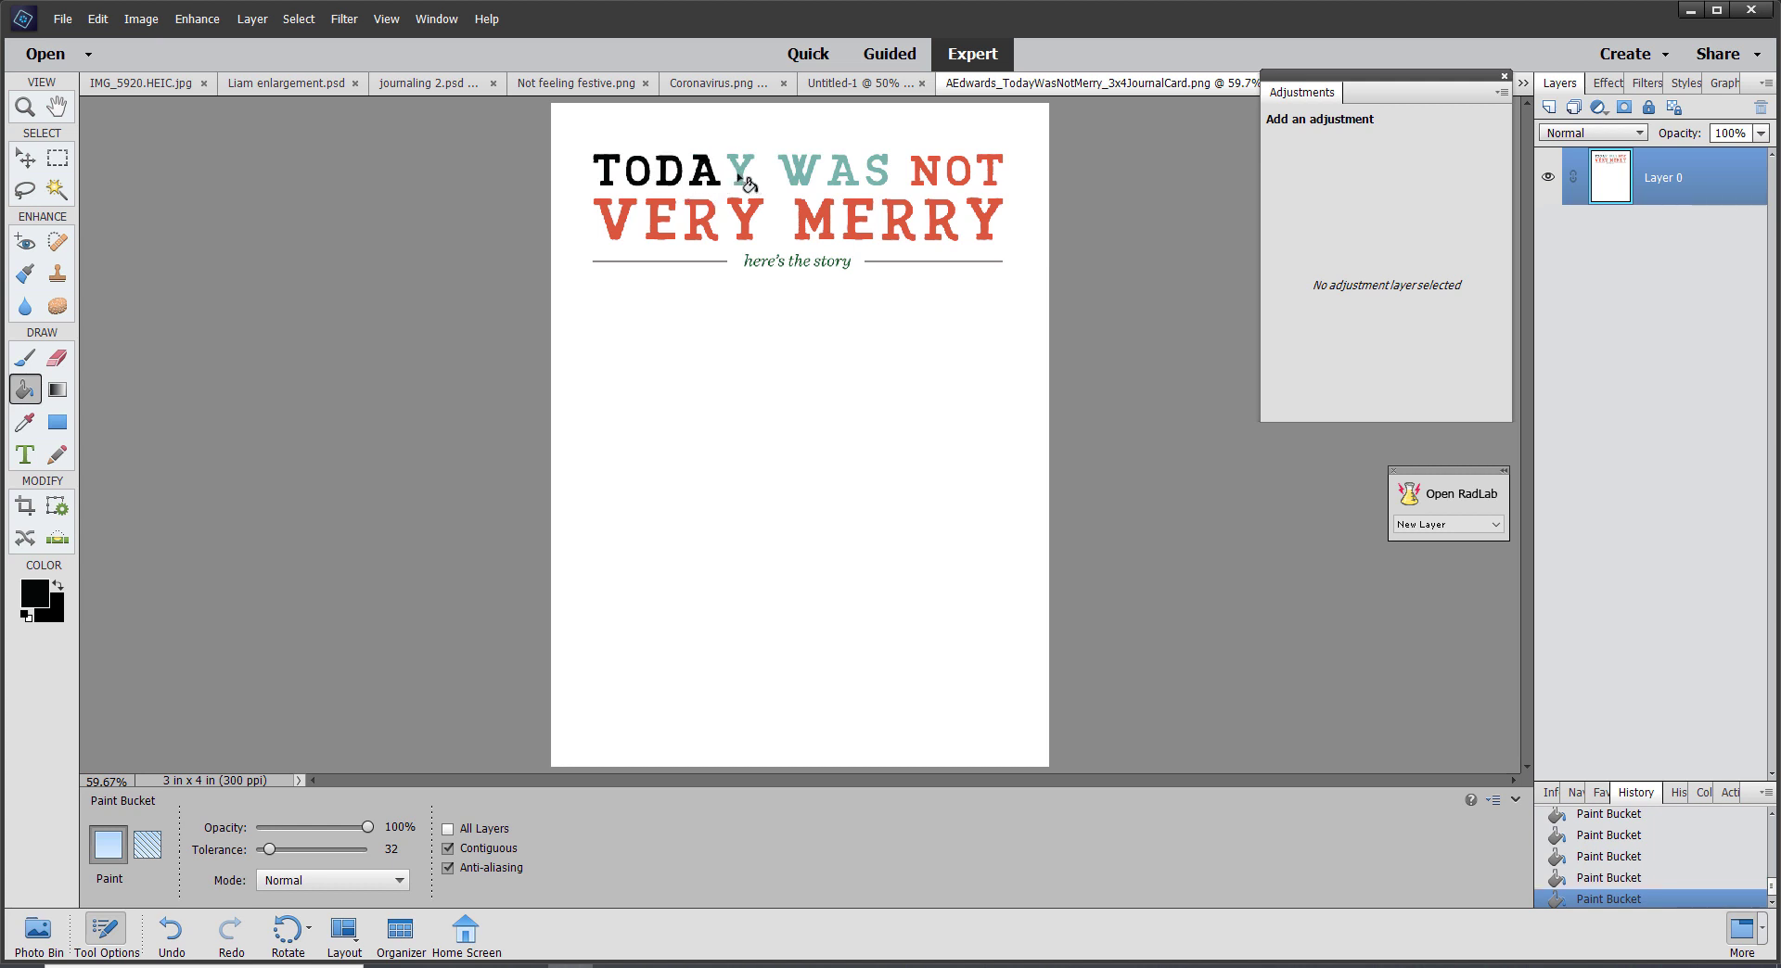
click(747, 176)
click(805, 186)
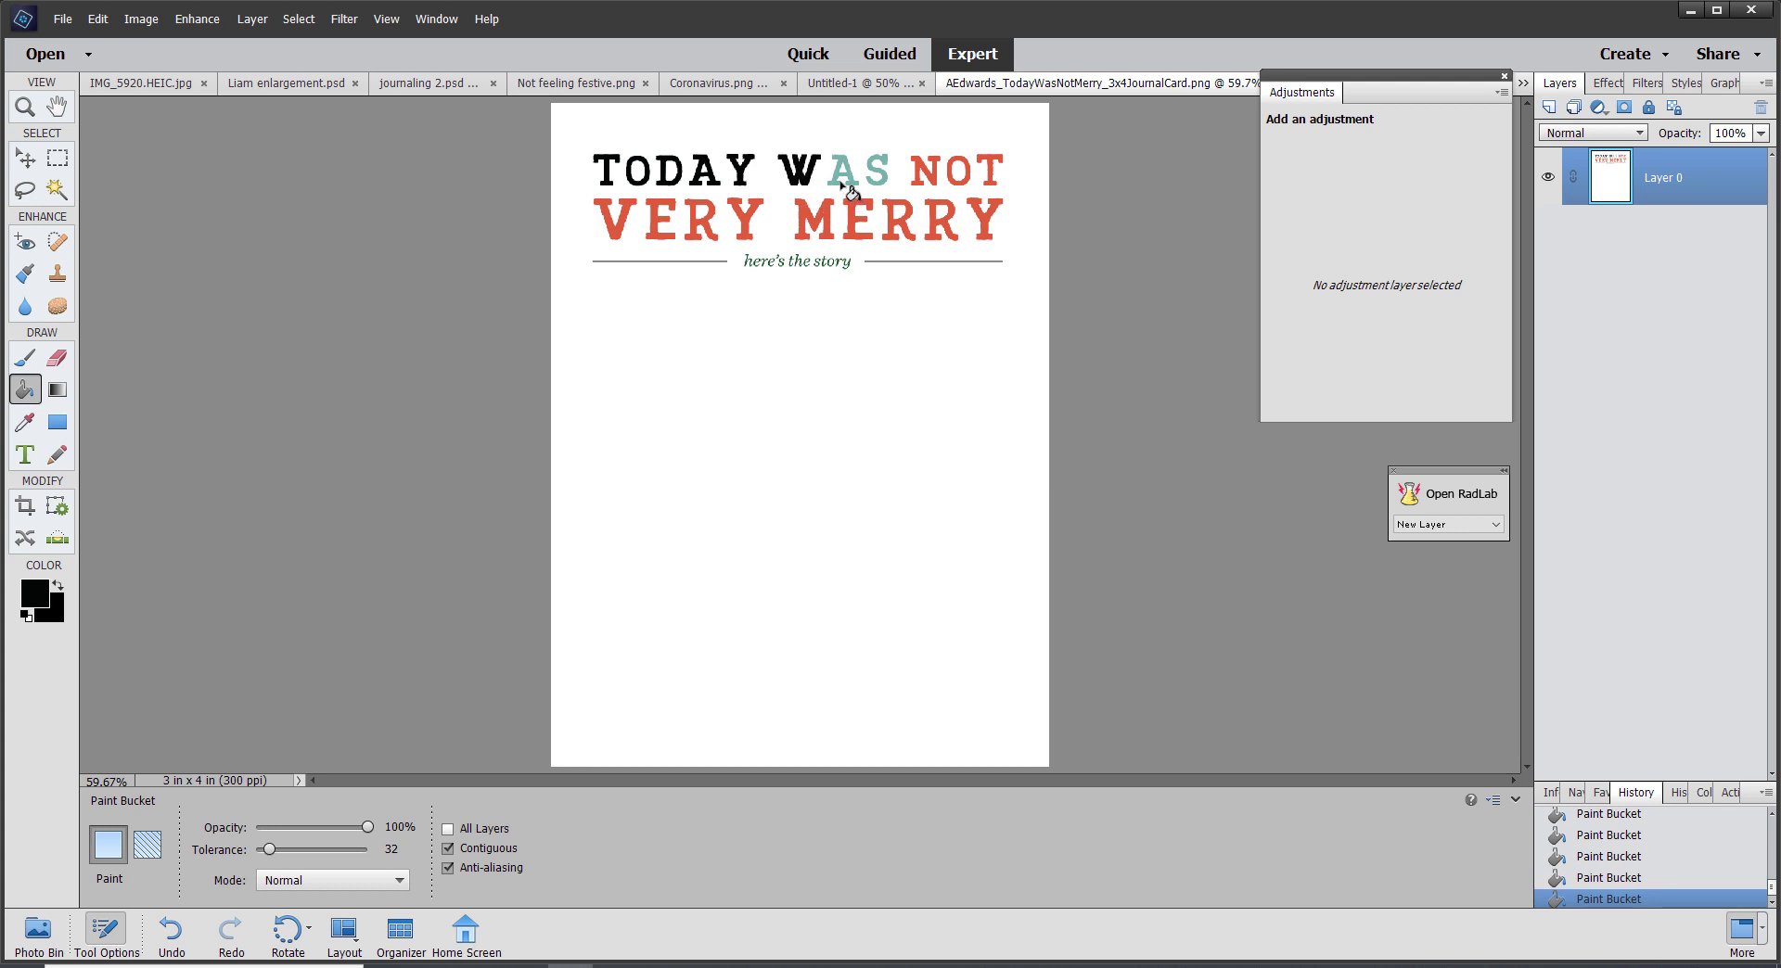
click(846, 189)
click(878, 186)
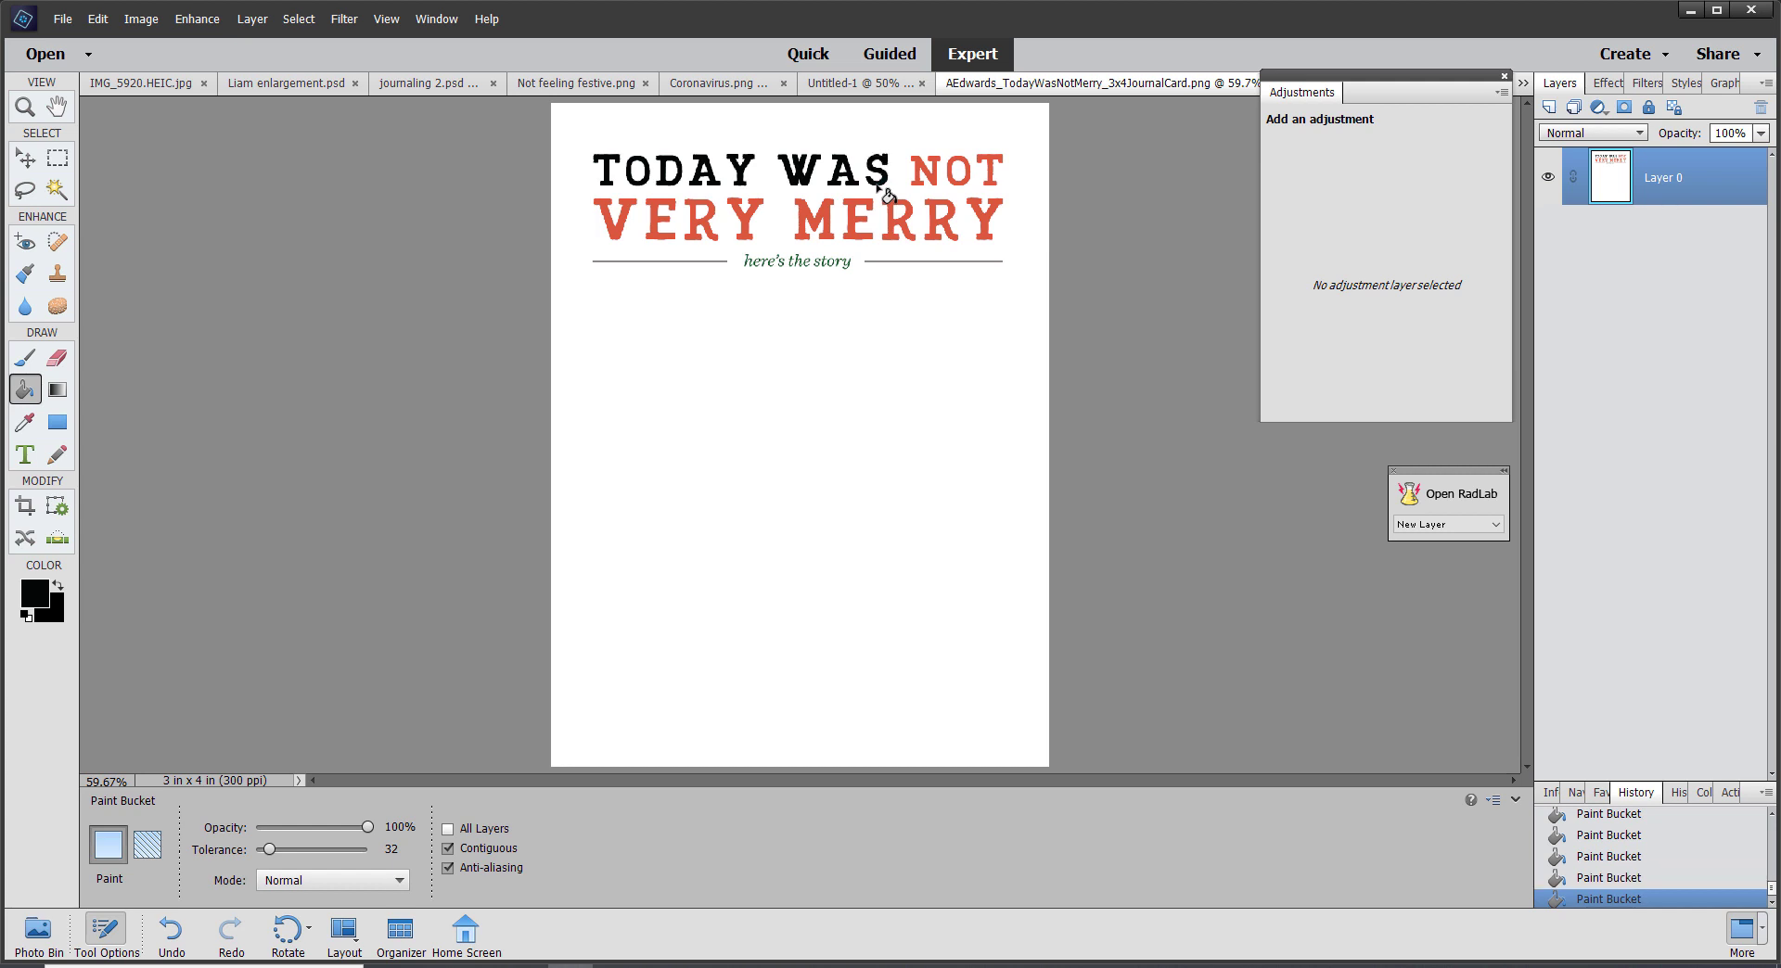
Return to the Untitled-2 page and hide its clipped Not feeling festive layer
click(35, 934)
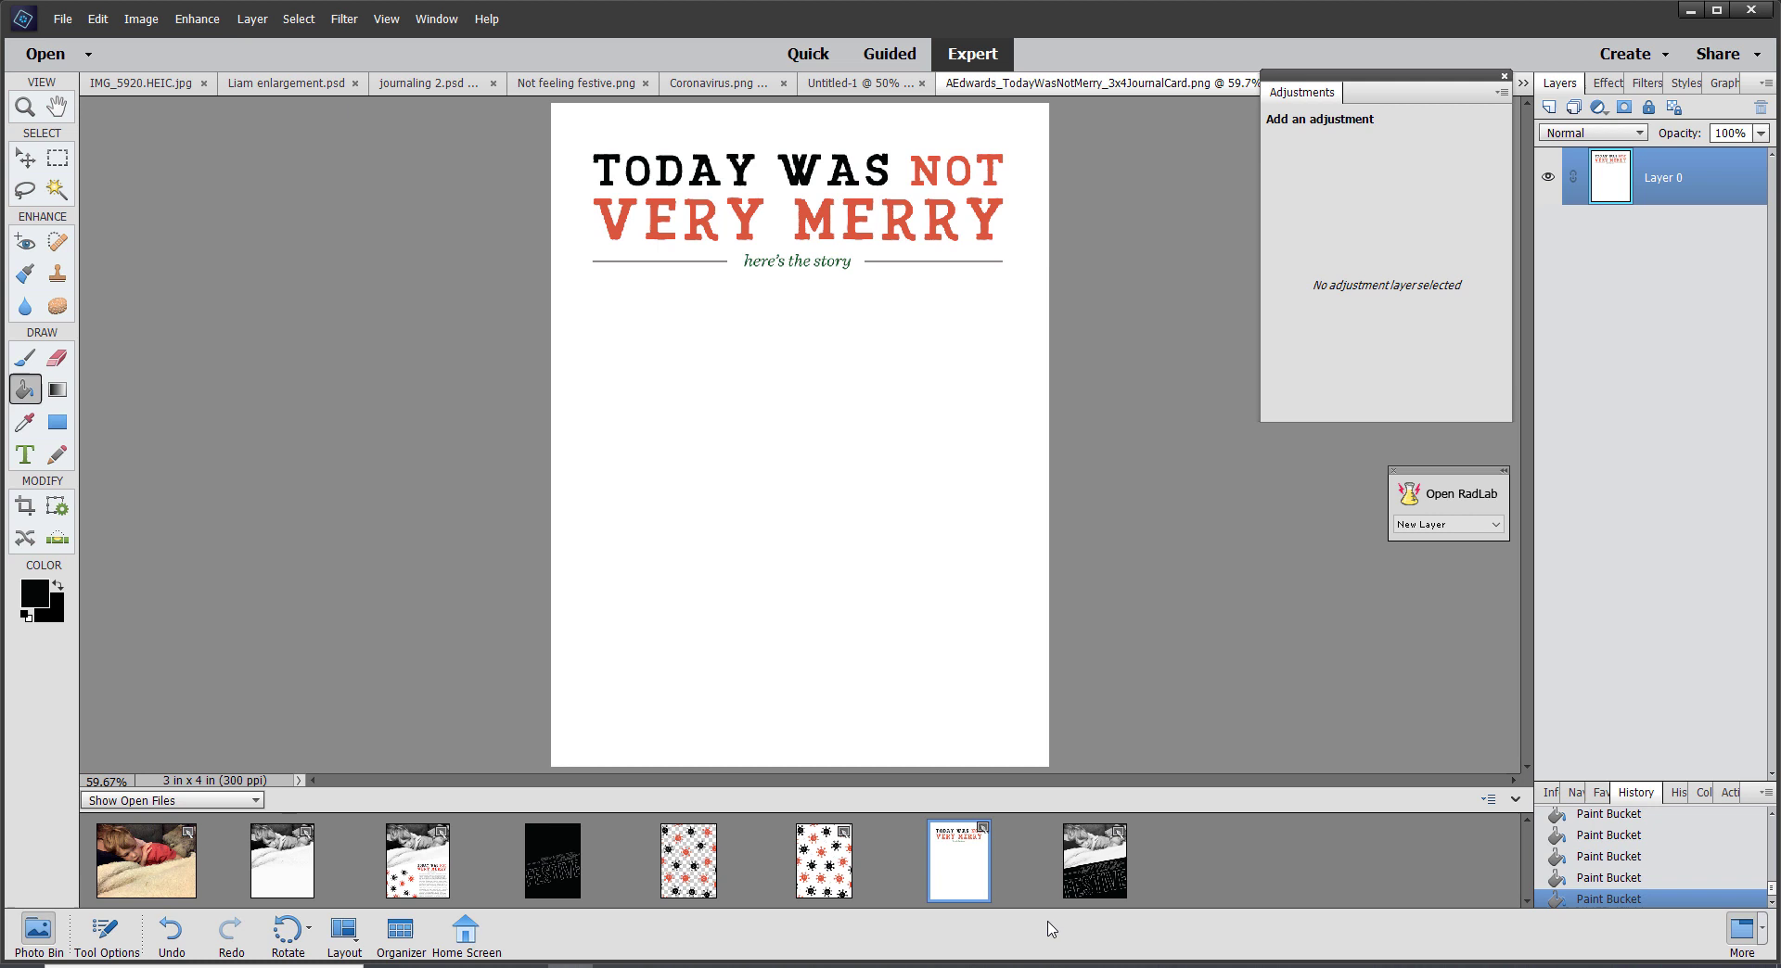
click(1120, 861)
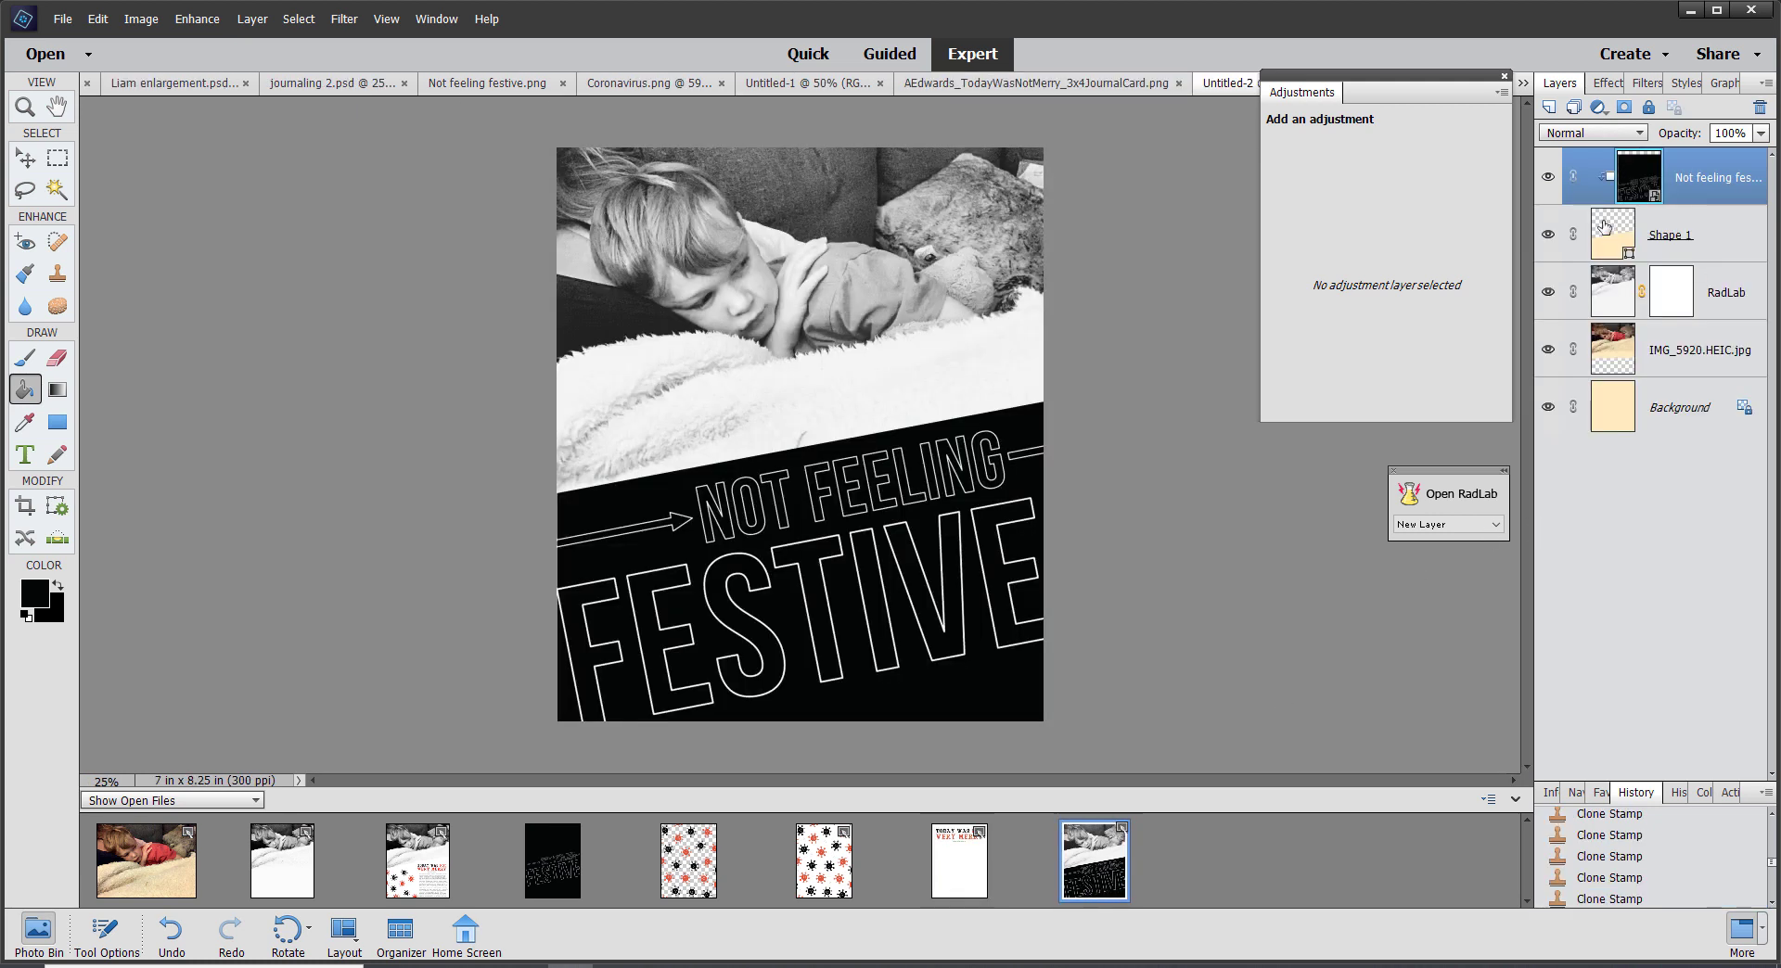
click(1547, 178)
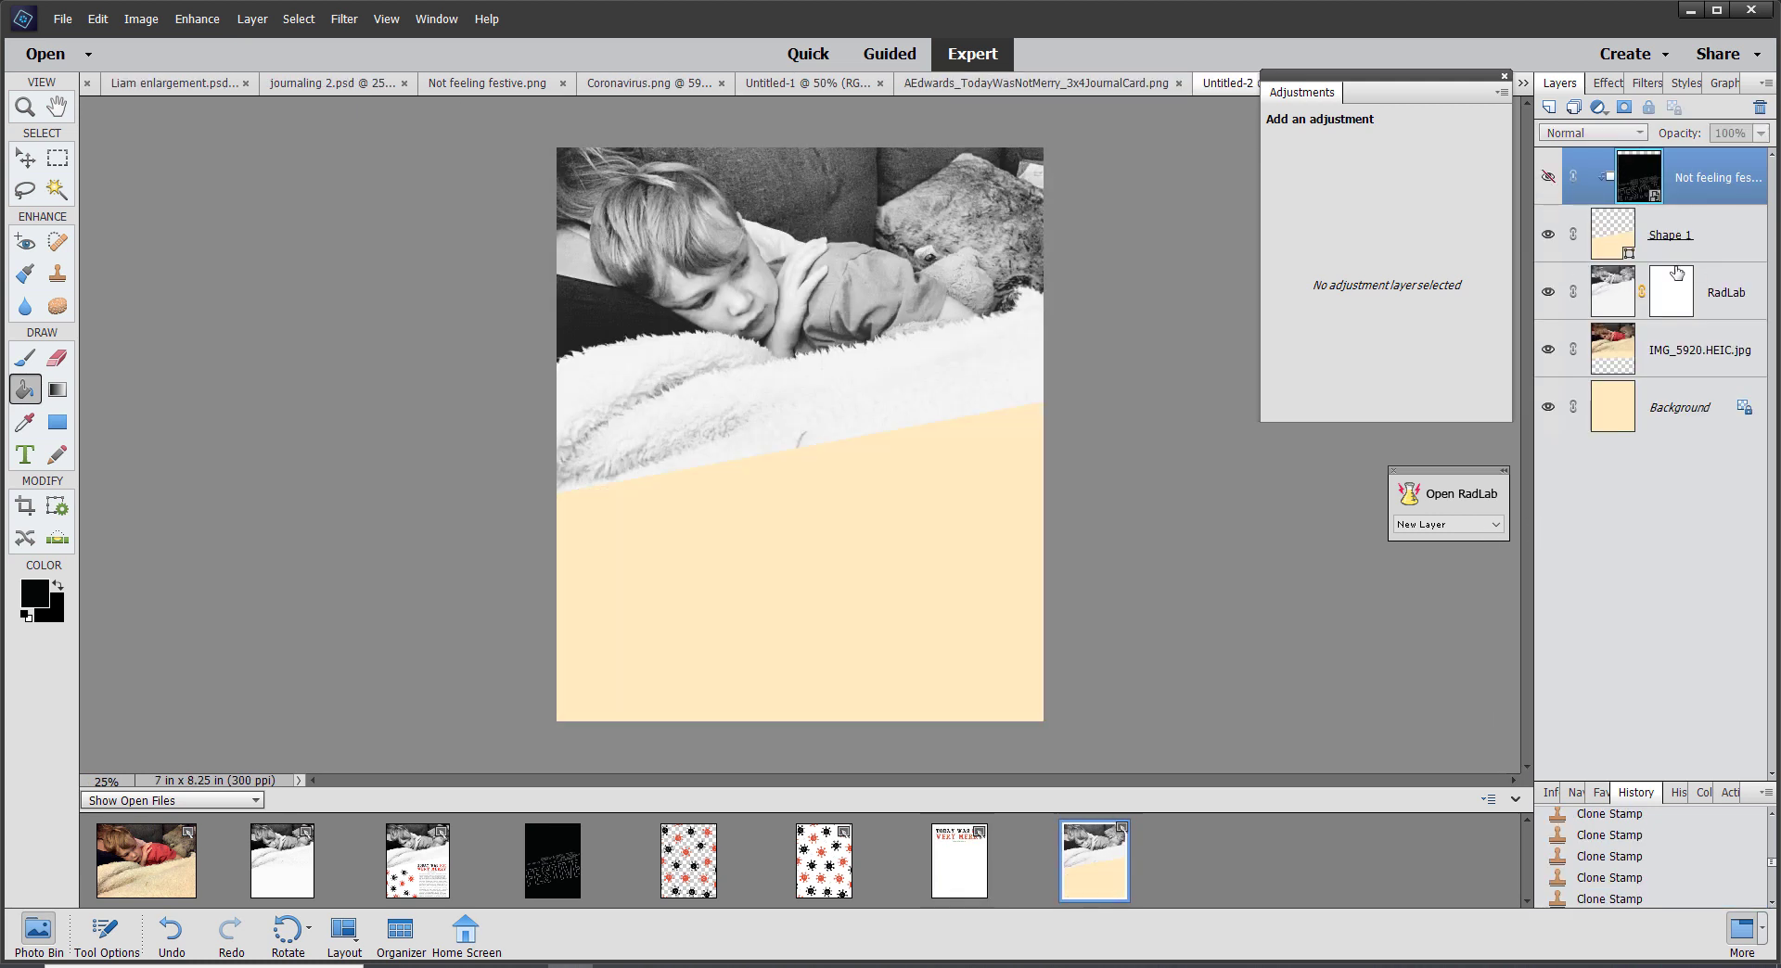
Reset the default colors, make white the foreground color and fill the tilted Shape 1 with it using Paint Bucket
click(1664, 237)
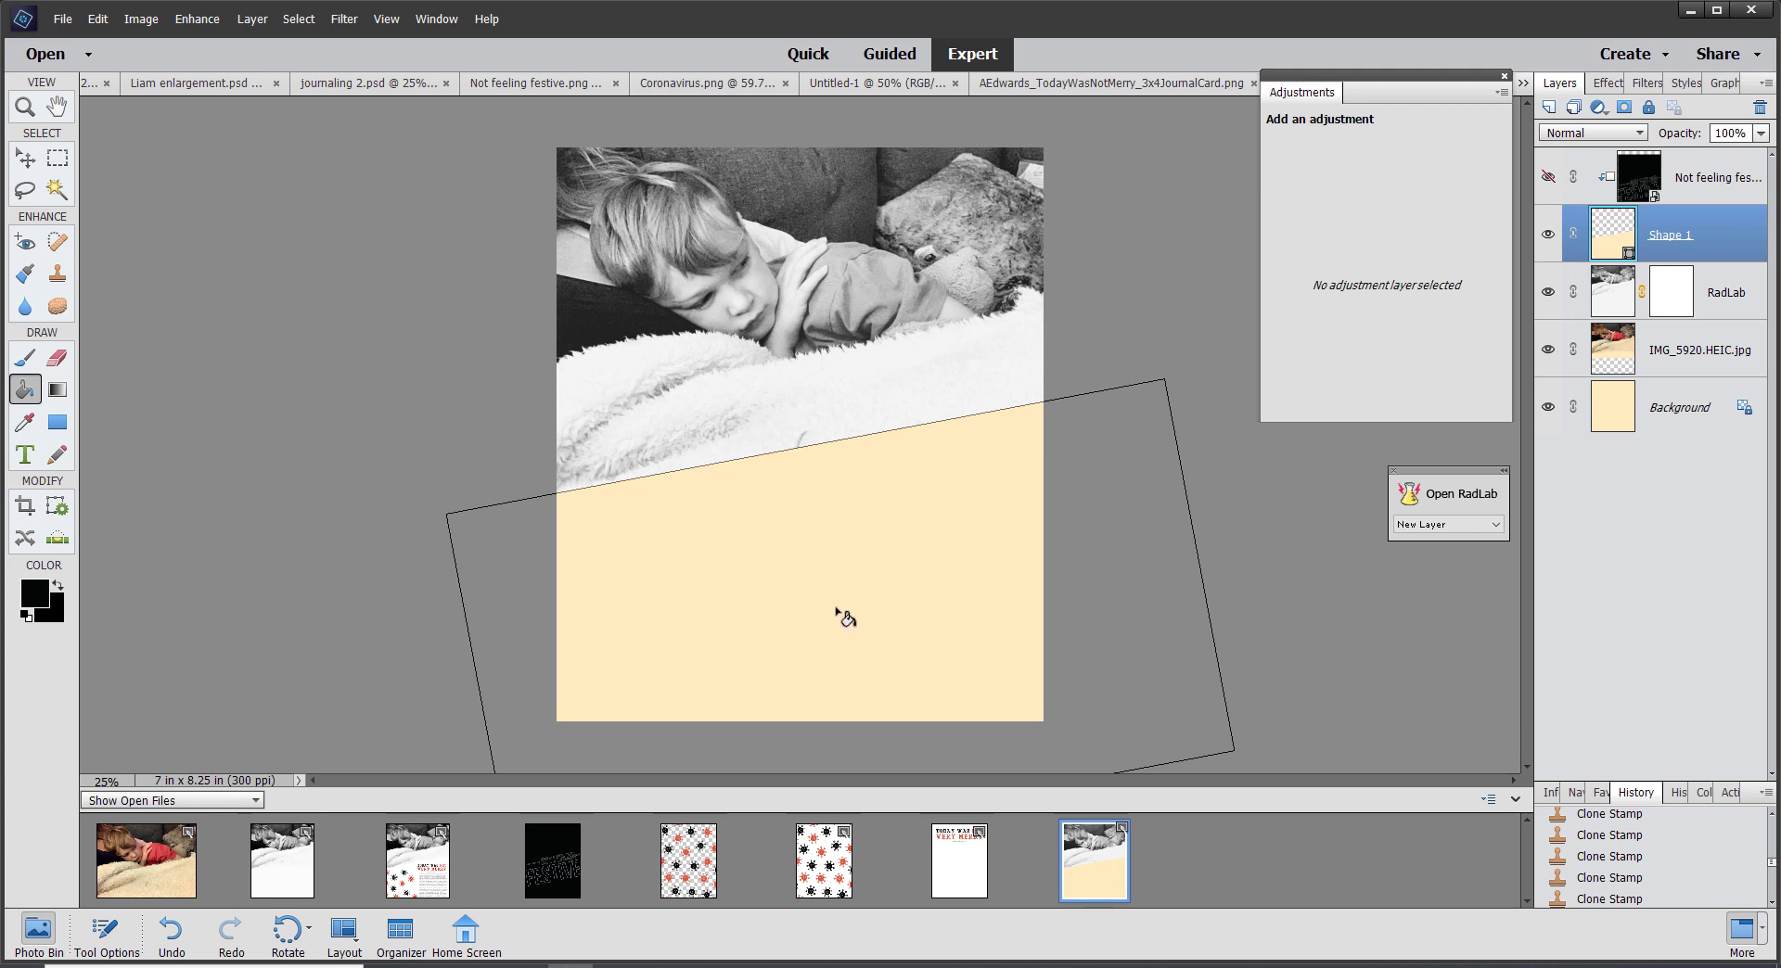
click(28, 617)
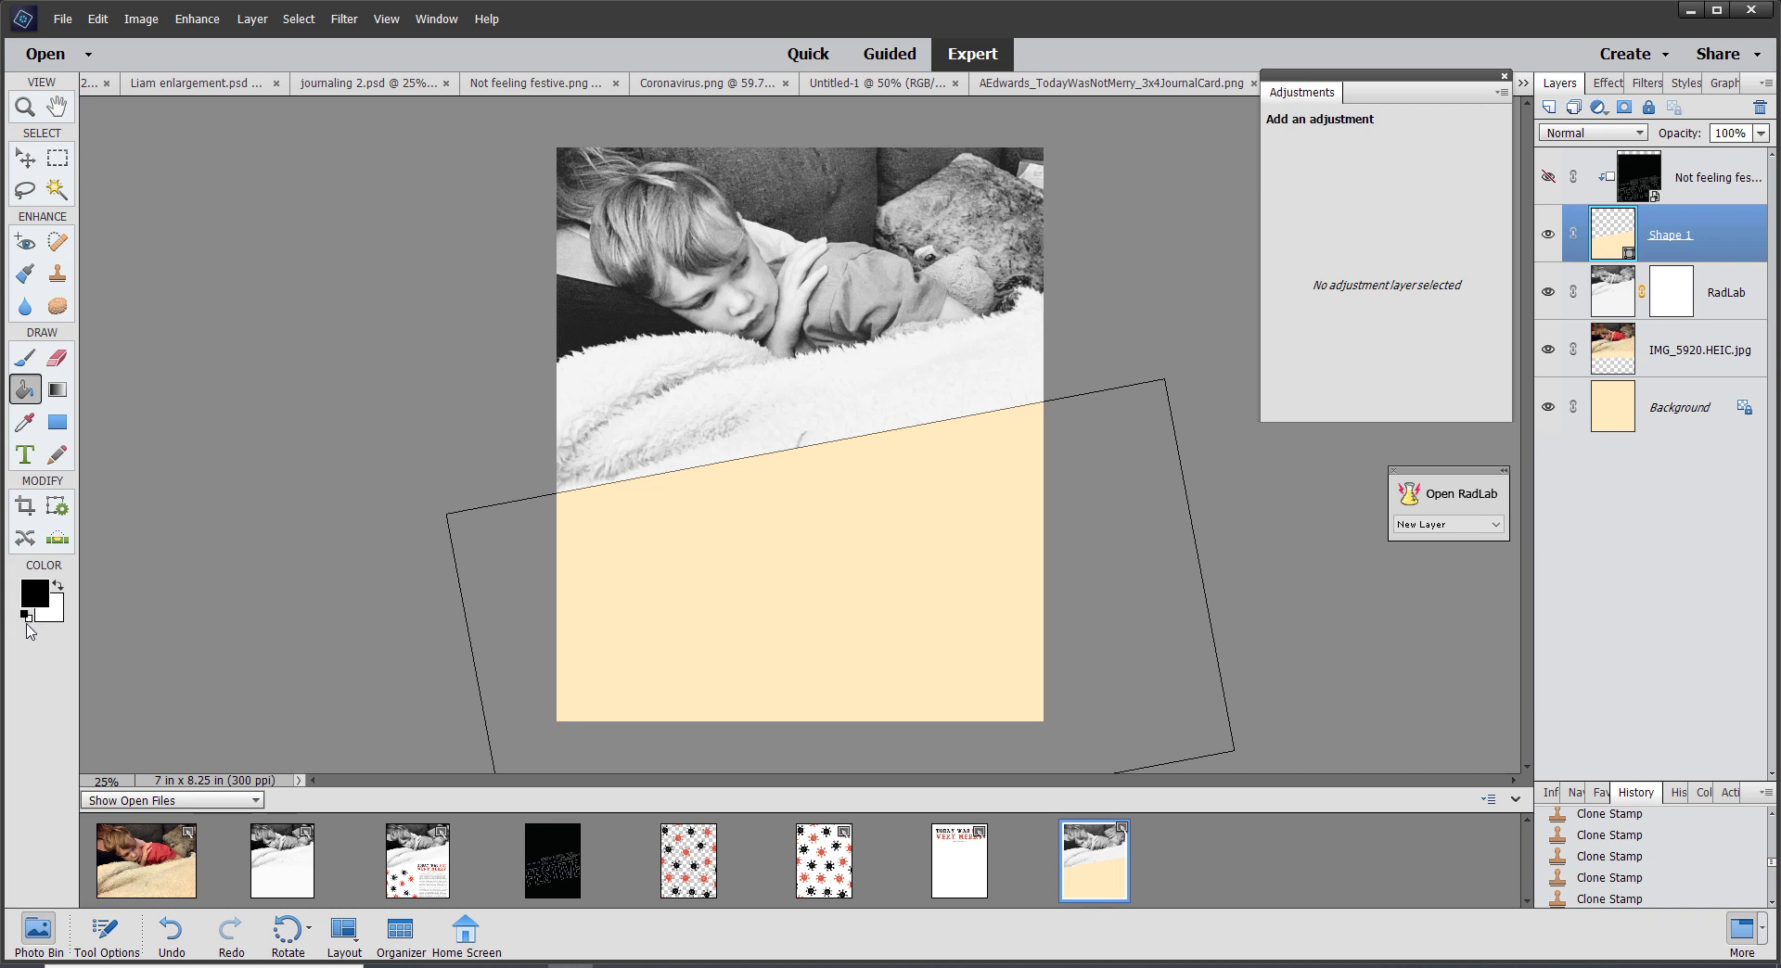
click(57, 587)
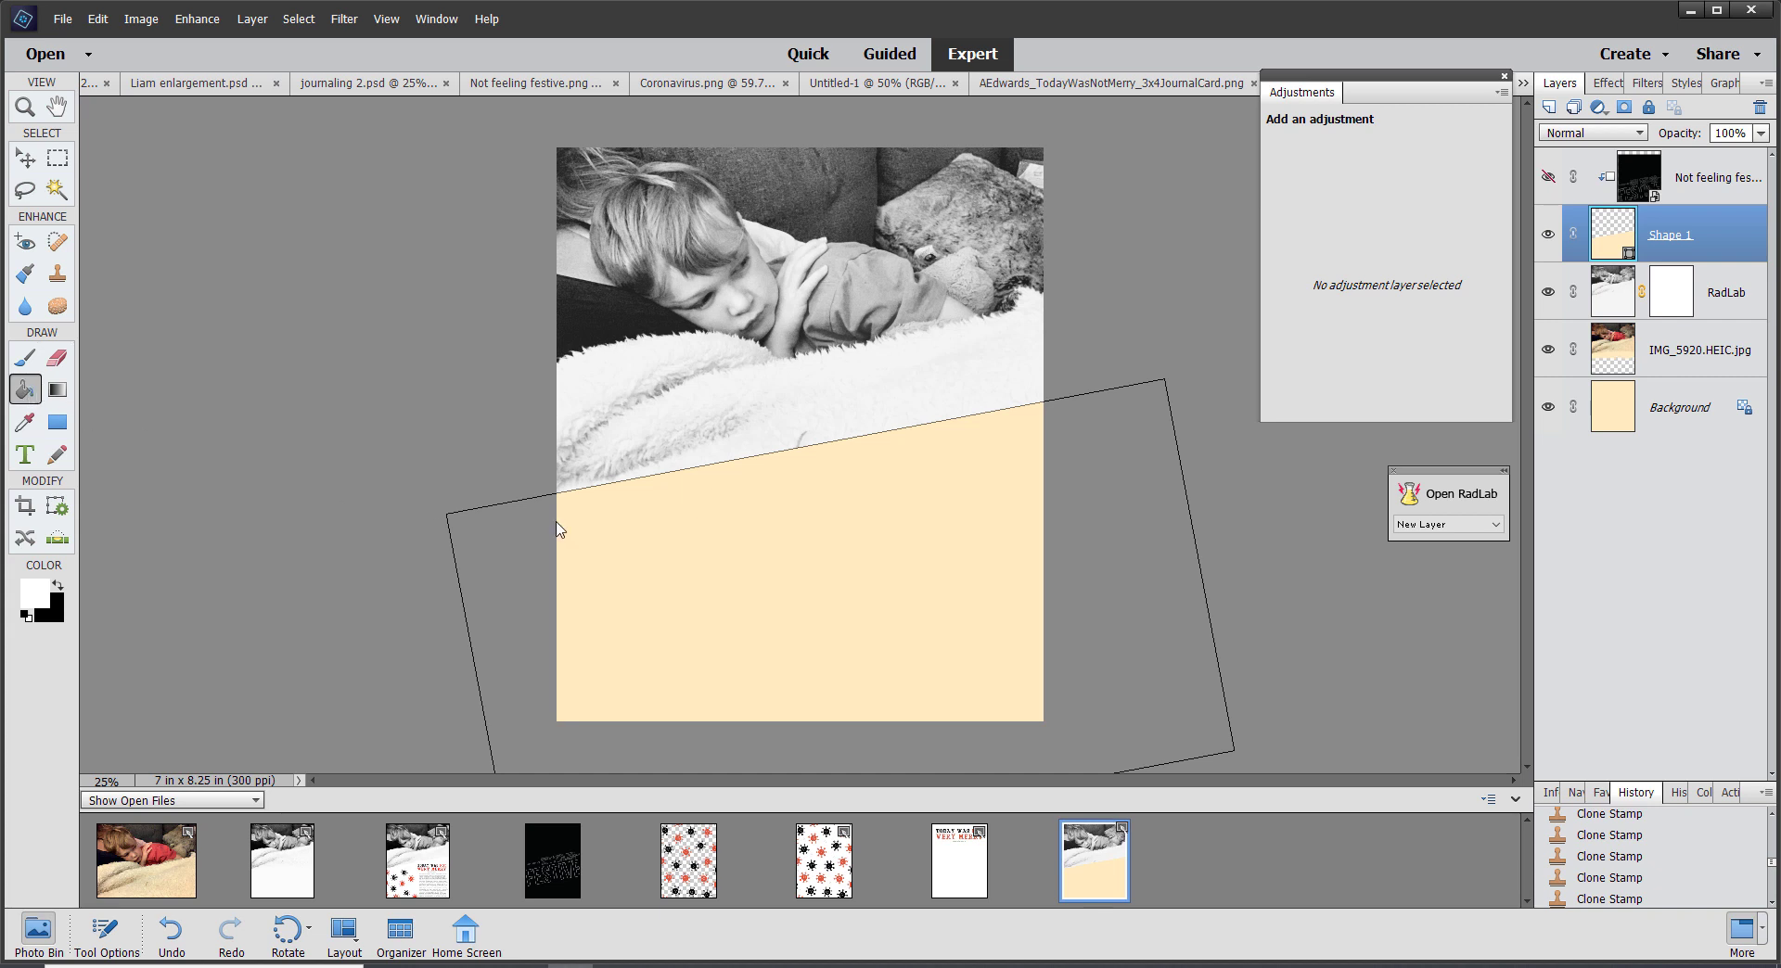
click(756, 570)
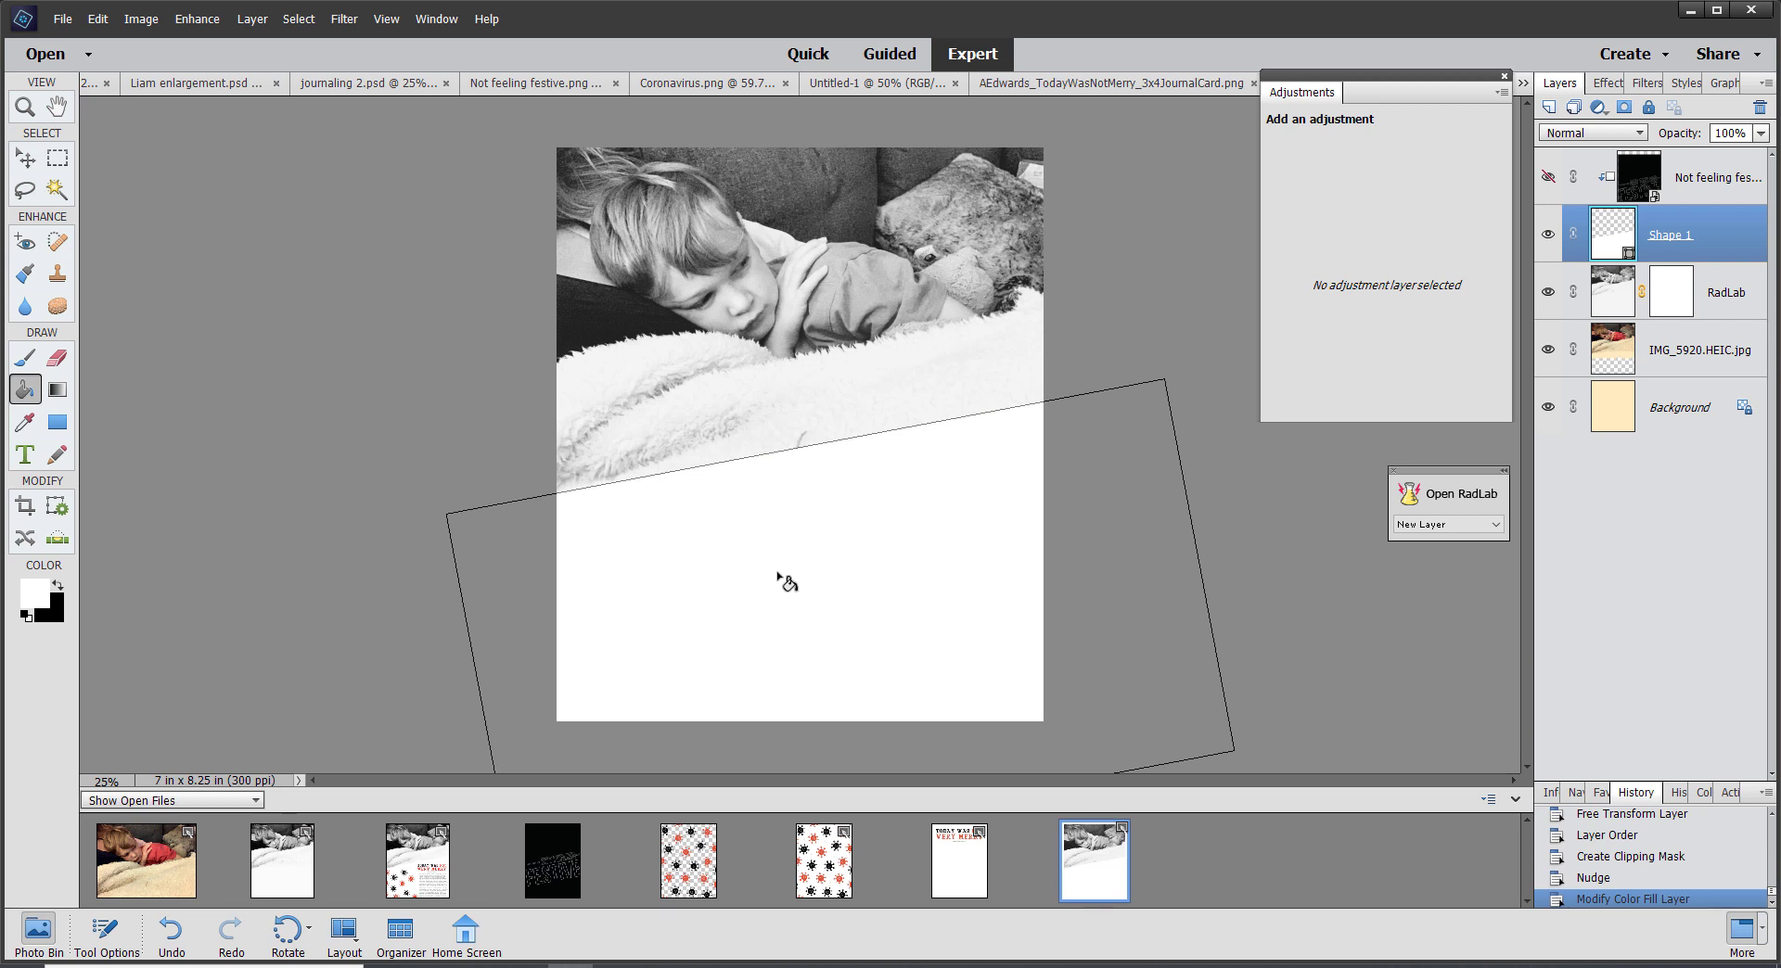
Place the Today Was Not Very Merry card on the Untitled-2 page and move it to the page's lower right
click(25, 158)
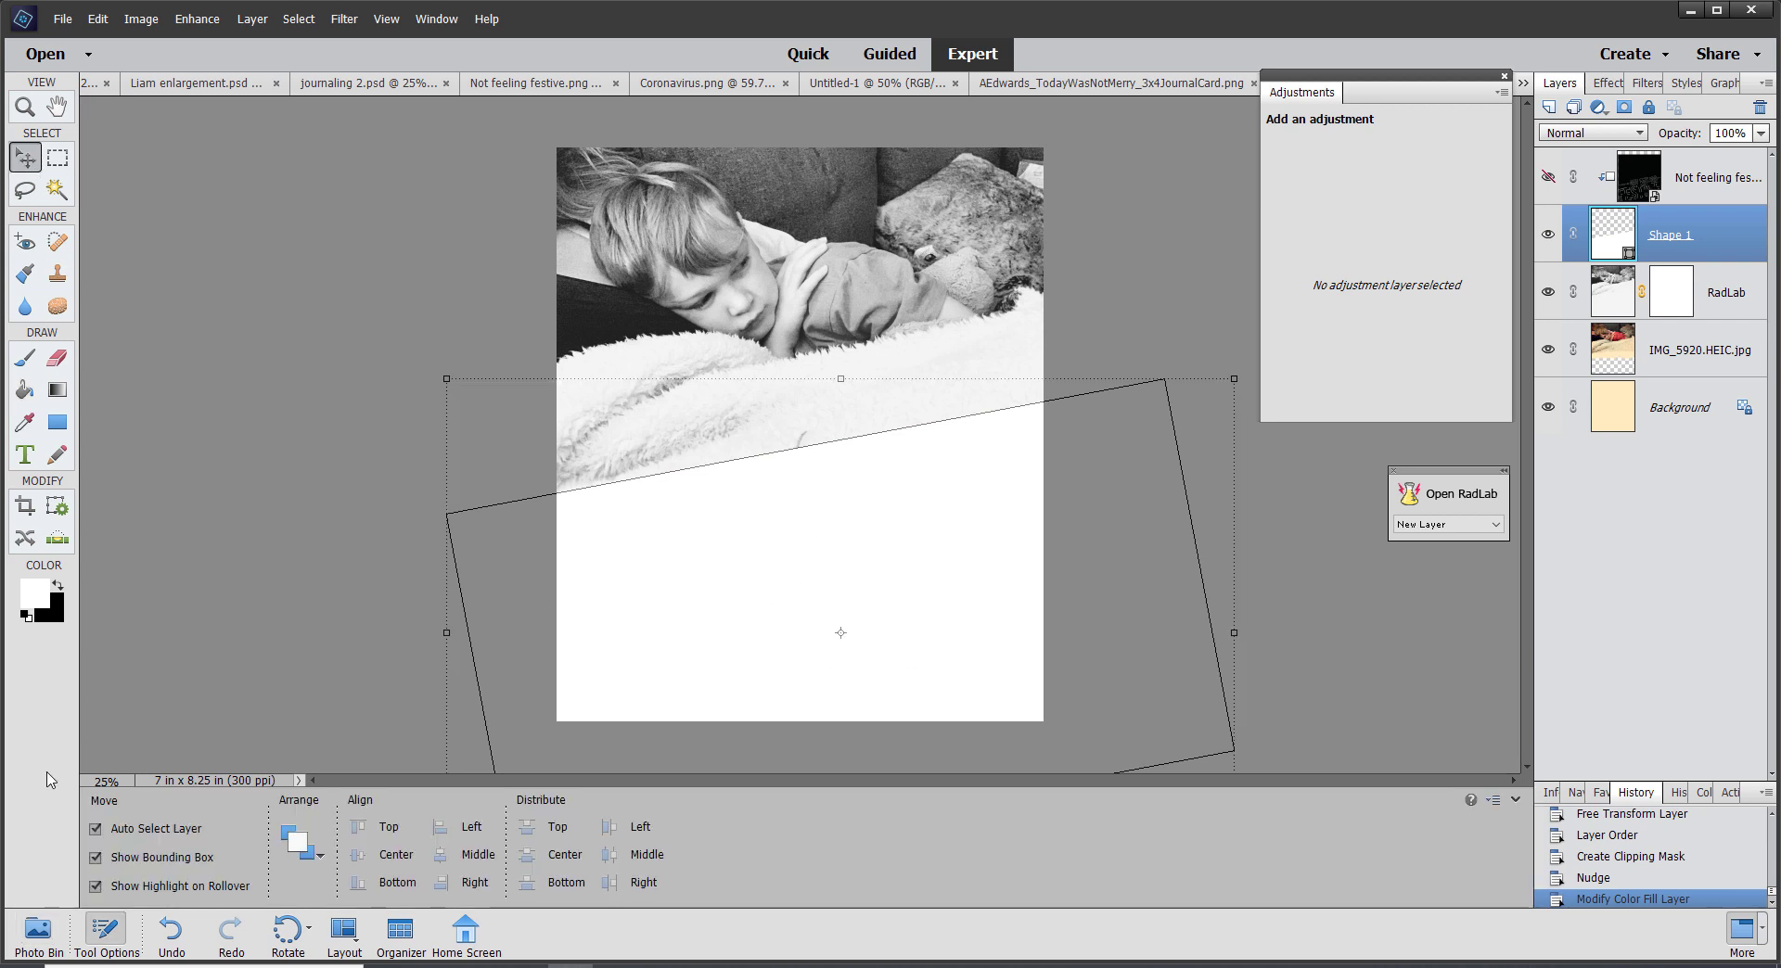
click(42, 932)
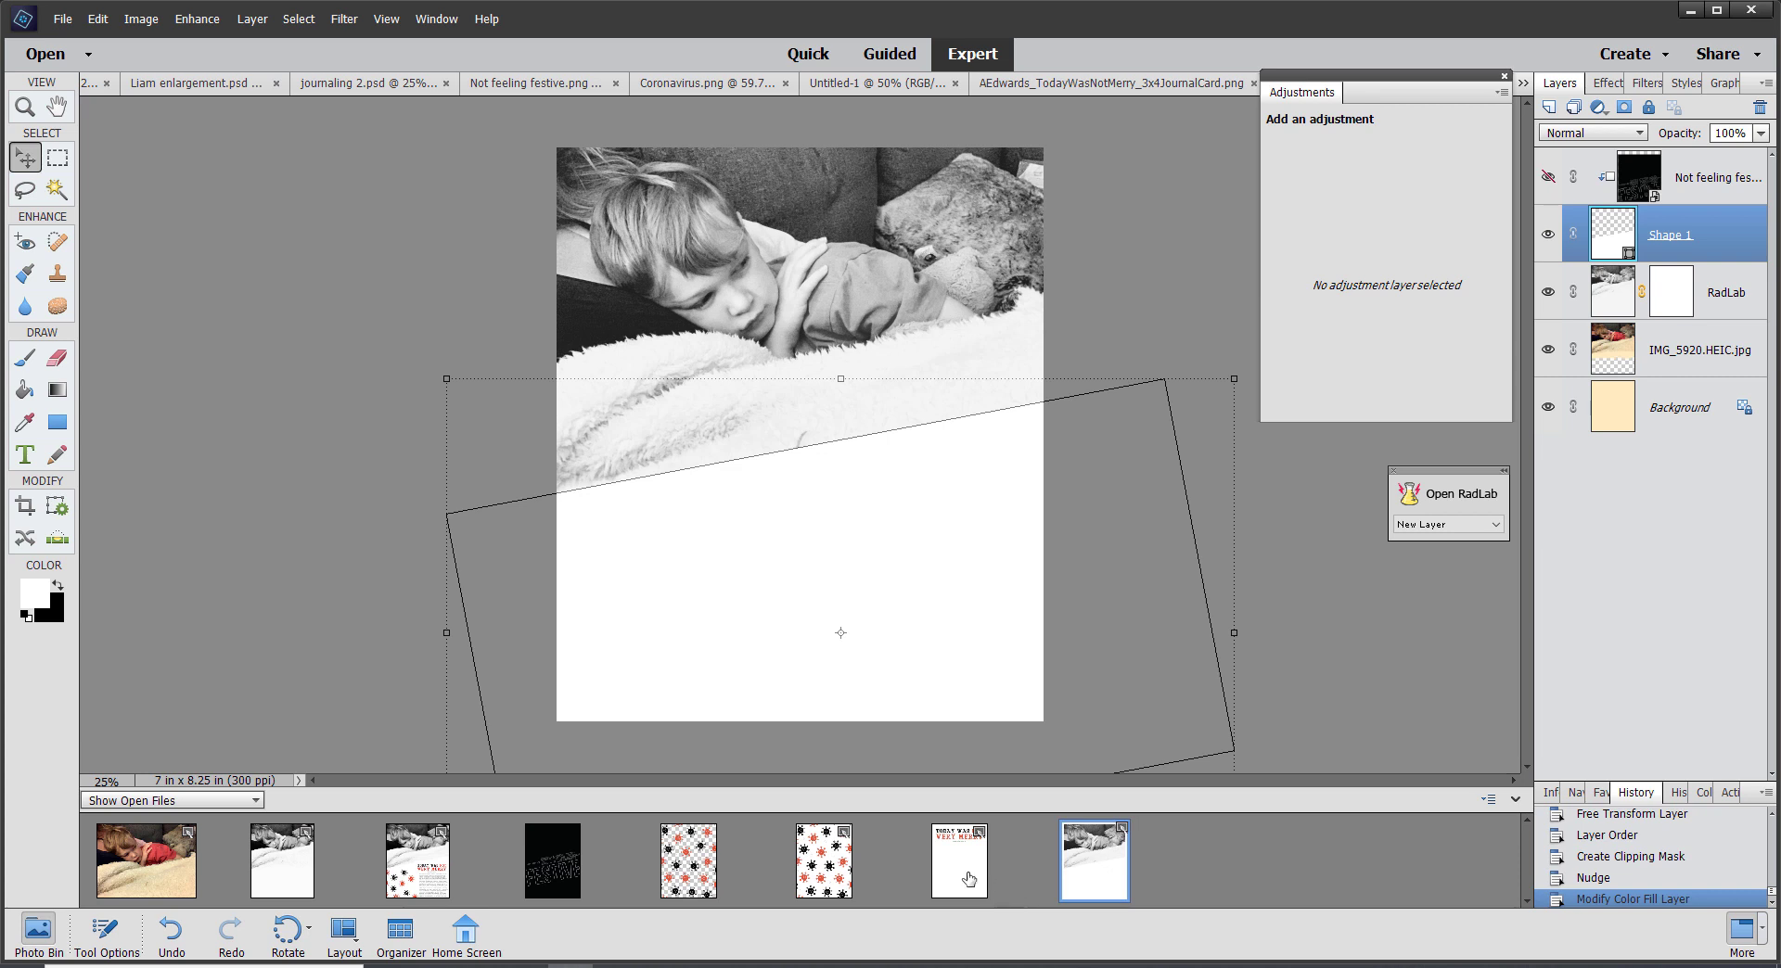
drag(970, 879, 878, 626)
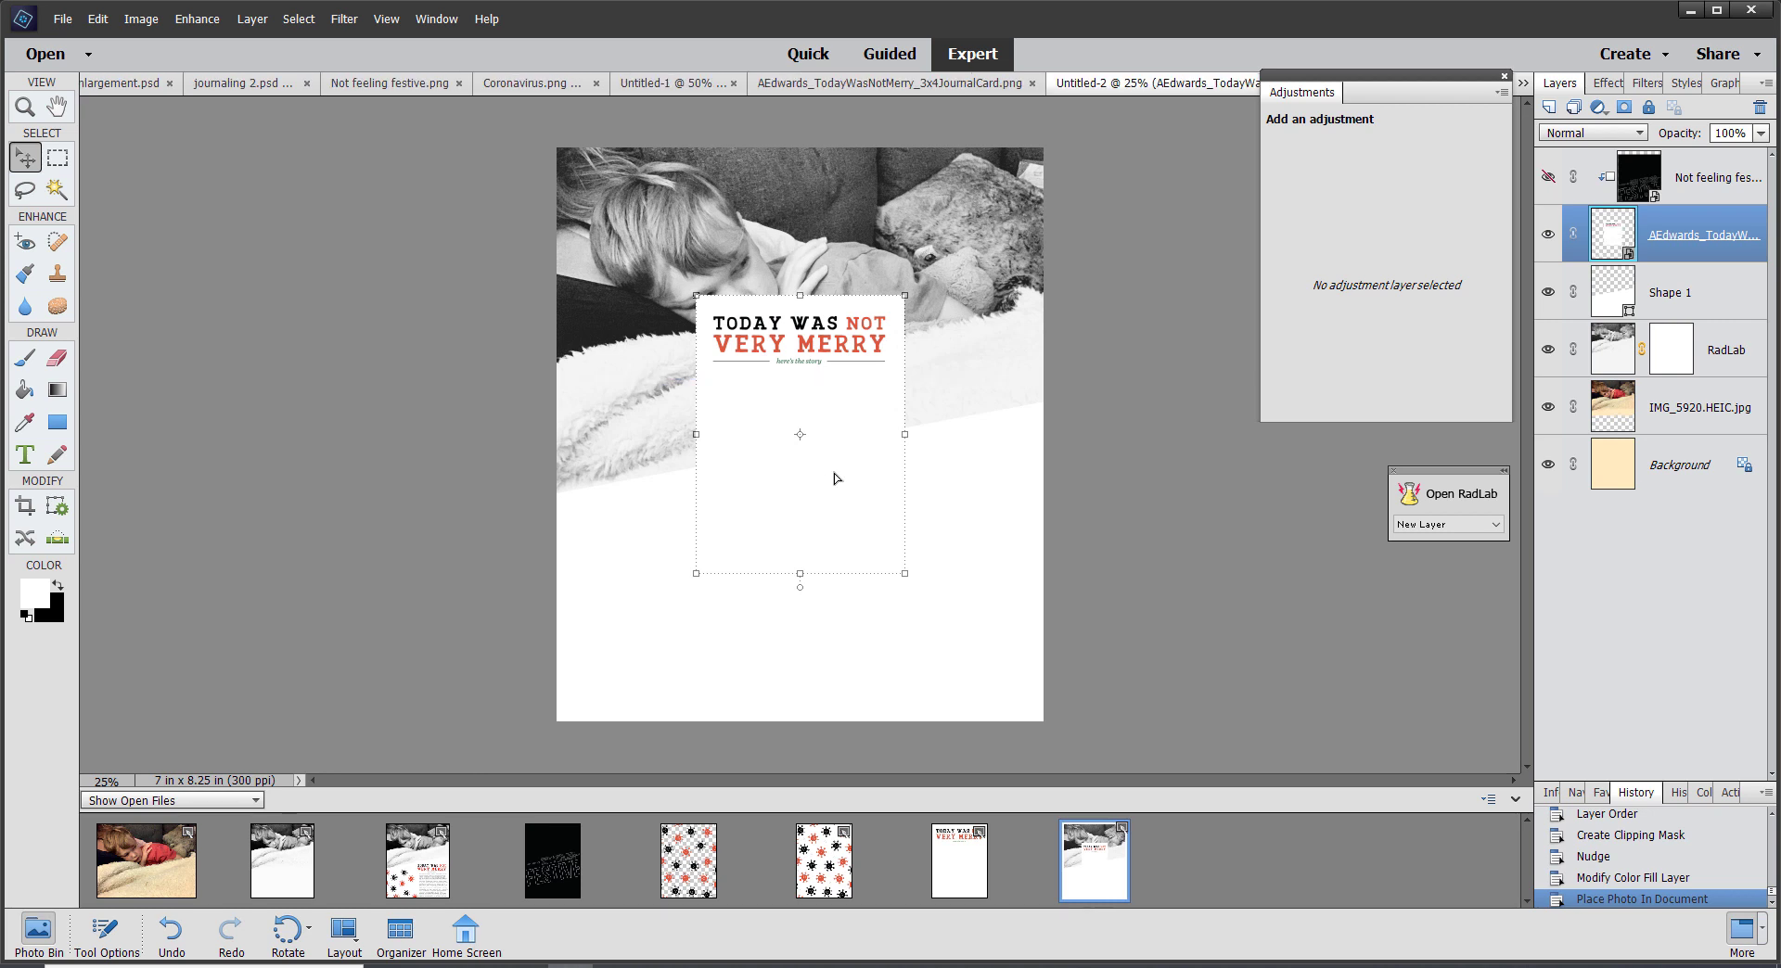
drag(808, 454, 921, 609)
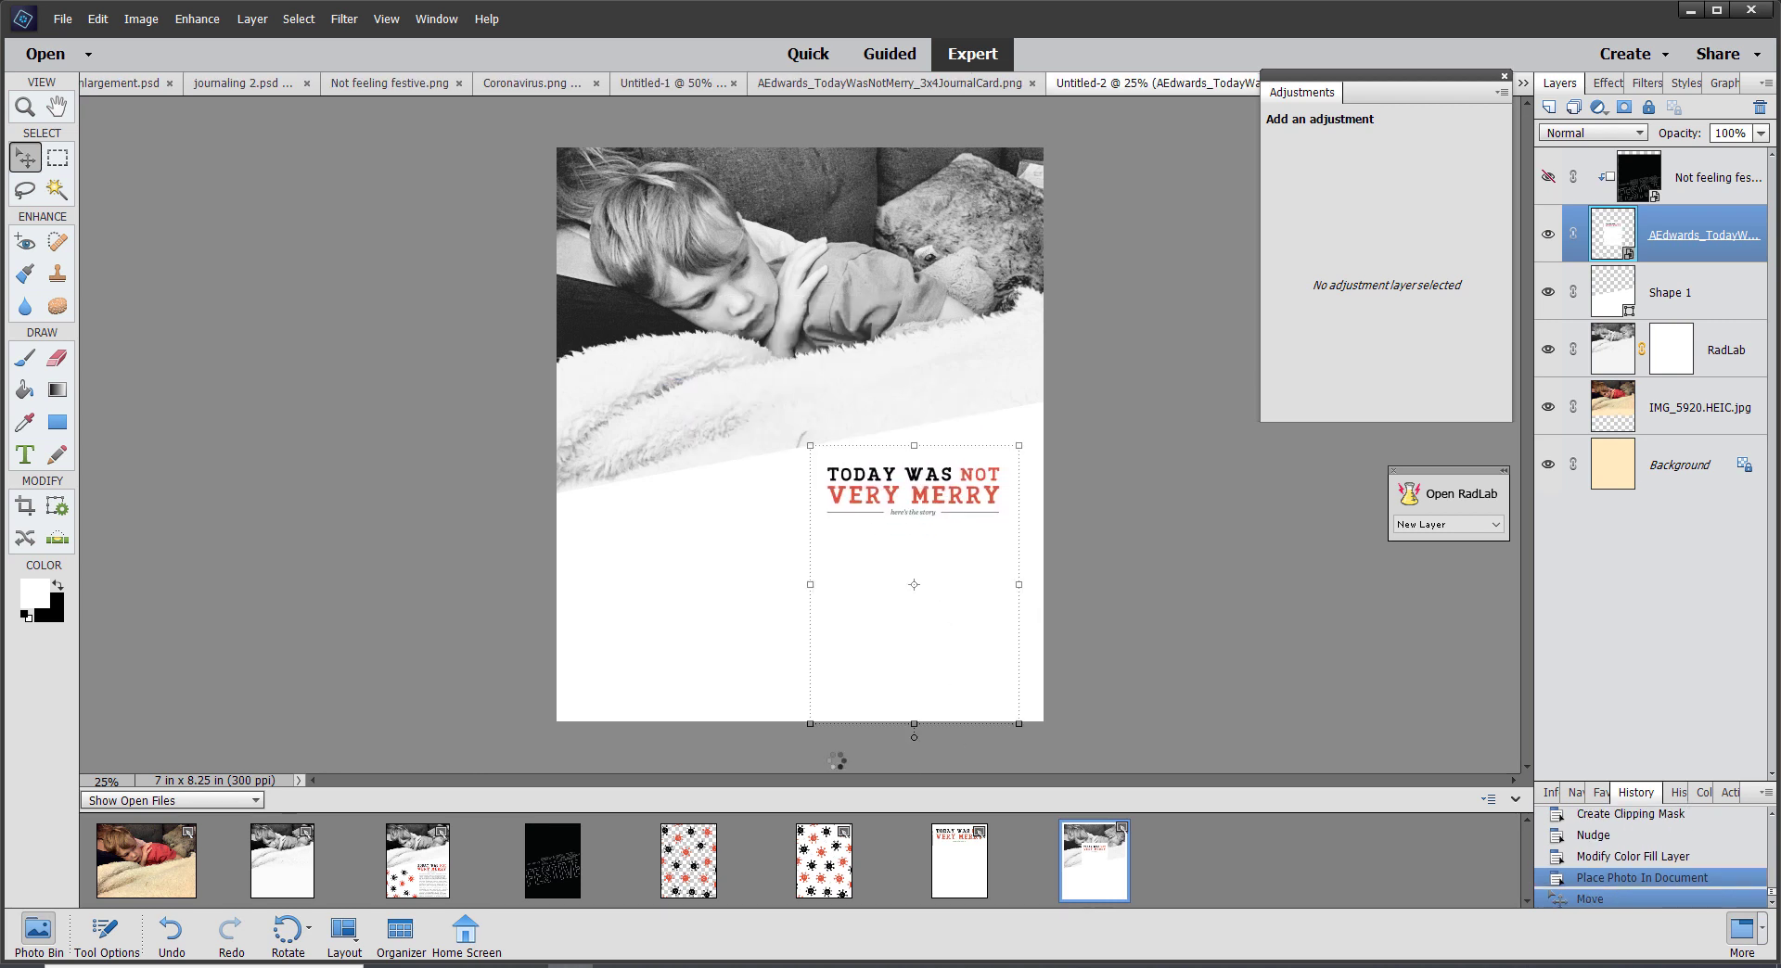
Enlarge the Today Was Not Very Merry card and reposition it slightly inside the page's right edge
drag(811, 724, 718, 750)
drag(899, 521, 917, 524)
click(982, 760)
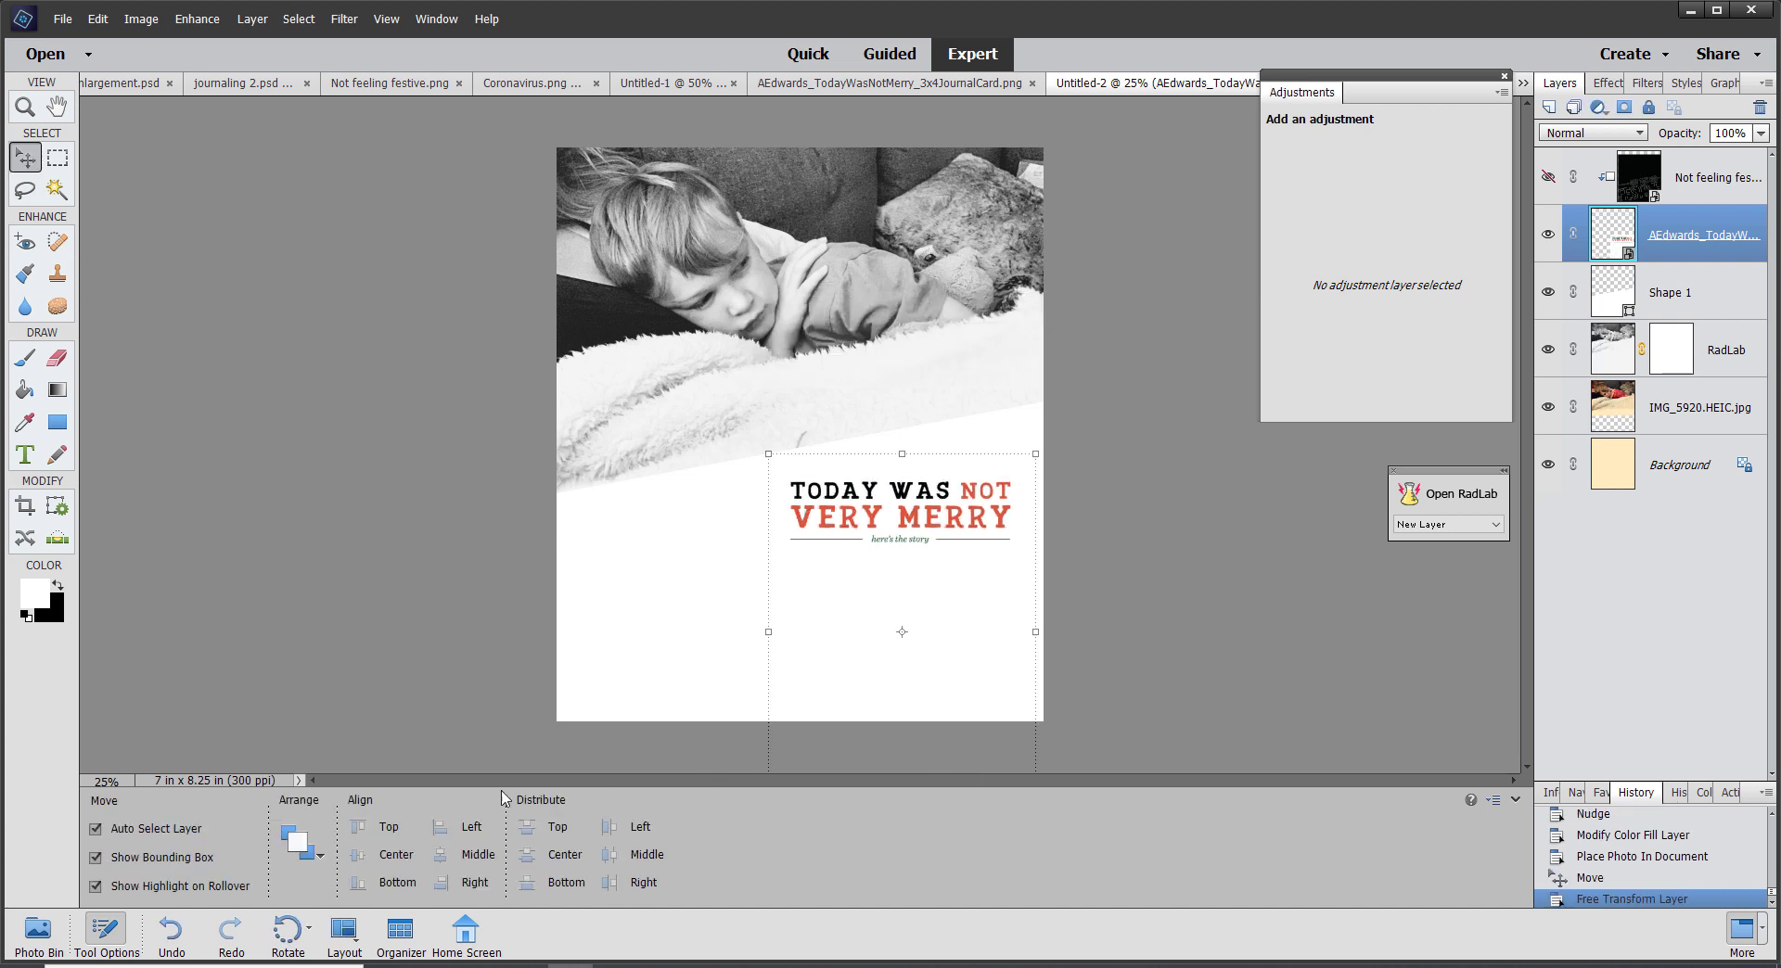
Compare the finished journaling 2.psd layout and the Coronavirus.png pattern with the Untitled-2 page
click(37, 932)
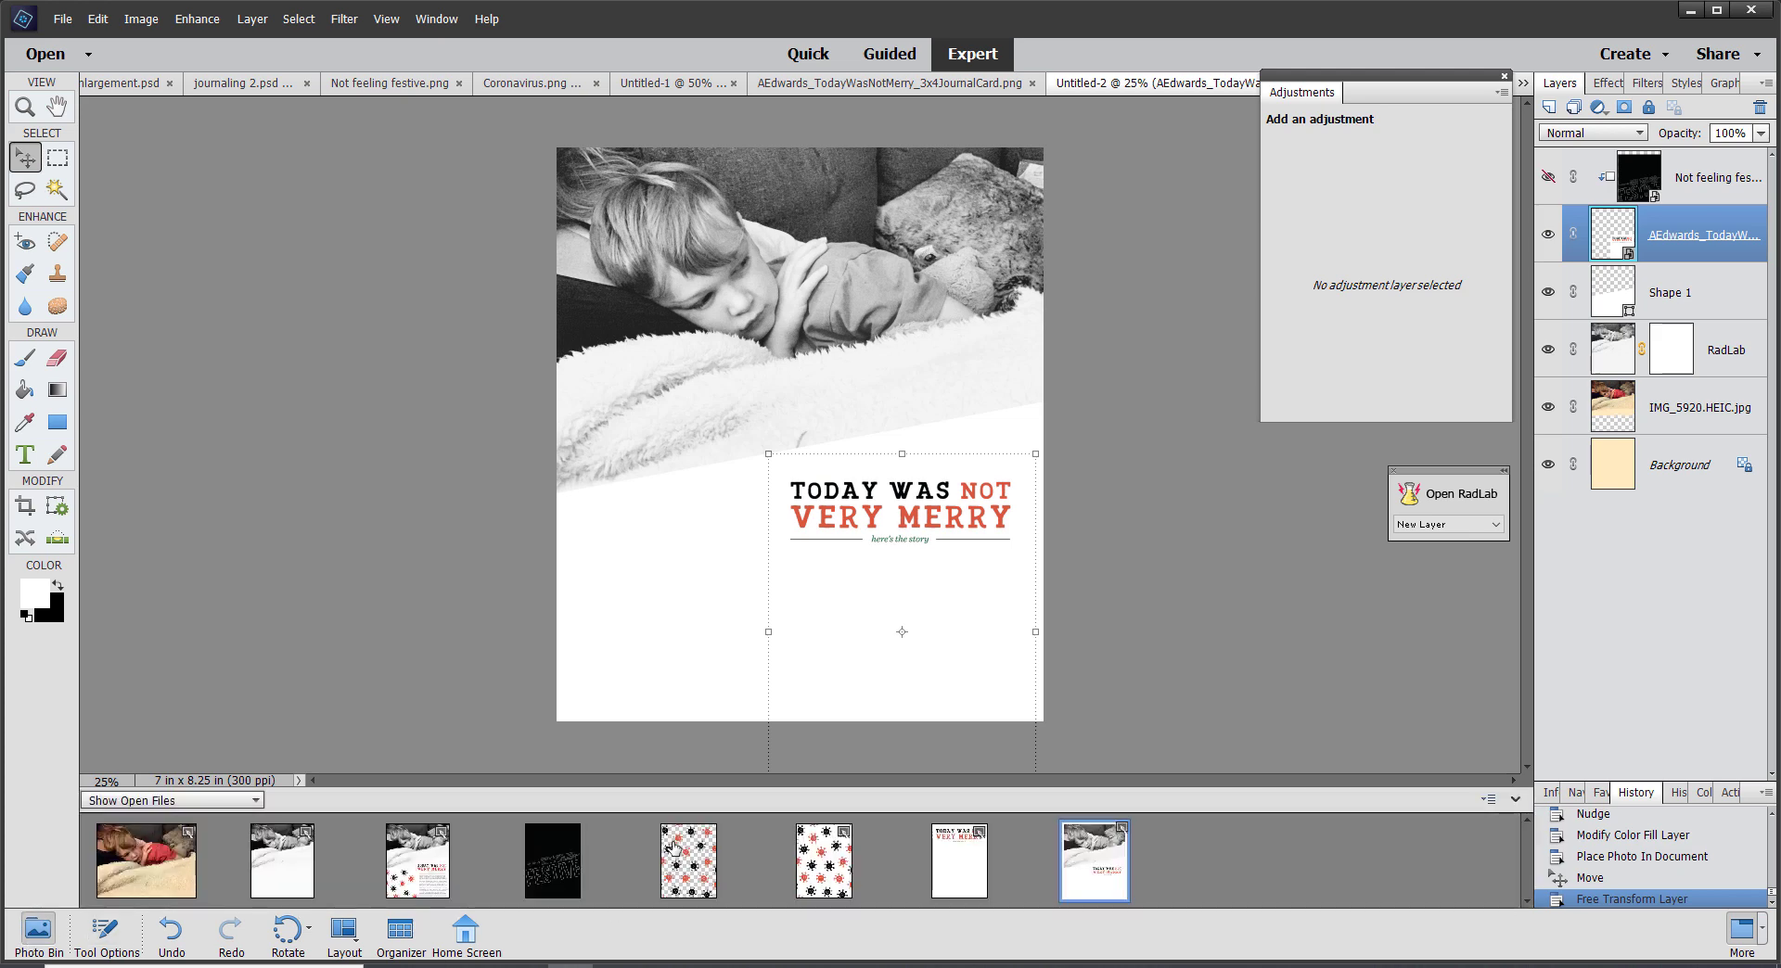
click(441, 858)
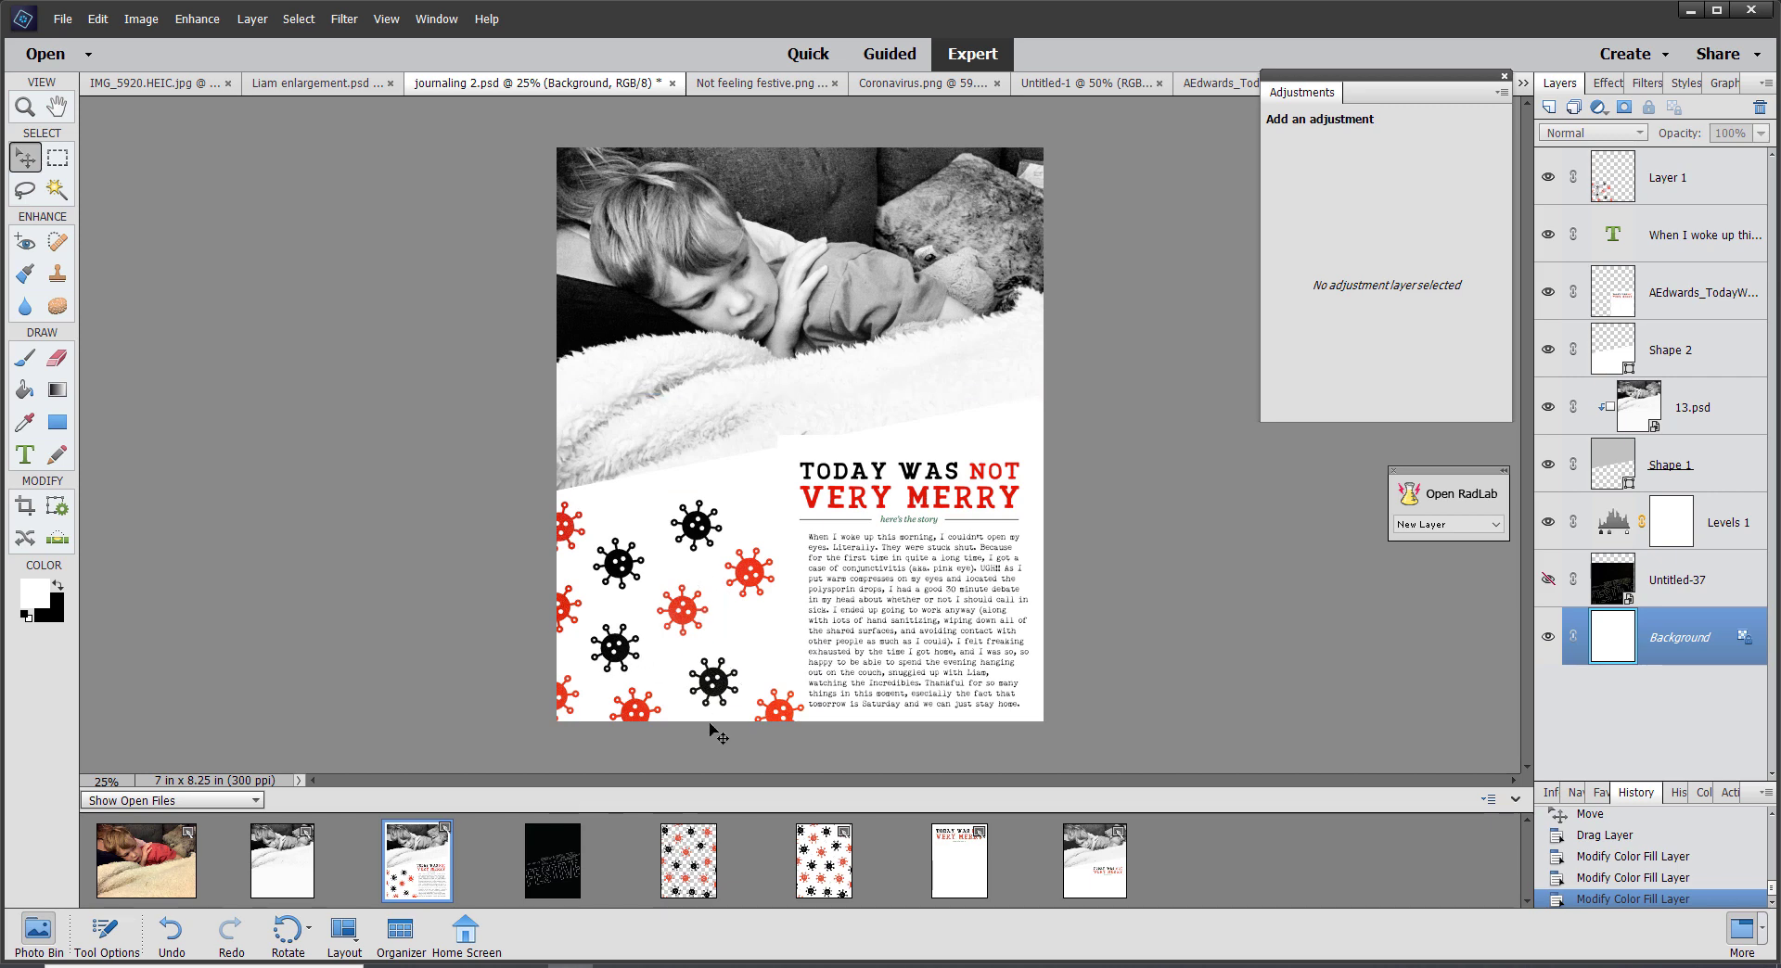
click(1093, 888)
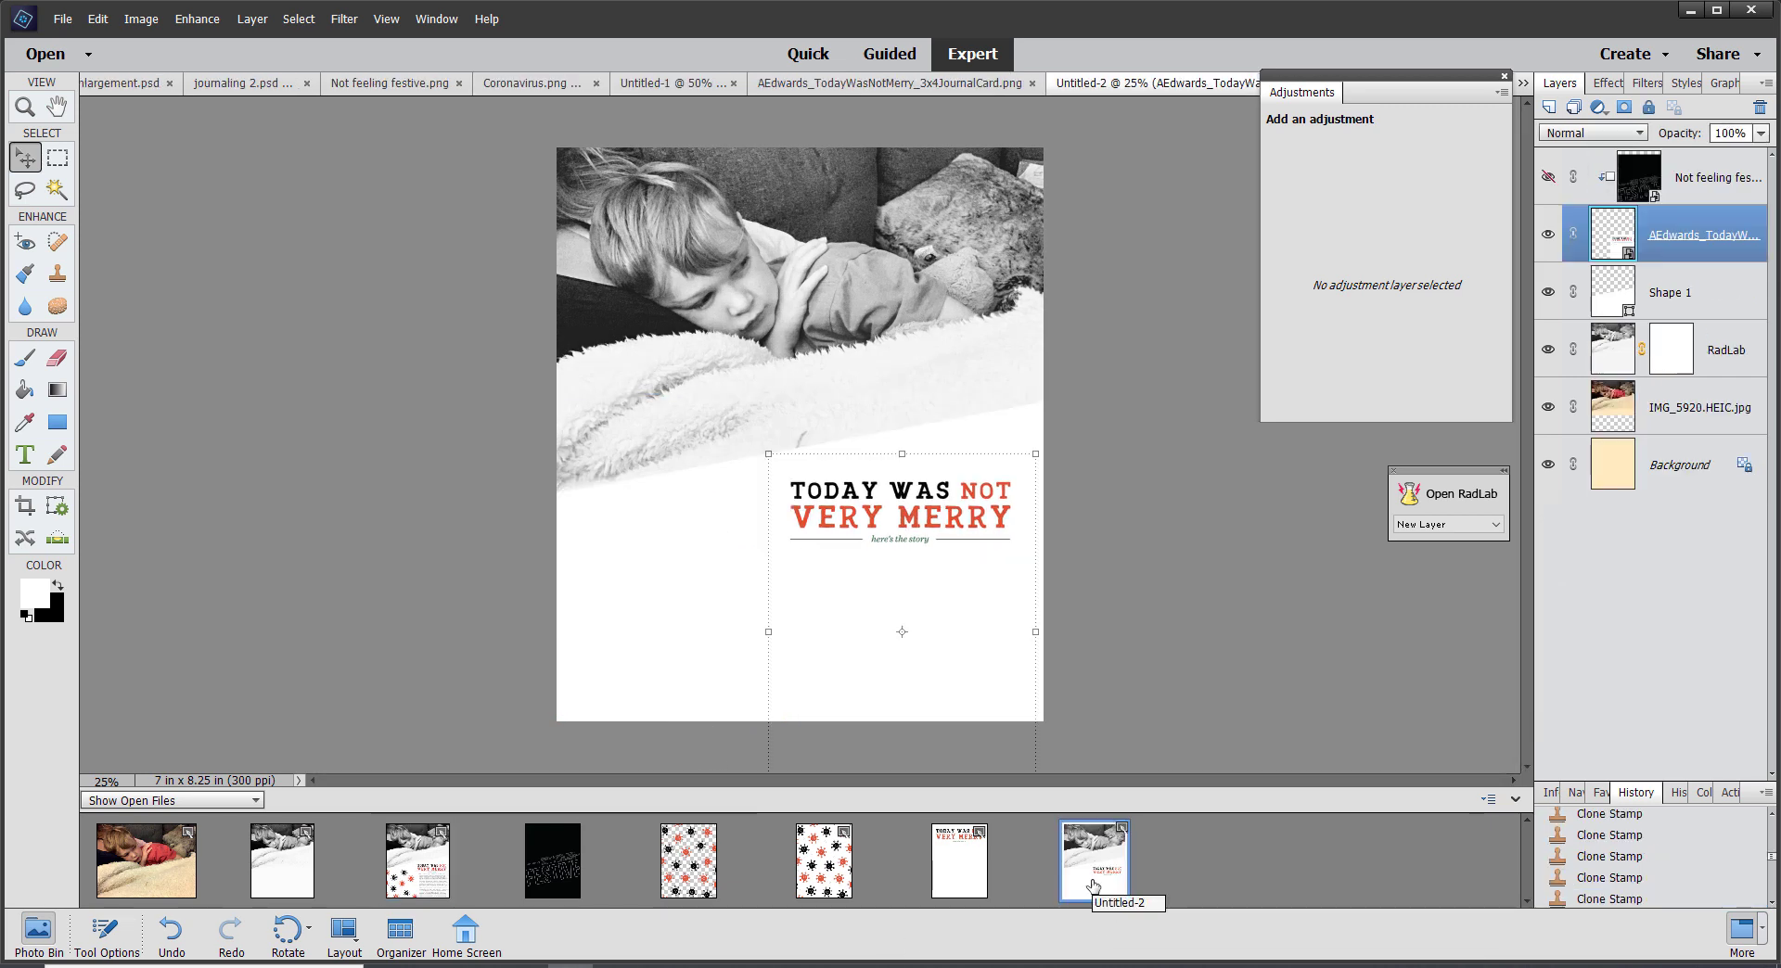
click(687, 881)
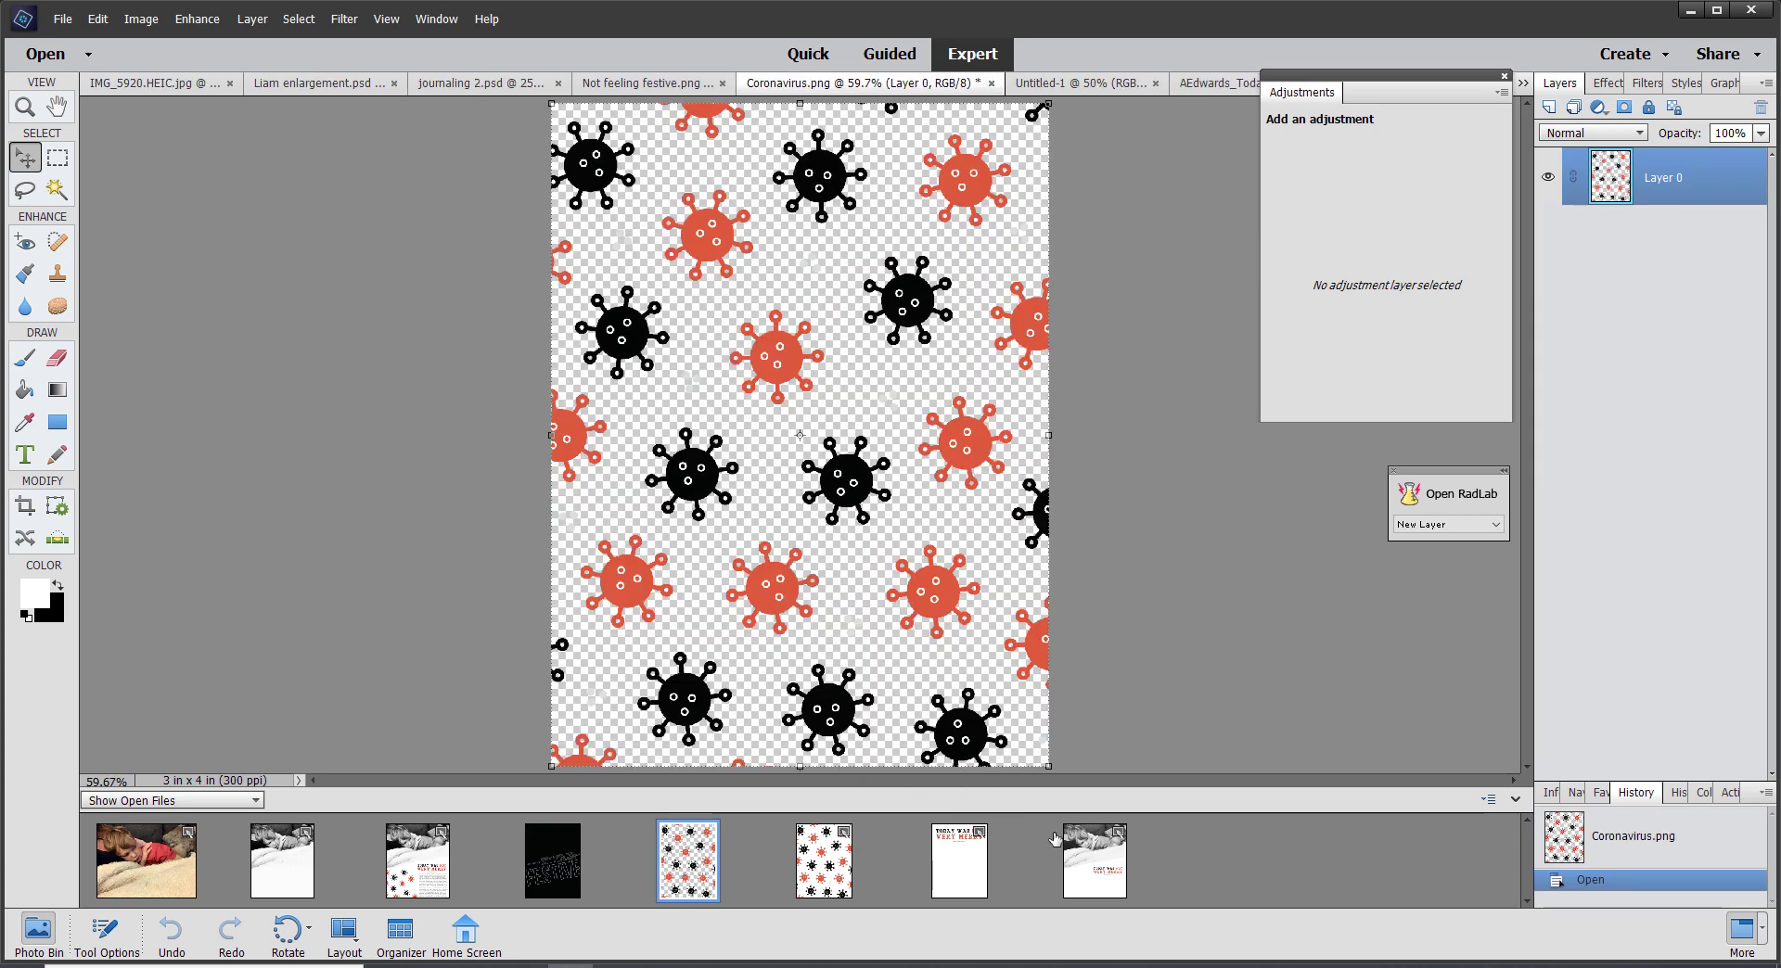
click(1093, 857)
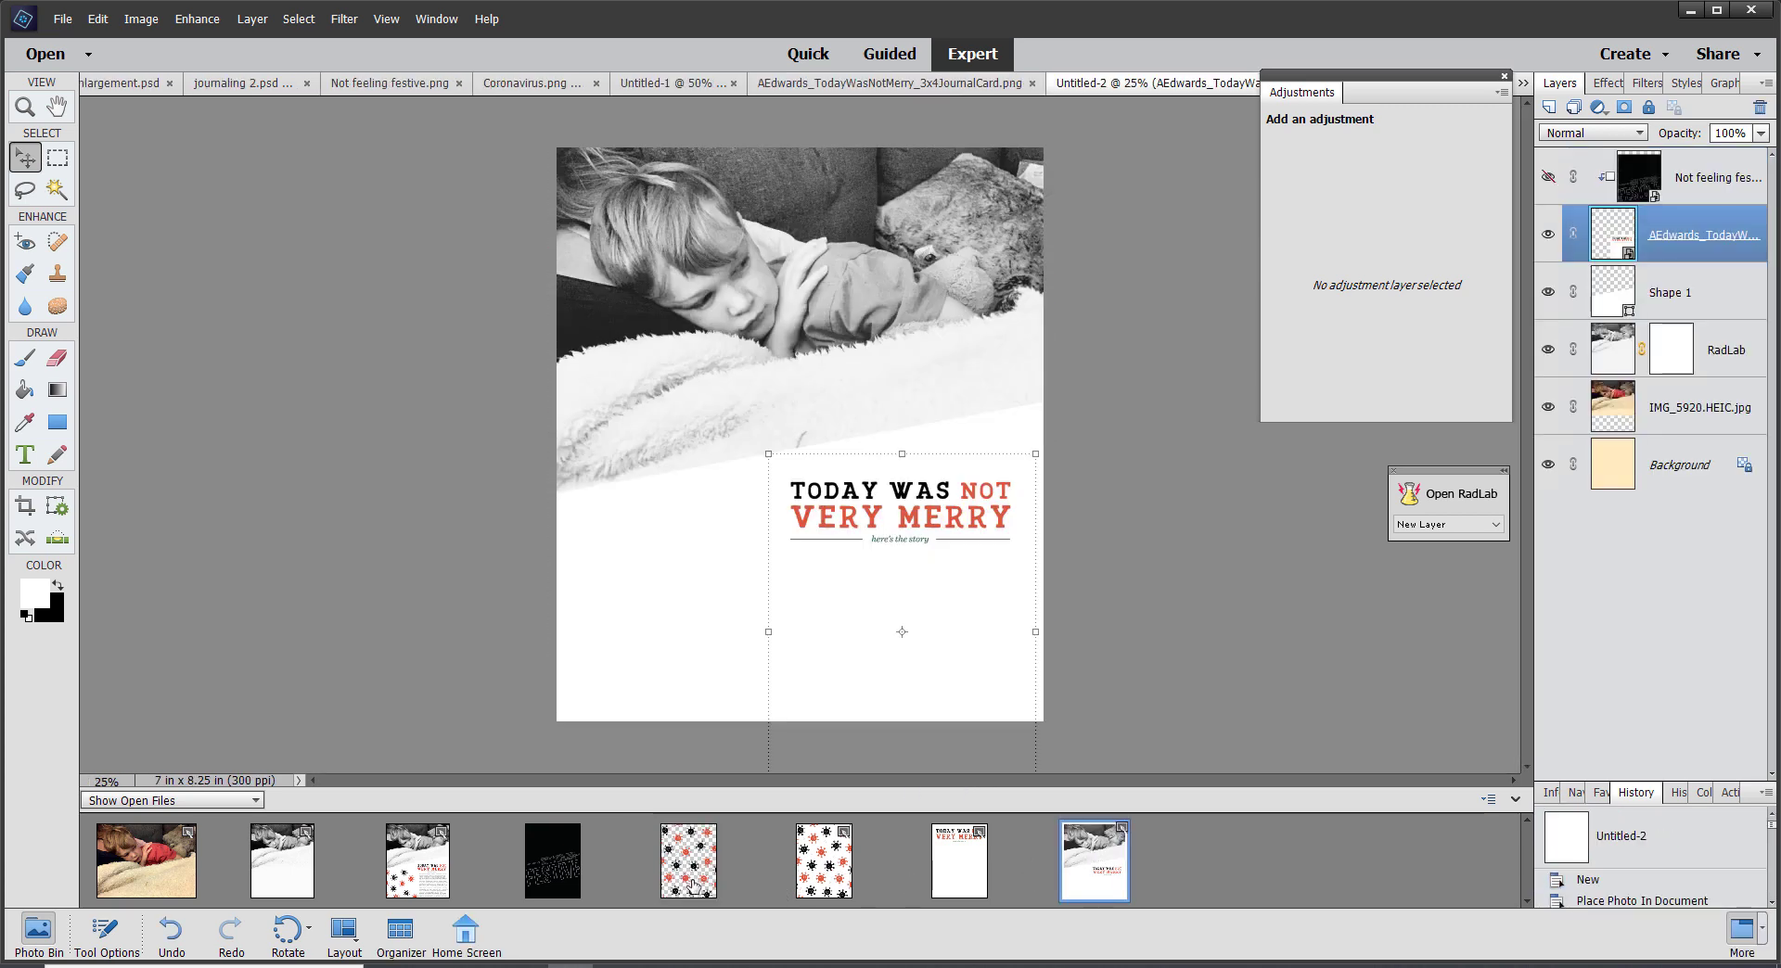
Place Coronavirus.png in the lower-left corner of the Untitled-2 page and enlarge it to about 3.75 x 5 inches
drag(691, 886, 633, 626)
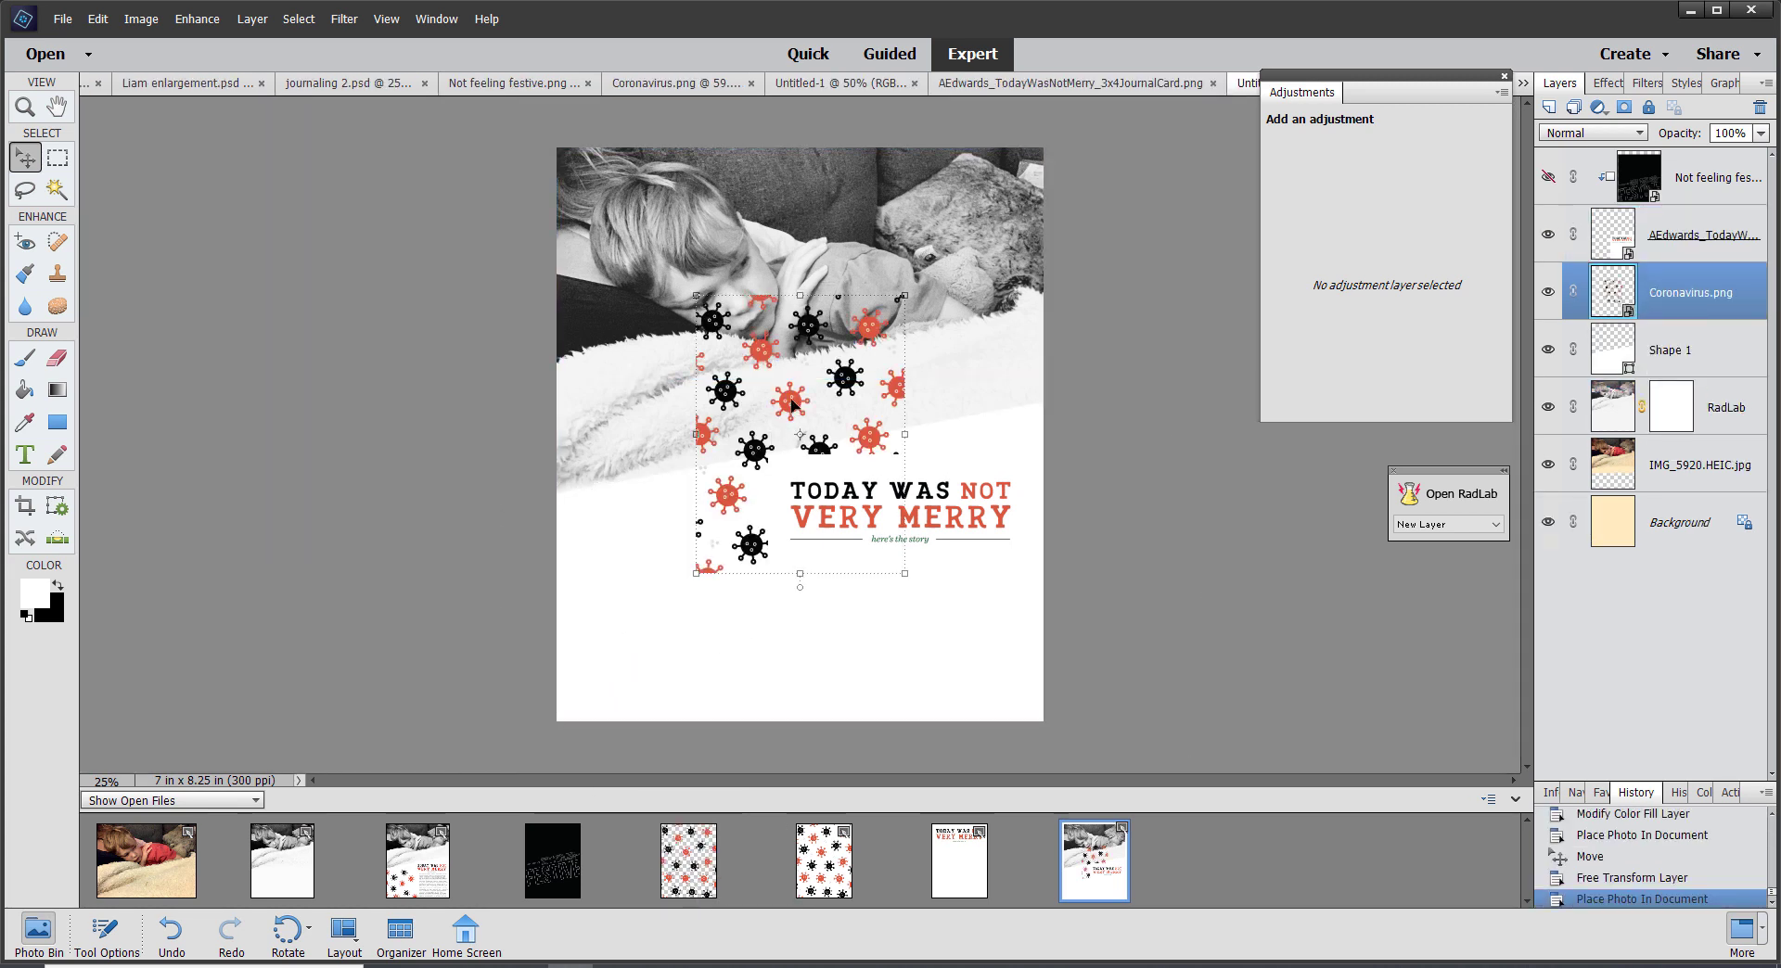
drag(791, 405, 657, 619)
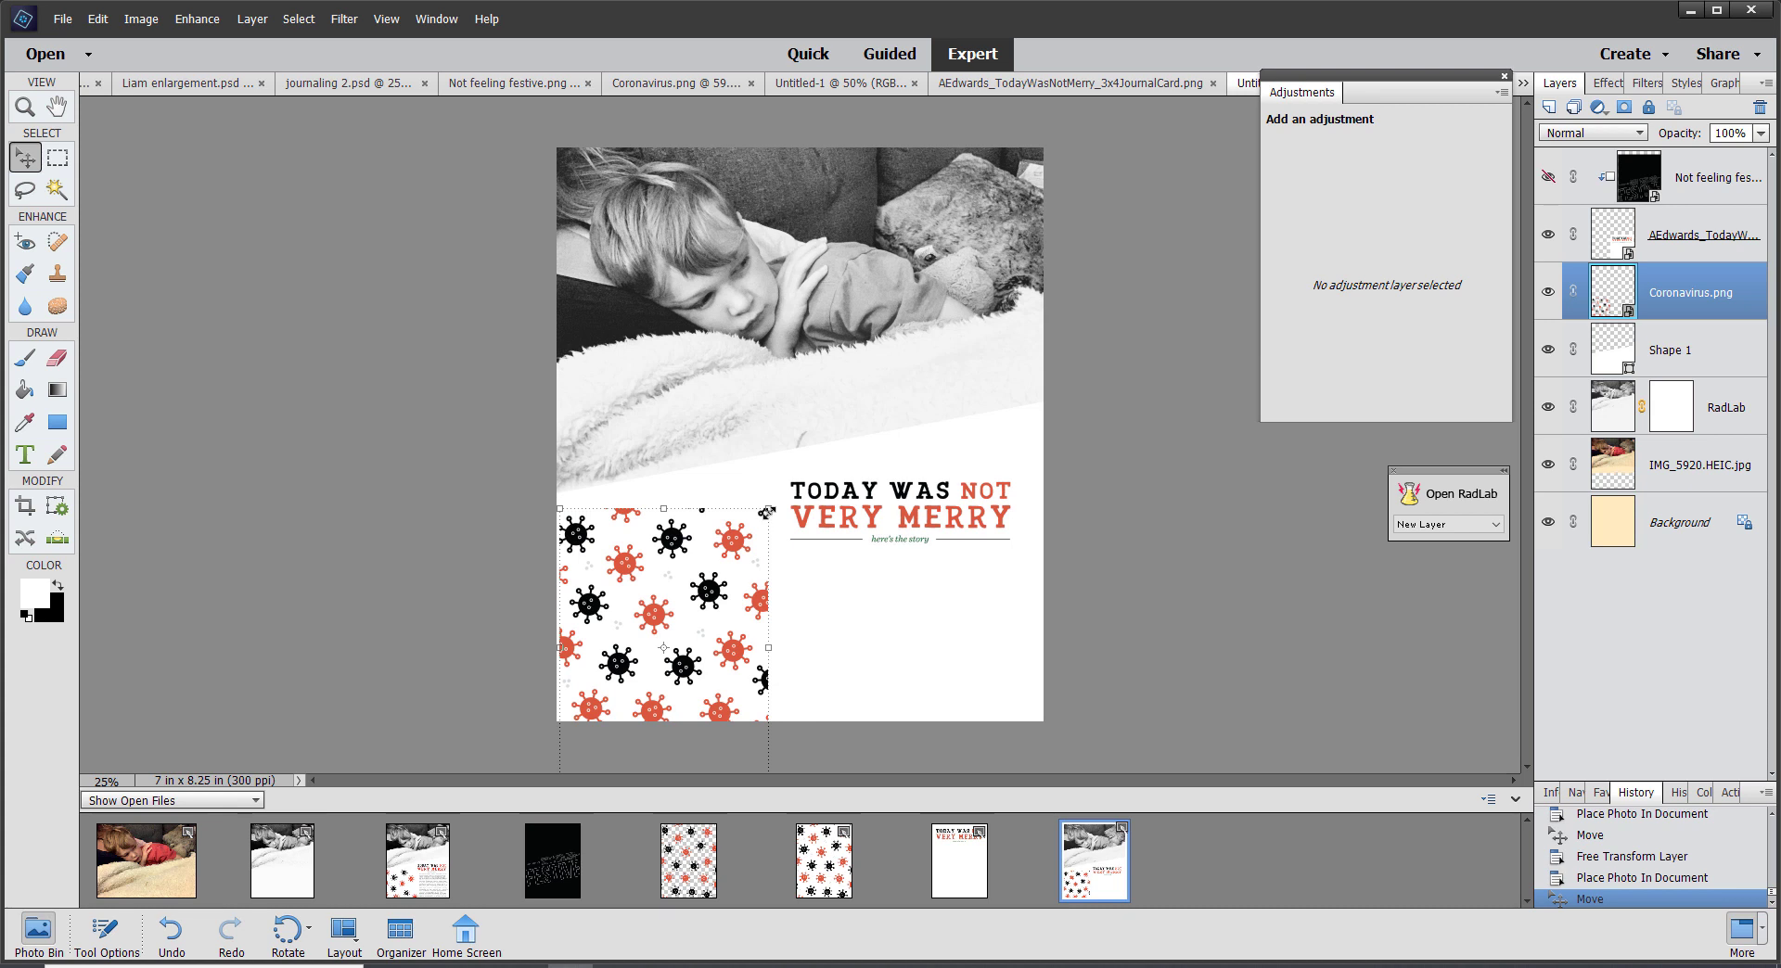
drag(766, 511, 822, 435)
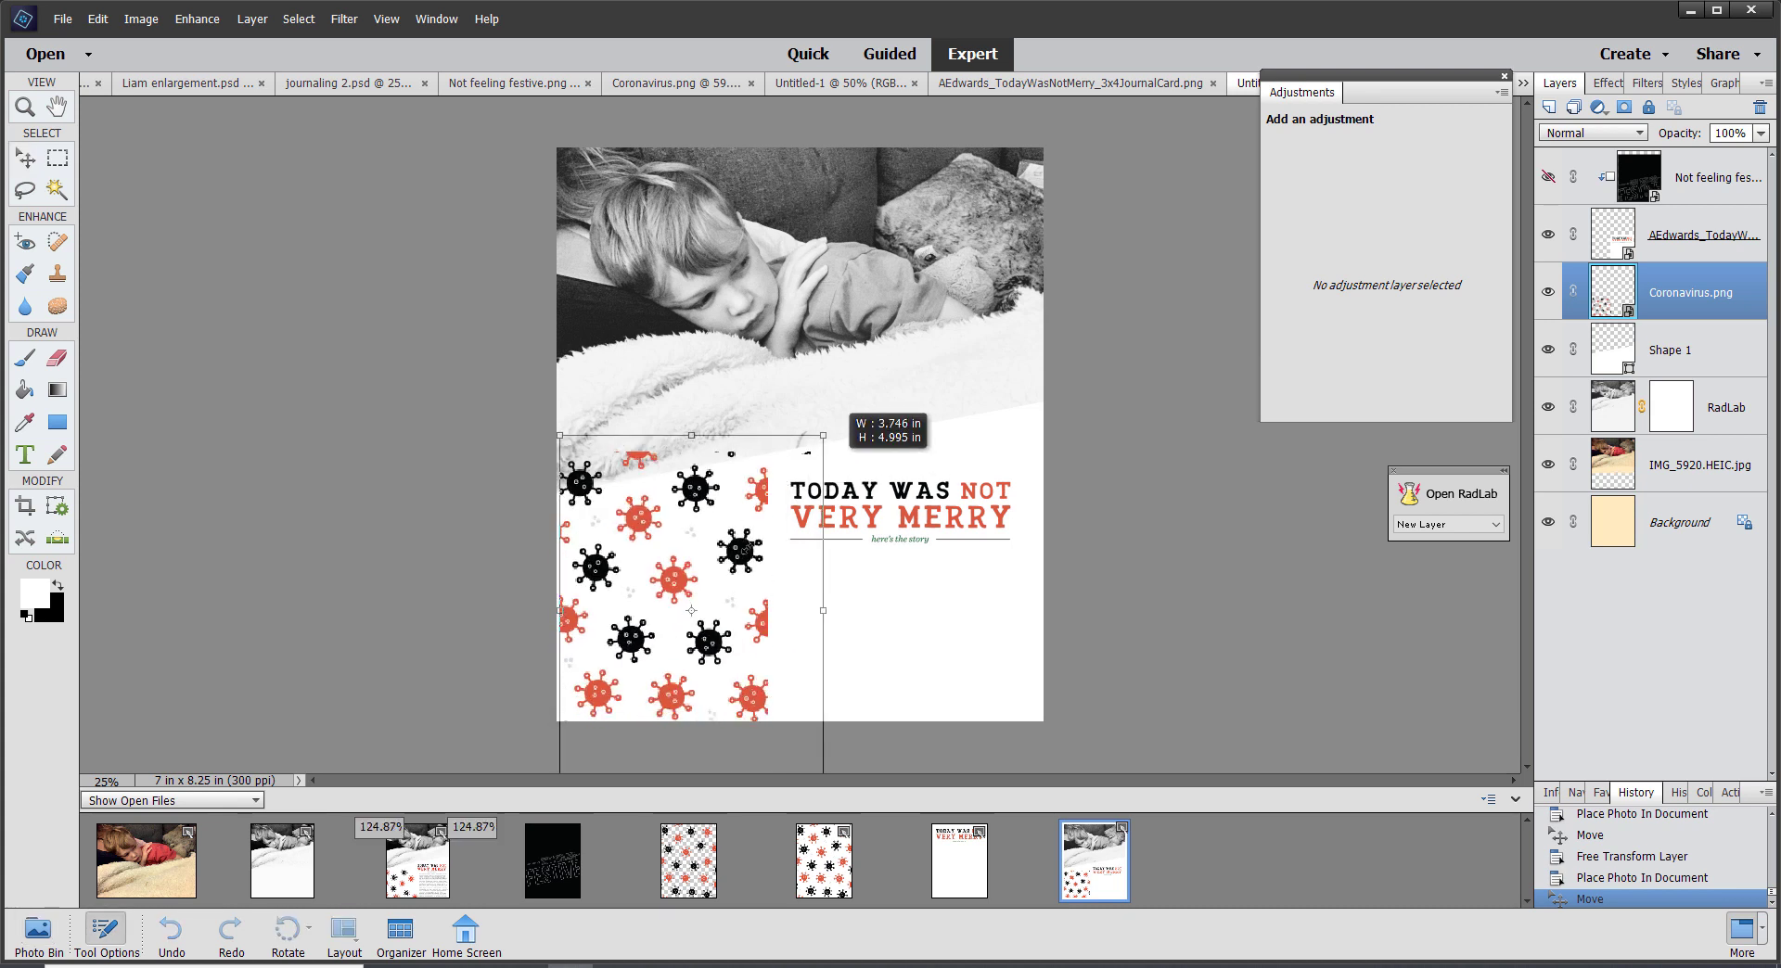
drag(745, 549, 748, 600)
click(752, 759)
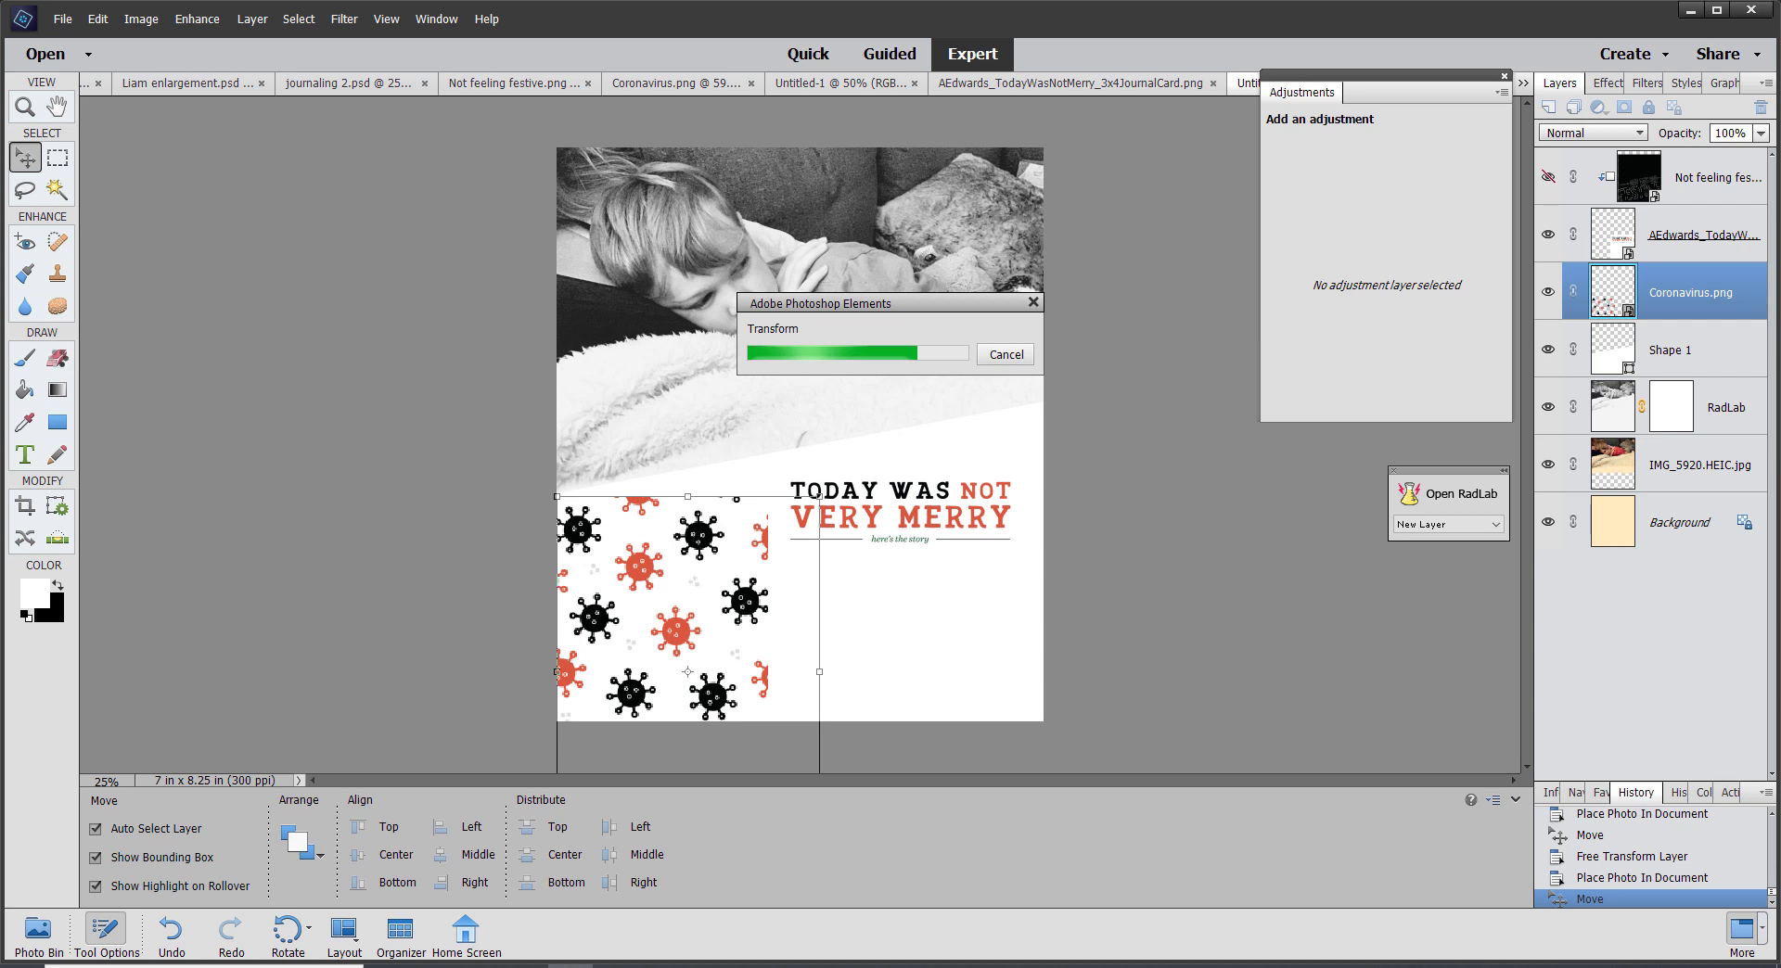
Simplify the Coronavirus.png layer and erase the cut-off red virus at its upper edge, raising the Eraser opacity to 100%
click(57, 359)
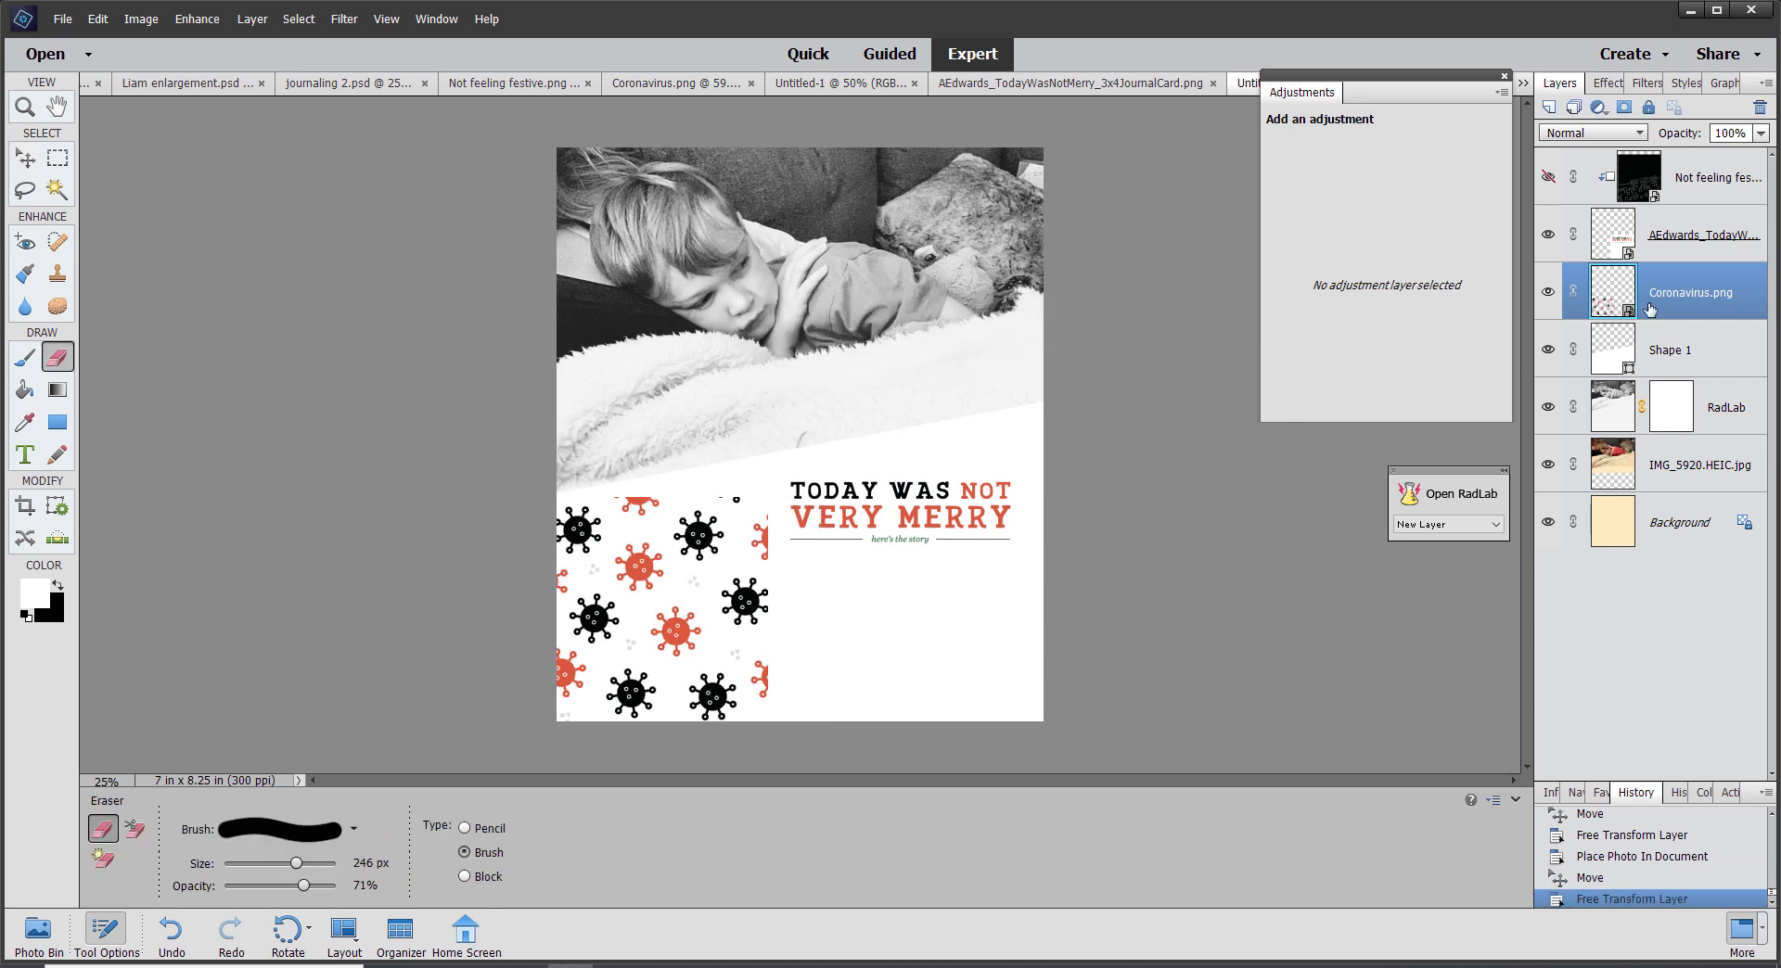
click(634, 502)
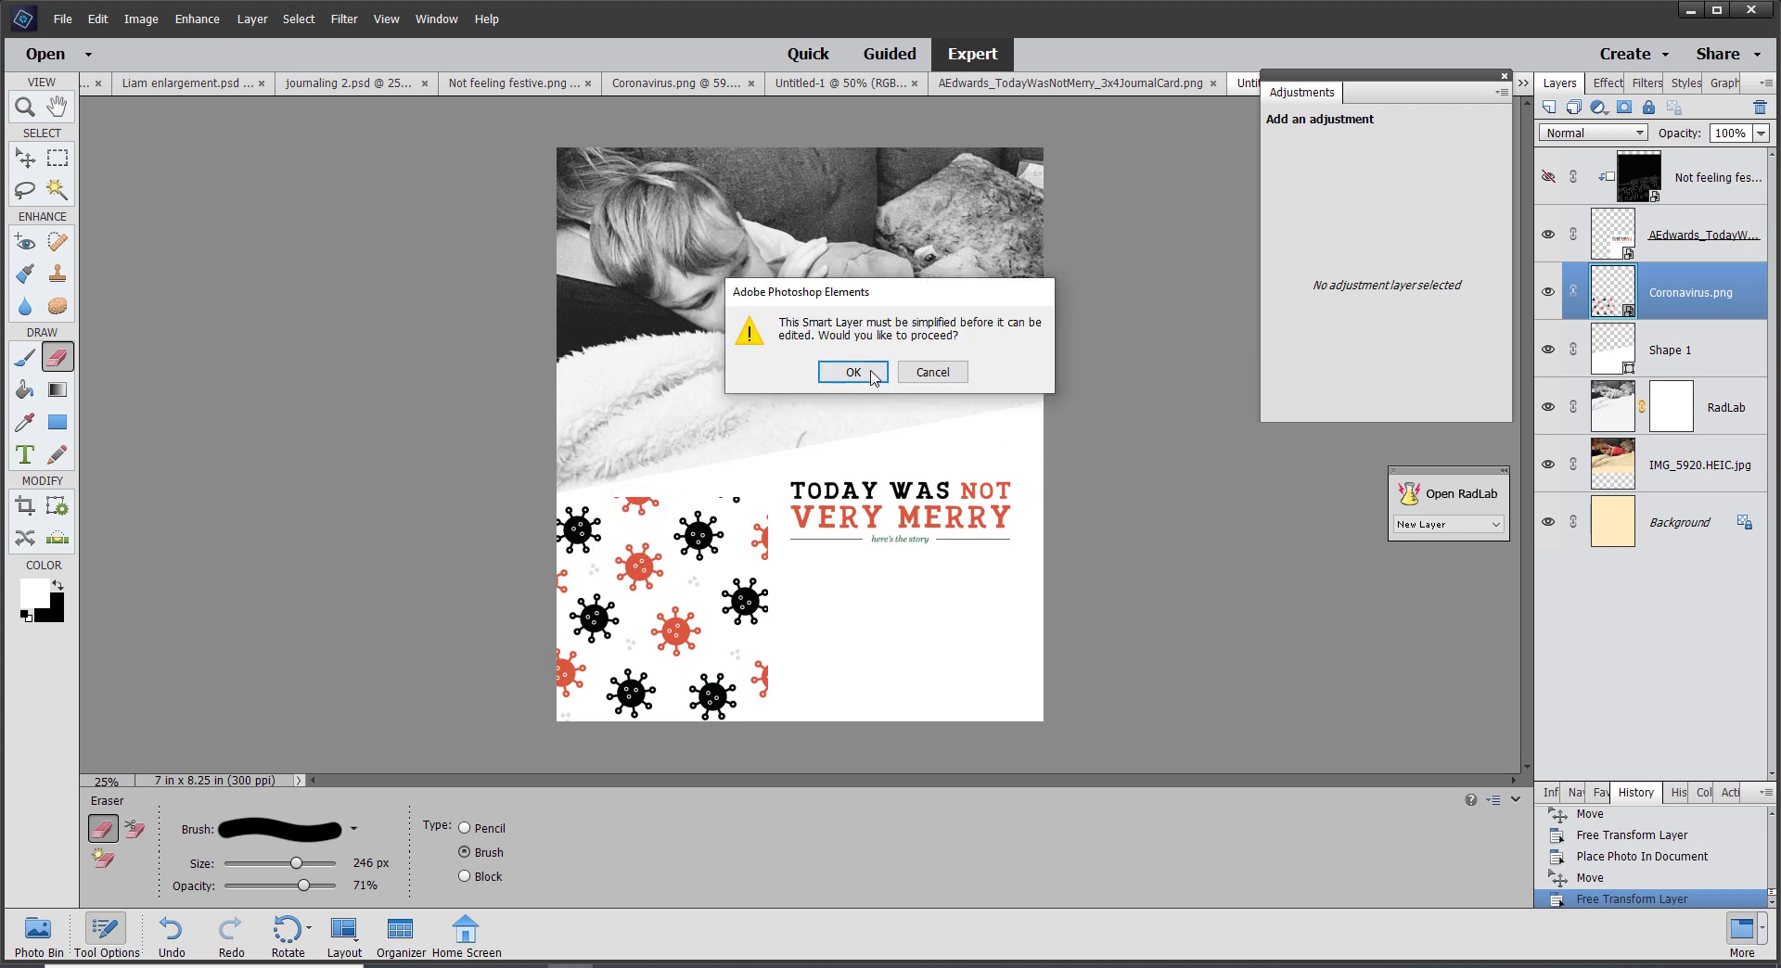
click(929, 371)
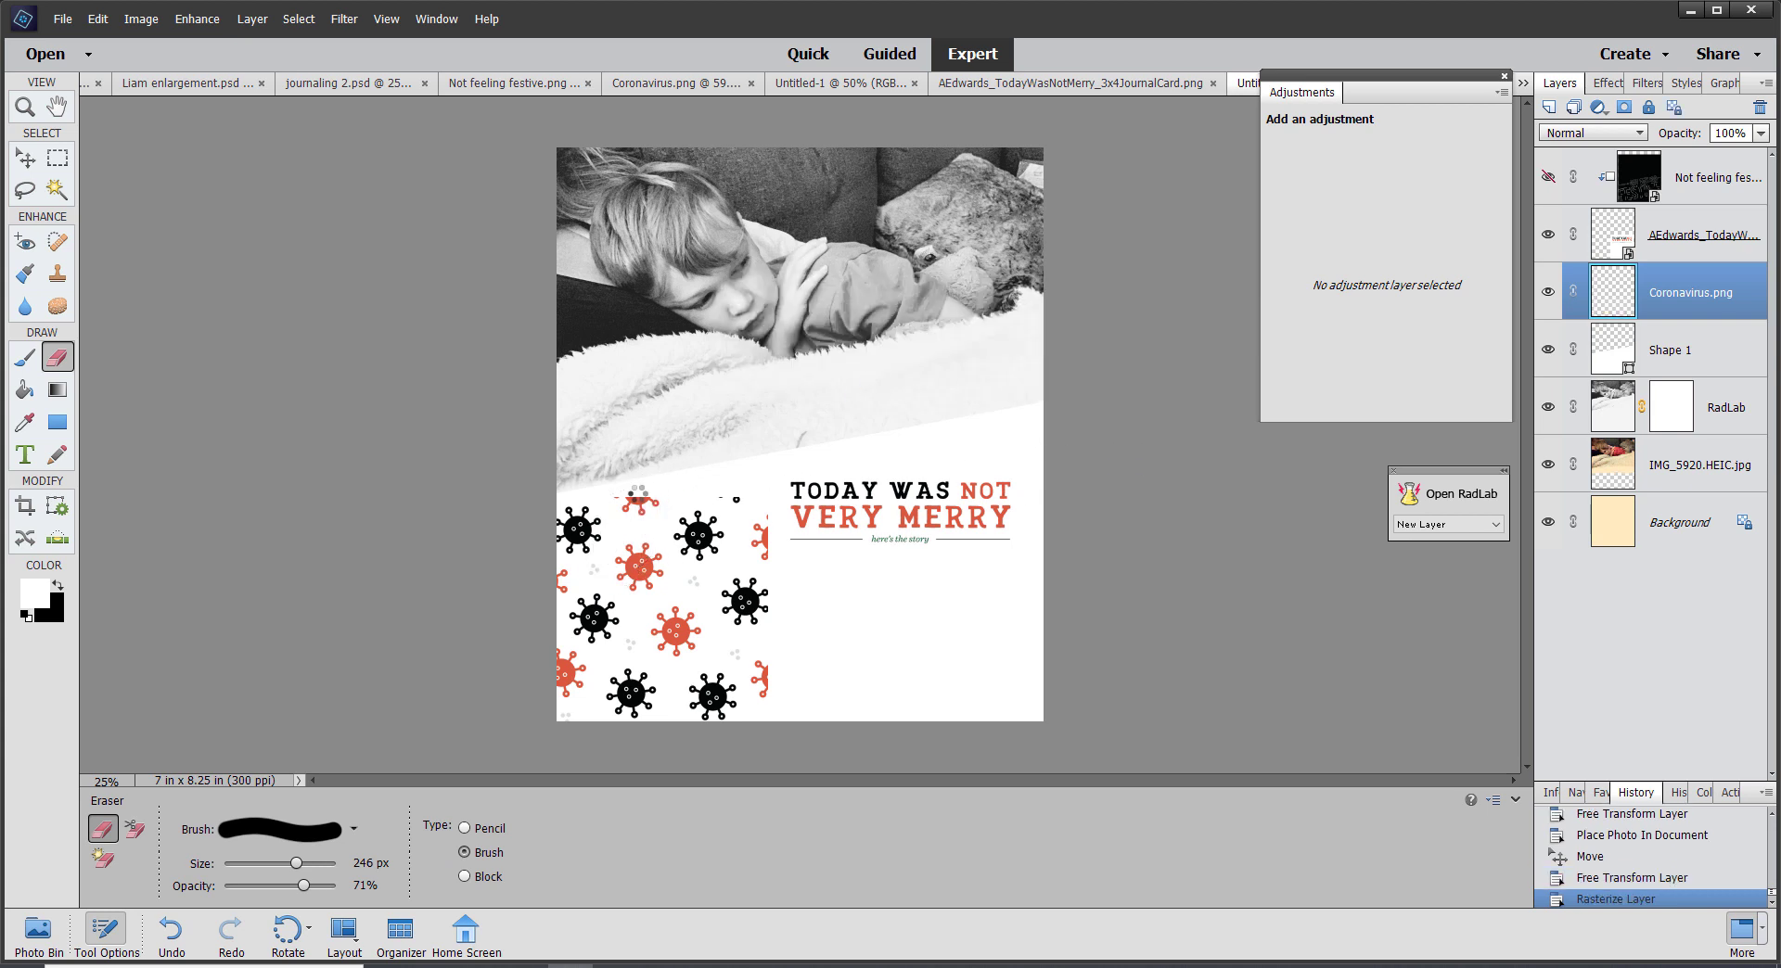
drag(635, 496, 642, 497)
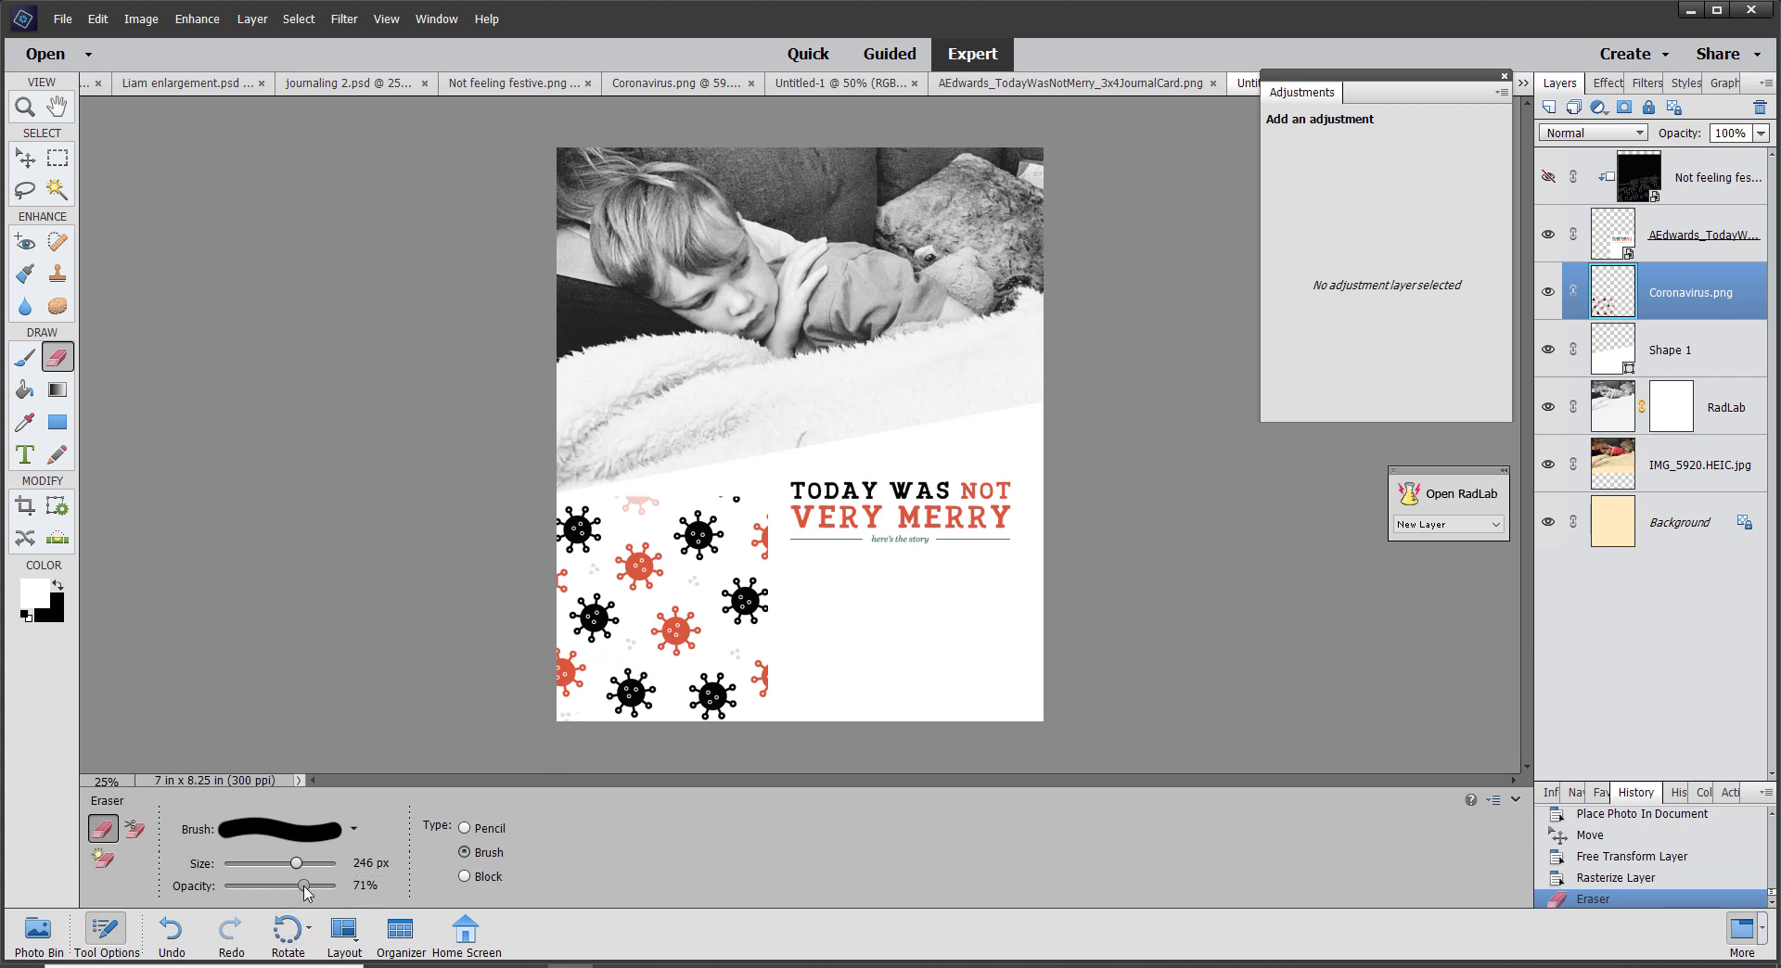
drag(304, 886, 340, 886)
drag(627, 484, 640, 496)
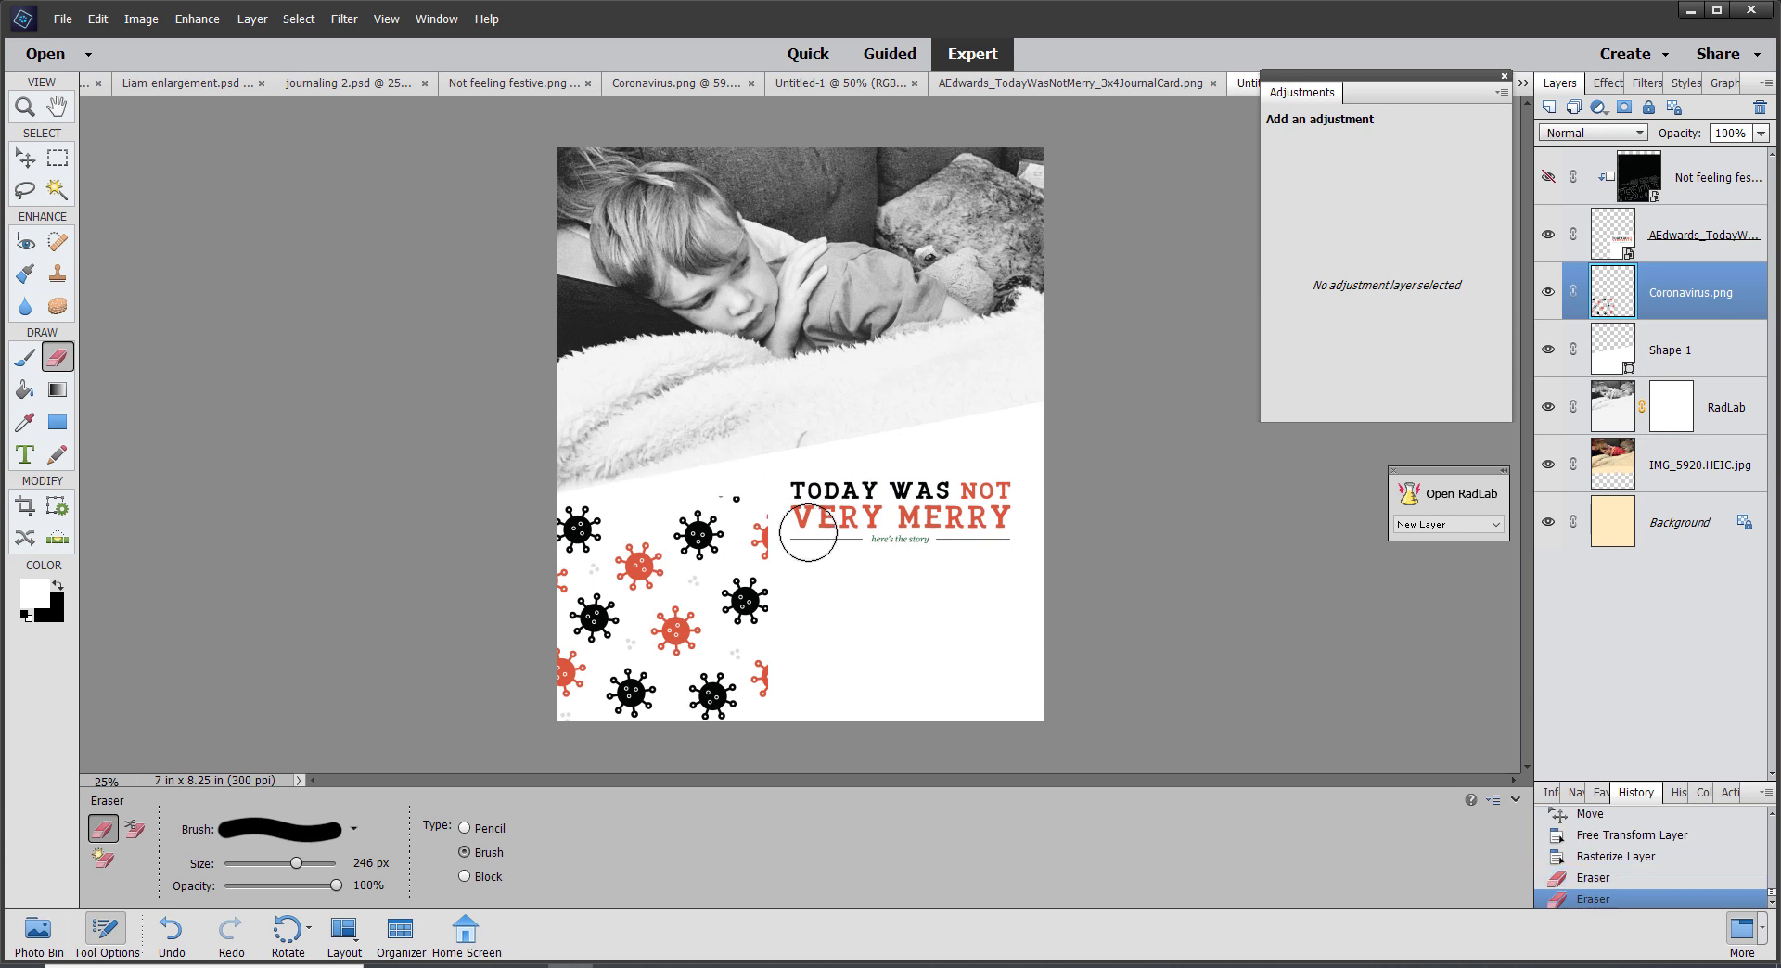
Erase the black fragment at the pattern's upper edge and the two cut-off red viruses beside the journal card
click(729, 479)
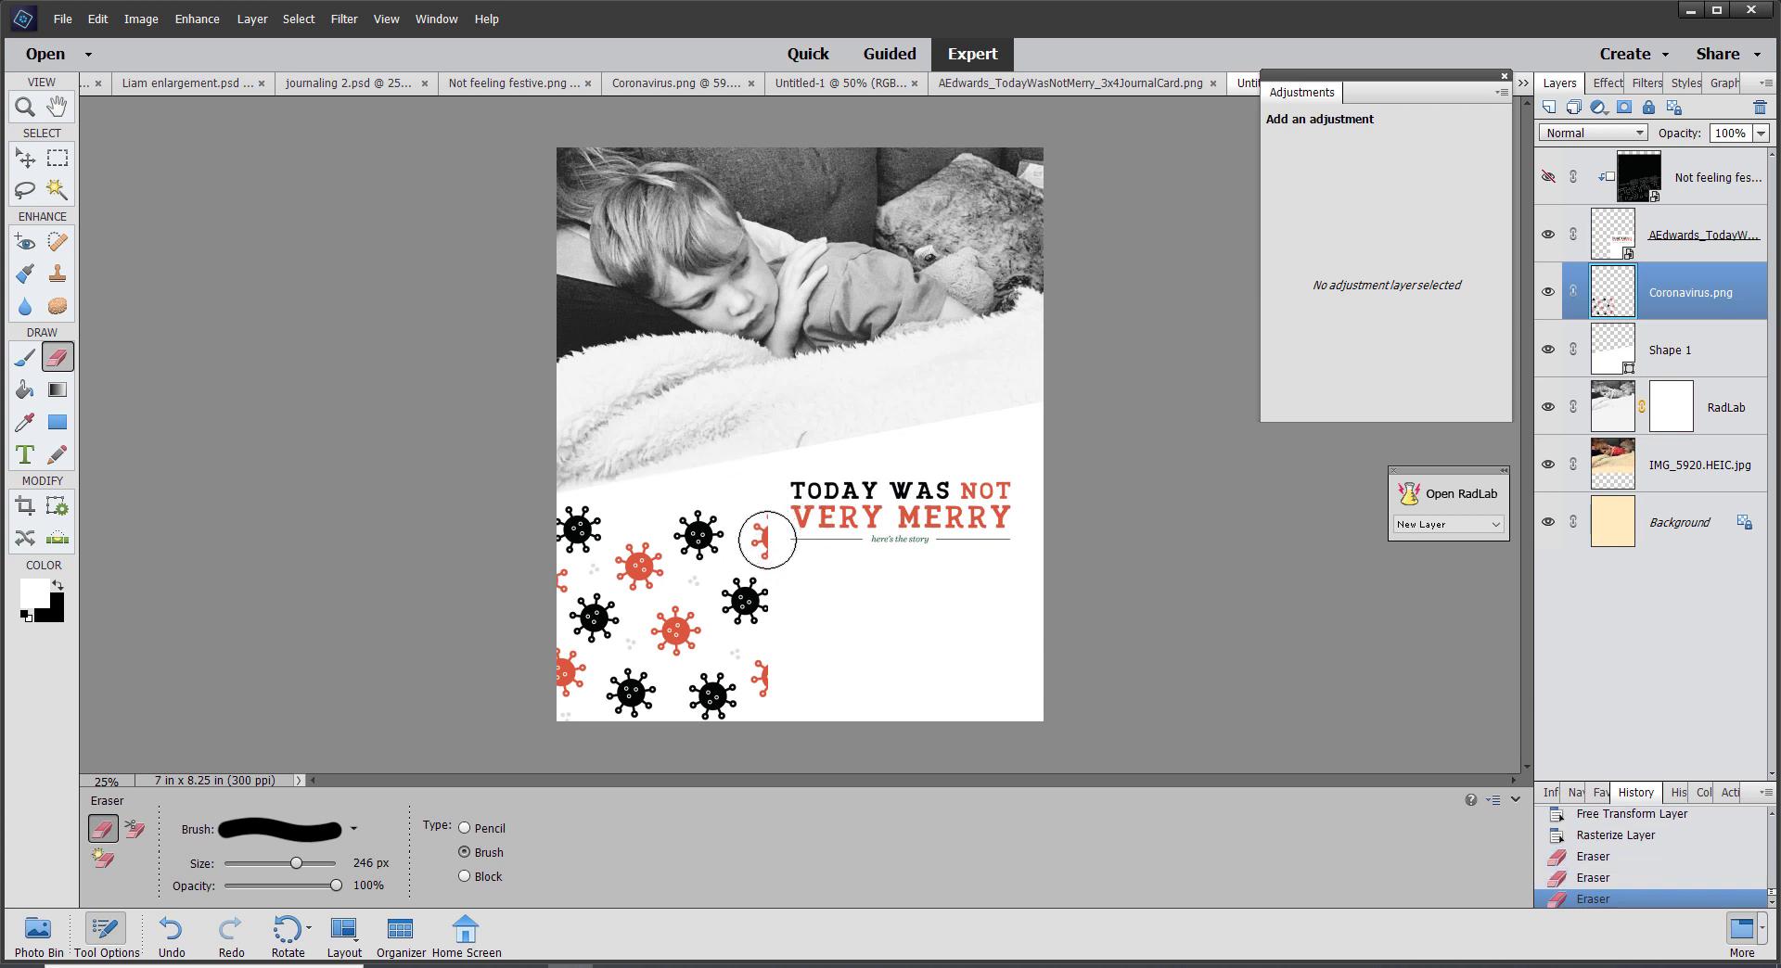
click(767, 537)
click(767, 535)
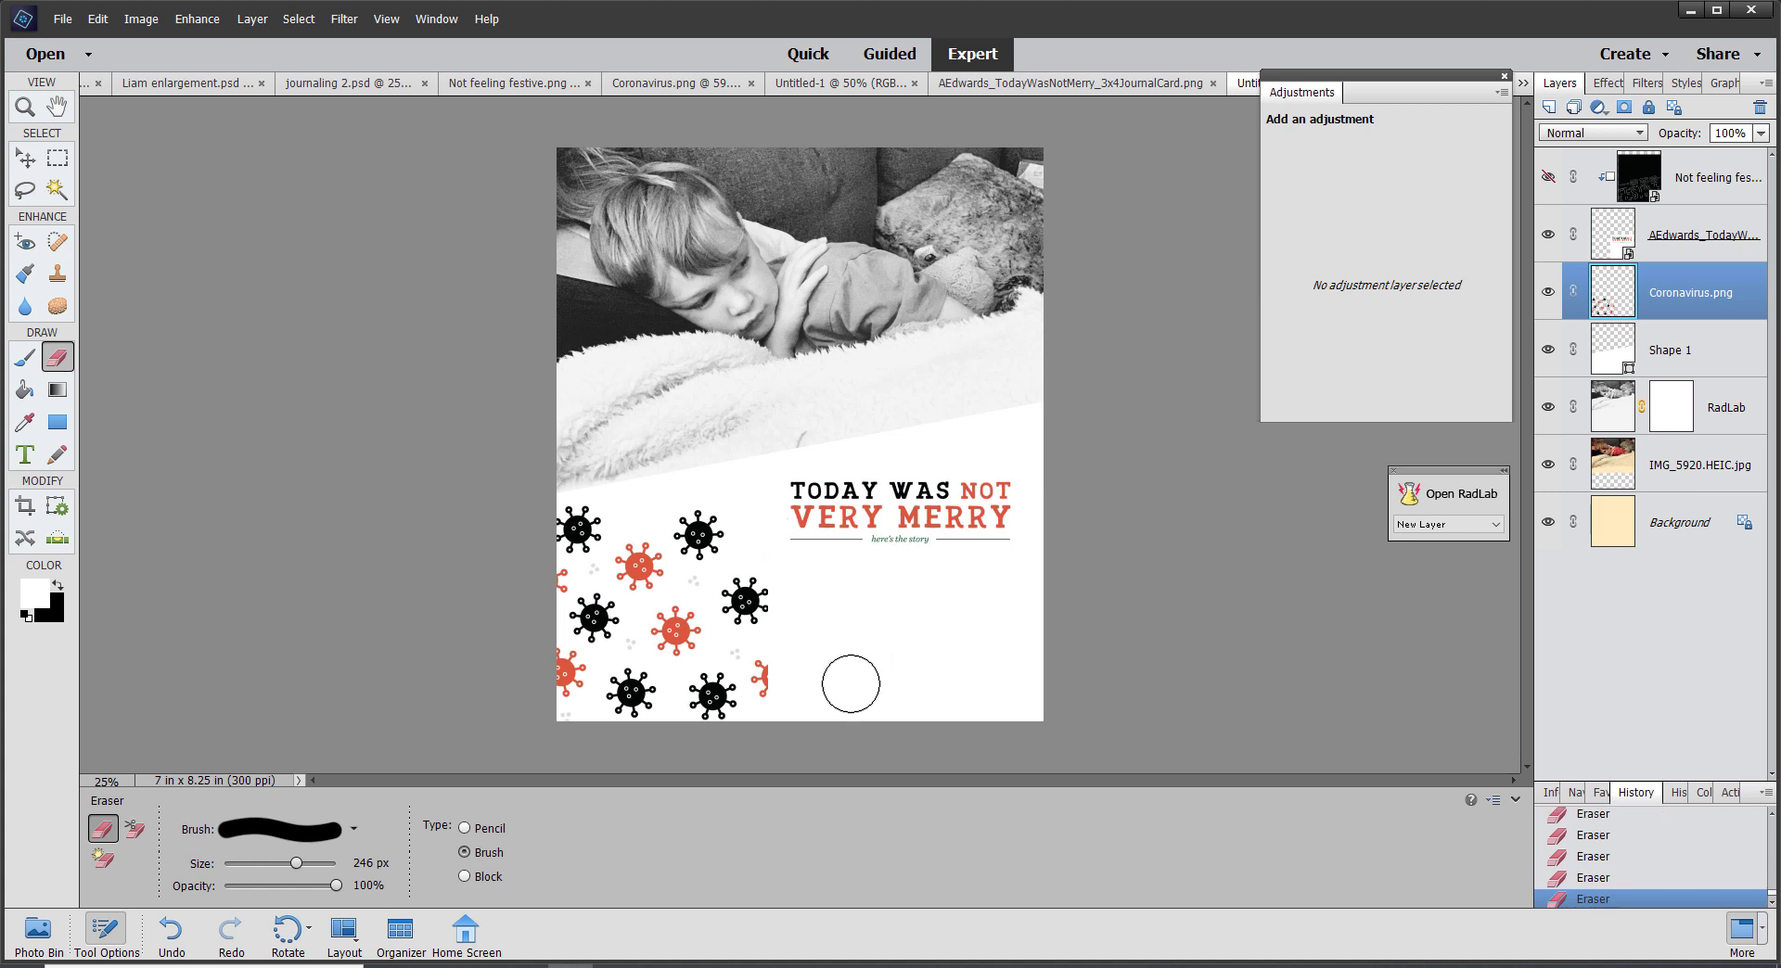
click(766, 674)
Switch to the Untitled-1 virus pattern and select the red virus at its upper left with Magic Wand at tolerance 70
click(39, 932)
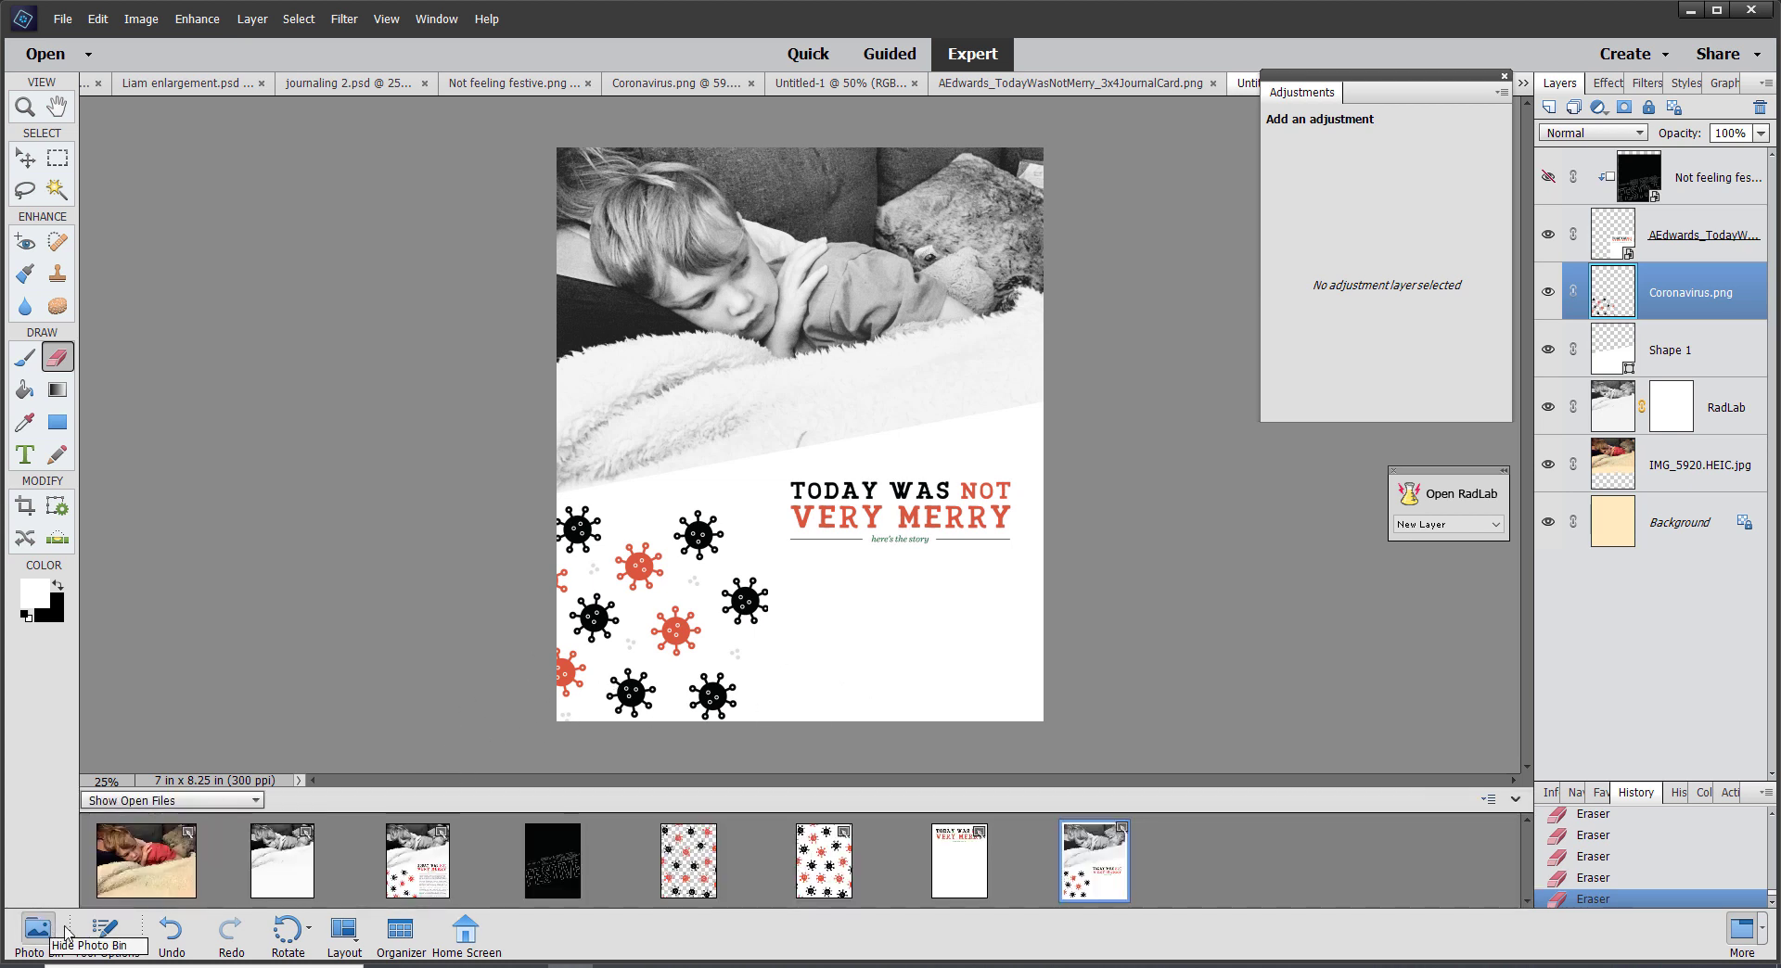
click(687, 865)
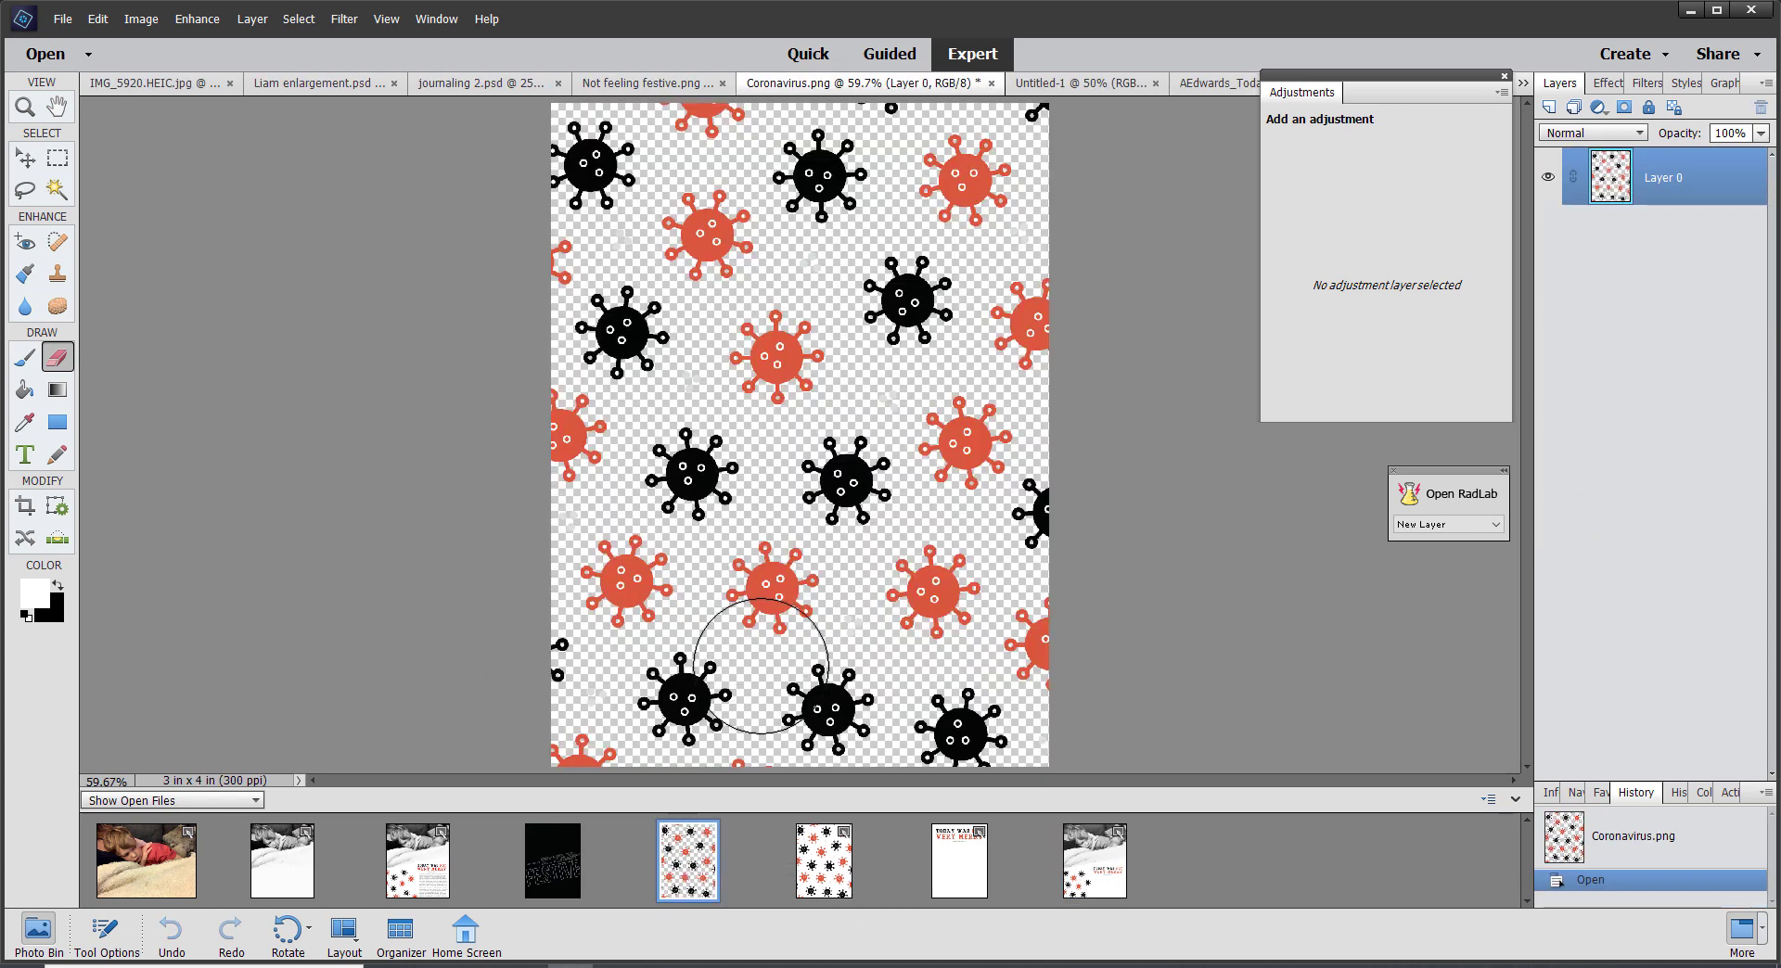
click(824, 853)
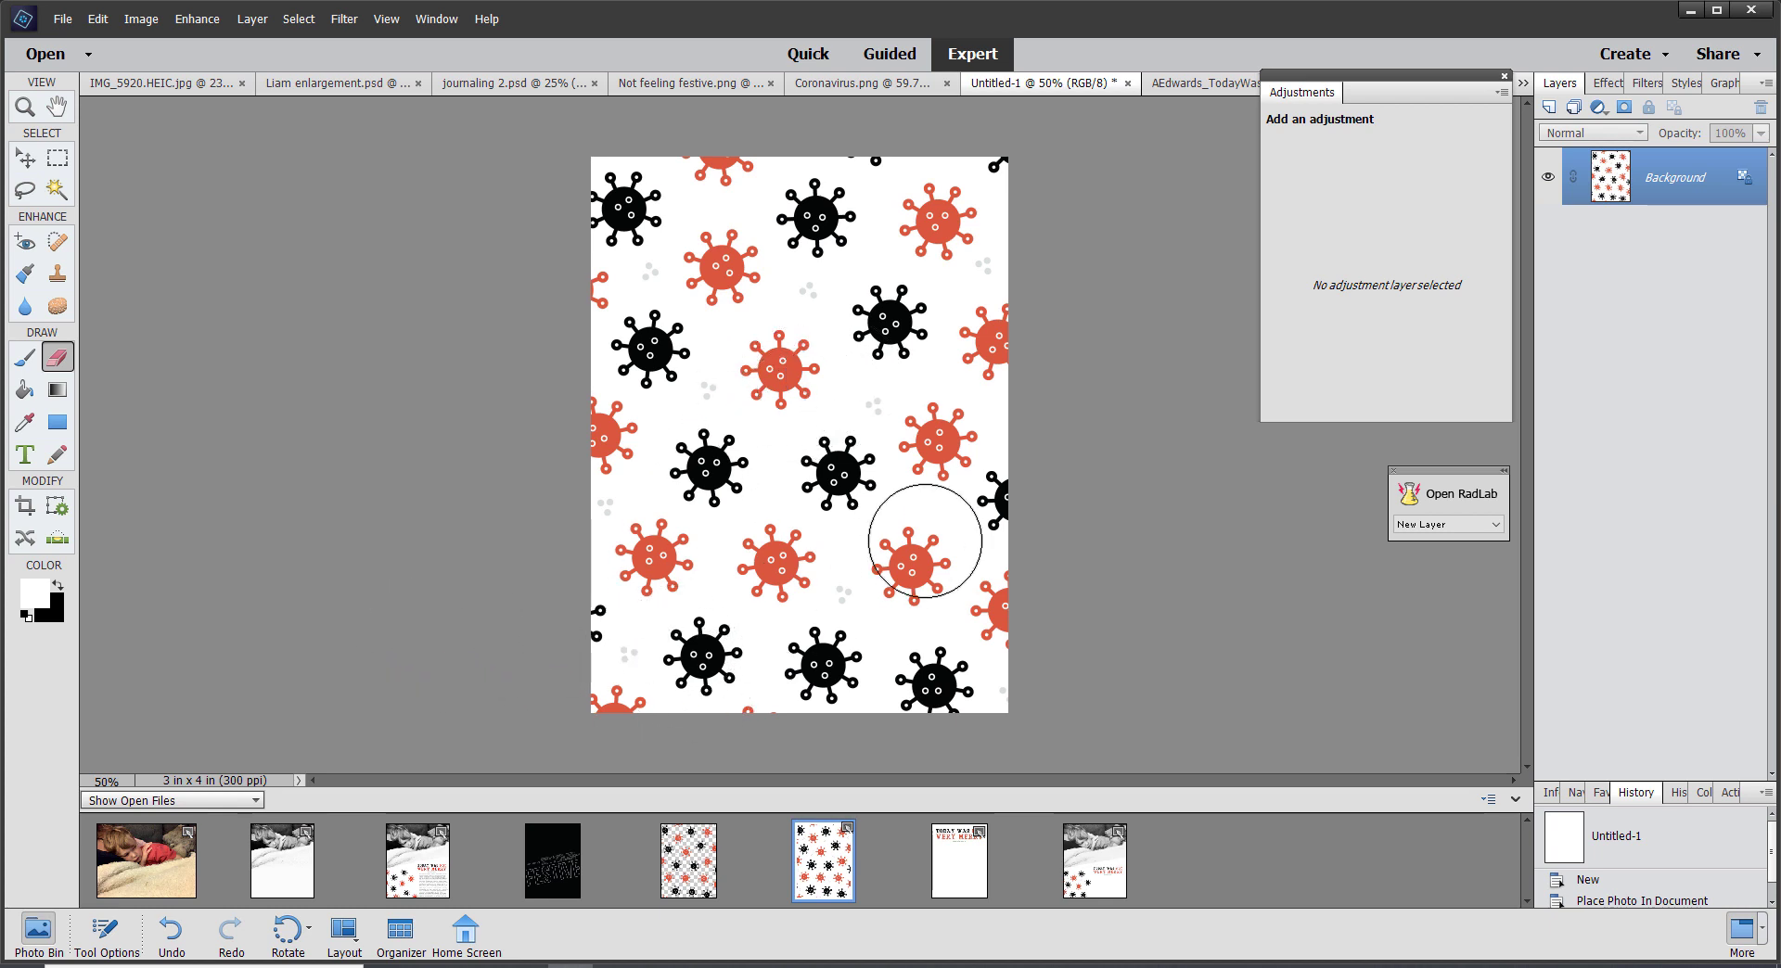
click(56, 191)
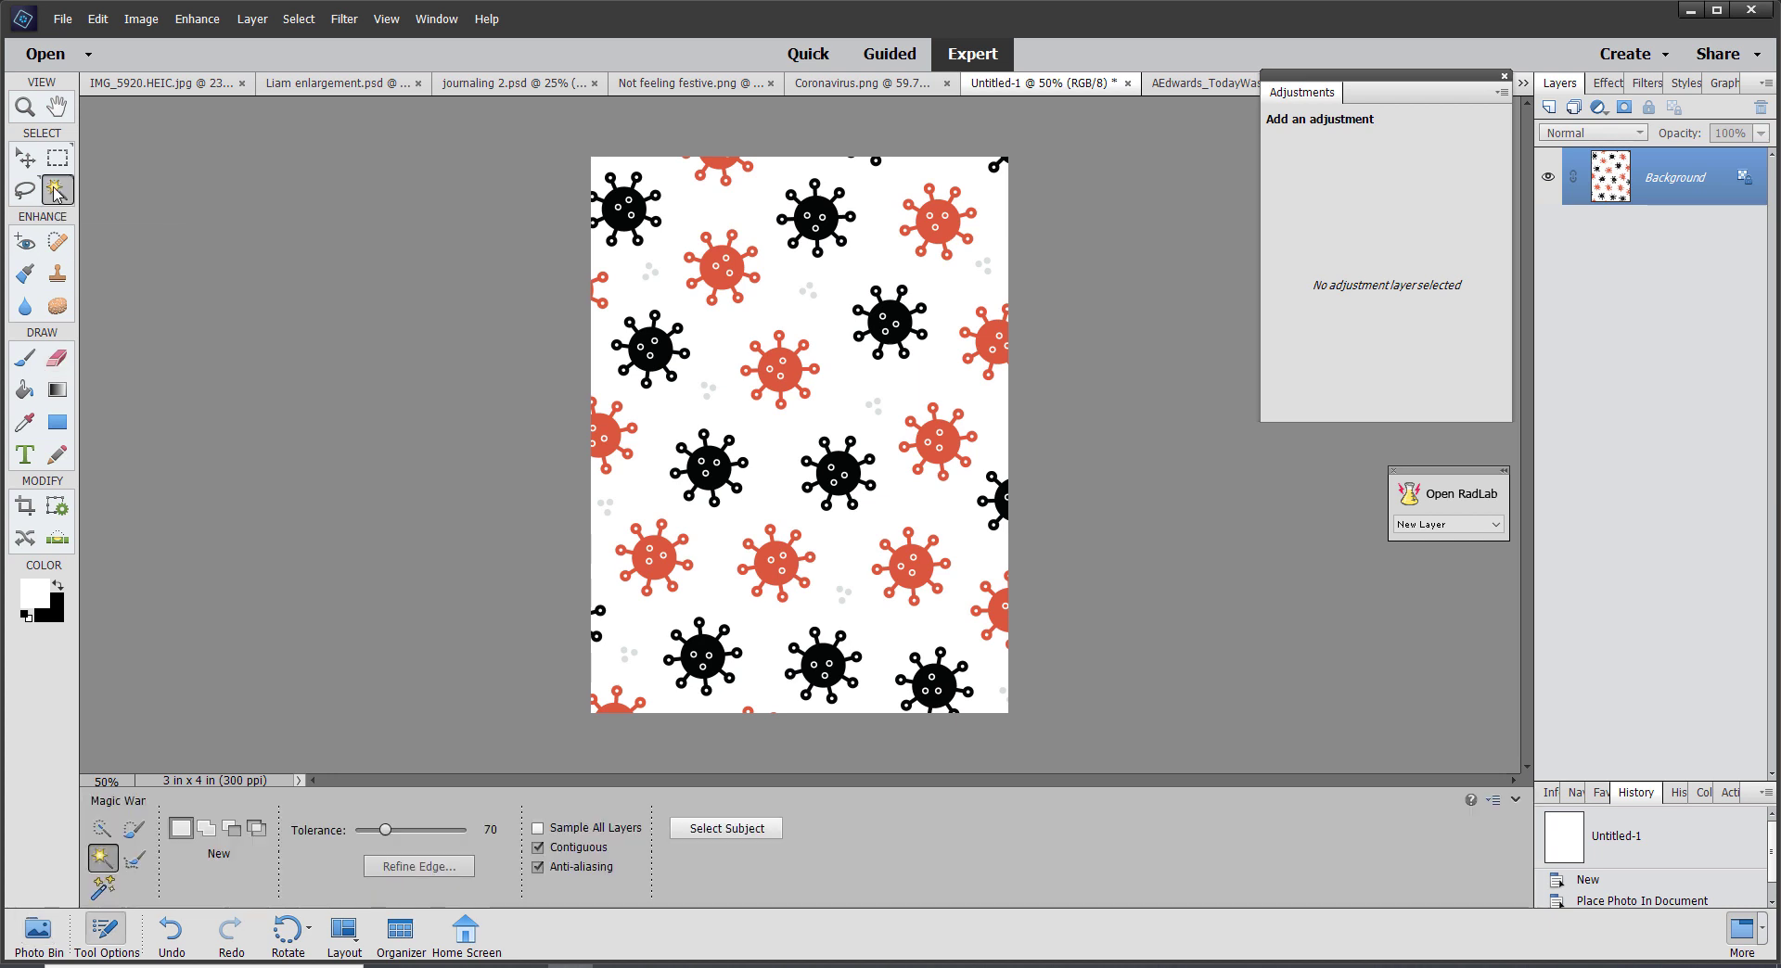
click(717, 278)
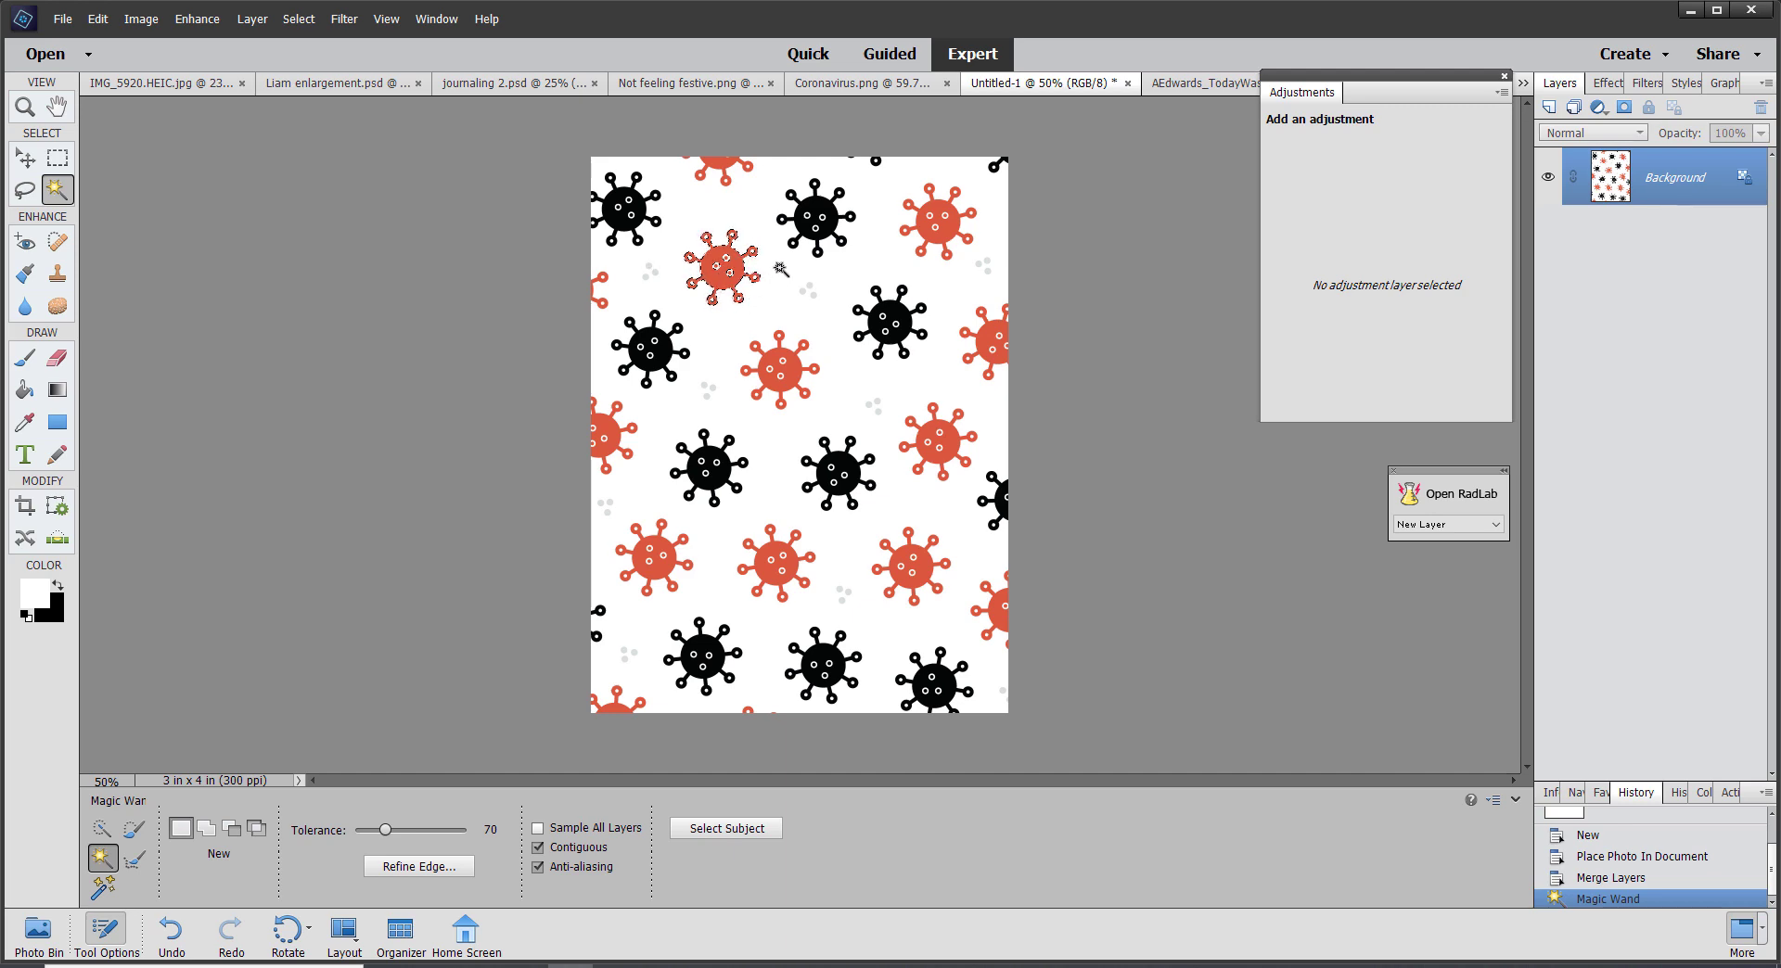
Add the four black viruses and the red one surrounding the selected virus to the selection, and copy all six to a new layer
scroll(780, 269, up, 4)
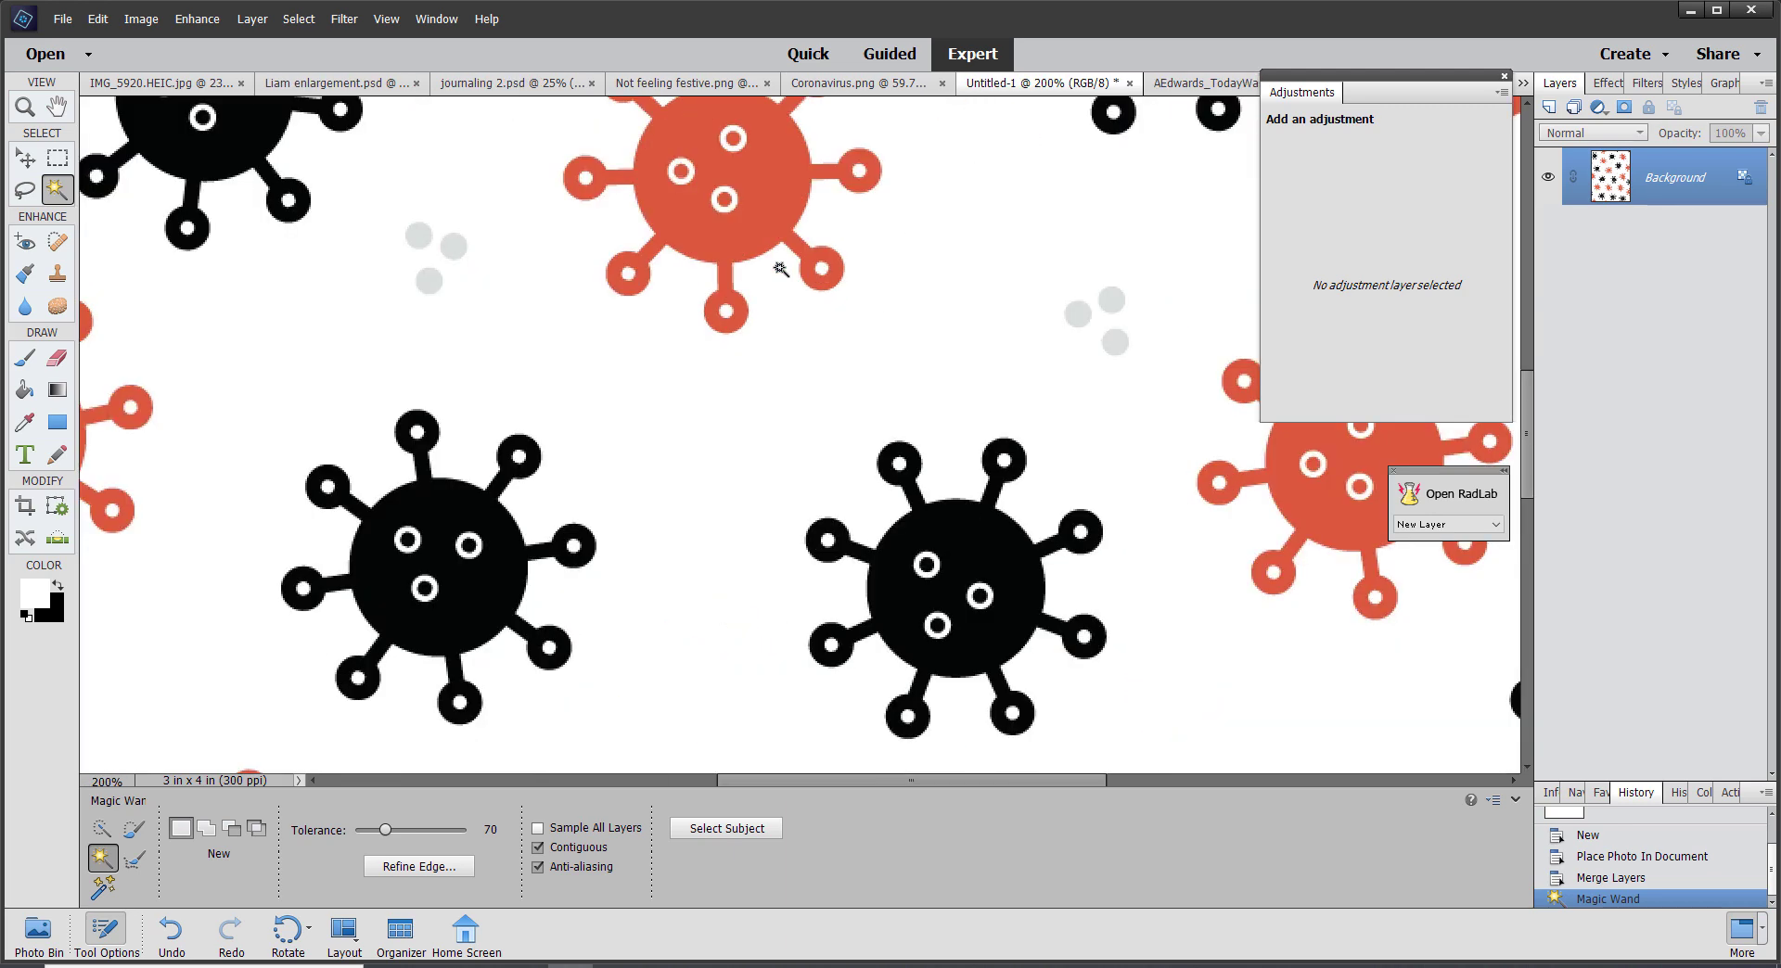
scroll(781, 269, up, 5)
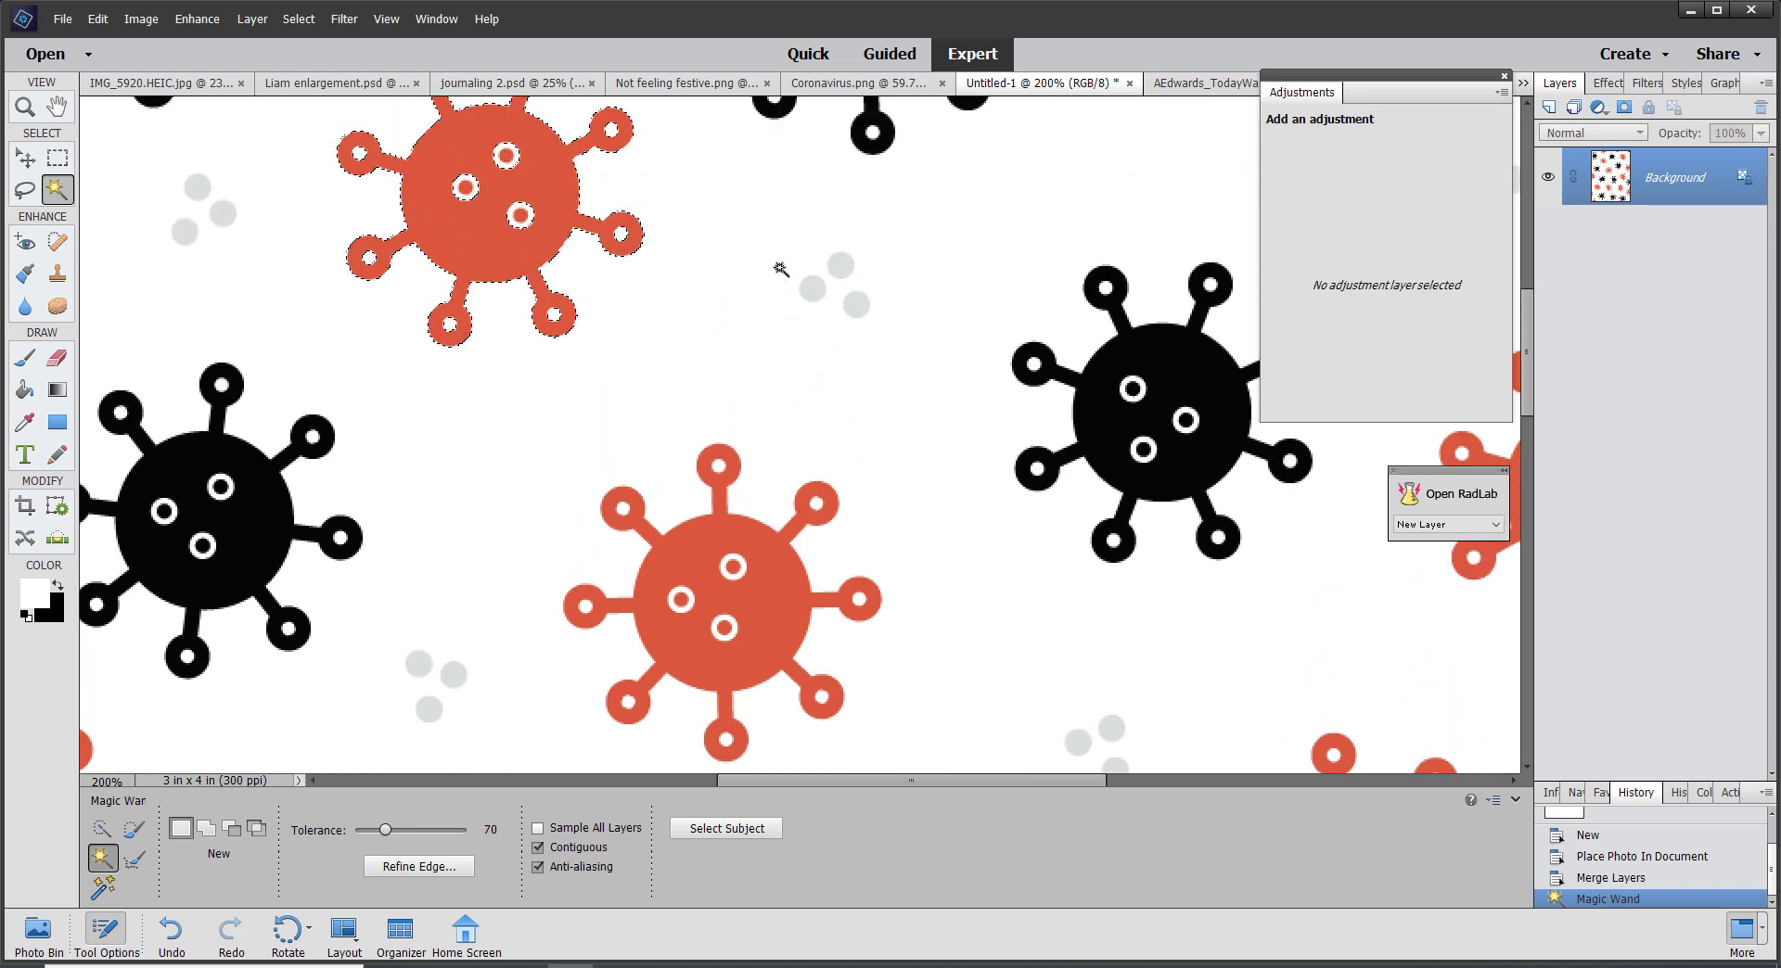
scroll(781, 269, up, 1)
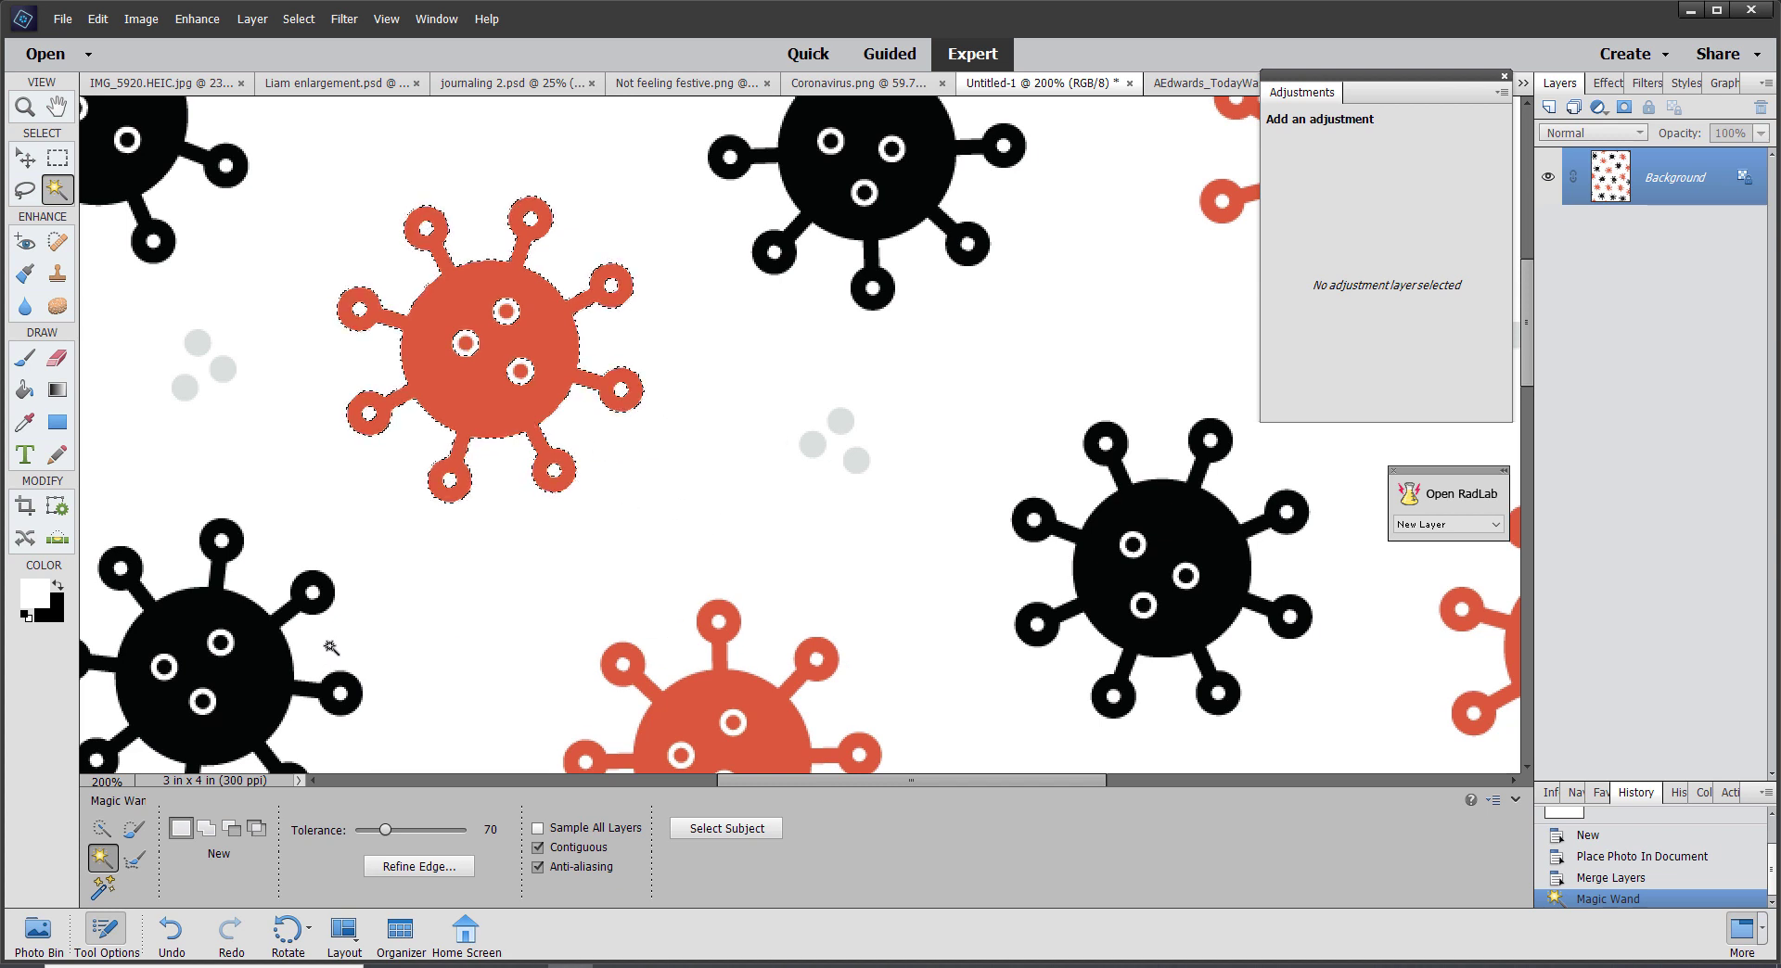
key(shift)
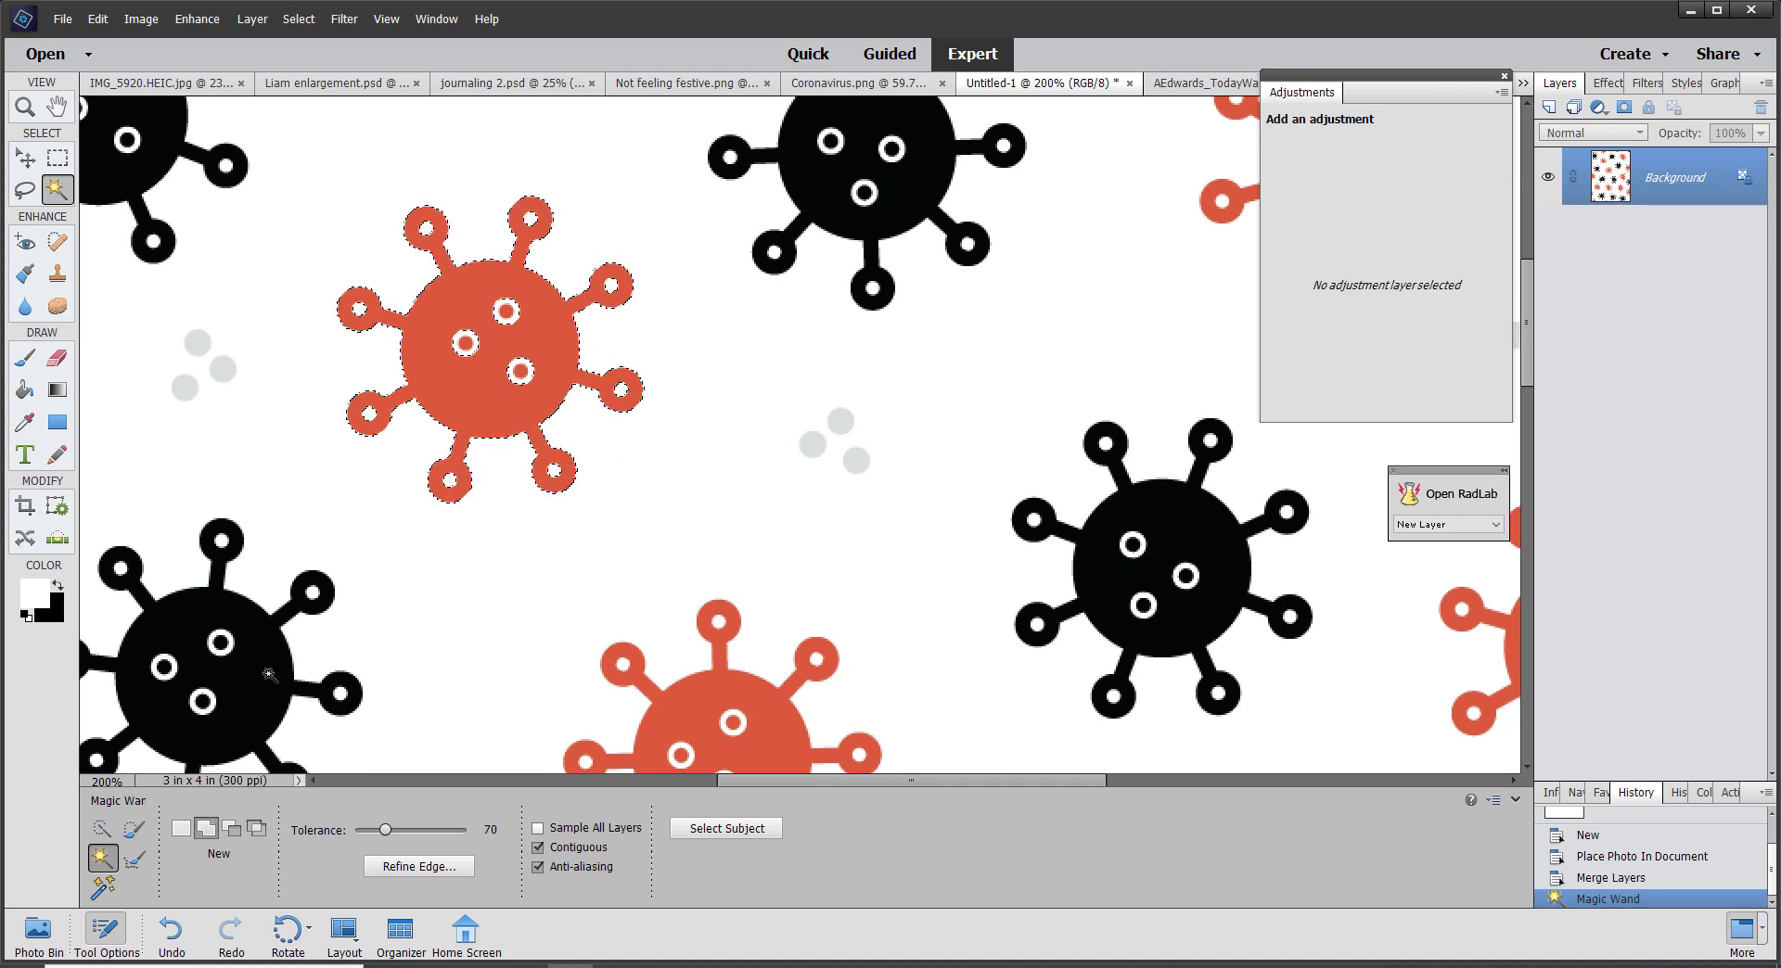
shift+click(268, 676)
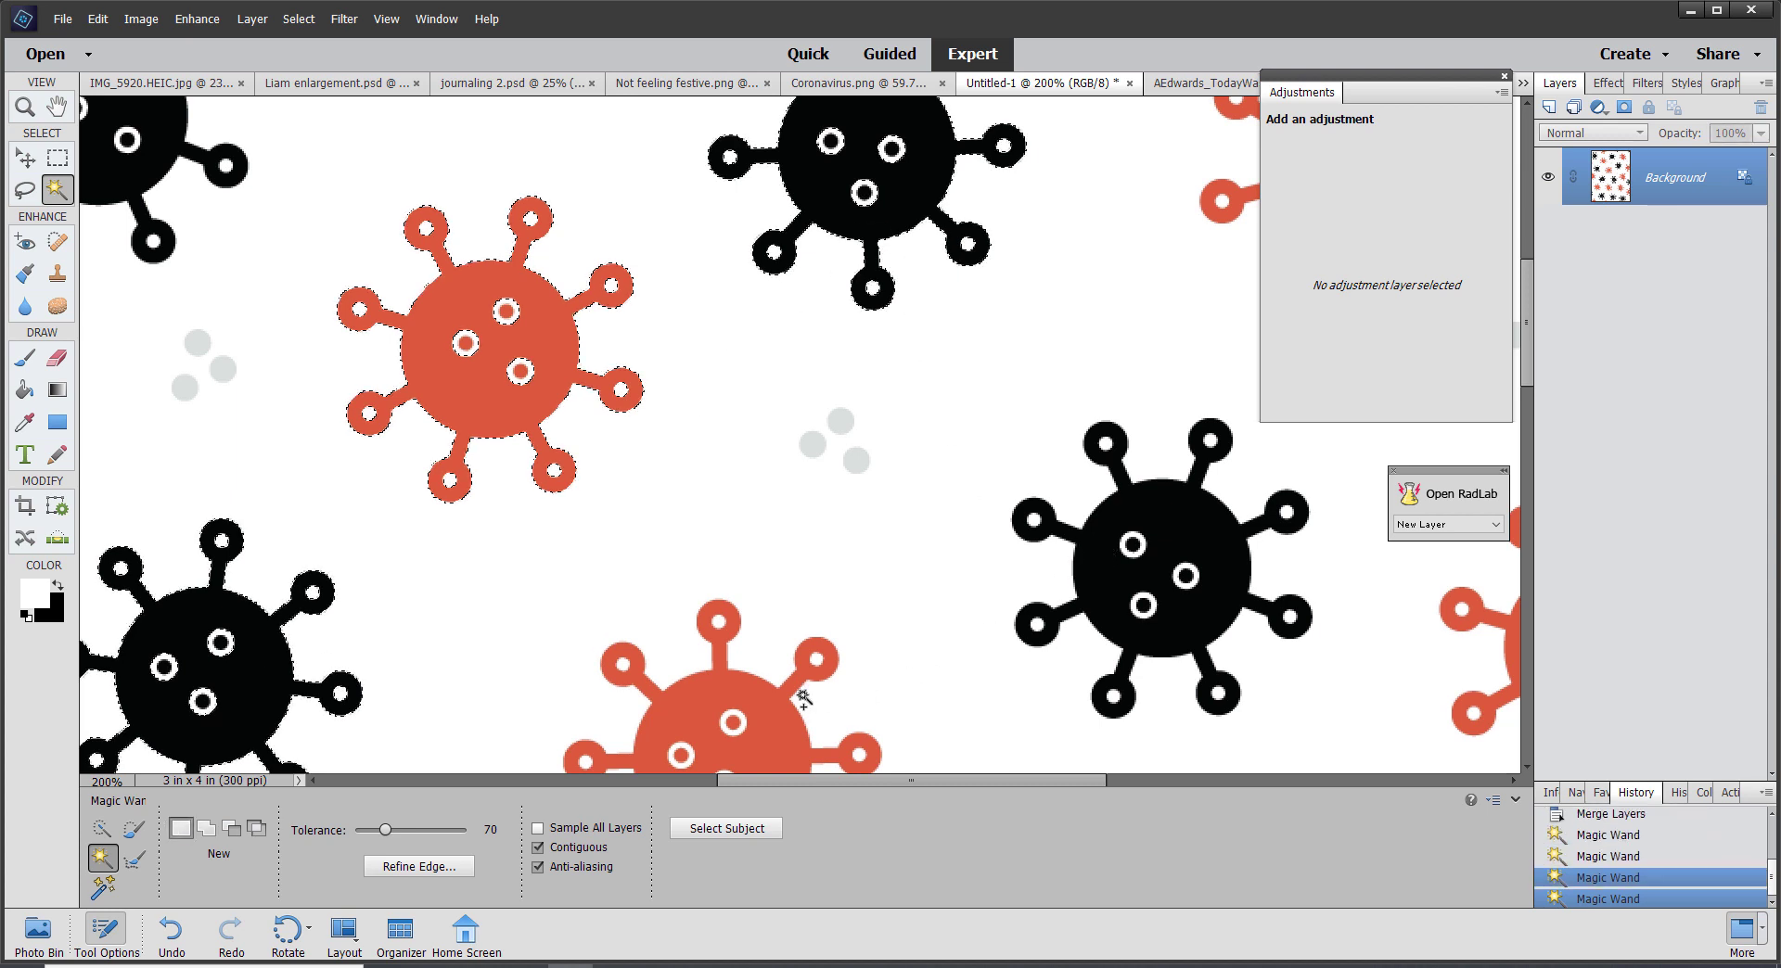
click(716, 710)
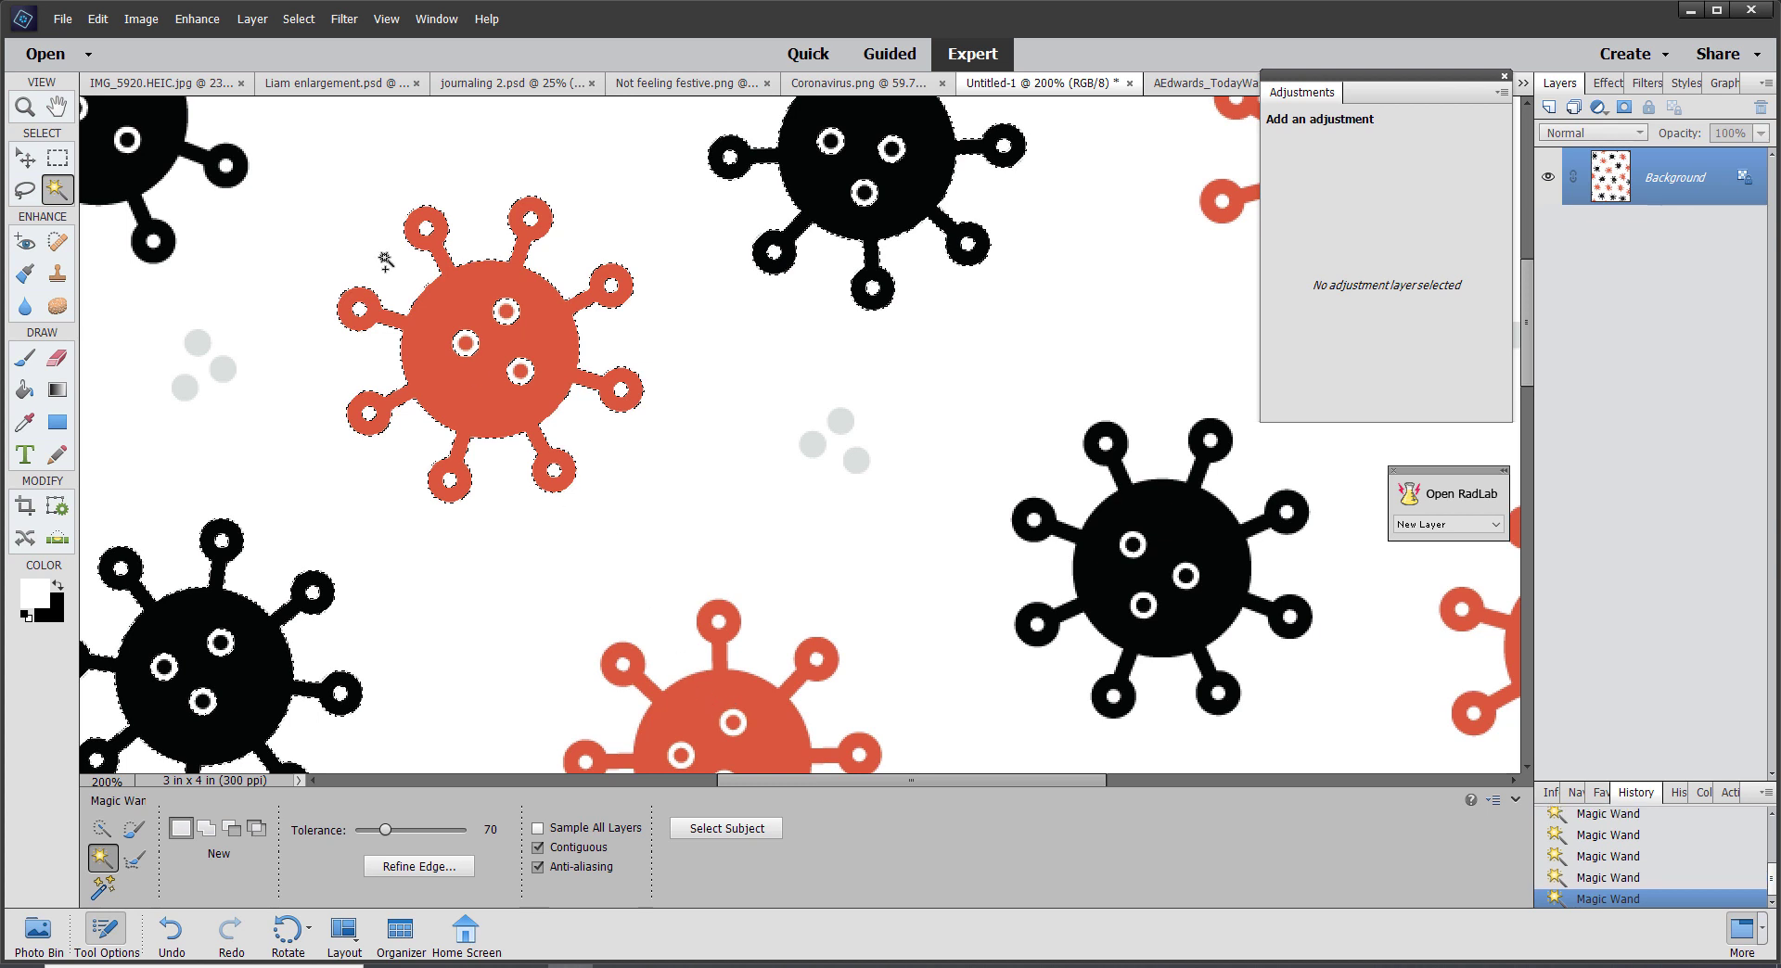
click(139, 167)
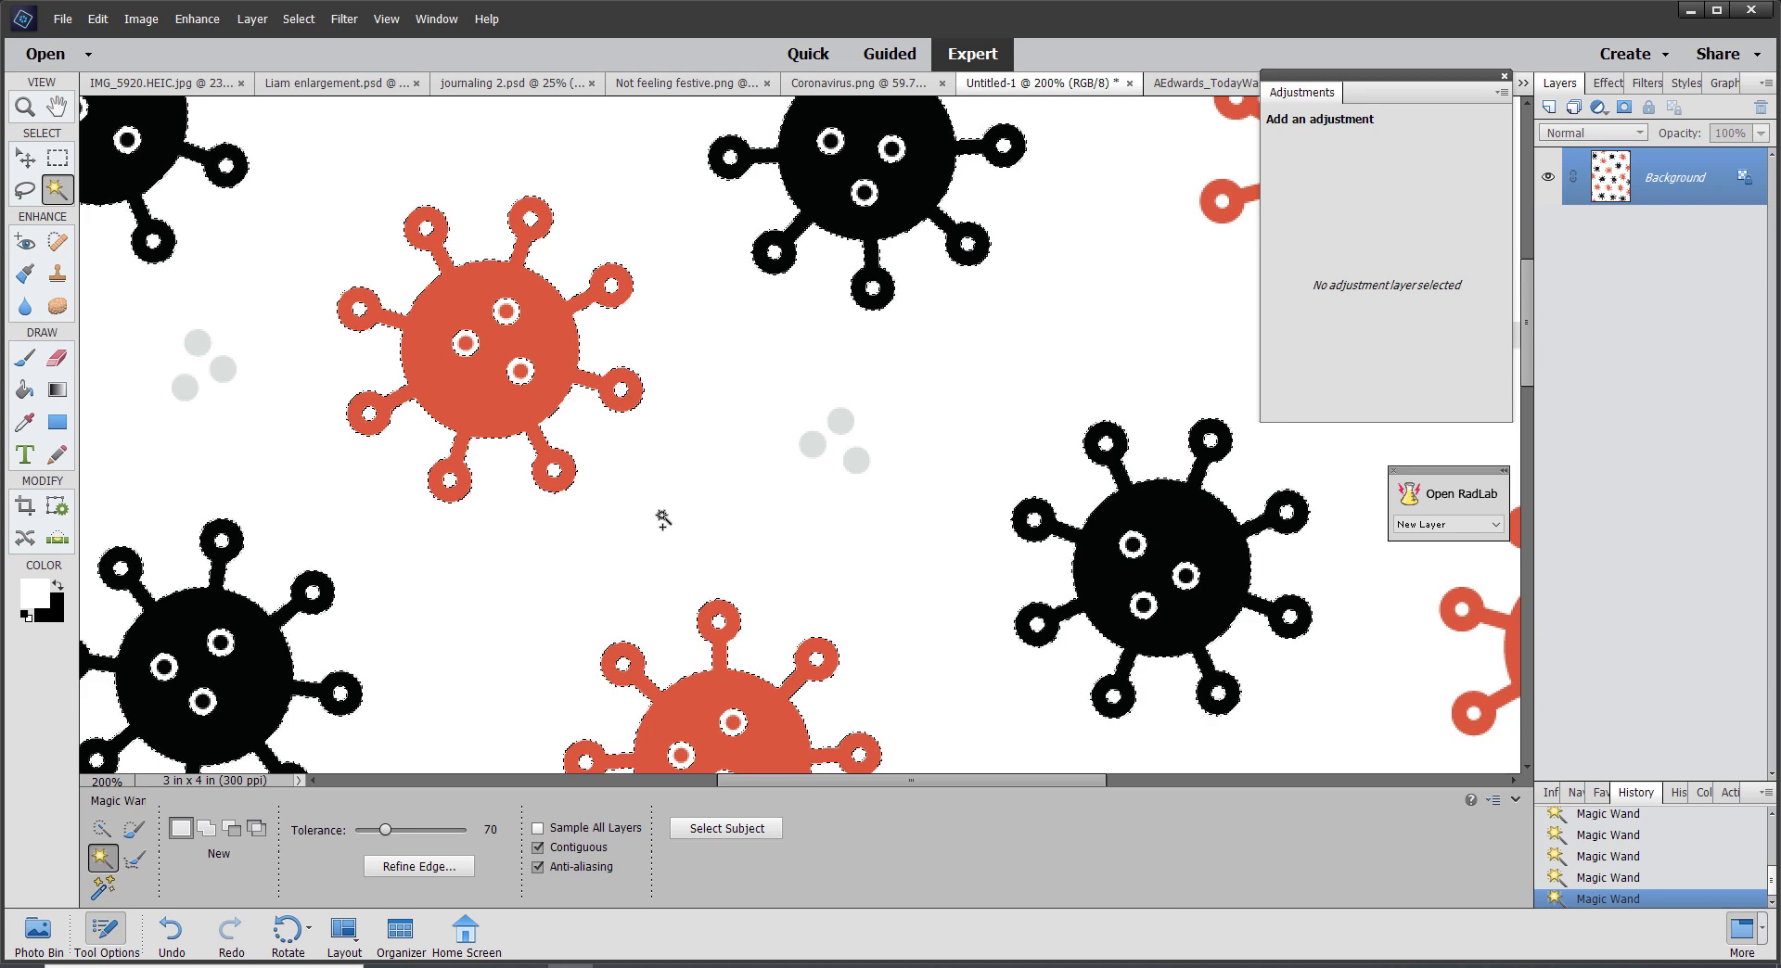
key(ctrl+0)
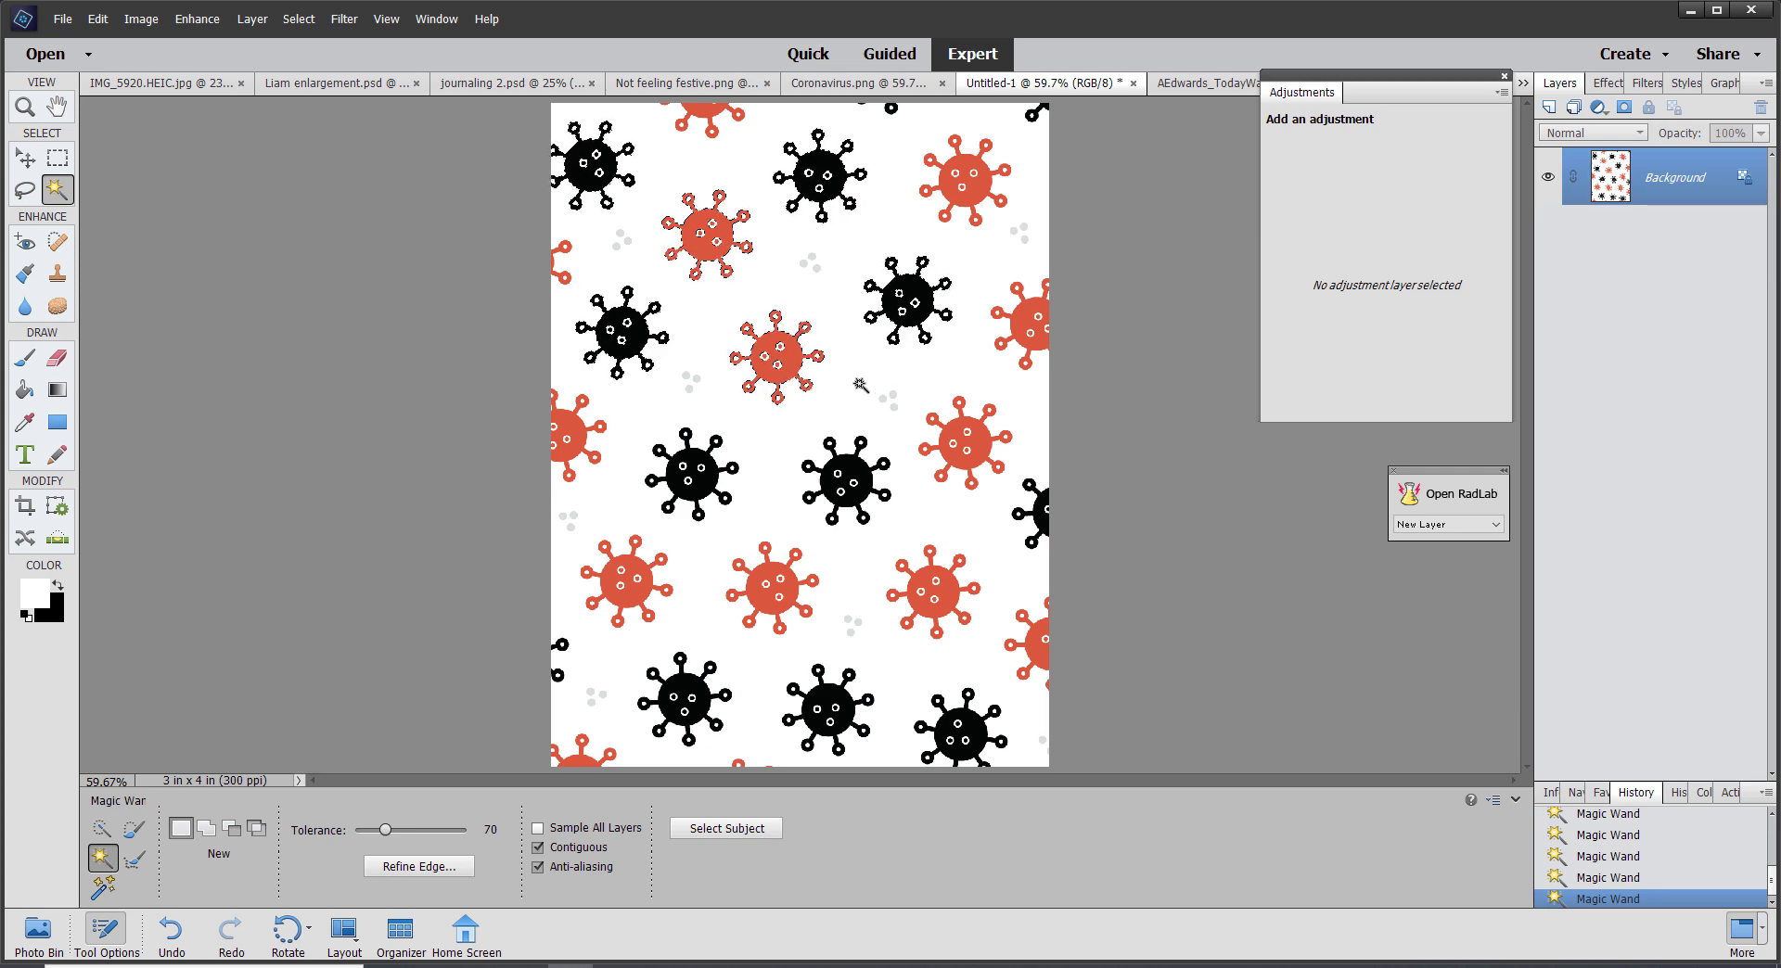
key(ctrl+j)
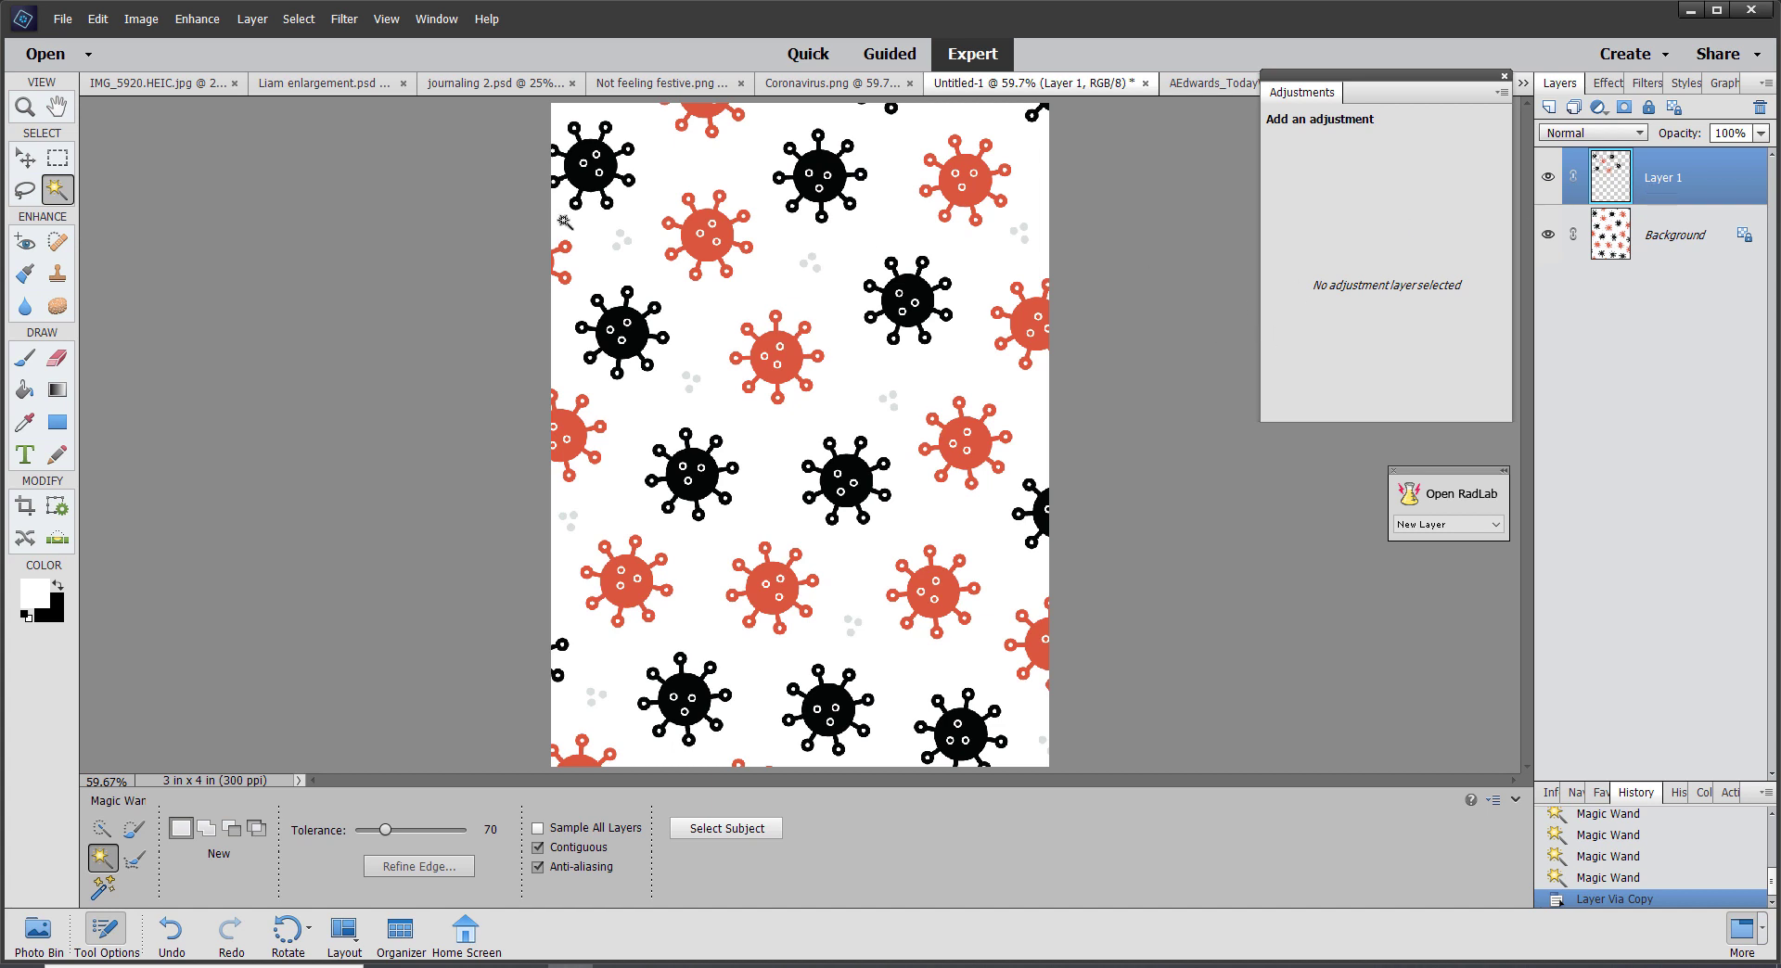
Bring the copied virus layer from Untitled-1 into the Untitled-2 page and position it above the TODAY WAS NOT VERY MERRY title at the right
click(25, 158)
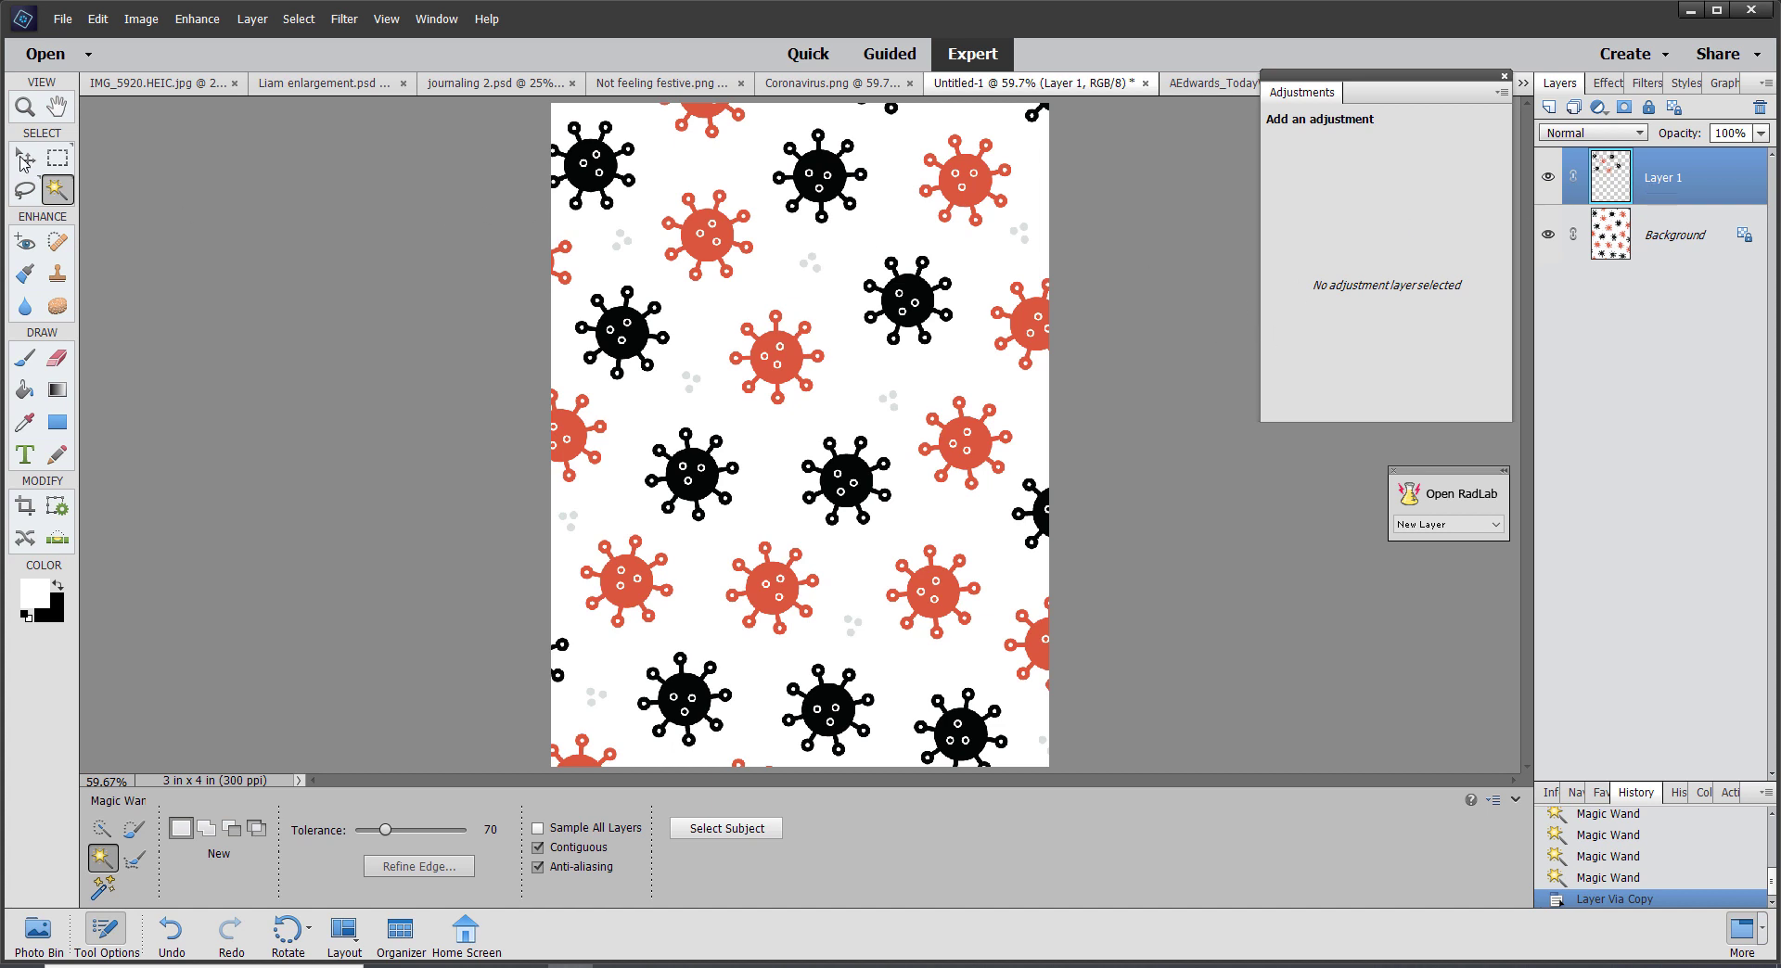
click(37, 933)
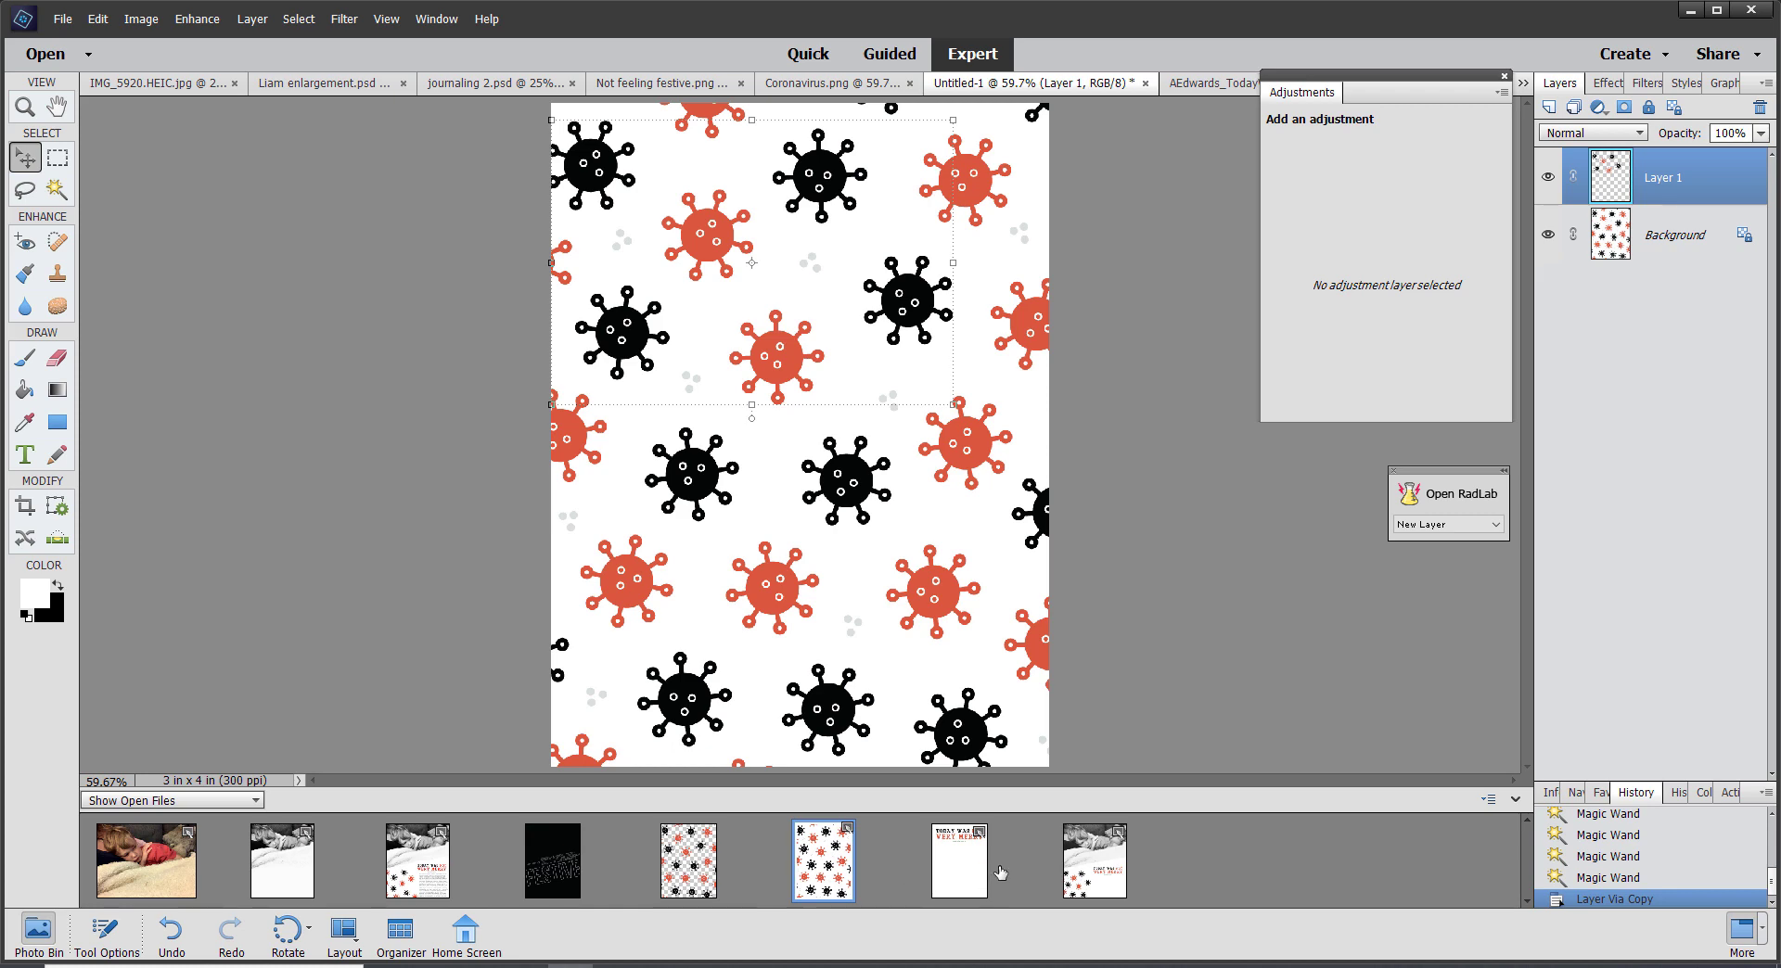
click(1120, 867)
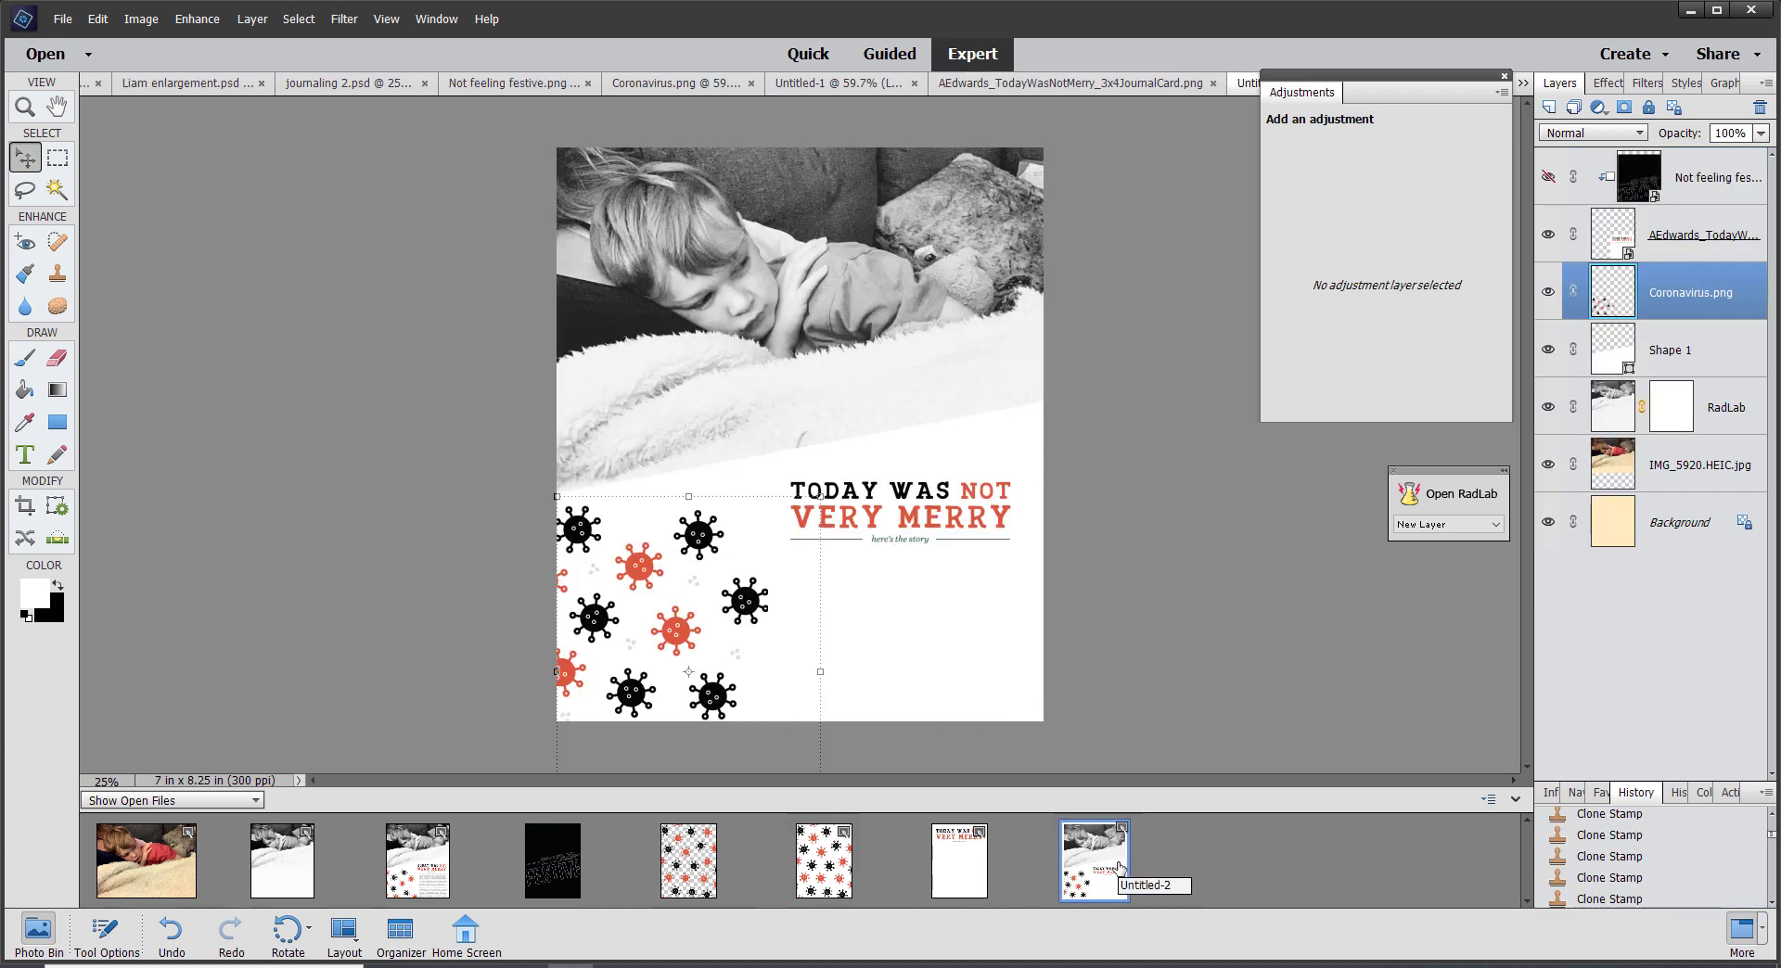
click(688, 860)
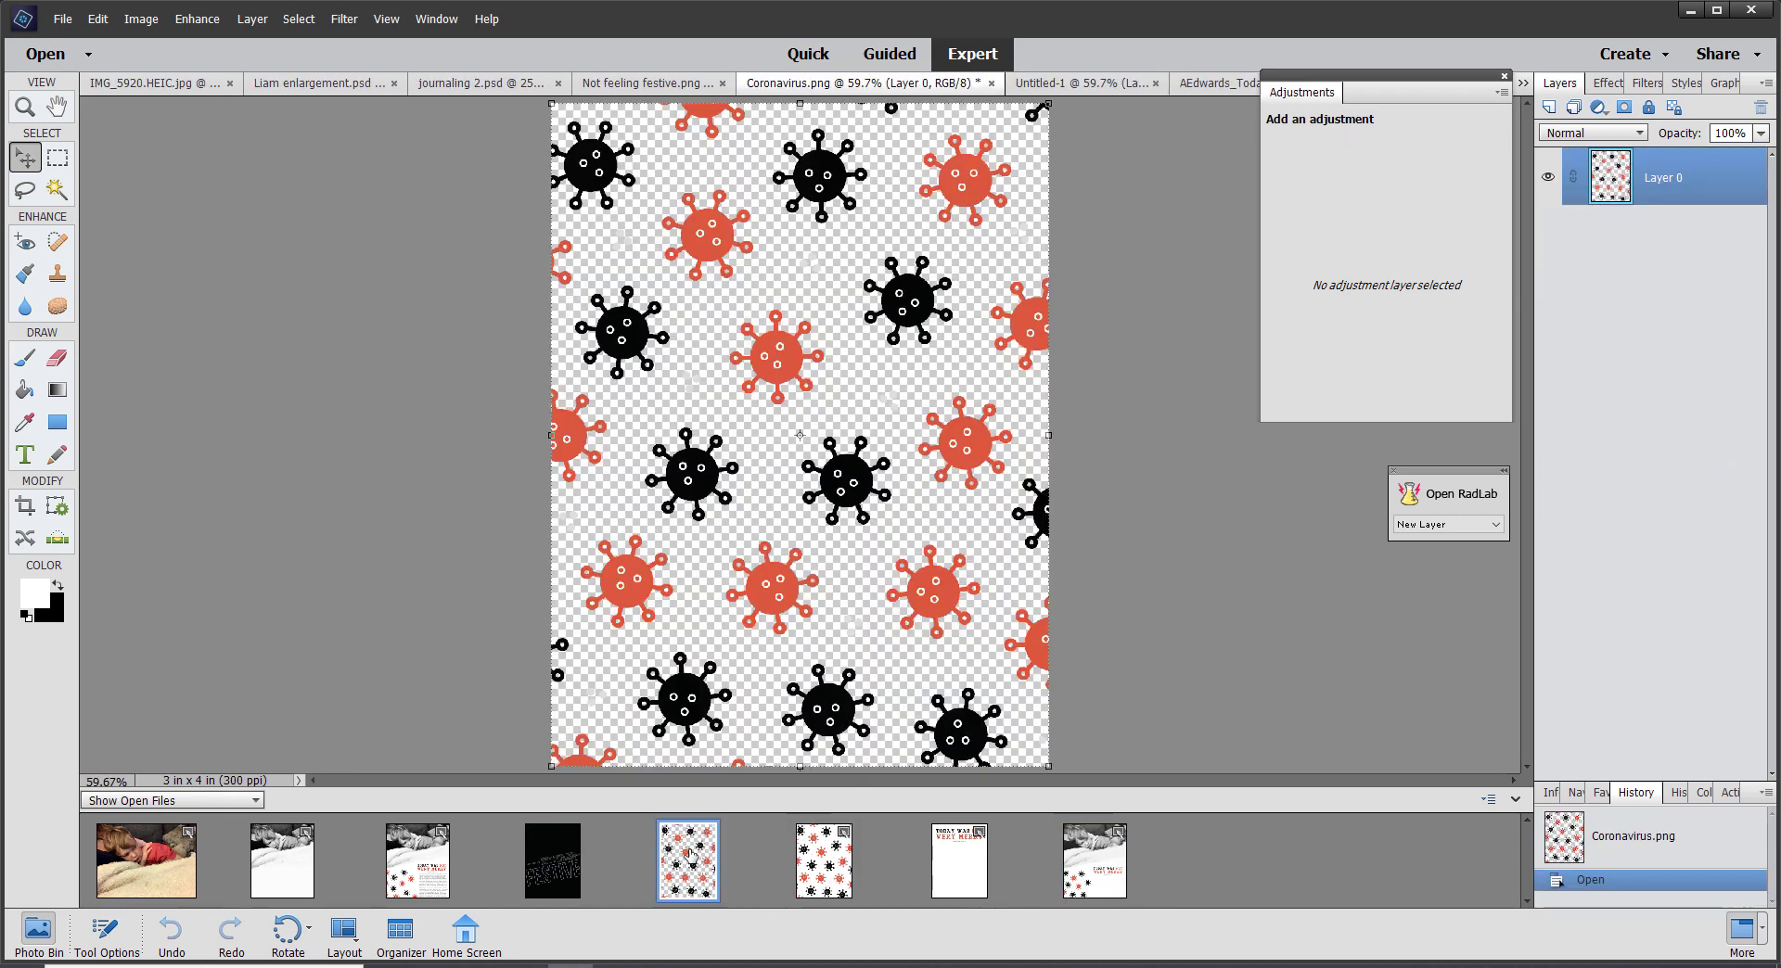
click(824, 861)
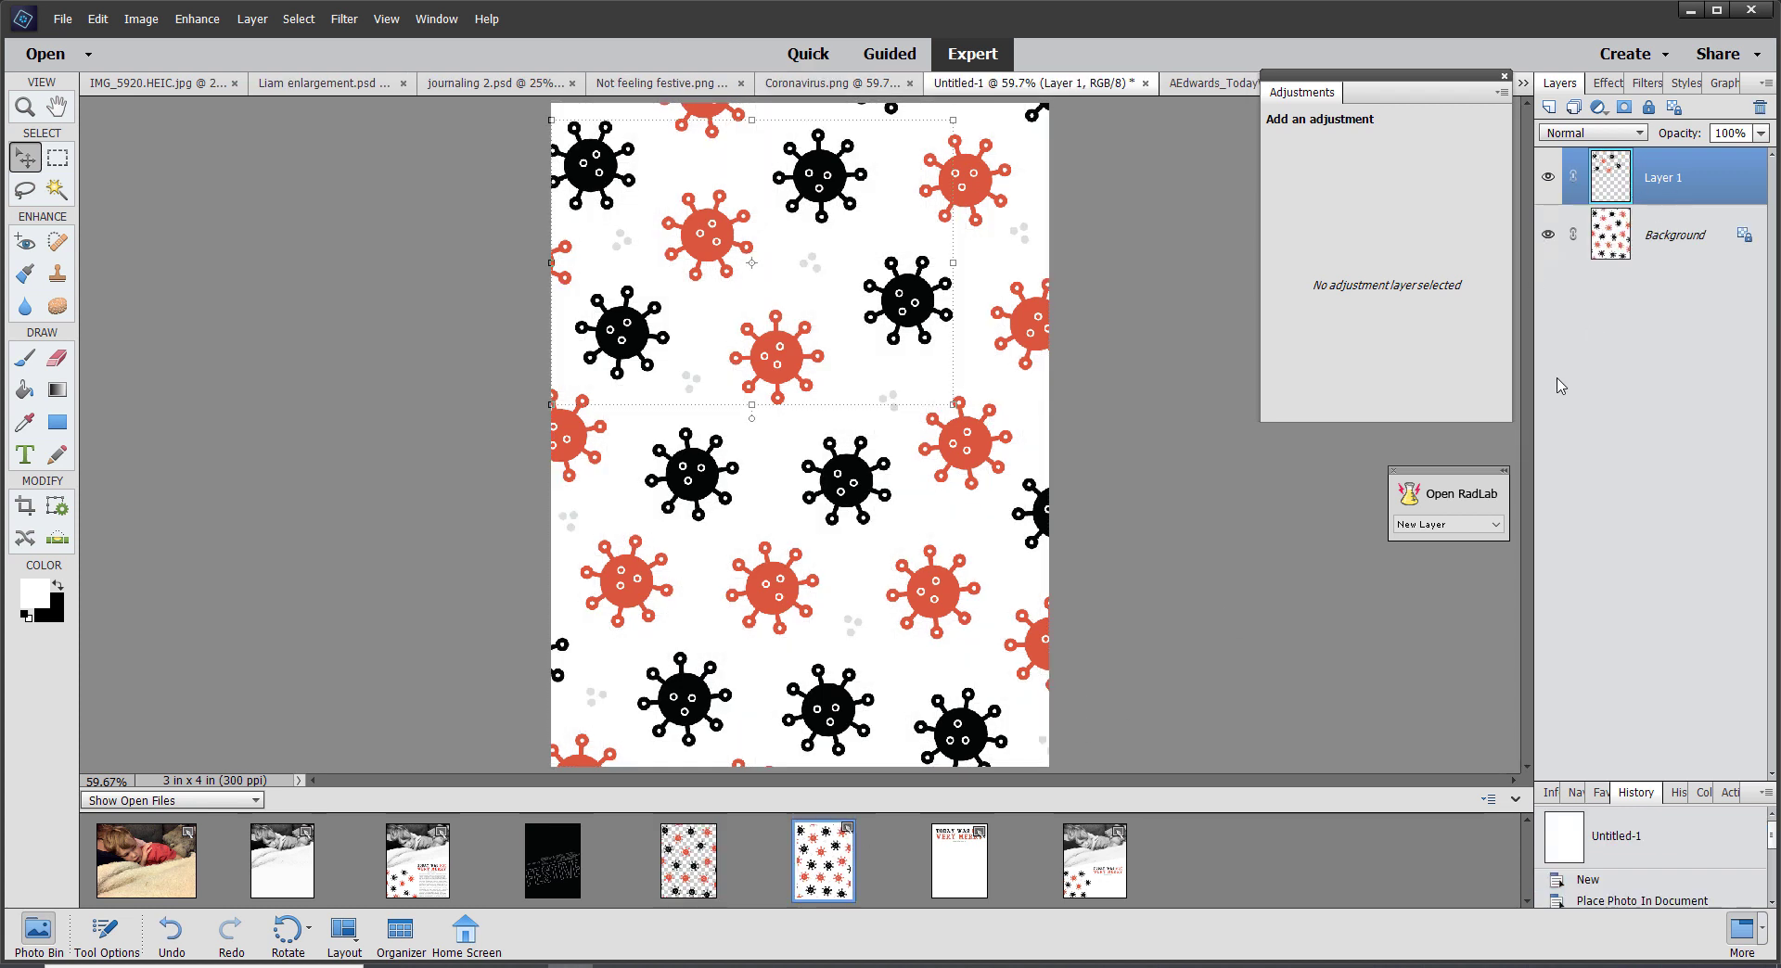
drag(798, 361, 995, 722)
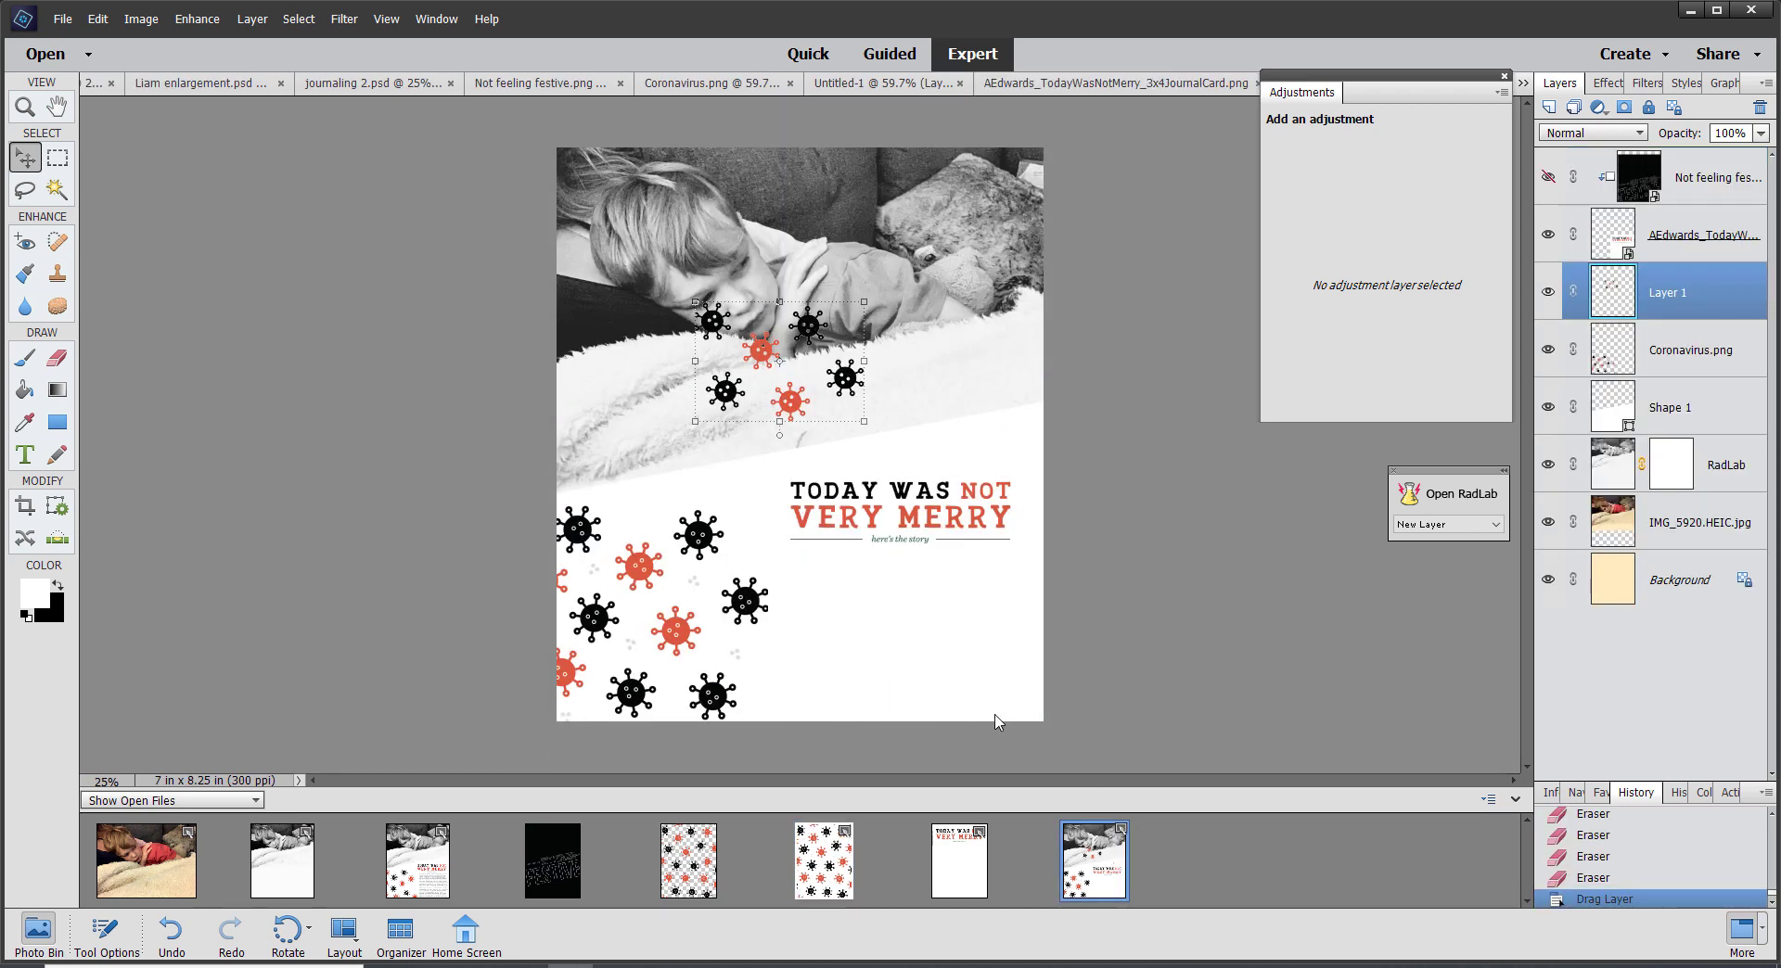
drag(850, 475, 949, 439)
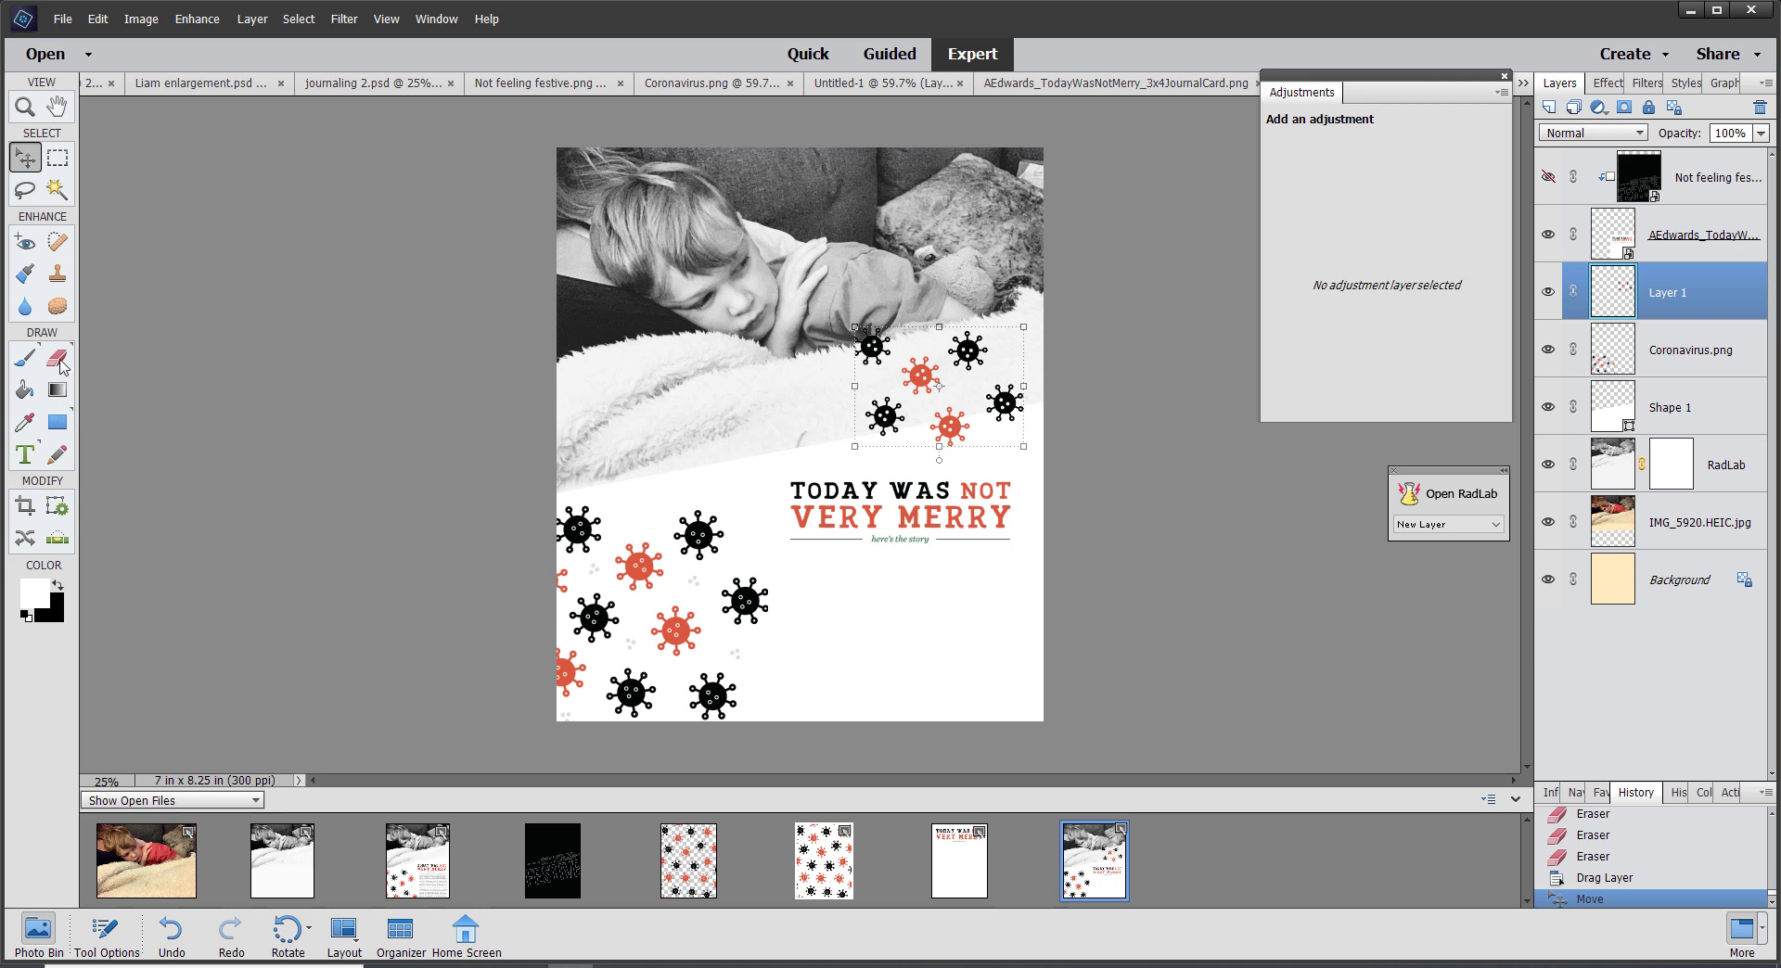
Erase the three upper viruses and the lower-left black one from Layer 1, keeping only the red and black pair at the right
click(58, 360)
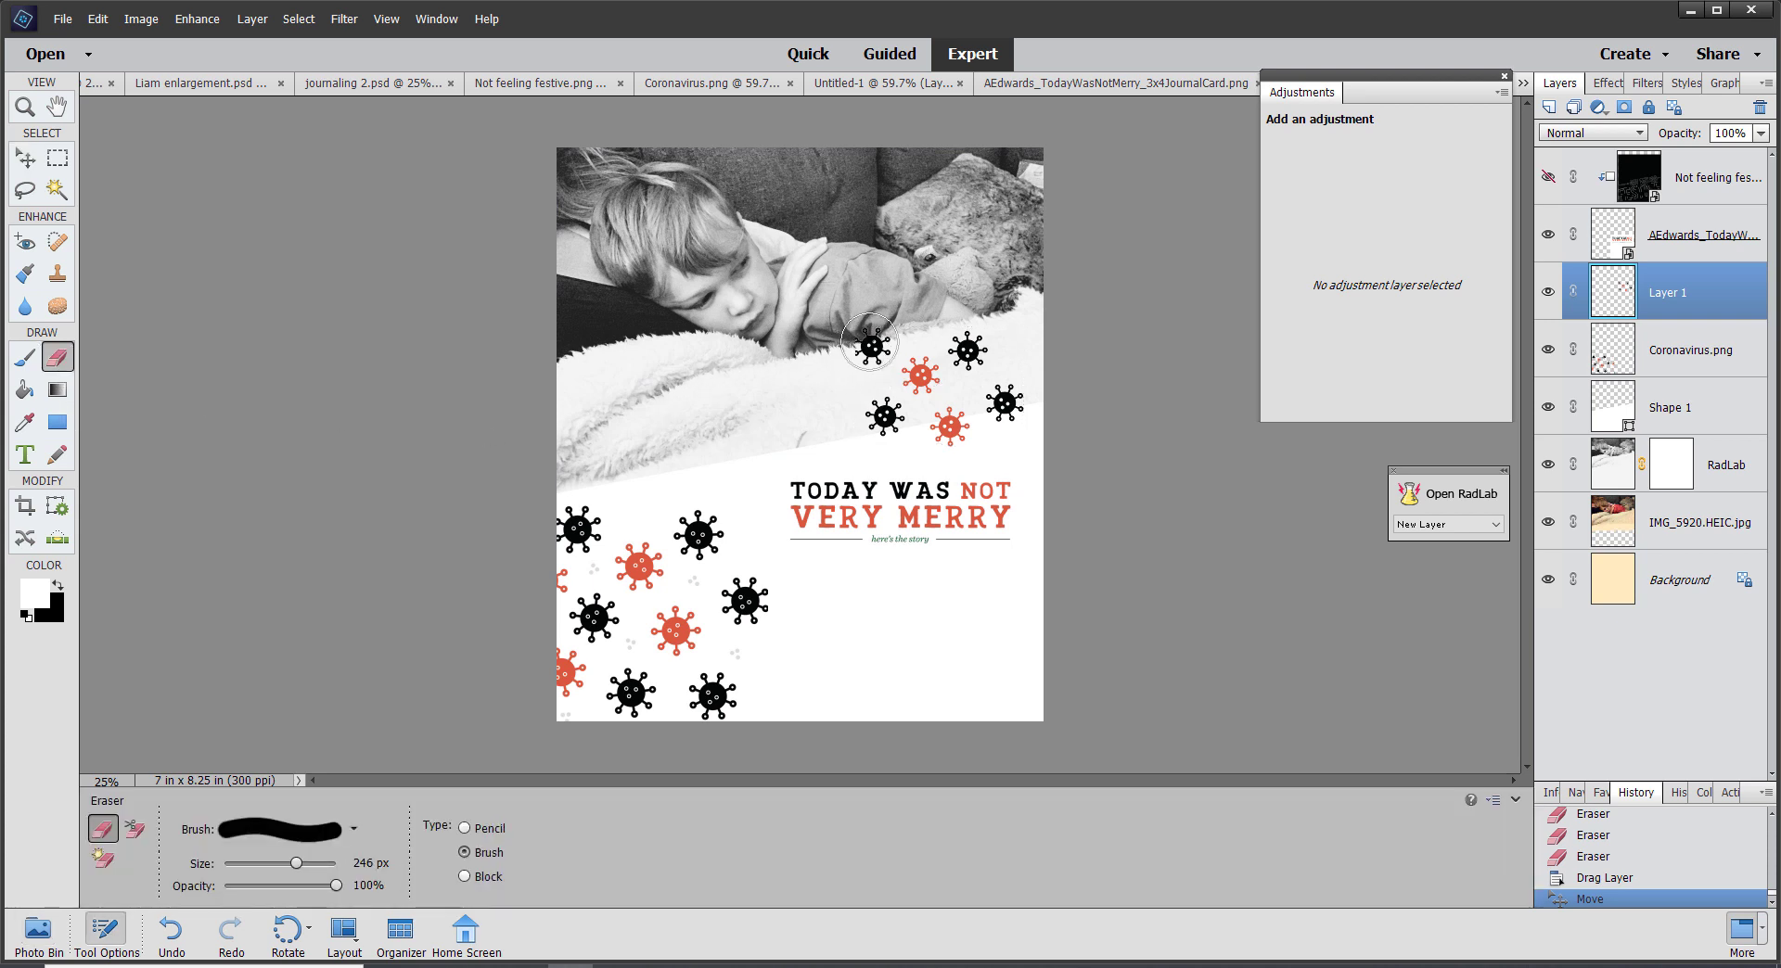
click(872, 345)
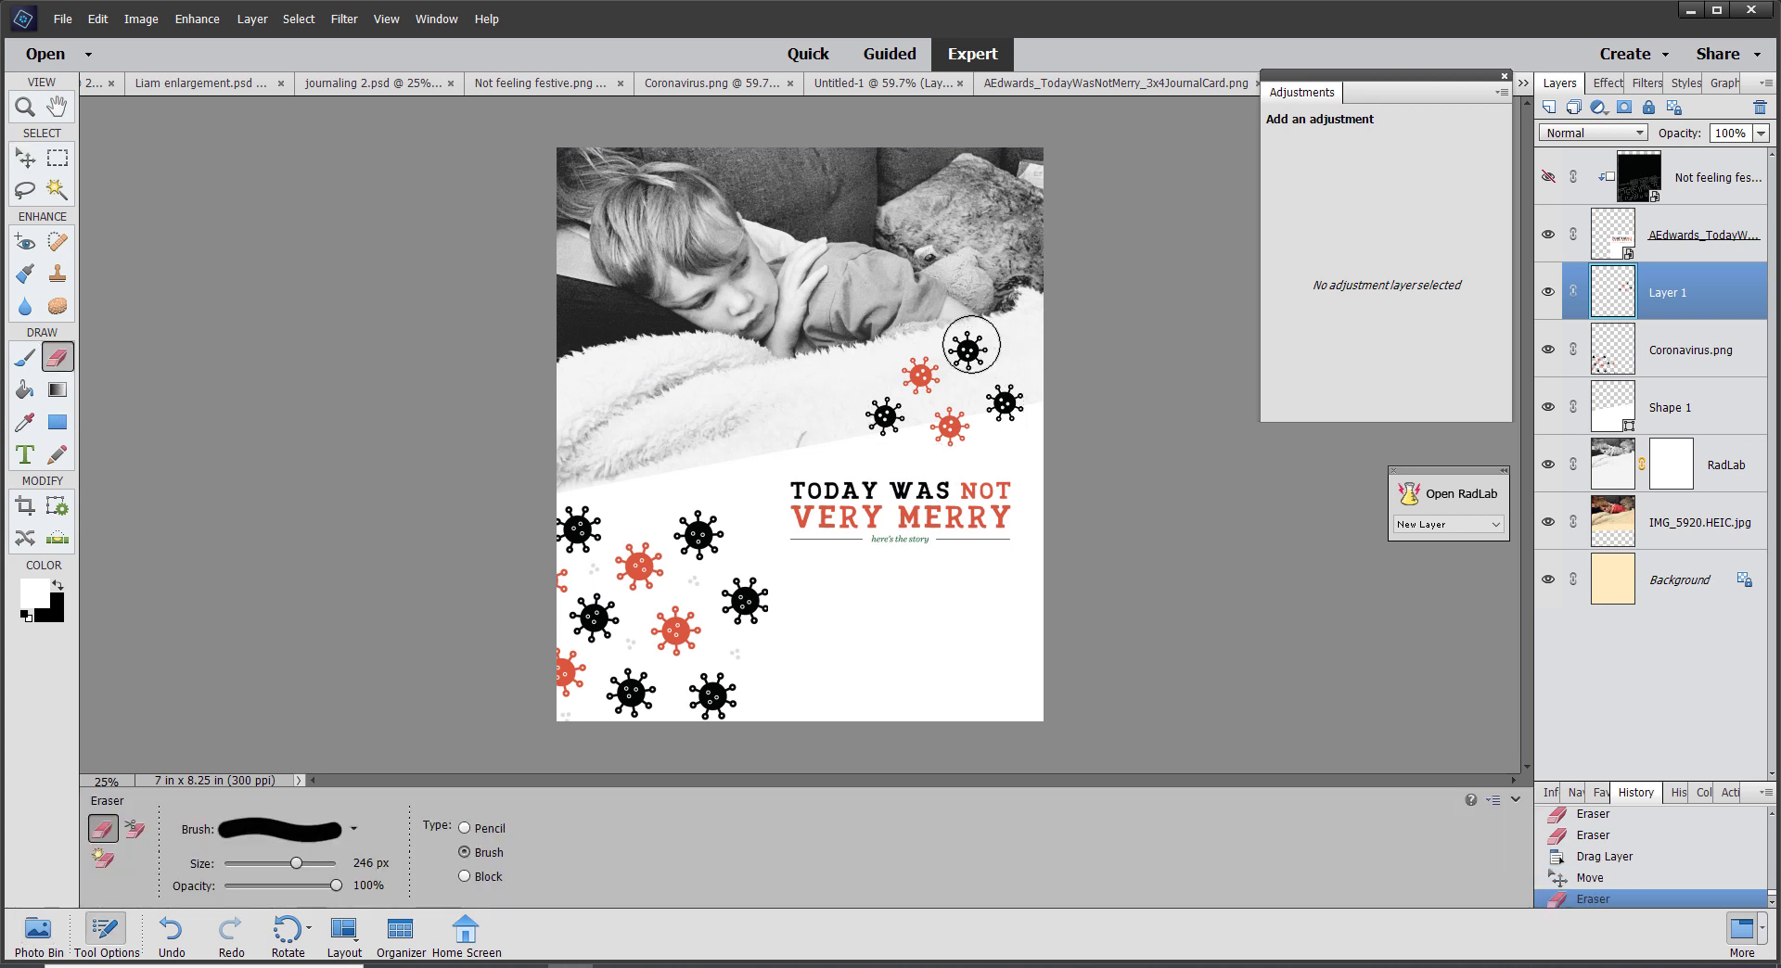
click(970, 345)
click(916, 370)
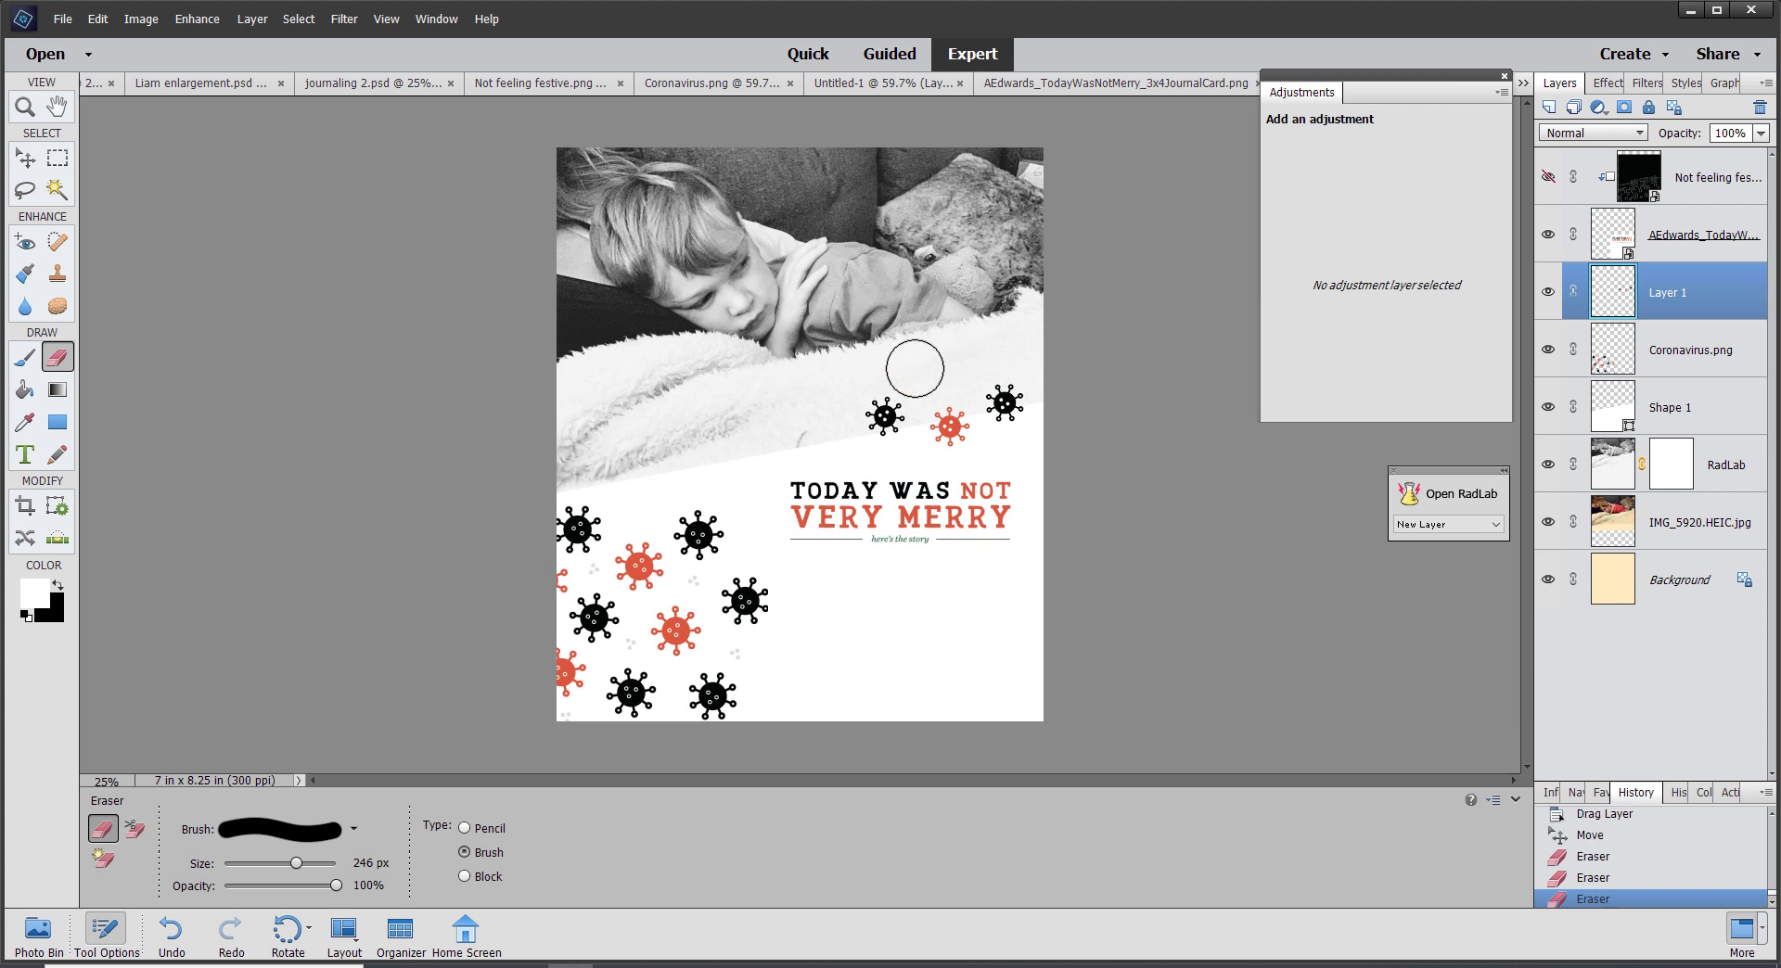
click(885, 416)
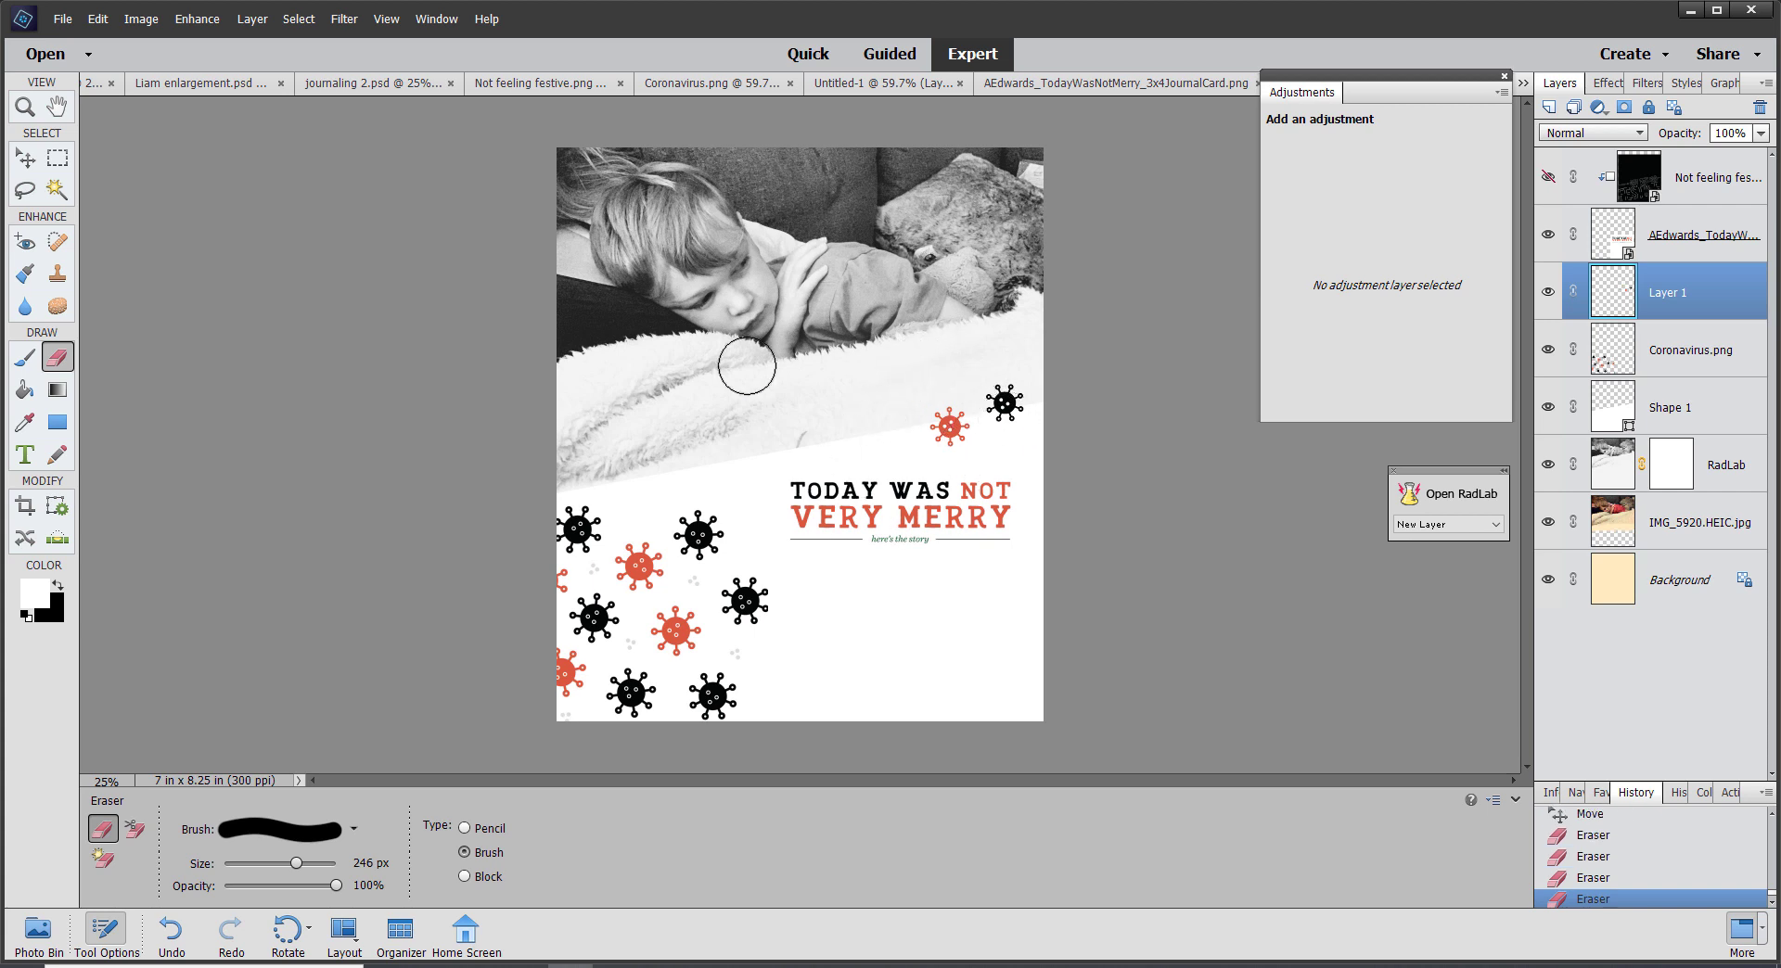
click(26, 160)
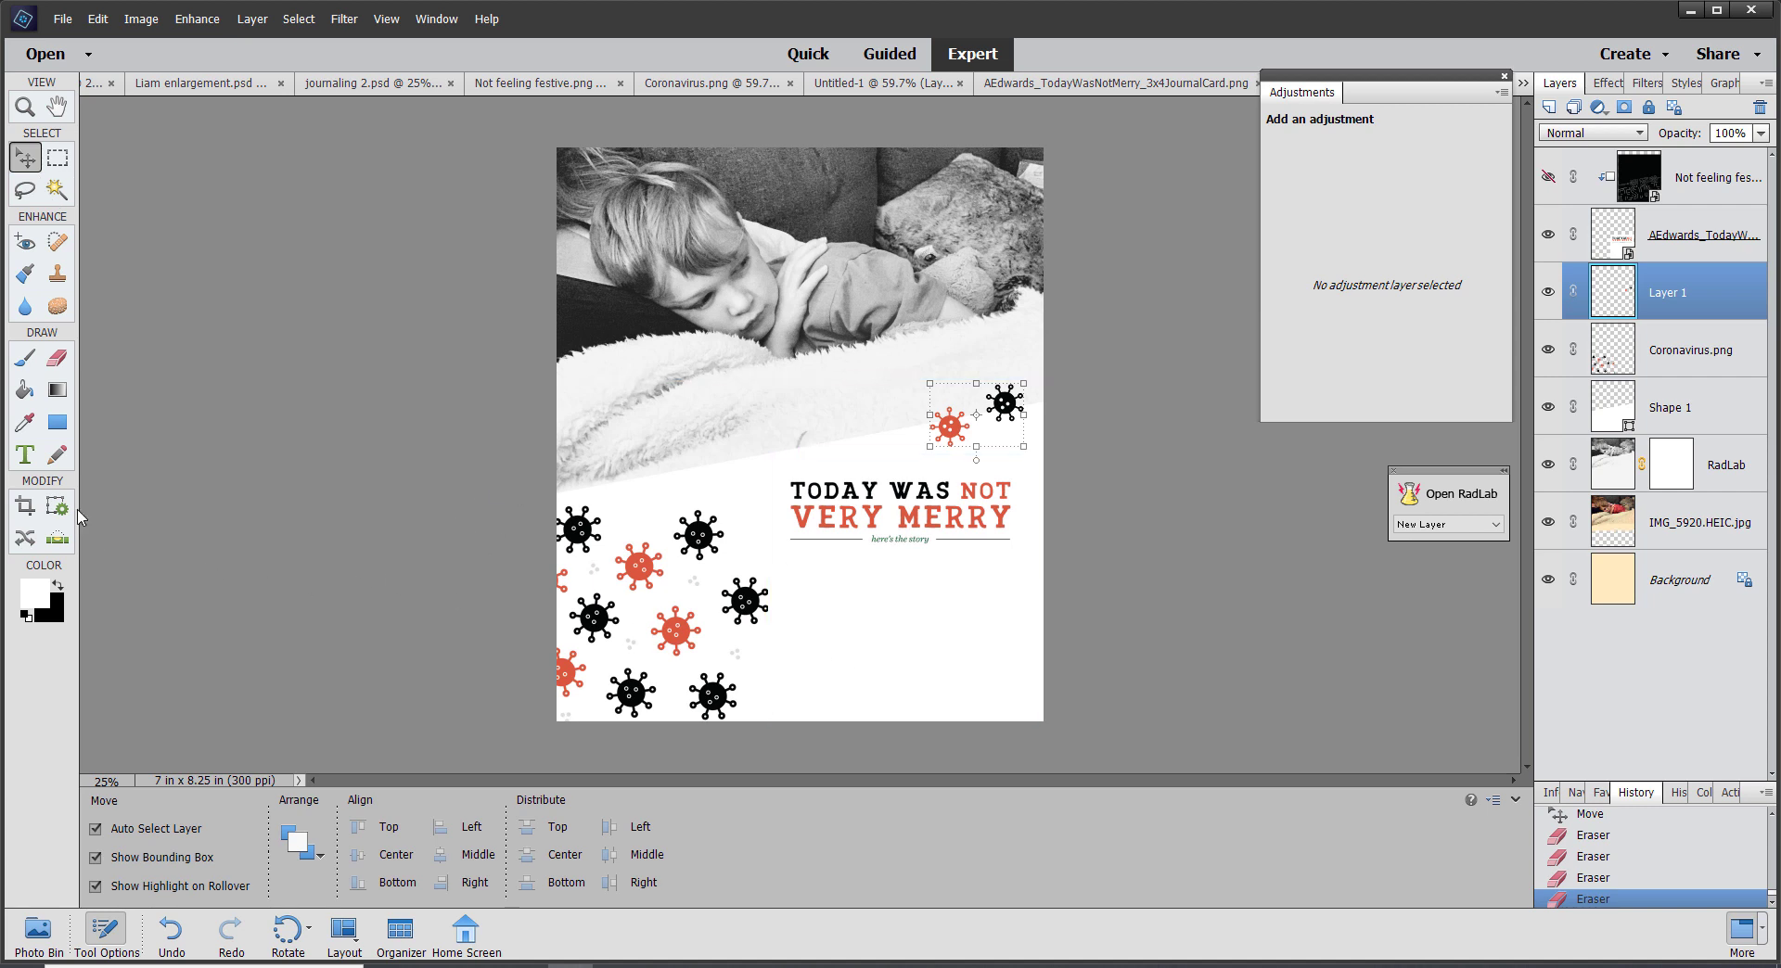
Create a text box in black beneath the "here's the story" line, fill it with placeholder text and commit it
click(25, 454)
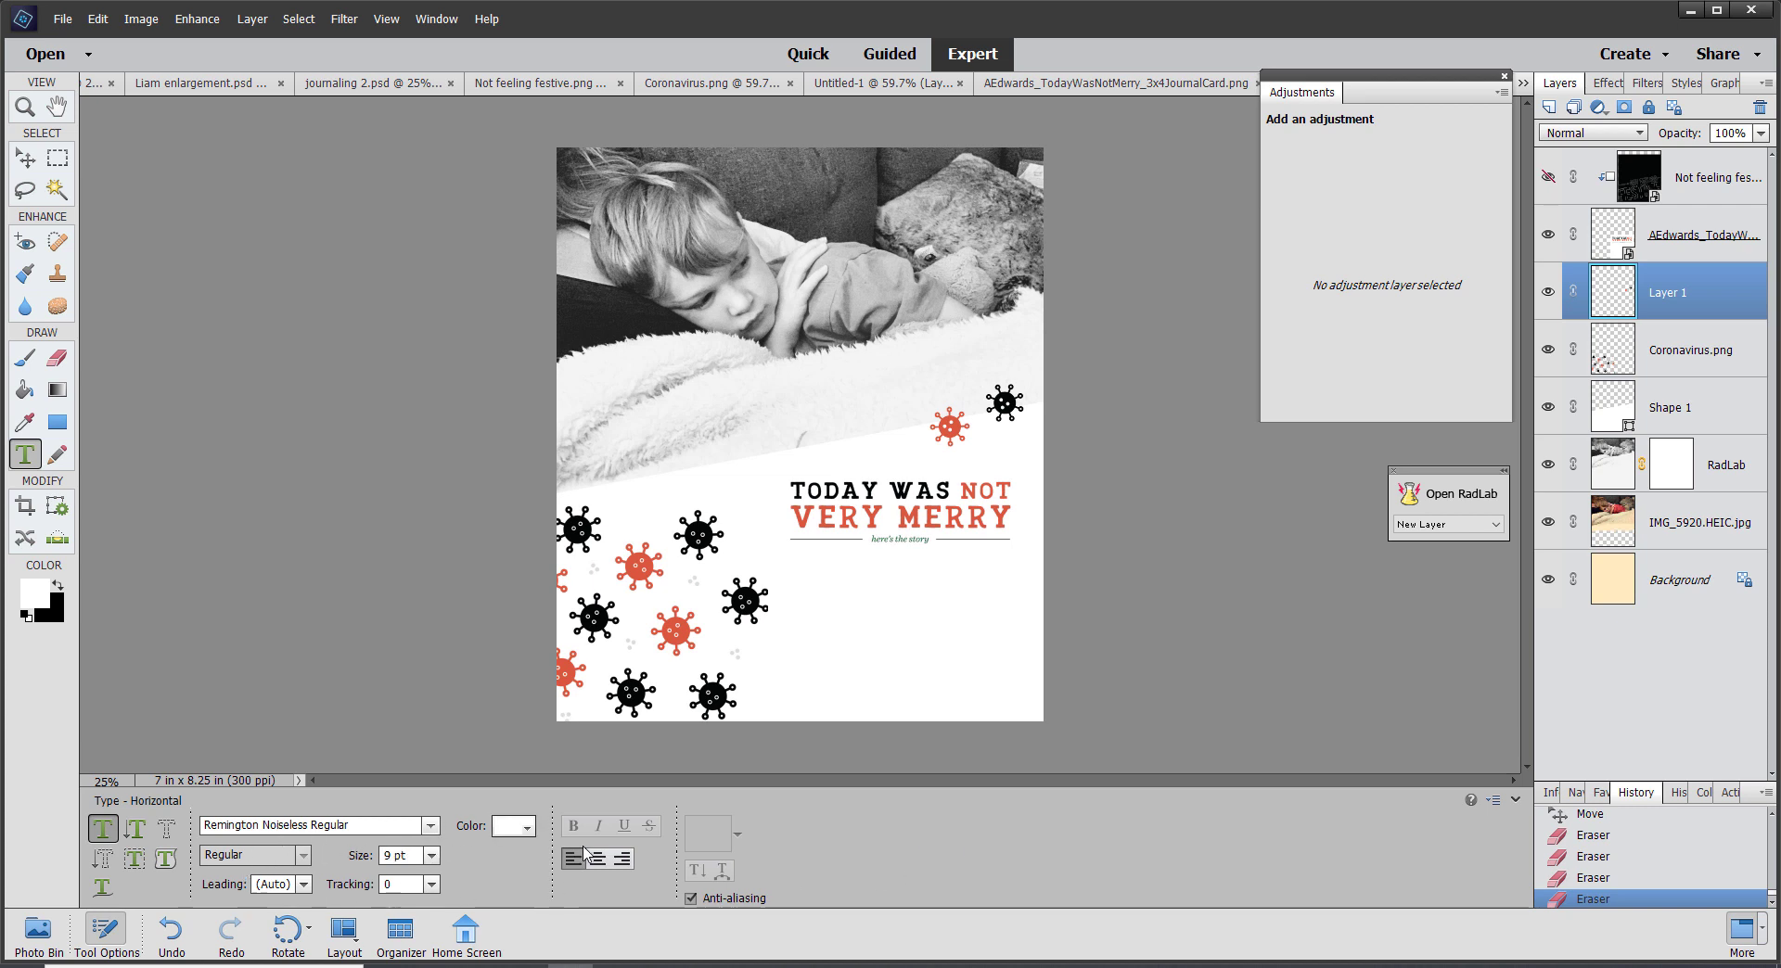
click(527, 830)
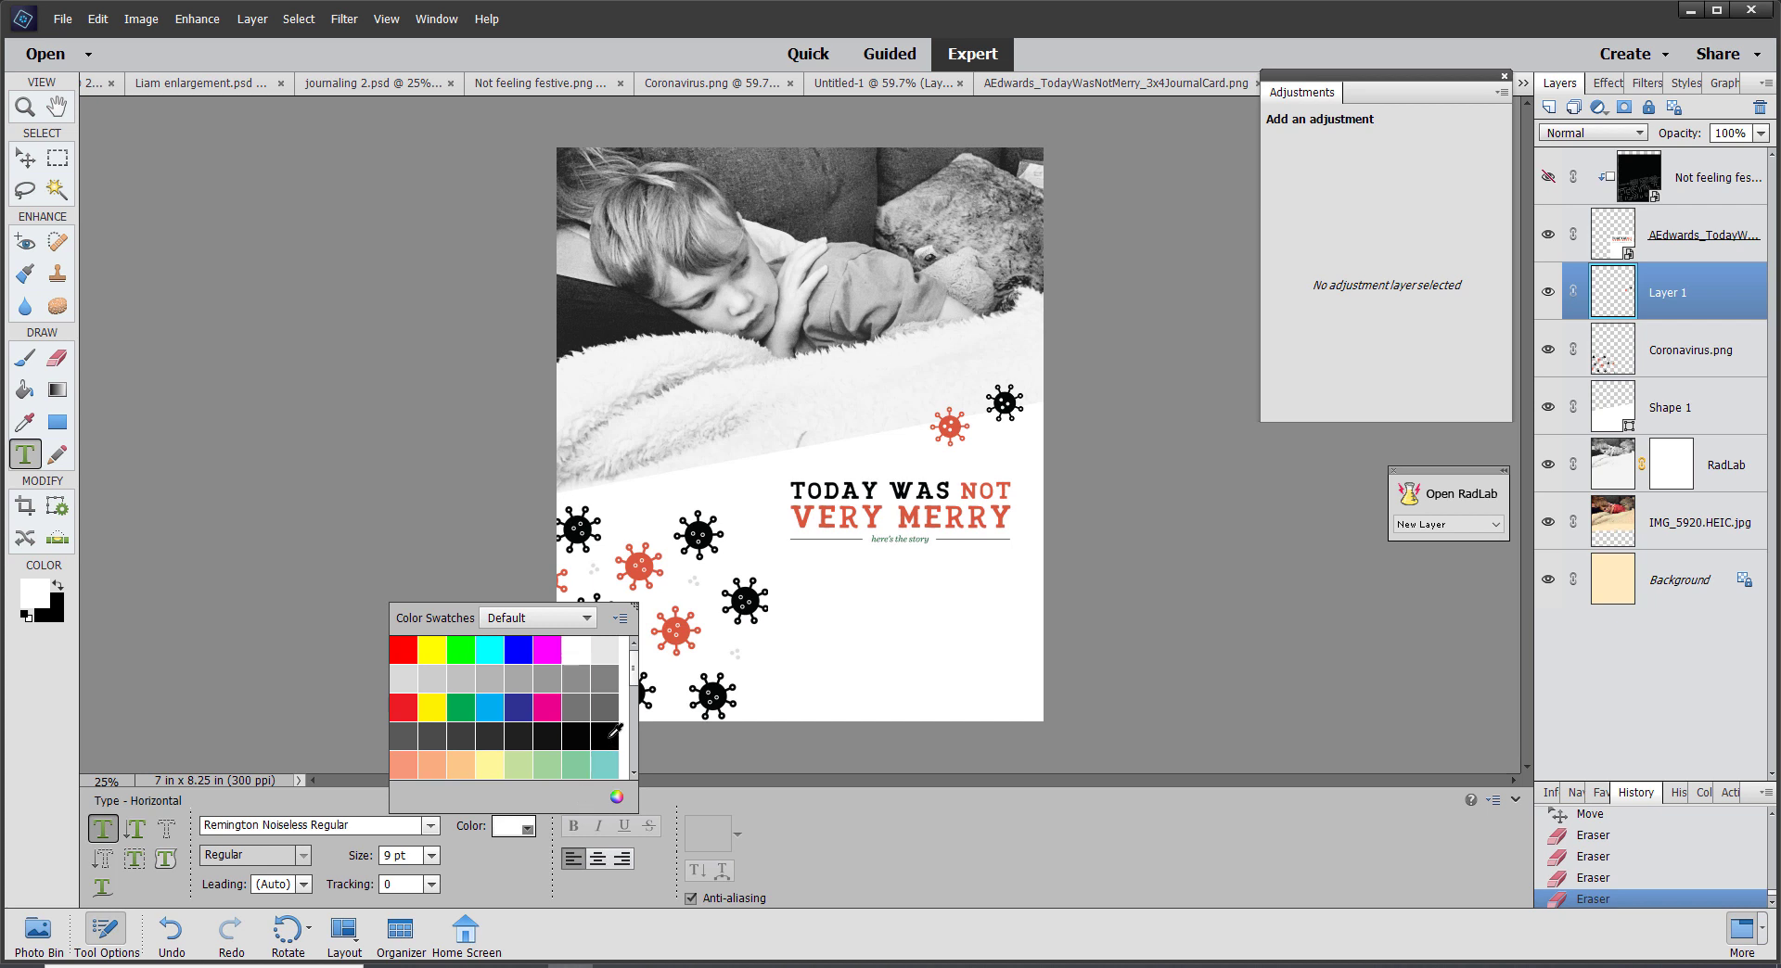
click(607, 736)
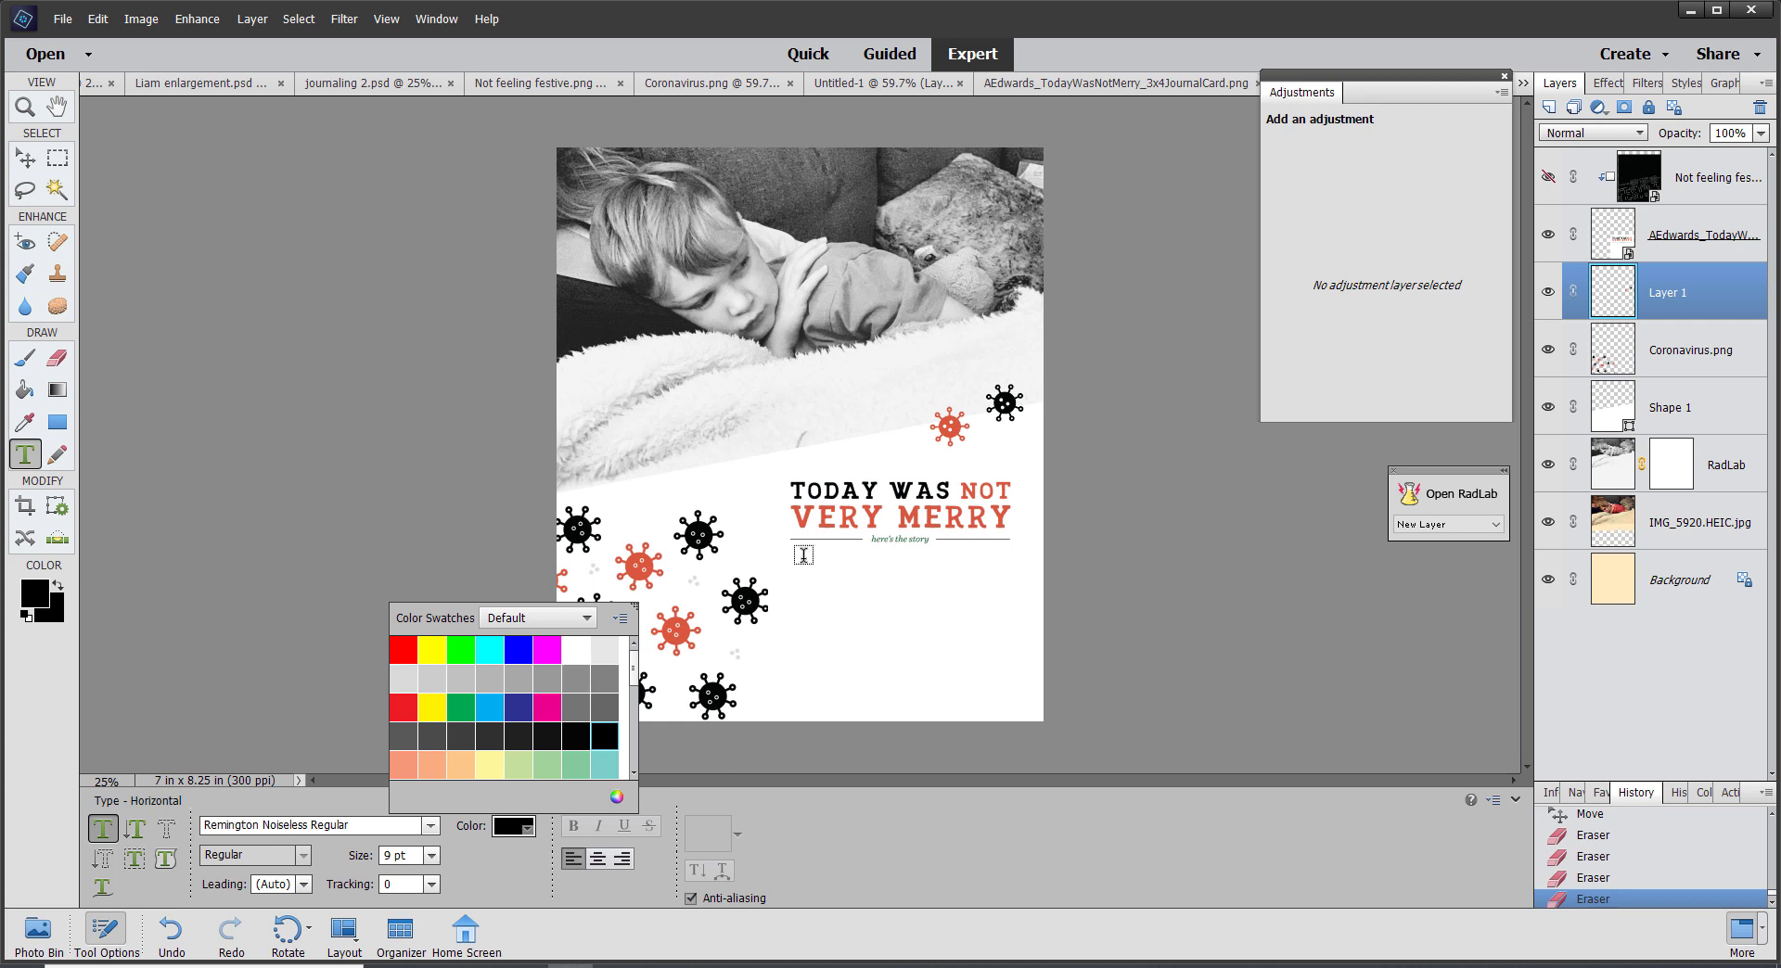
drag(803, 555, 1007, 702)
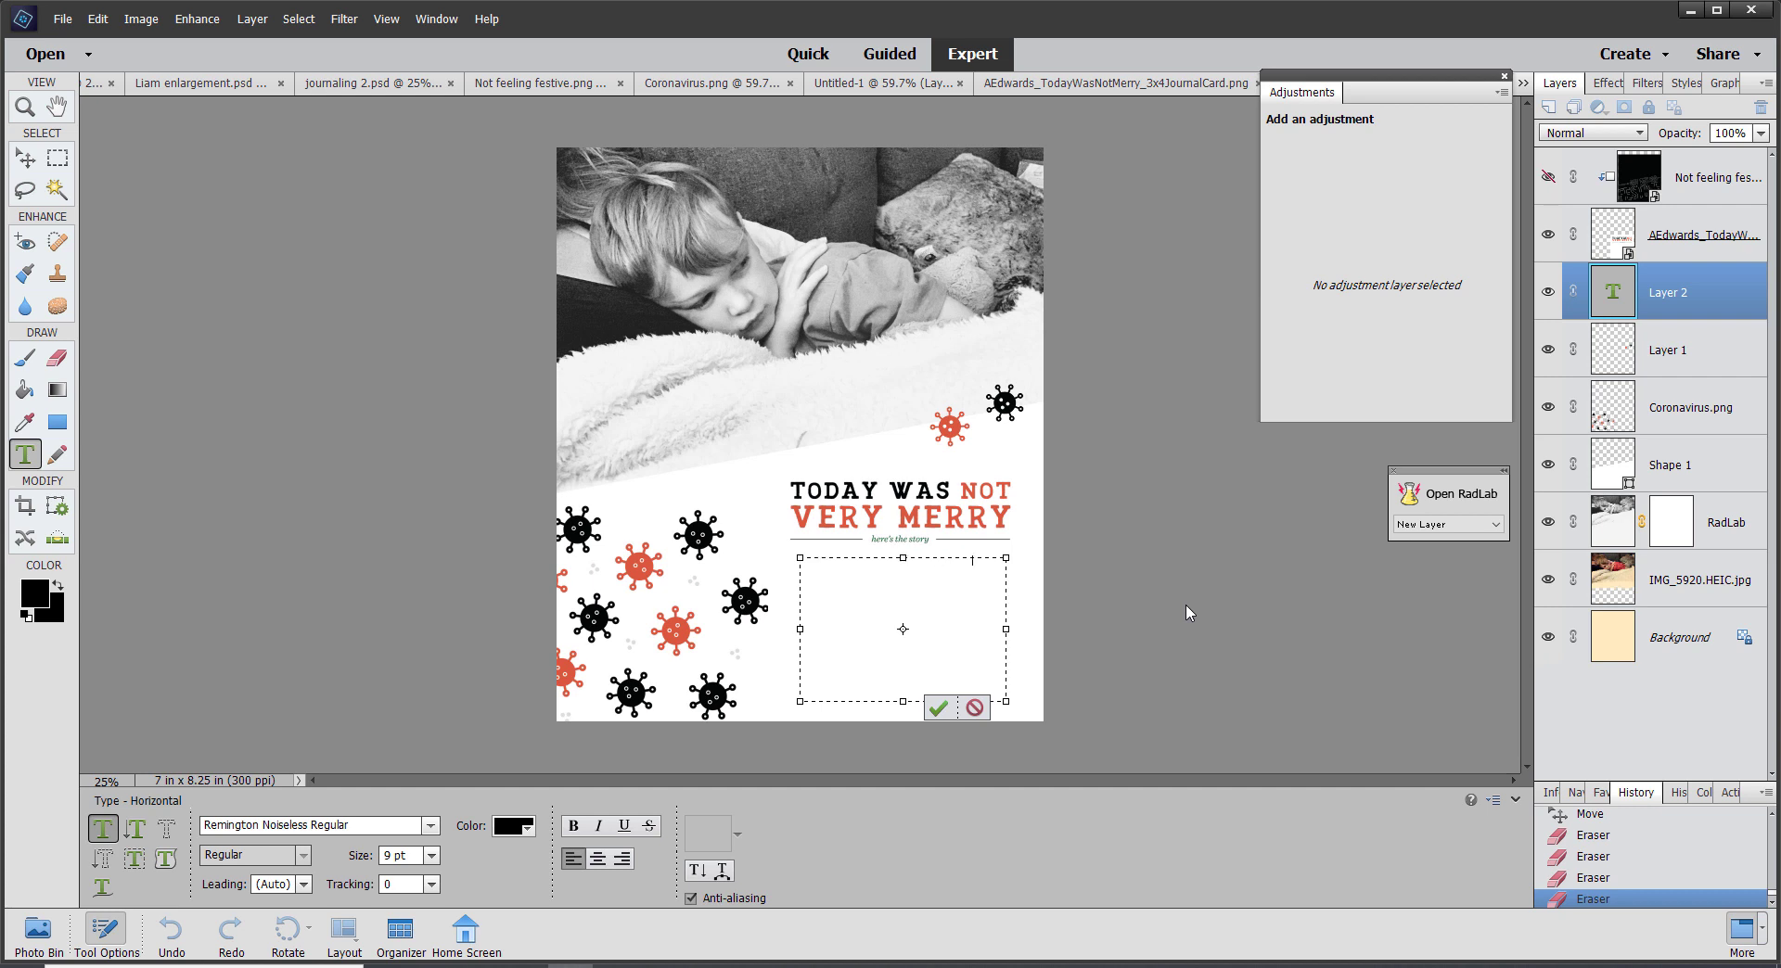
click(938, 708)
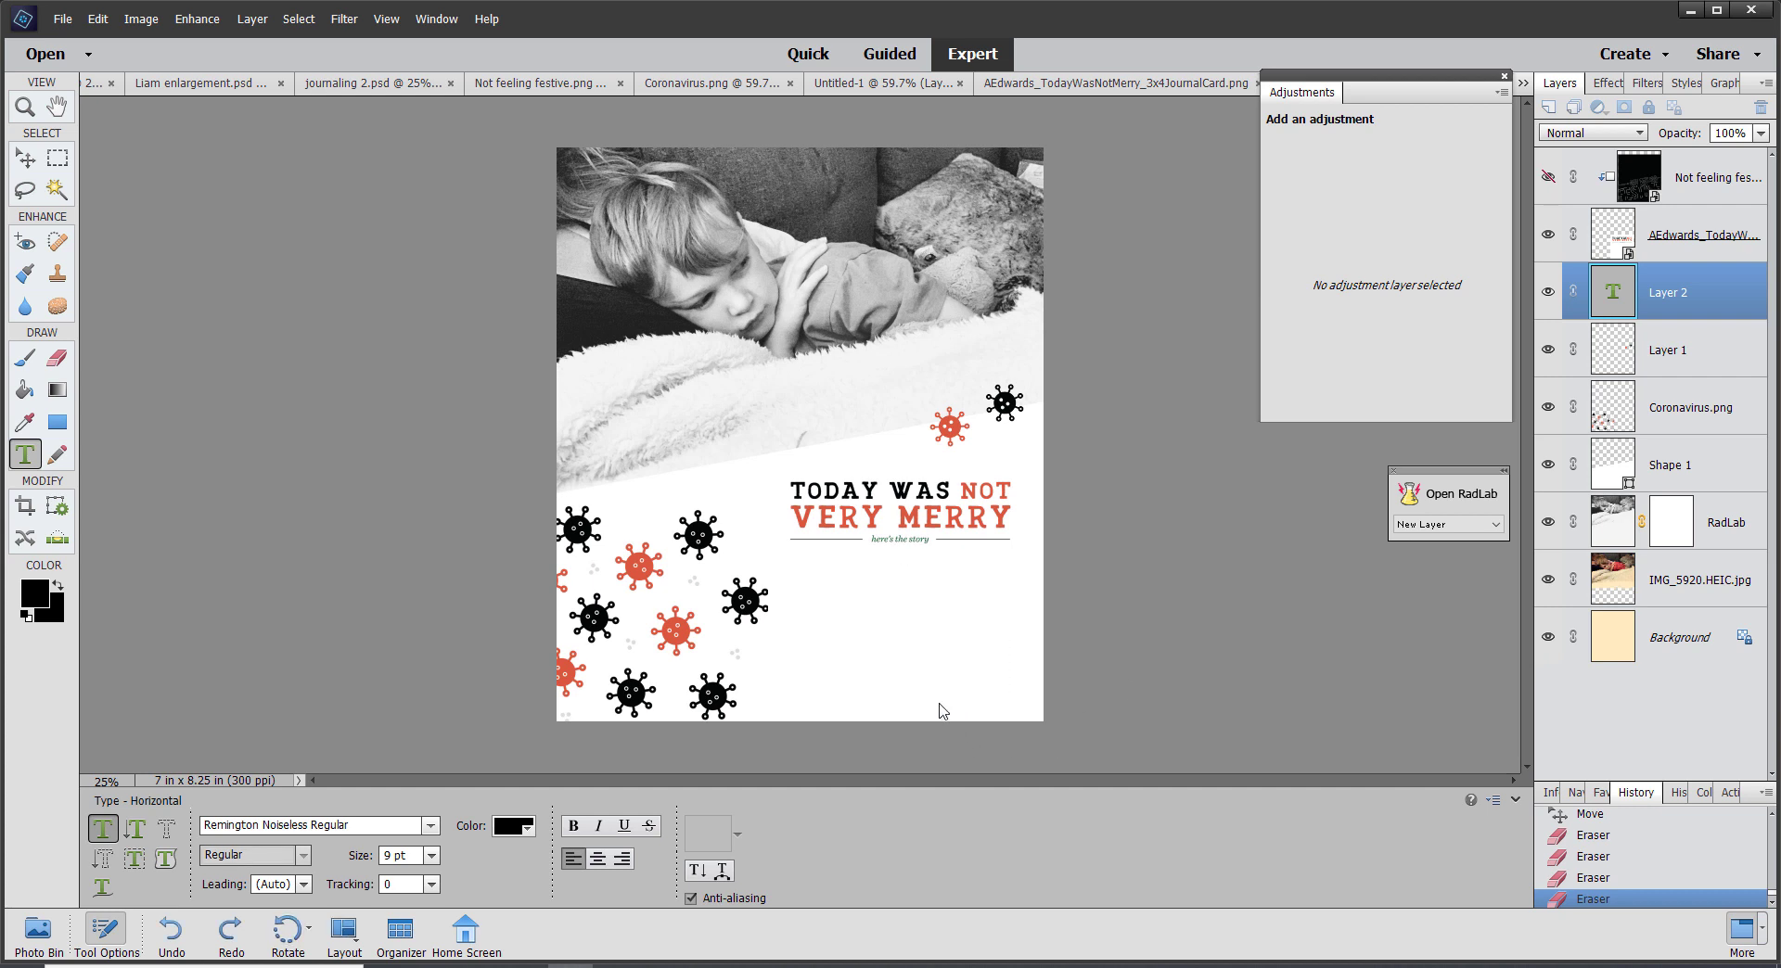
Move the placeholder text layer above the AEdwards journal card layer and deselect the page elements
key(v)
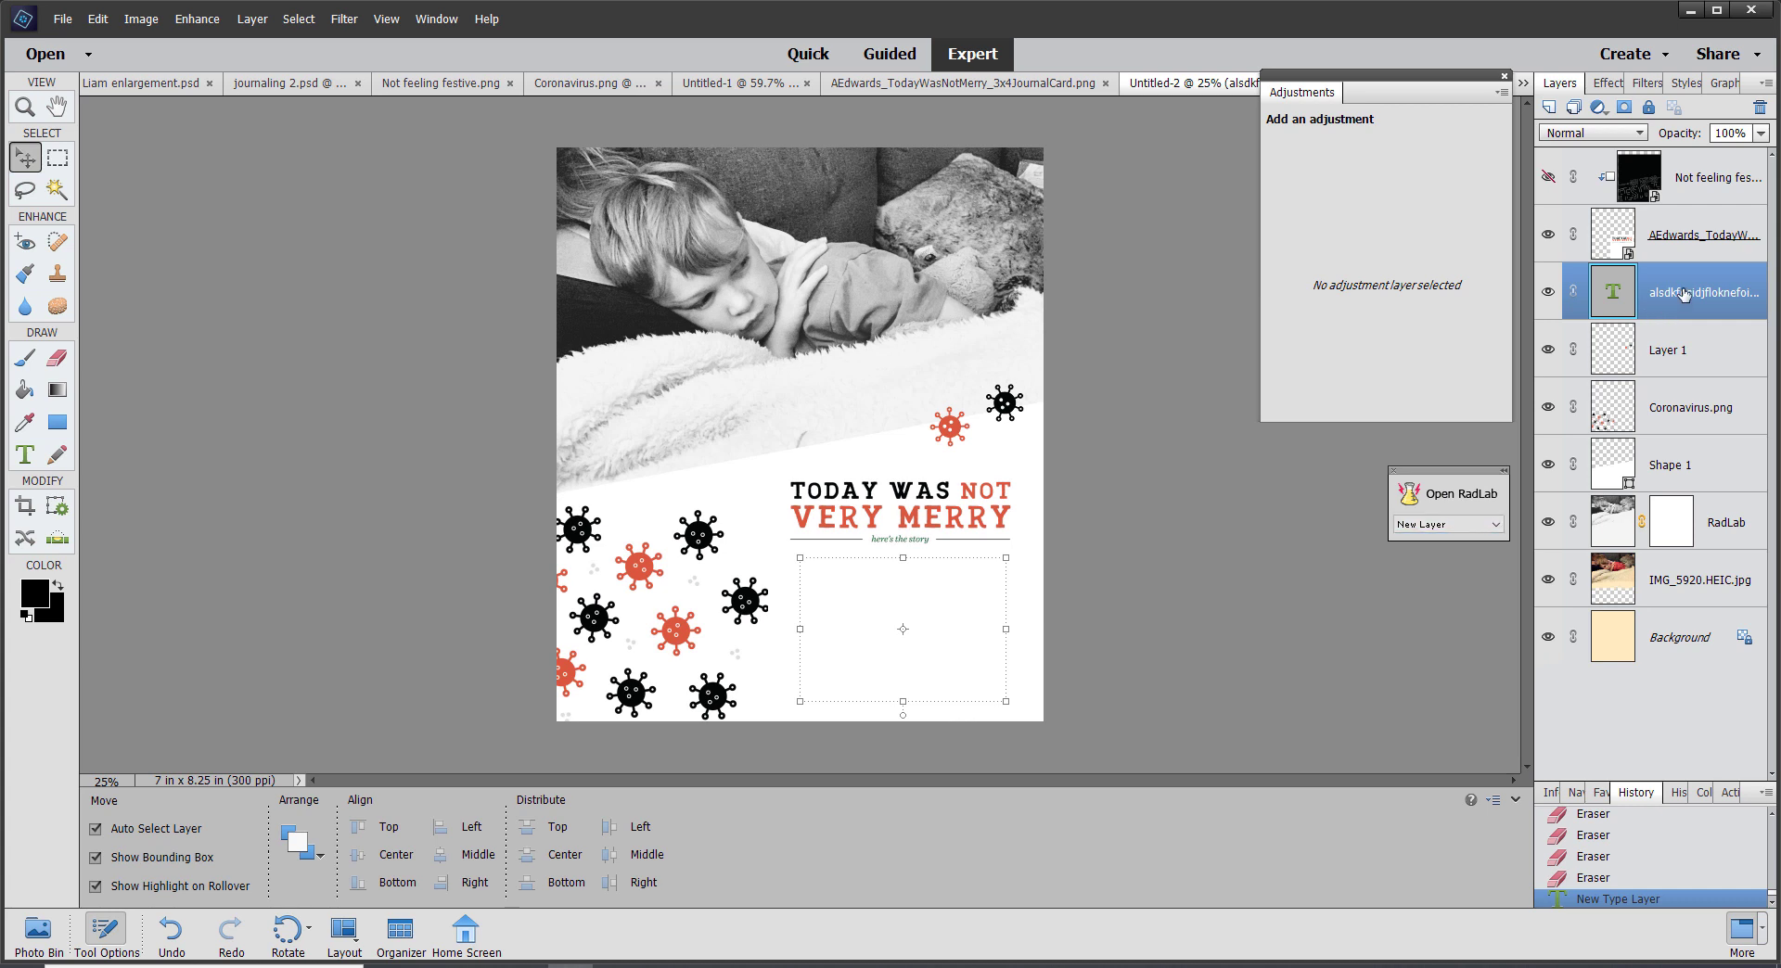
drag(1683, 295, 1675, 219)
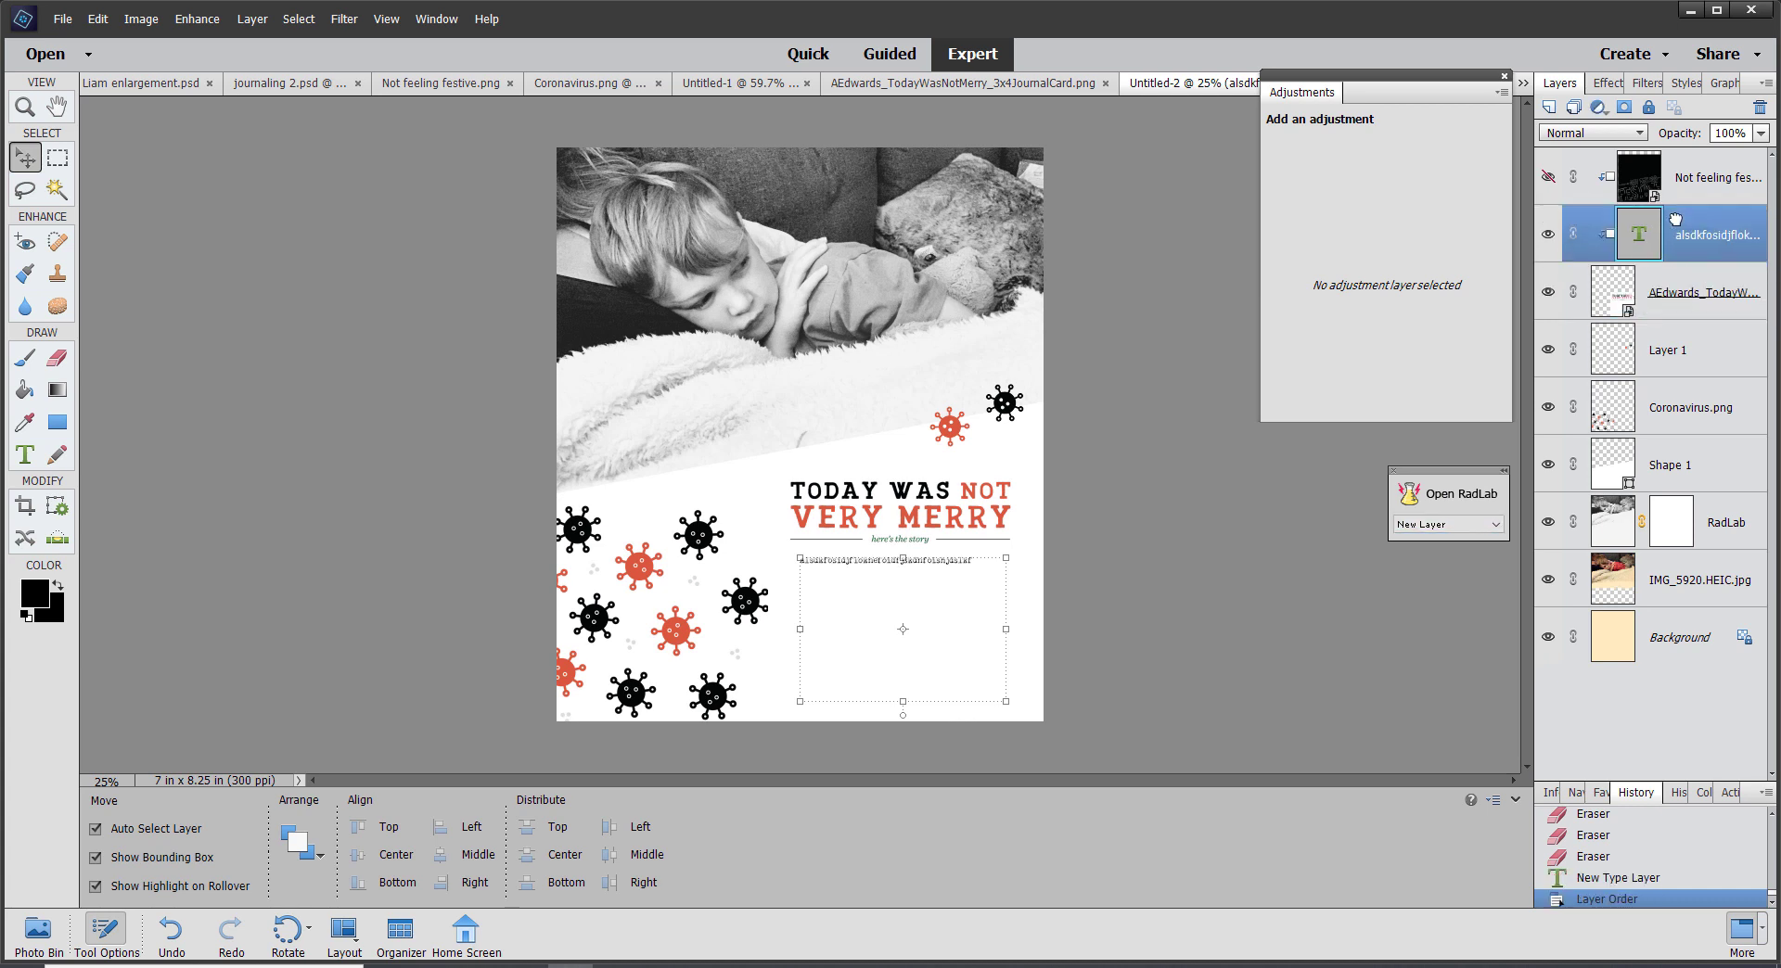
click(955, 634)
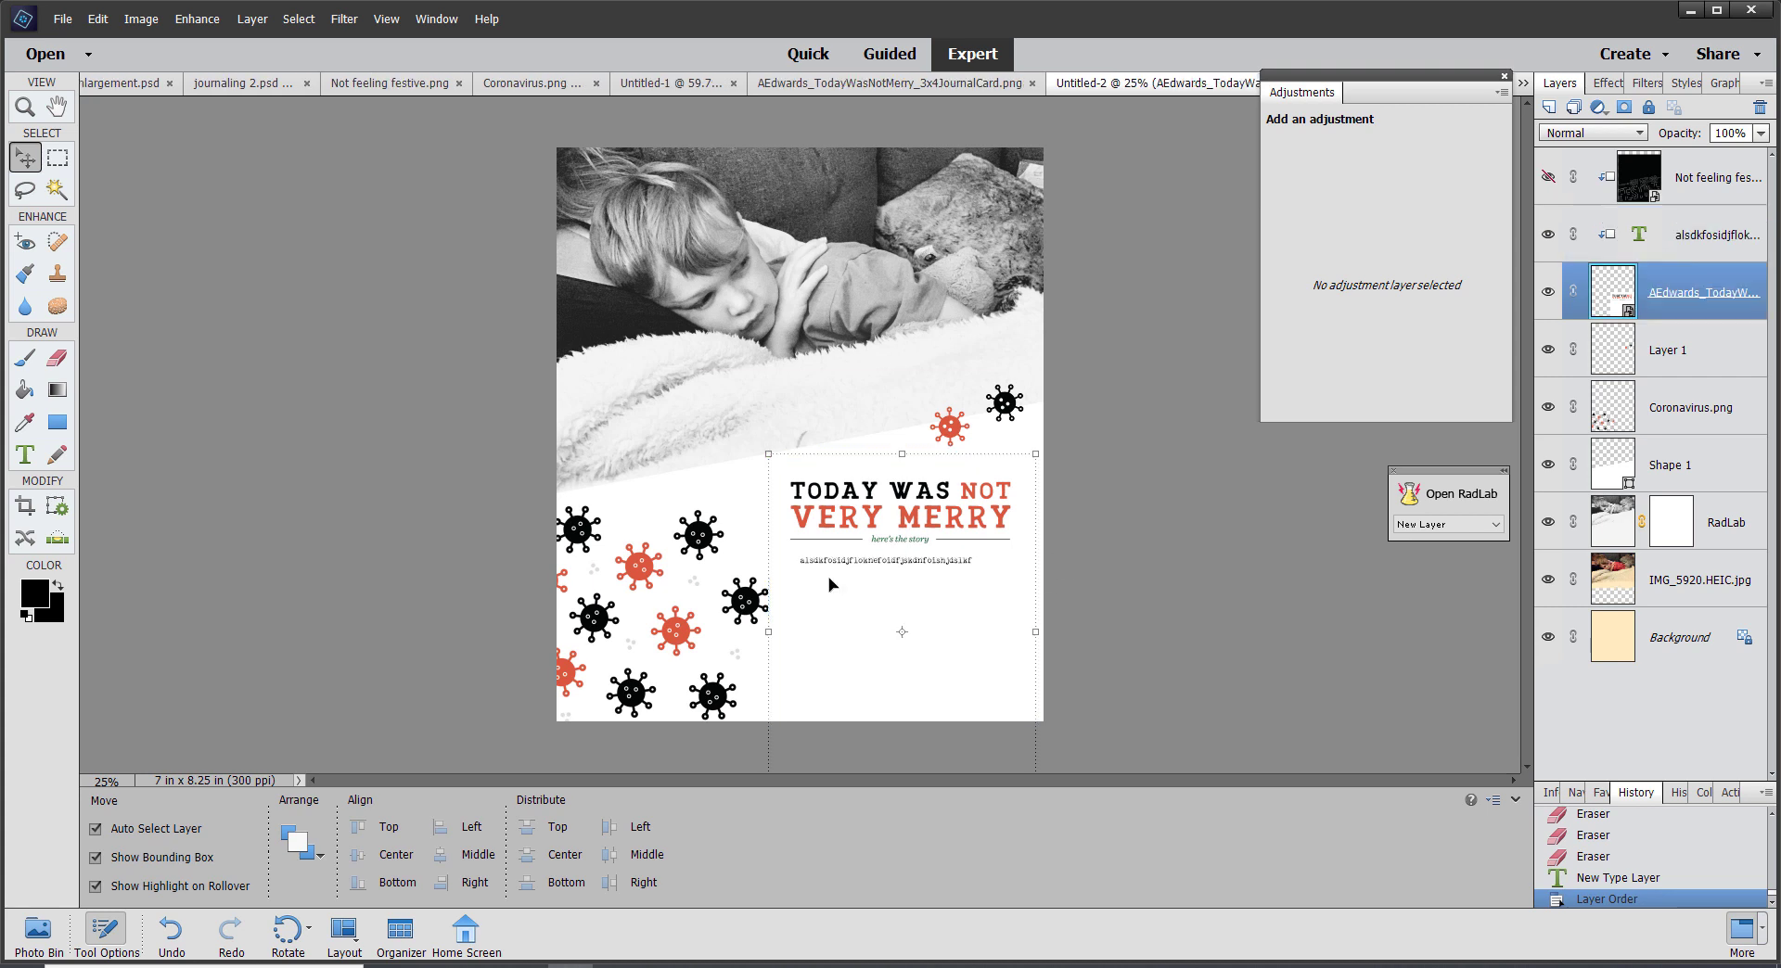
click(1244, 643)
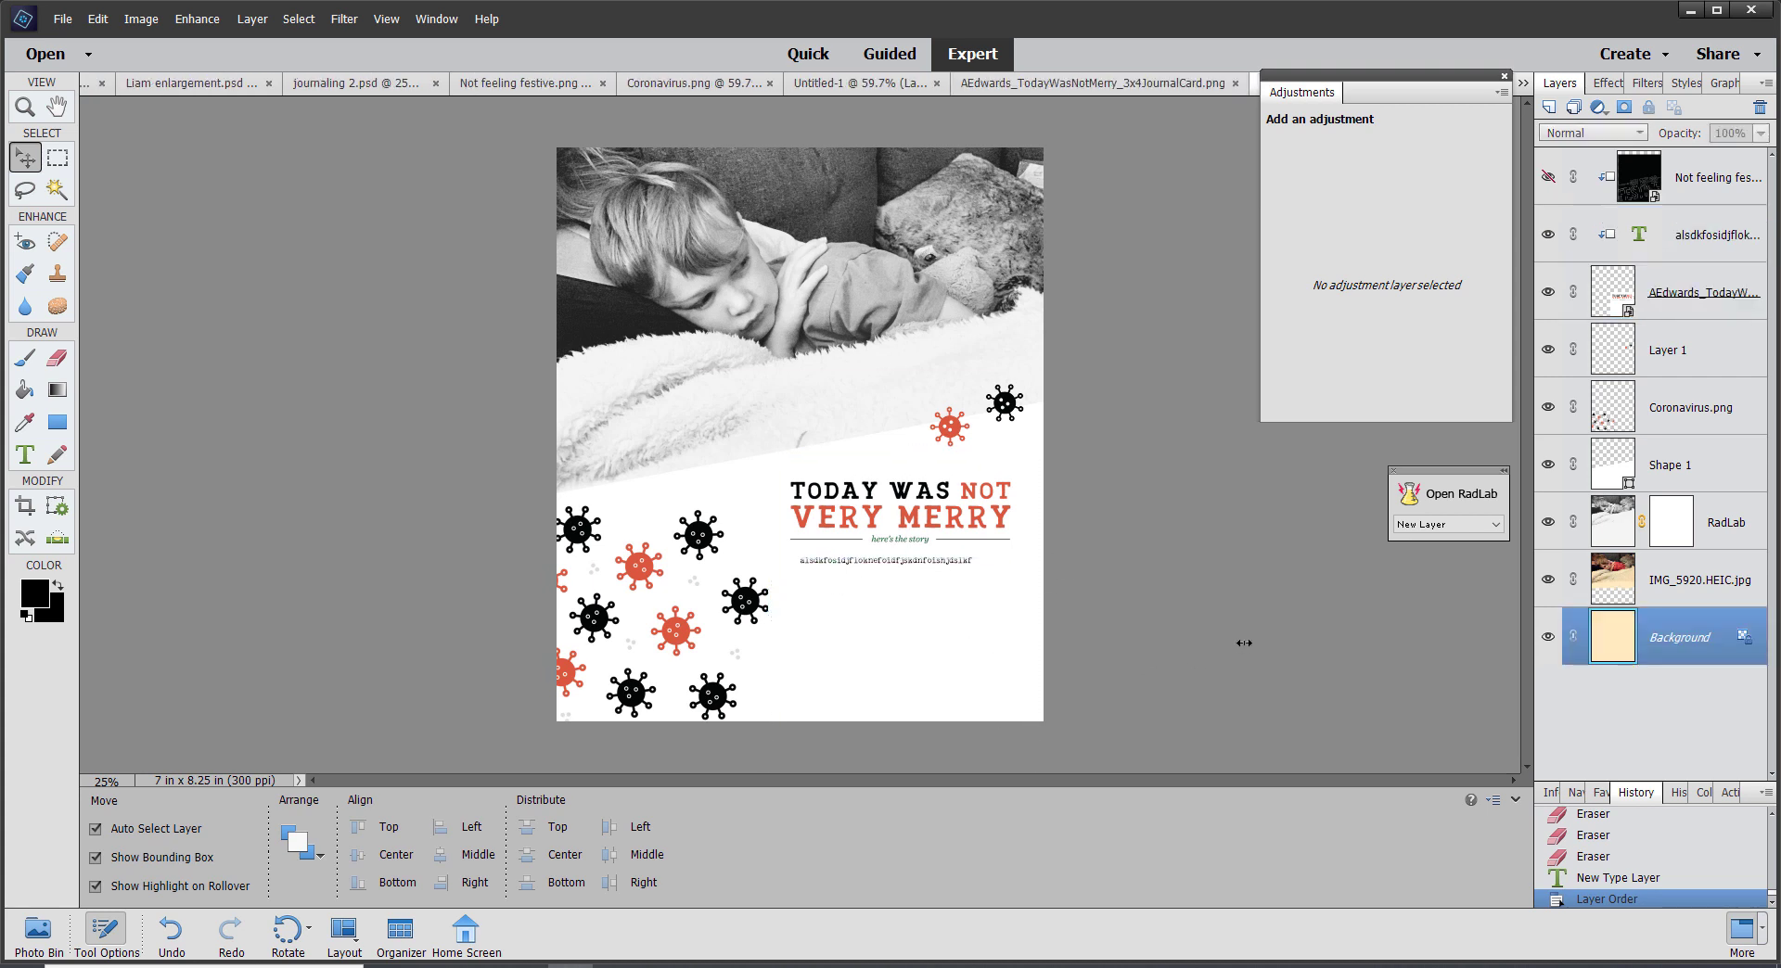